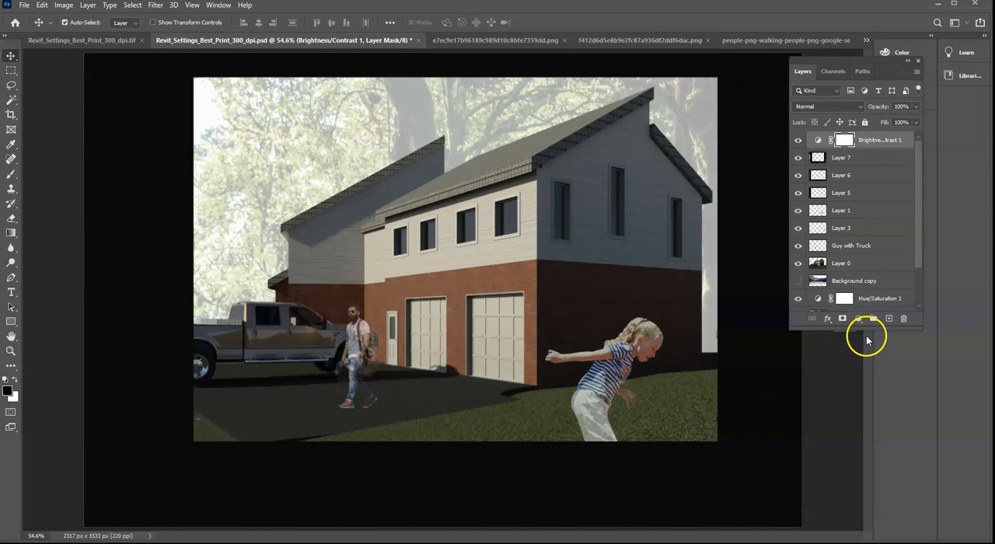
- Enlarge the Layers panel to list every layer, and hide all layers except the bottom background copy
{"action": "left_click_drag", "start_coordinate": [857, 332], "coordinate": [856, 489]}
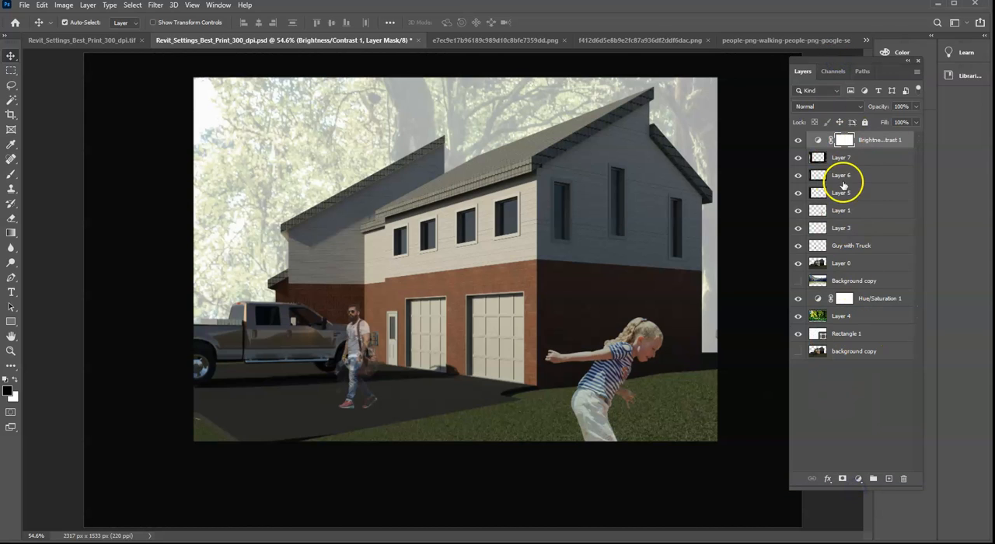
{"action": "left_click_drag", "start_coordinate": [797, 142], "coordinate": [796, 360]}
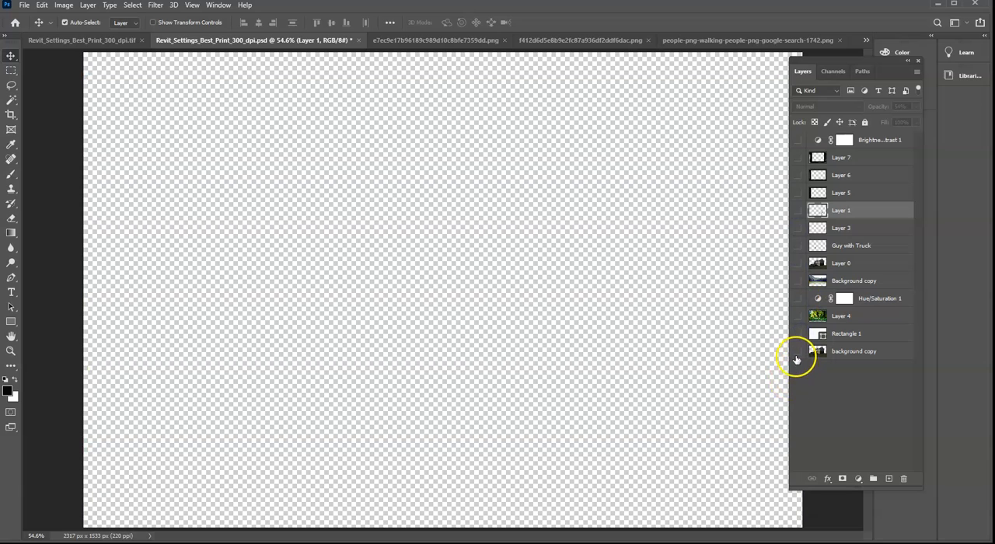
{"action": "left_click", "coordinate": [797, 353]}
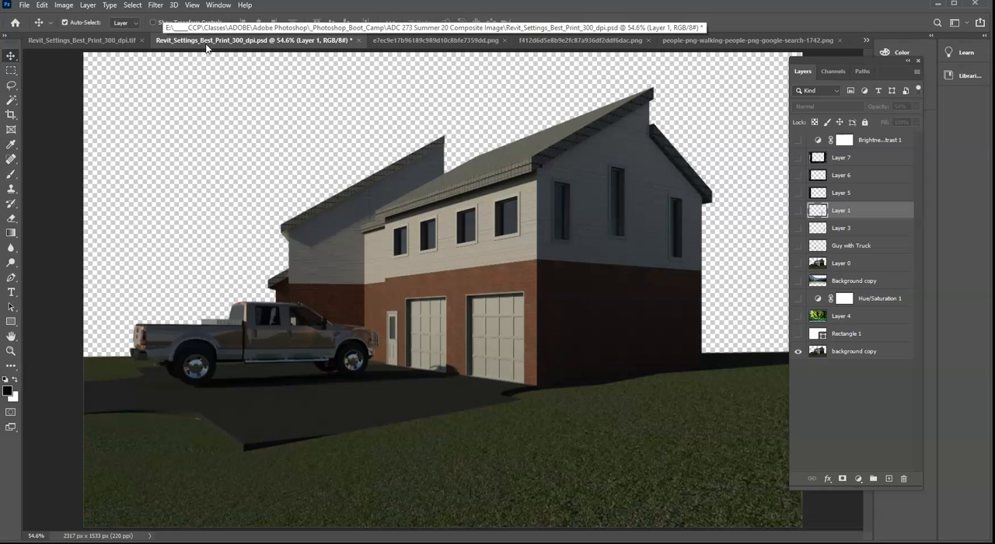
{"action": "left_click", "coordinate": [276, 49]}
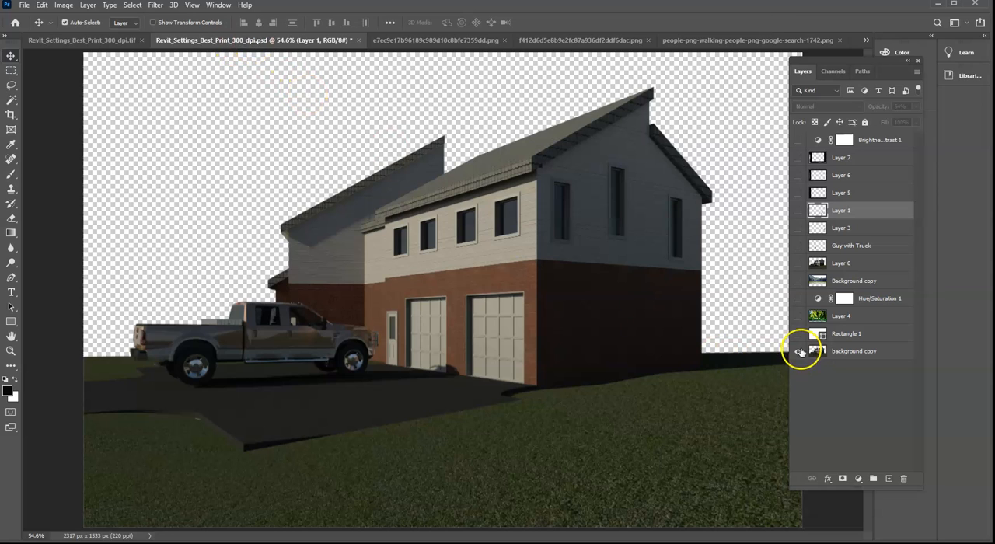
- Show Rectangle 1 and Layer 0, and hide the bottom background copy layer
{"action": "left_click", "coordinate": [795, 336]}
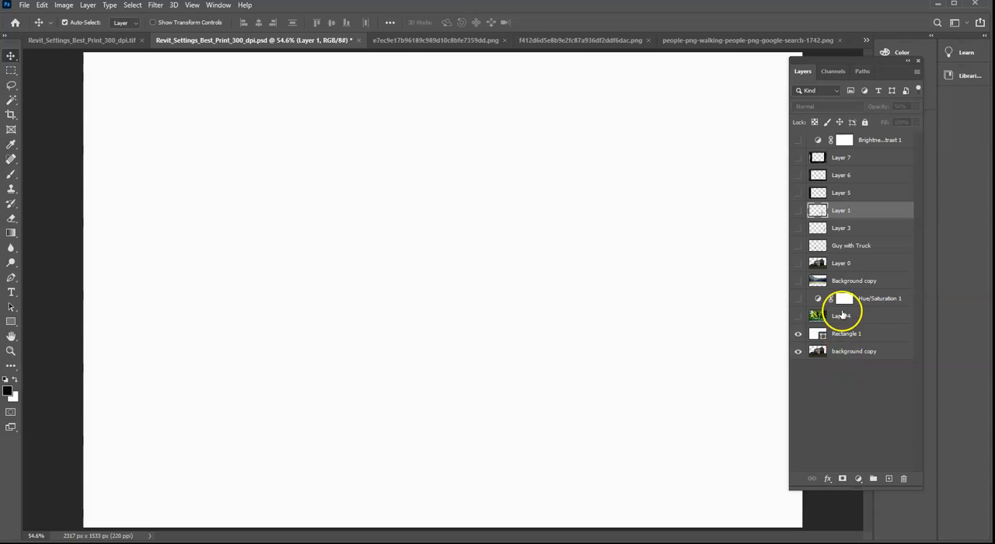
{"action": "left_click", "coordinate": [798, 263]}
{"action": "left_click", "coordinate": [798, 264]}
{"action": "left_click", "coordinate": [798, 264]}
{"action": "left_click", "coordinate": [798, 354]}
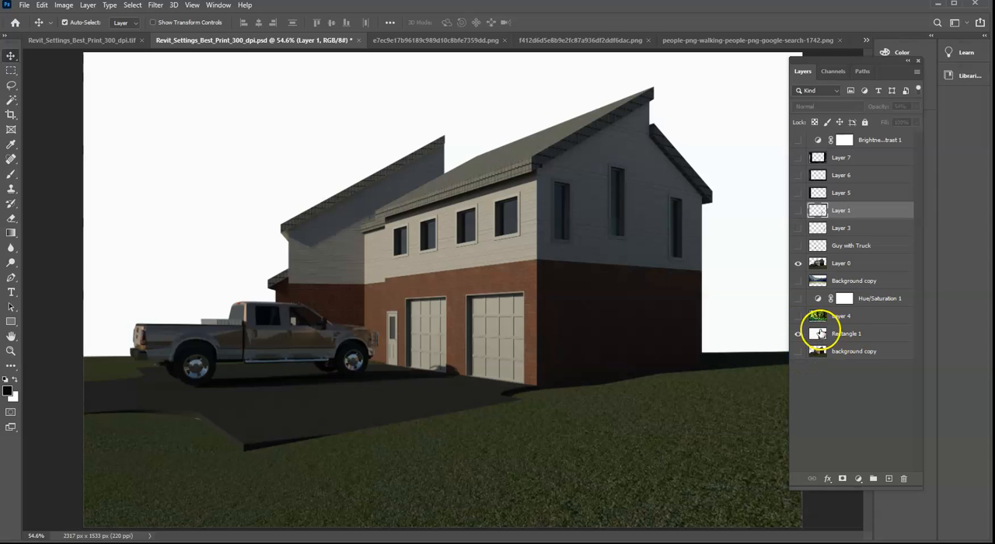
- Show Layer 4 and the Hue/Saturation 1 adjustment, toggling Layer 0, Hue/Saturation 1 and Rectangle 1 to compare their effects
{"action": "left_click", "coordinate": [798, 317]}
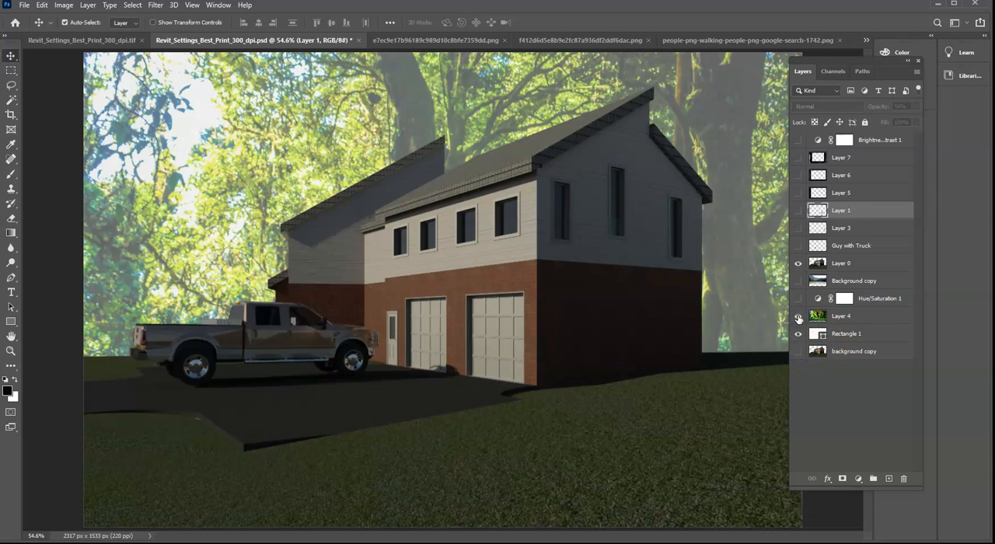
{"action": "left_click", "coordinate": [799, 265]}
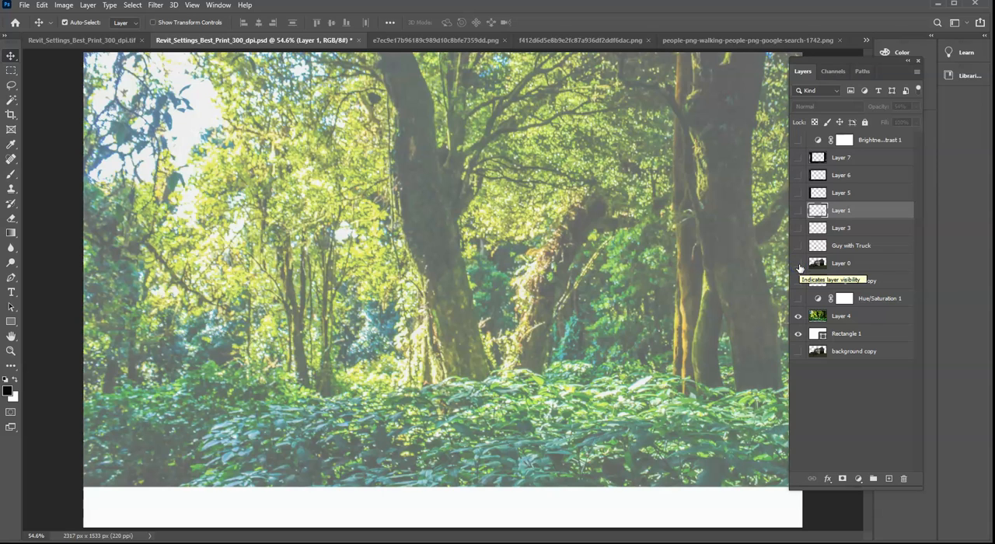
{"action": "left_click", "coordinate": [799, 265]}
{"action": "left_click", "coordinate": [797, 299]}
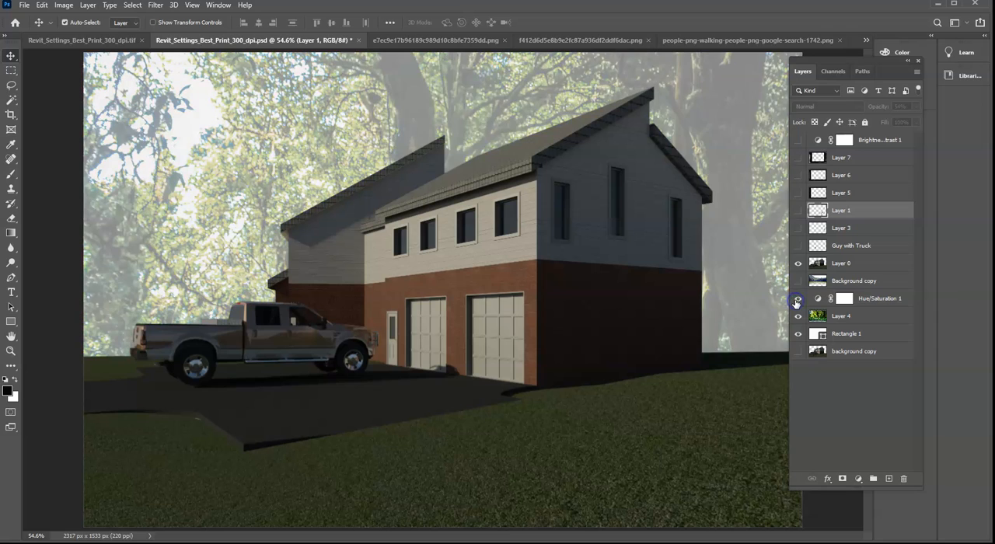
{"action": "left_click", "coordinate": [796, 300]}
{"action": "left_click", "coordinate": [797, 300]}
{"action": "left_click", "coordinate": [799, 334]}
{"action": "left_click", "coordinate": [799, 334]}
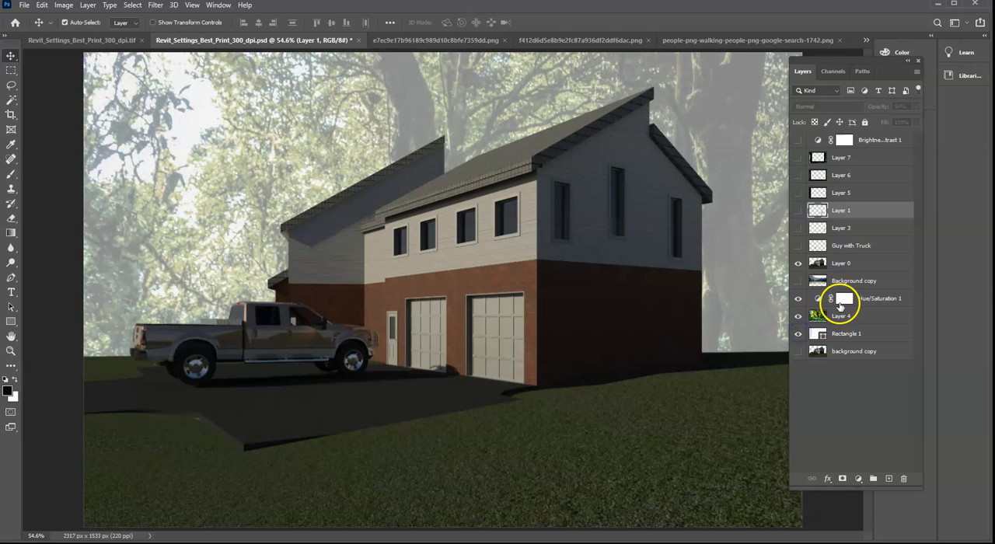
- Preview the hidden Background copy layer above Hue/Saturation 1, and delete it
{"action": "left_click", "coordinate": [799, 284]}
{"action": "left_click", "coordinate": [799, 284]}
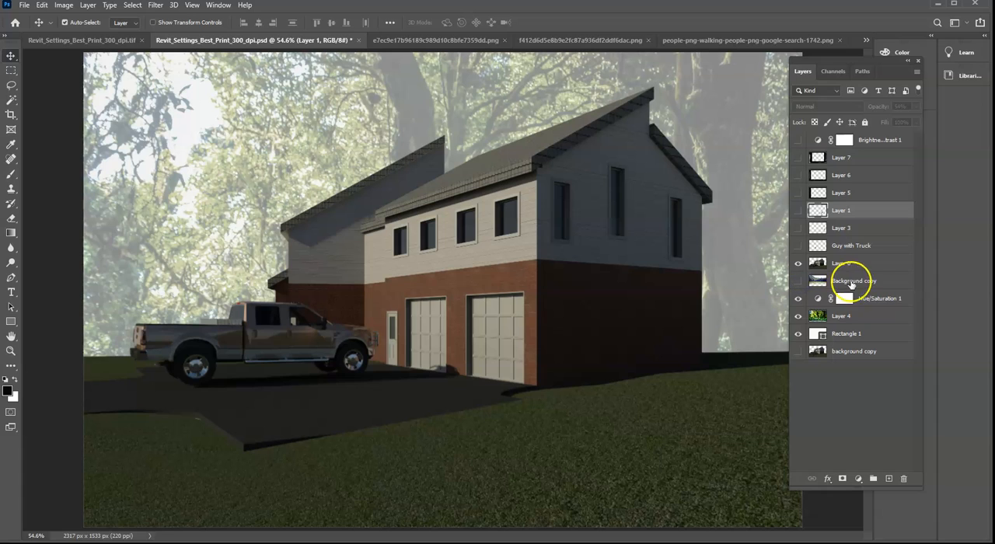
{"action": "left_click_drag", "start_coordinate": [851, 284], "coordinate": [904, 479]}
- Show the people layers Guy with Truck, Layer 3 and Layer 1
{"action": "left_click", "coordinate": [798, 245]}
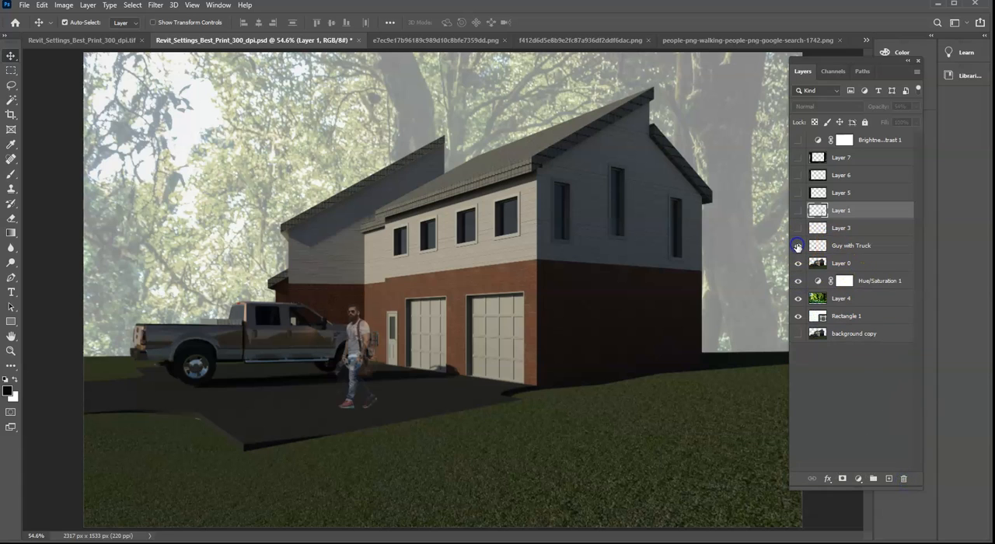
{"action": "left_click", "coordinate": [798, 228]}
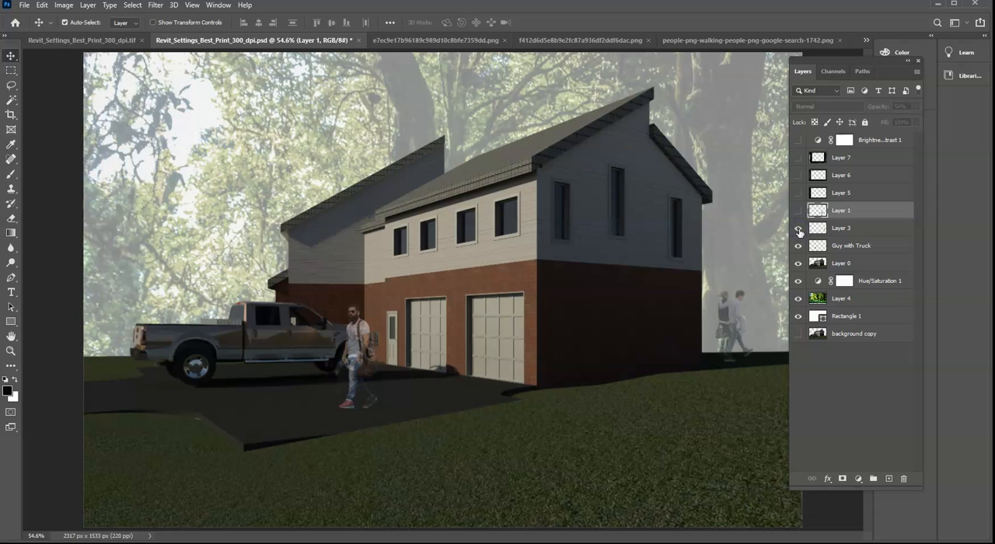
{"action": "left_click", "coordinate": [798, 211]}
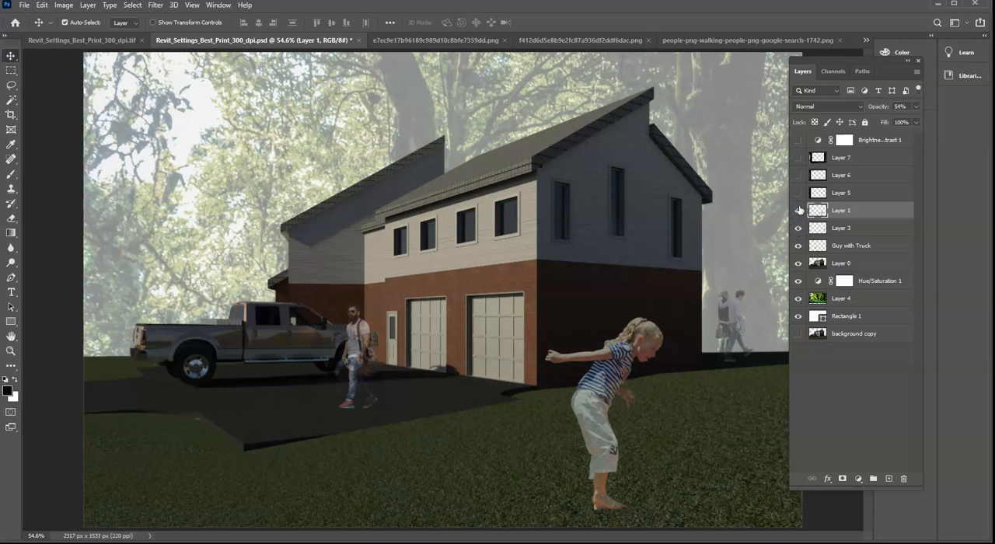
- Preview the black border layers Layer 5, Layer 6 and Layer 7, and hide them again
{"action": "left_click", "coordinate": [798, 195]}
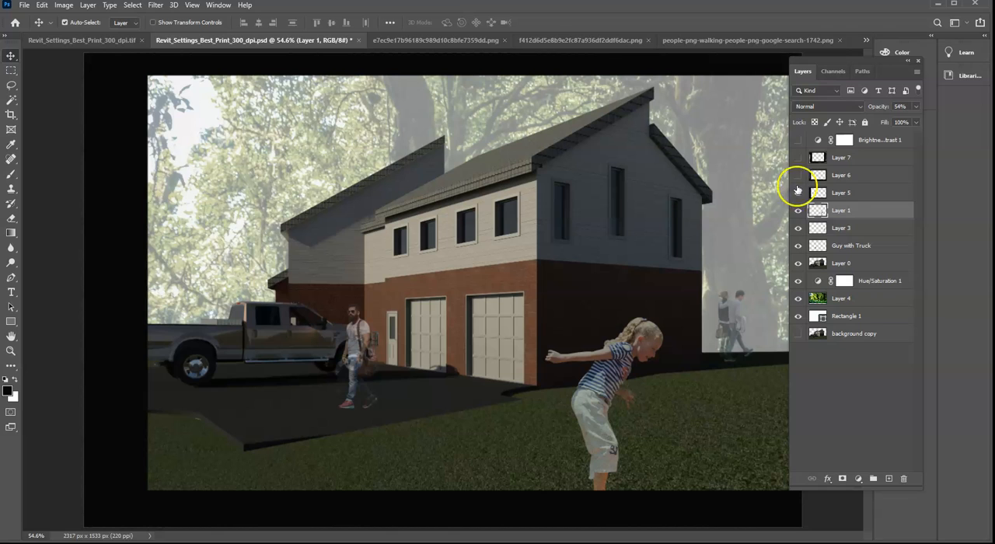
{"action": "left_click", "coordinate": [798, 175]}
{"action": "left_click", "coordinate": [797, 158]}
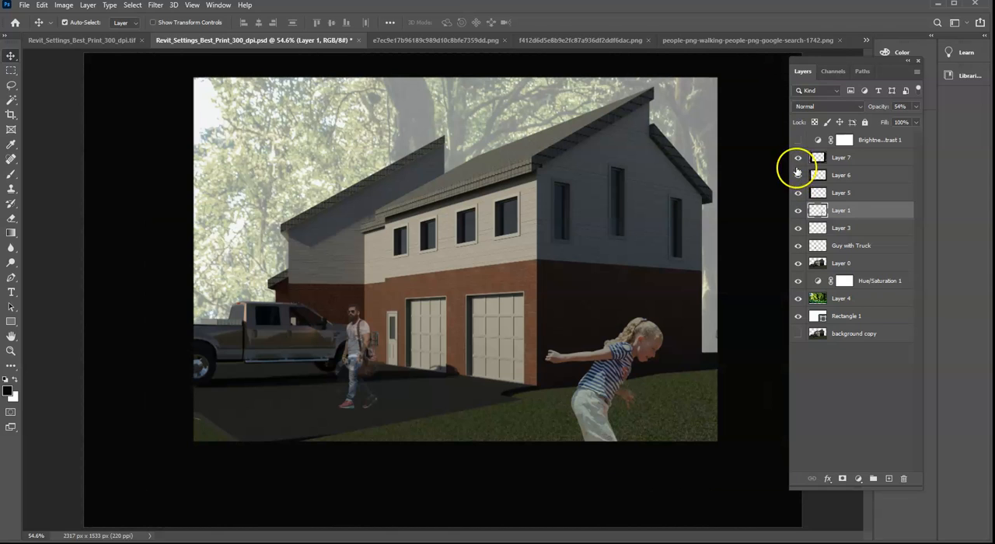
{"action": "left_click", "coordinate": [797, 158]}
{"action": "left_click", "coordinate": [798, 175]}
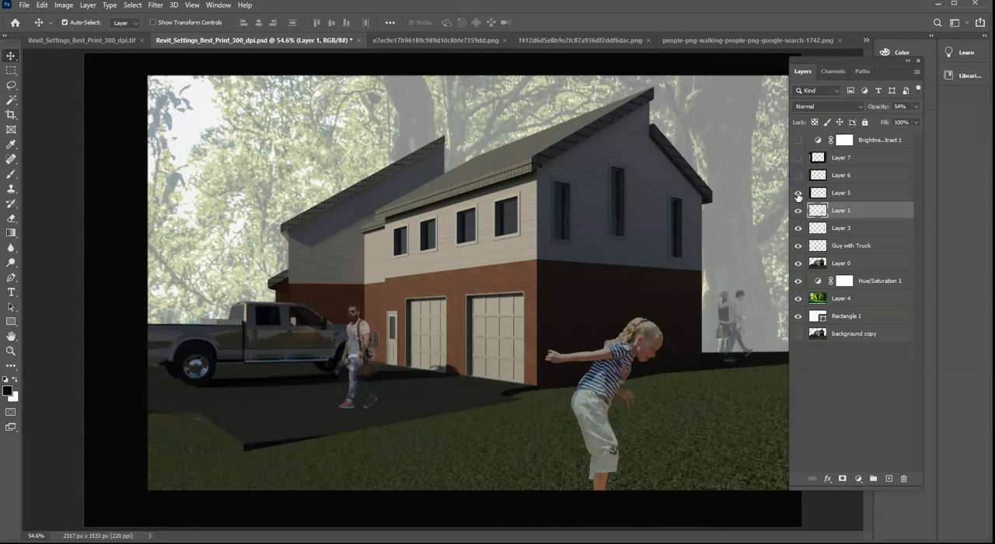
{"action": "left_click", "coordinate": [798, 194]}
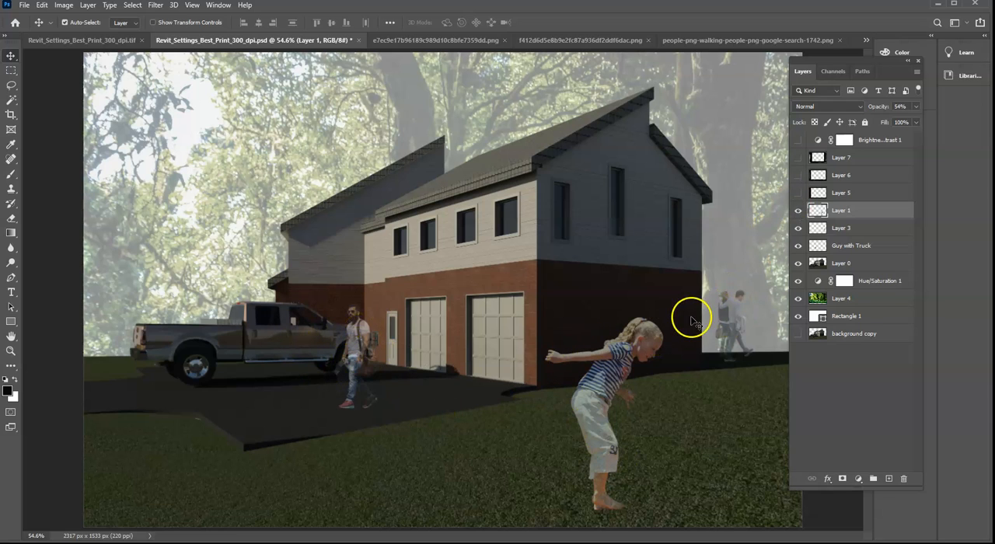
- Show Layer 5, Layer 6, Layer 7 and the Brightness/Contrast 1 adjustment, comparing the image with and without the adjustment
{"action": "left_click", "coordinate": [798, 193]}
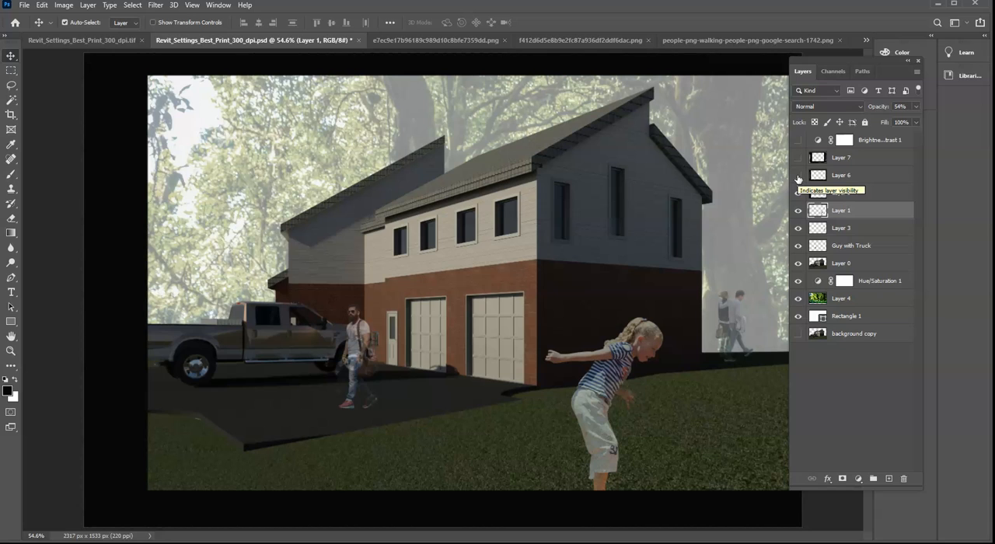
{"action": "left_click", "coordinate": [798, 178]}
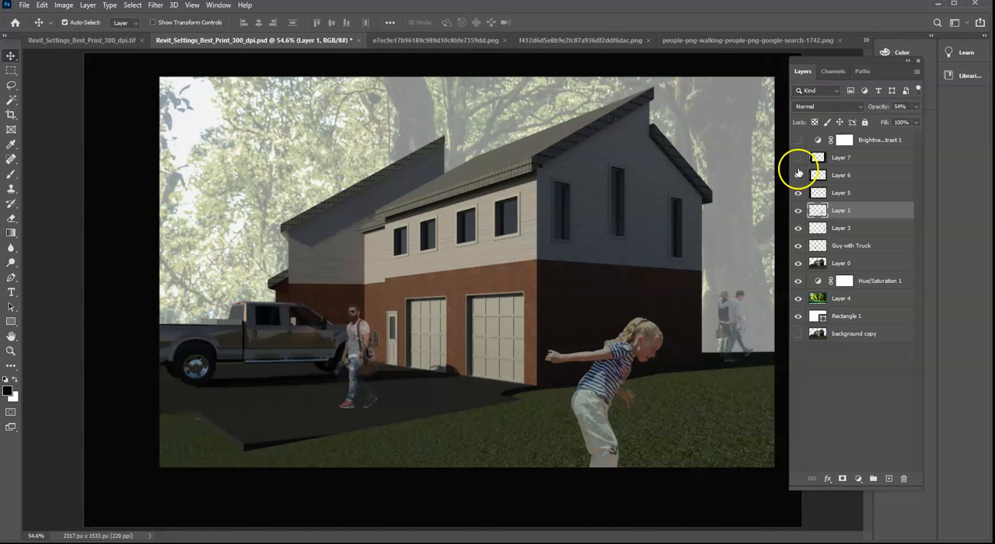
{"action": "left_click", "coordinate": [797, 158]}
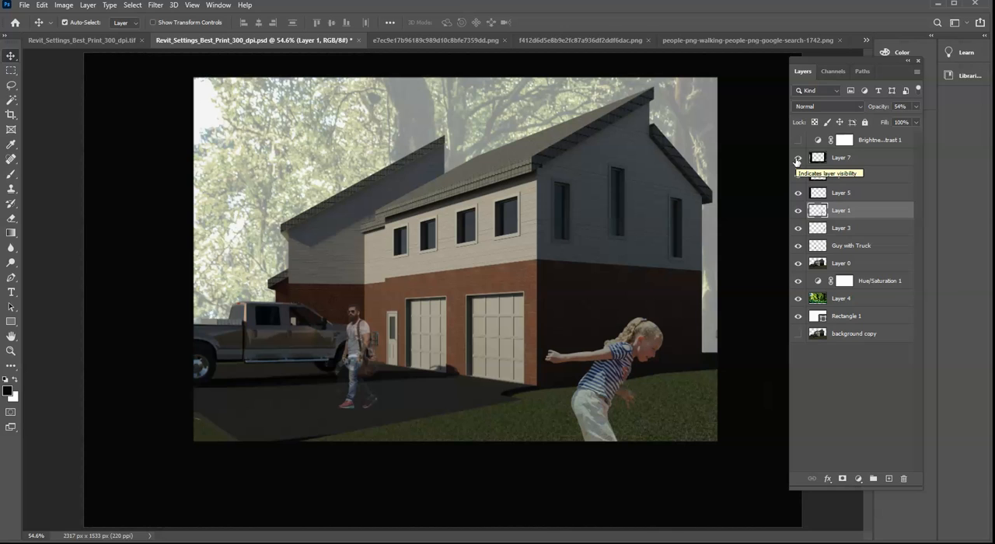
{"action": "left_click", "coordinate": [798, 139]}
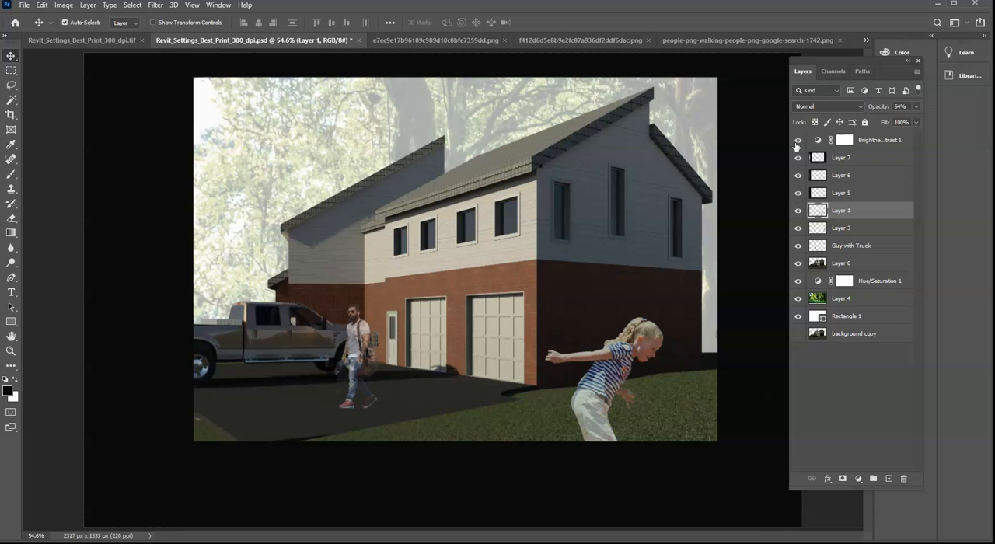
{"action": "left_click", "coordinate": [796, 141]}
{"action": "left_click", "coordinate": [796, 143]}
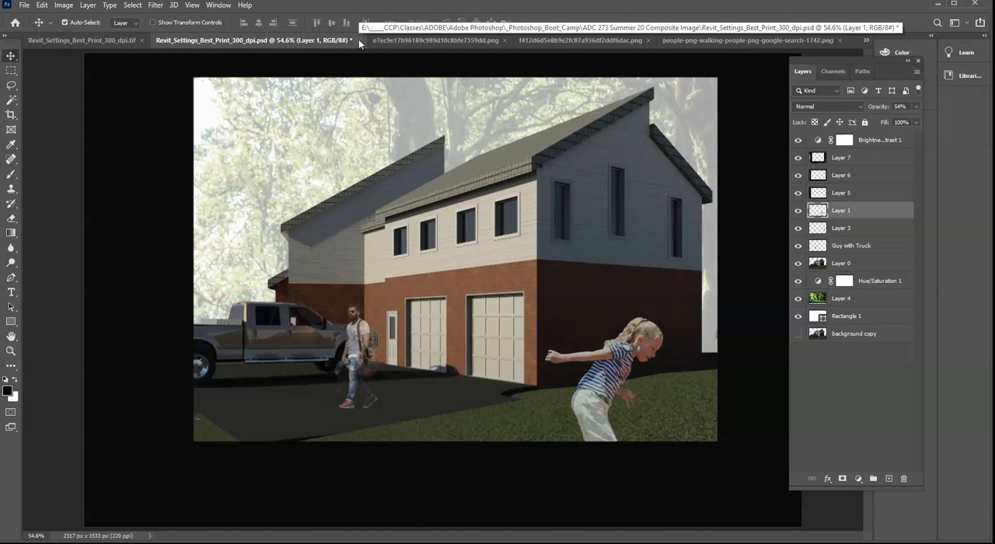
- Switch to the Revit_Settings_Best_Print_300_dpi.tif document, collapse the Layers panel and expand the History panel
{"action": "left_click", "coordinate": [81, 41]}
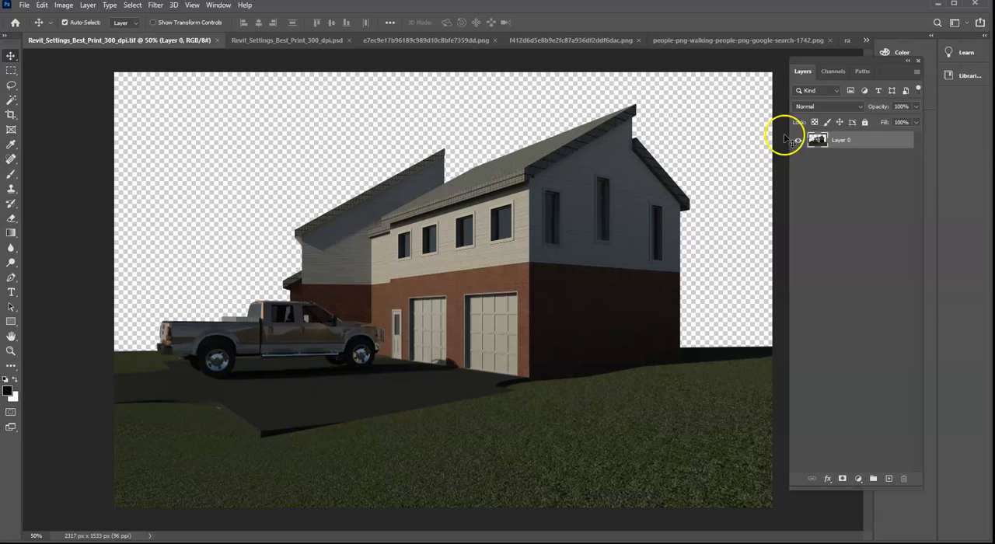
{"action": "left_click", "coordinate": [909, 63]}
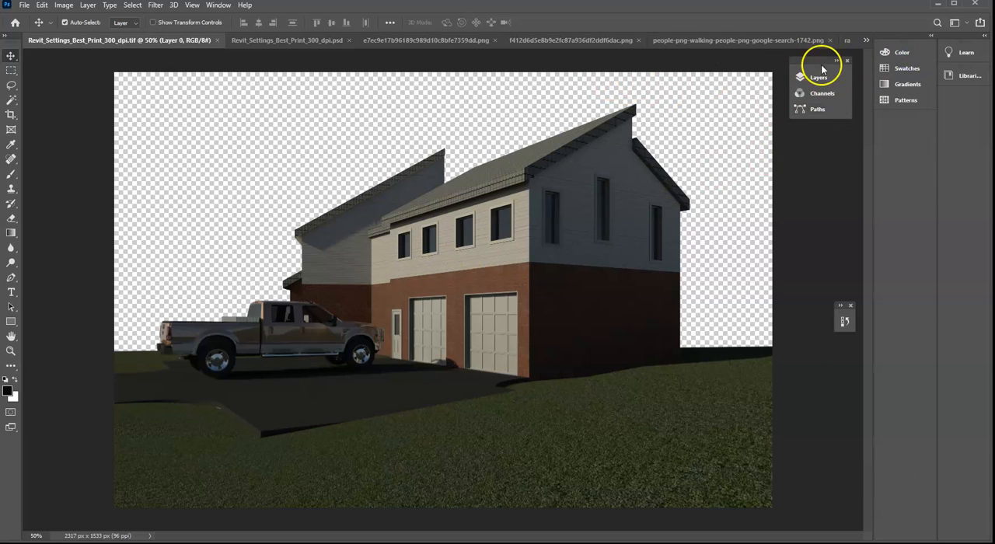
{"action": "left_click", "coordinate": [845, 320]}
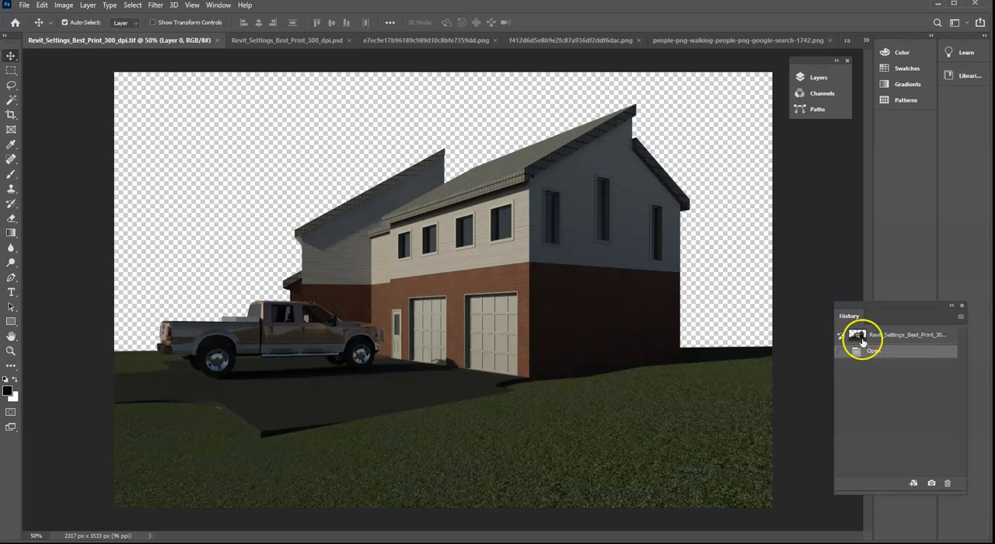
{"action": "left_click", "coordinate": [107, 140]}
{"action": "left_click", "coordinate": [17, 180]}
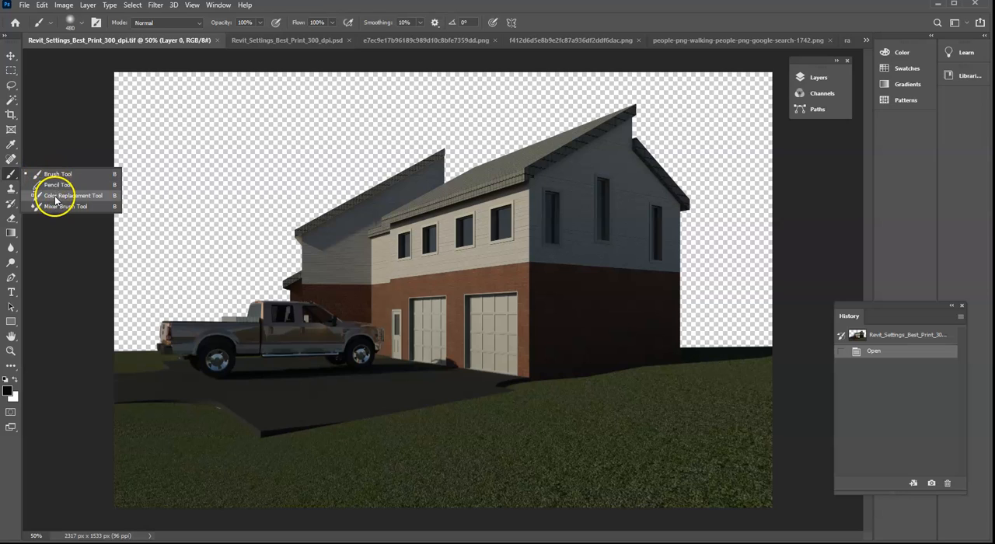
{"action": "left_click", "coordinate": [9, 116]}
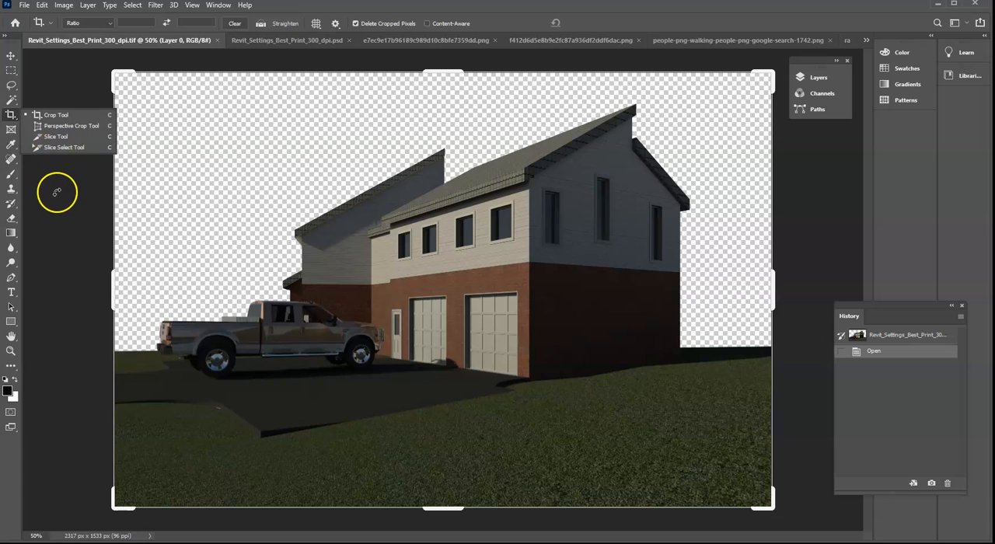
{"action": "left_click", "coordinate": [11, 55]}
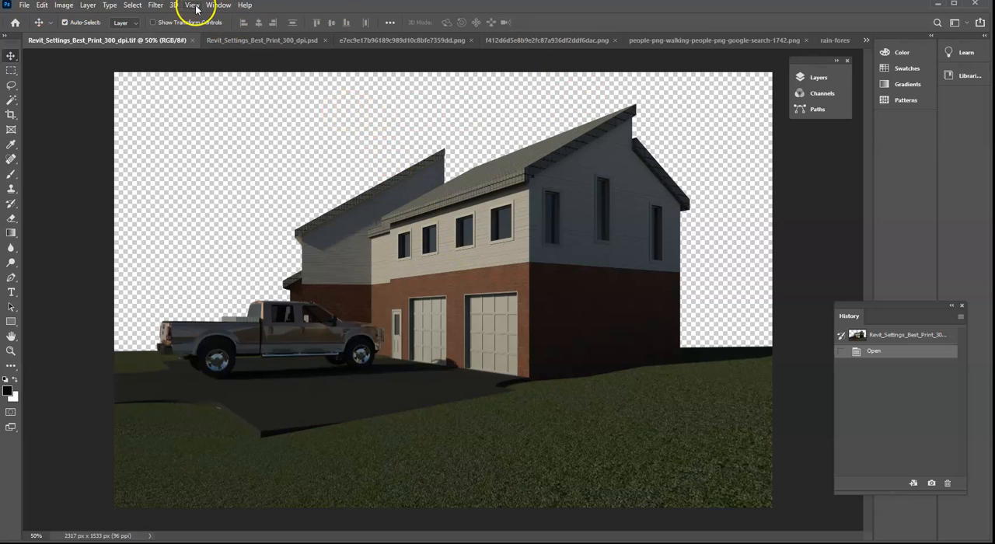
- Display the Layers panel again, and arrange it expanded beside the relocated History panel
{"action": "left_click", "coordinate": [220, 5]}
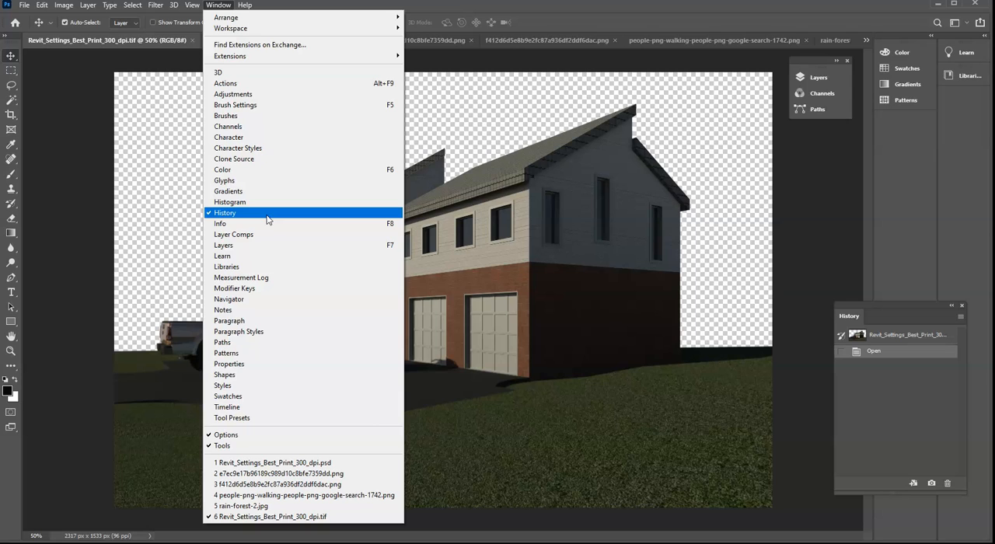
{"action": "left_click", "coordinate": [255, 248]}
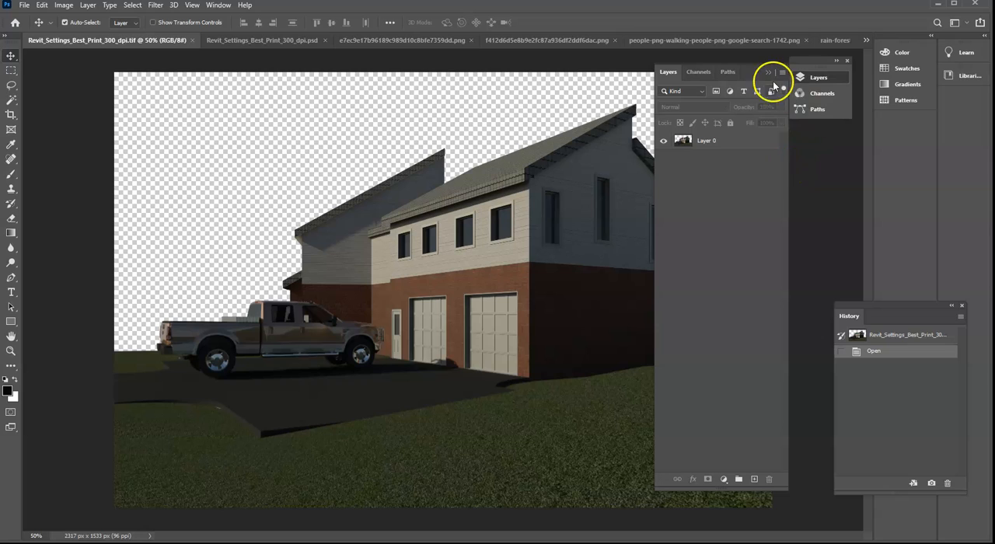
{"action": "left_click_drag", "start_coordinate": [755, 70], "coordinate": [818, 64]}
{"action": "left_click_drag", "start_coordinate": [932, 307], "coordinate": [954, 196]}
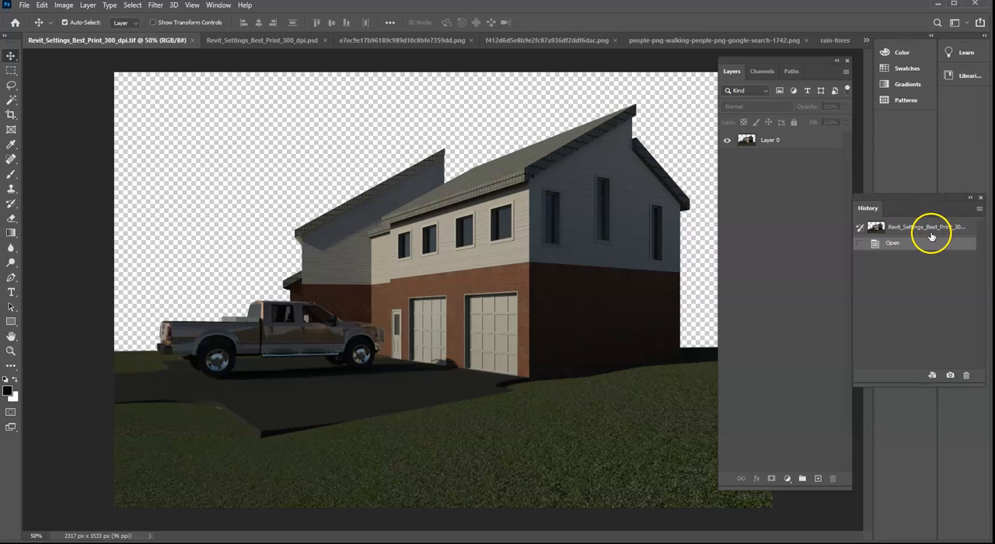
- Activate the Brush tool, and select Layer 0 as the layer to paint on
{"action": "left_click", "coordinate": [11, 173]}
{"action": "left_click", "coordinate": [246, 205]}
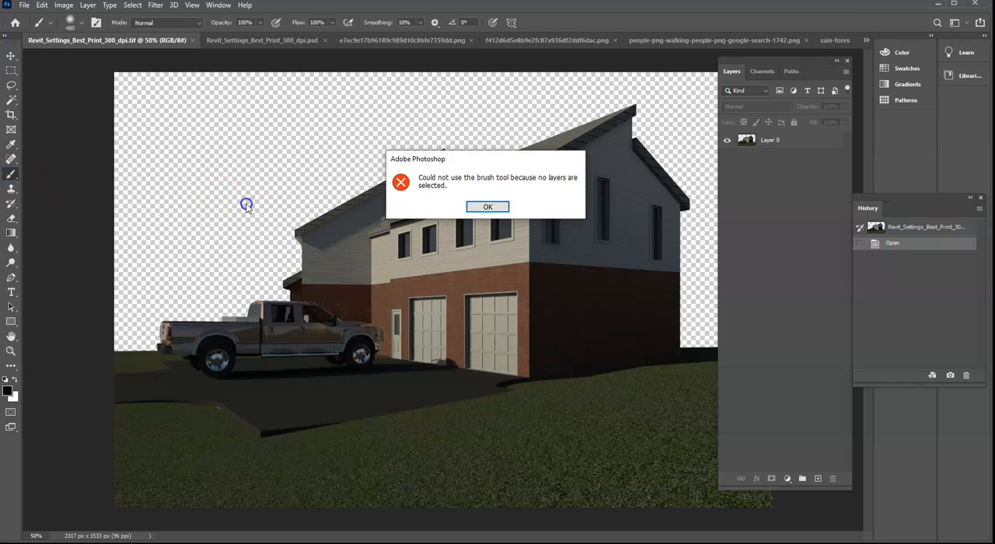
{"action": "left_click", "coordinate": [489, 209]}
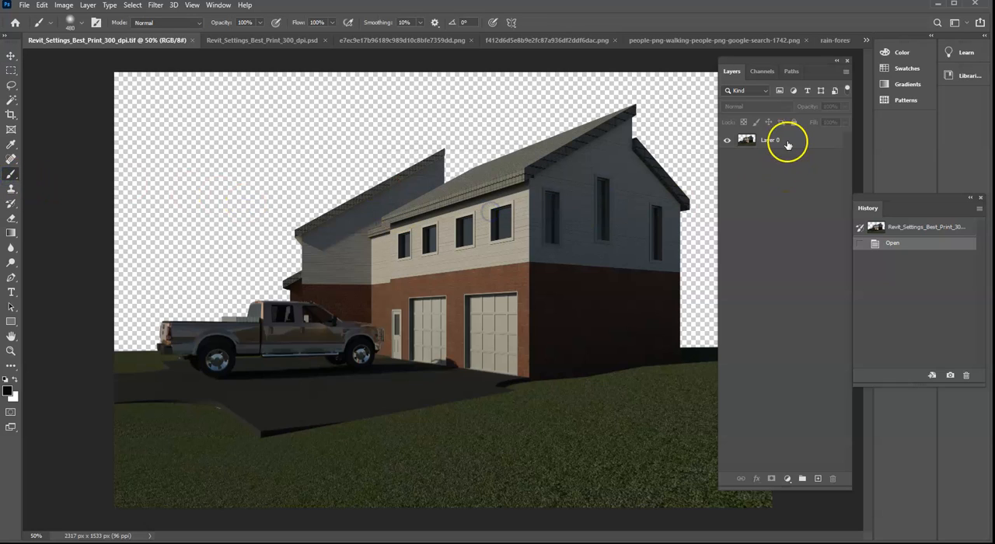
{"action": "left_click", "coordinate": [778, 142]}
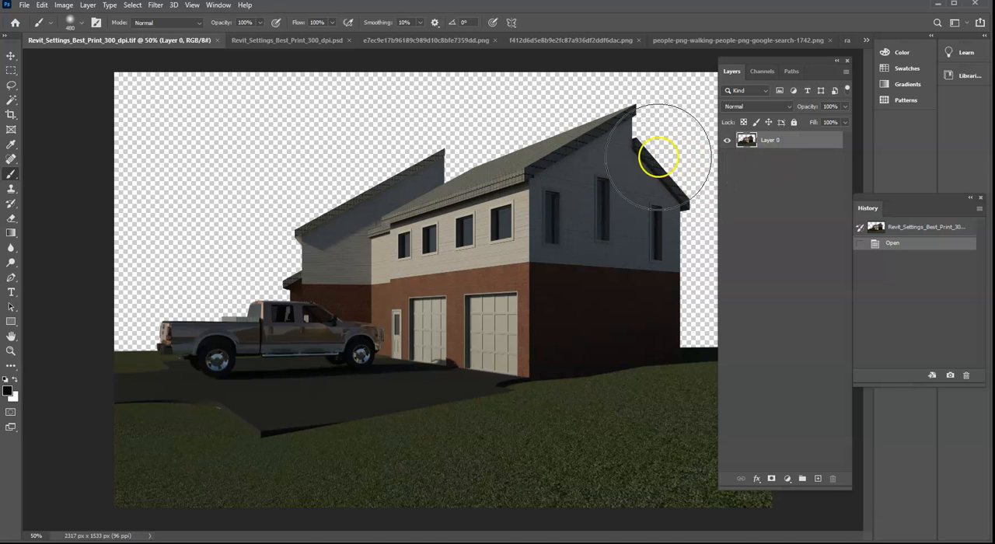
- Paint six diagonal black test strokes across the house with a 34 px brush, and revert to the Open history state
{"action": "right_click", "coordinate": [379, 225]}
{"action": "left_click_drag", "start_coordinate": [498, 255], "coordinate": [446, 255]}
{"action": "left_click_drag", "start_coordinate": [591, 211], "coordinate": [517, 257]}
{"action": "left_click_drag", "start_coordinate": [619, 263], "coordinate": [453, 365]}
{"action": "left_click_drag", "start_coordinate": [481, 289], "coordinate": [381, 342]}
{"action": "left_click_drag", "start_coordinate": [469, 215], "coordinate": [381, 265]}
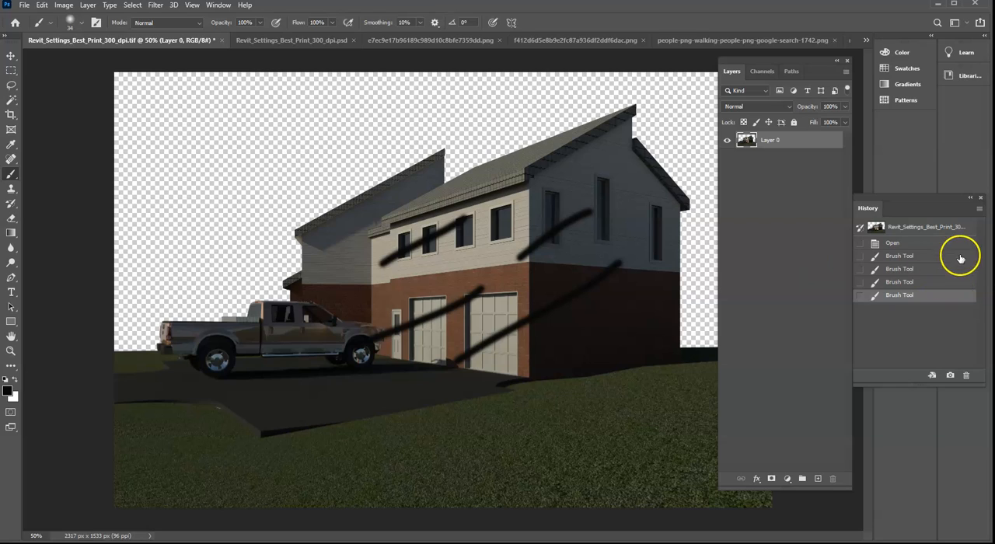
{"action": "left_click_drag", "start_coordinate": [638, 286], "coordinate": [445, 386]}
{"action": "mouse_move", "coordinate": [618, 354]}
{"action": "left_mouse_down"}
{"action": "mouse_move", "coordinate": [451, 433]}
{"action": "mouse_move", "coordinate": [400, 449]}
{"action": "left_mouse_up"}
{"action": "left_click", "coordinate": [907, 244]}
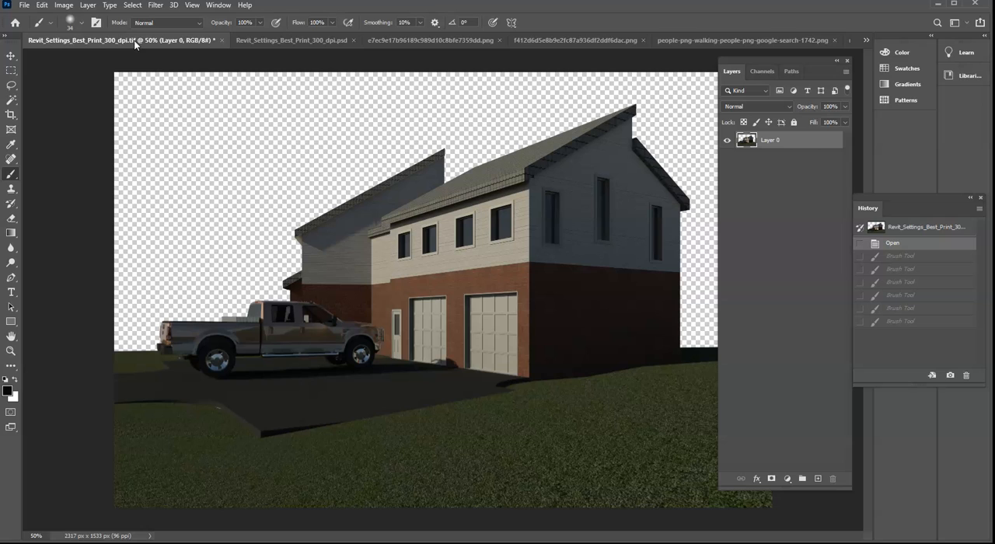
- Save the document on the computer in Photoshop format as Revit_Settings_Best_Print_300_dpi_Take_II
{"action": "left_click", "coordinate": [24, 4]}
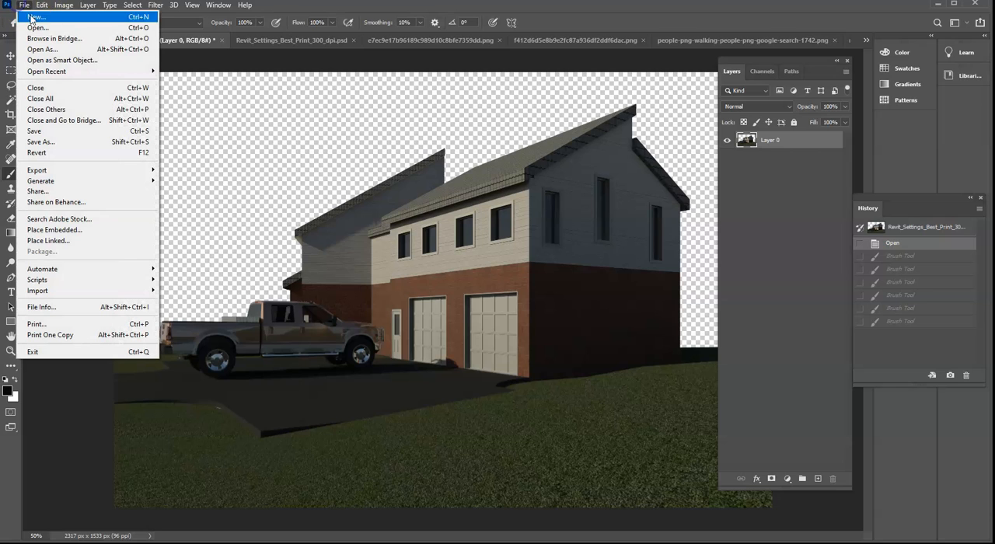
{"action": "left_click", "coordinate": [60, 143]}
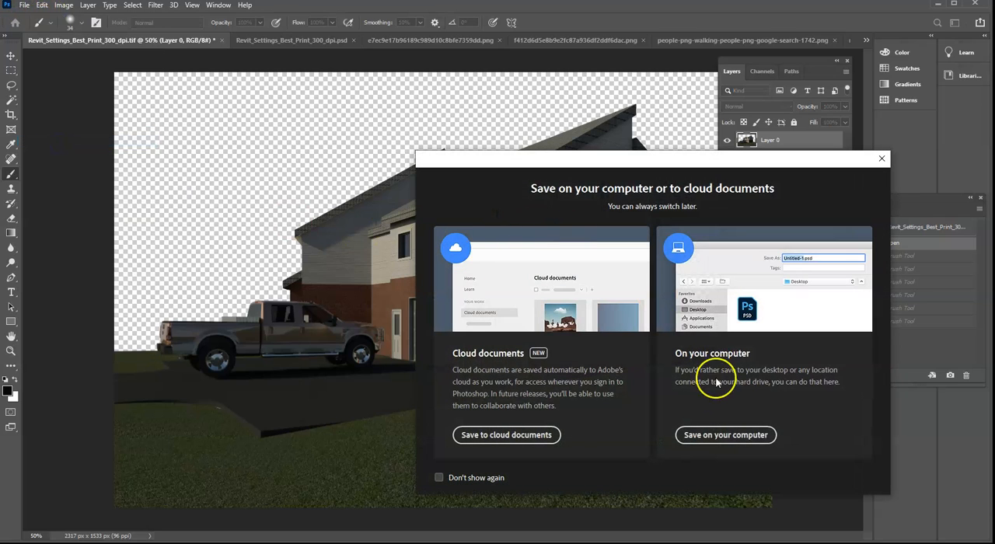
{"action": "left_click", "coordinate": [702, 433]}
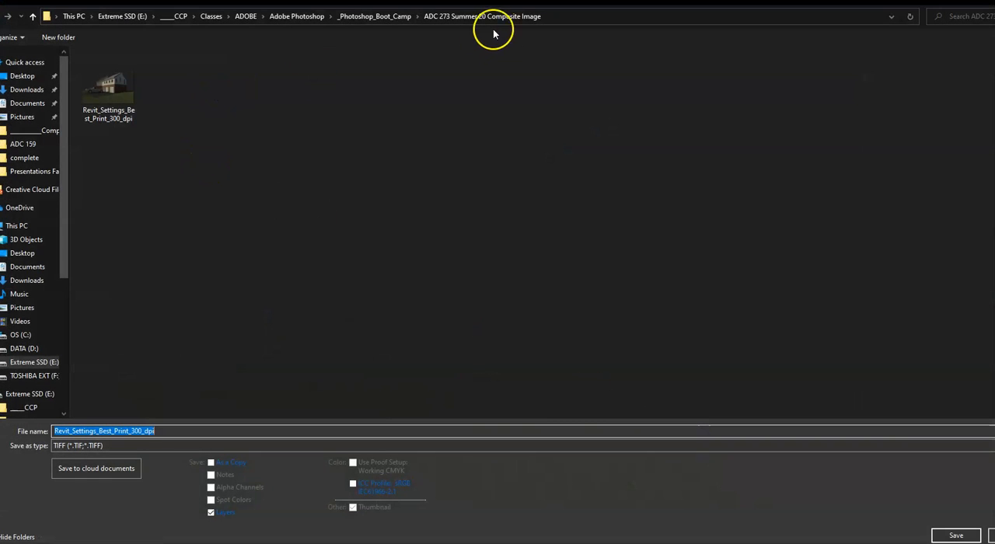
{"action": "left_click", "coordinate": [111, 447]}
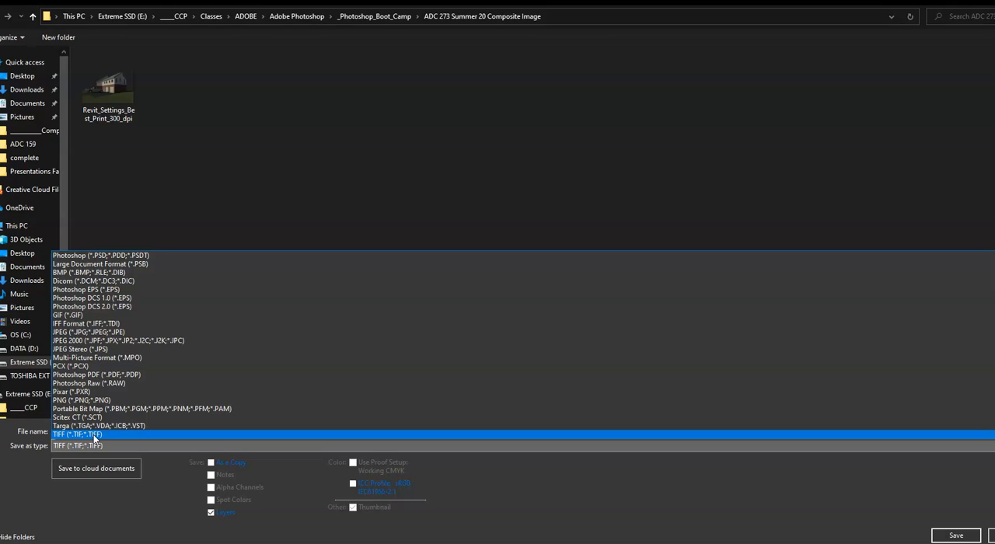
{"action": "left_click", "coordinate": [123, 255]}
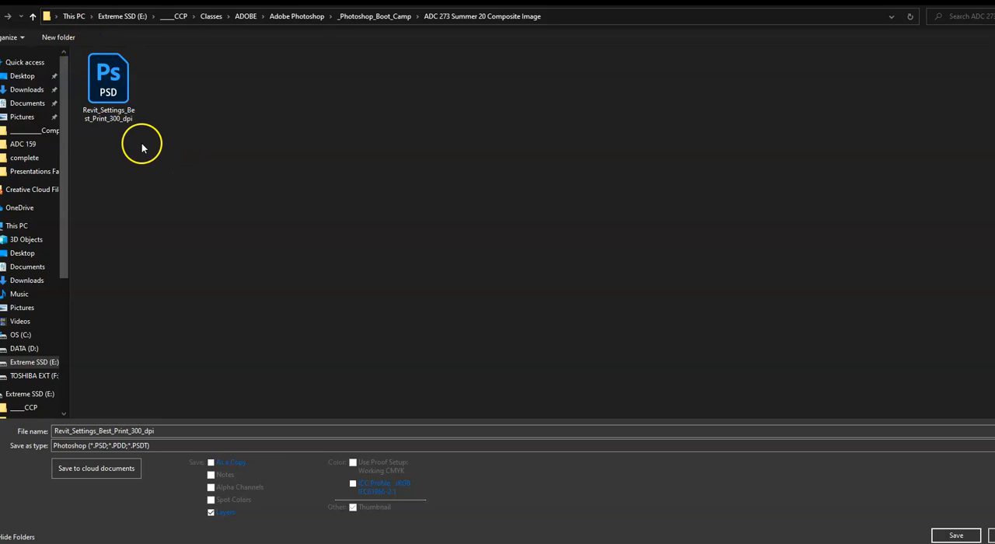
{"action": "left_click", "coordinate": [171, 431]}
{"action": "left_click", "coordinate": [171, 431]}
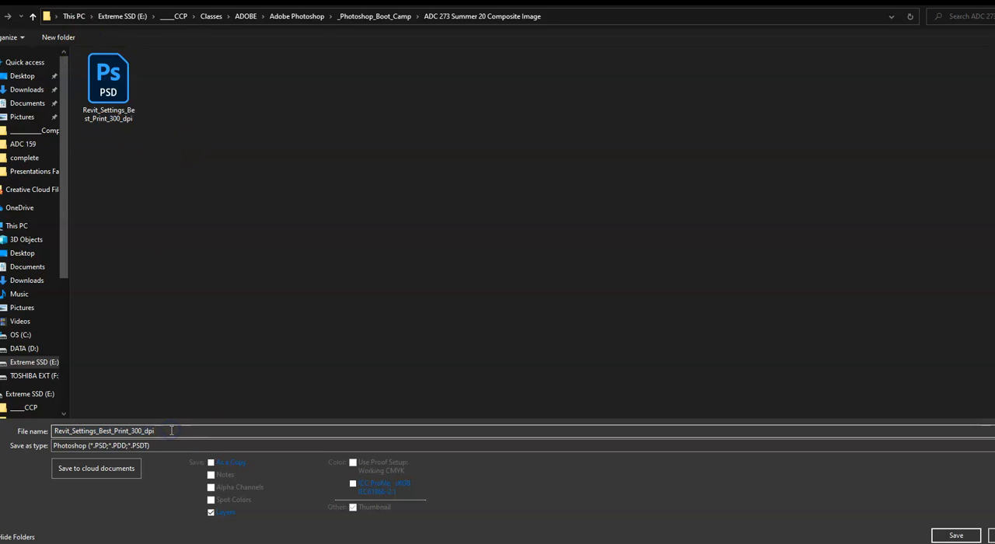
{"action": "type", "text": "_Take_II"}
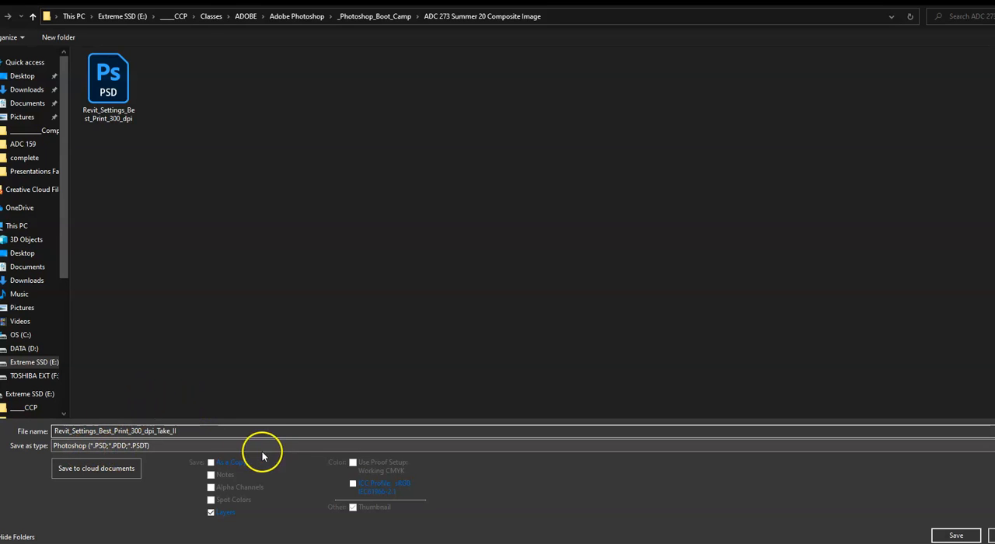
{"action": "left_click", "coordinate": [956, 534]}
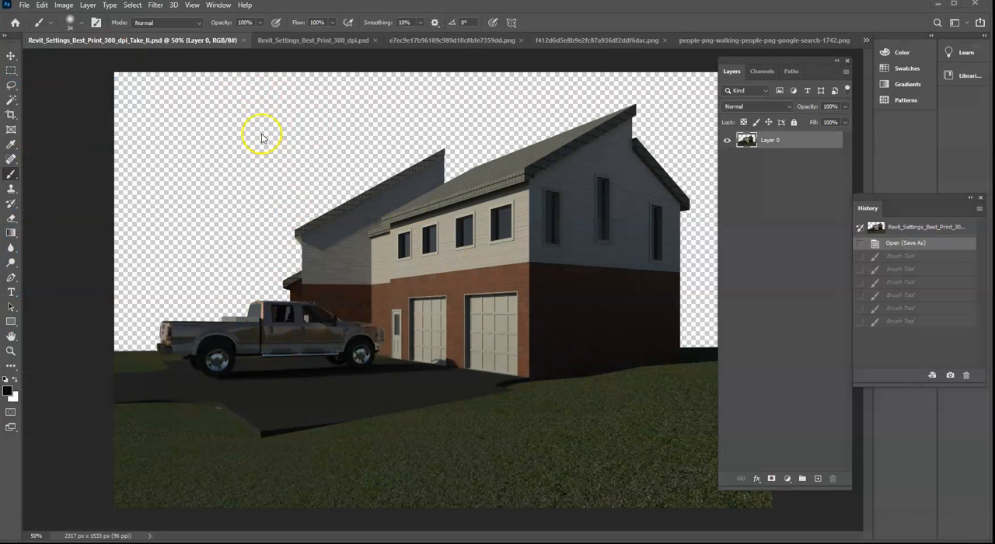
- Examine the file formats offered for saving another version on the computer, and leave without saving
{"action": "left_click", "coordinate": [154, 53]}
{"action": "left_click", "coordinate": [24, 6]}
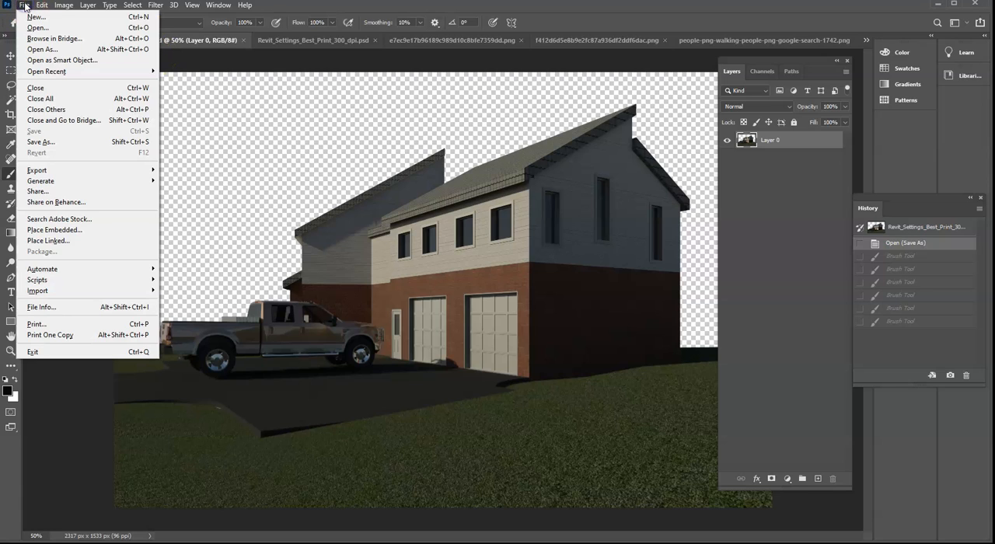
{"action": "left_click", "coordinate": [58, 192]}
{"action": "left_click", "coordinate": [53, 142]}
{"action": "left_click", "coordinate": [748, 434]}
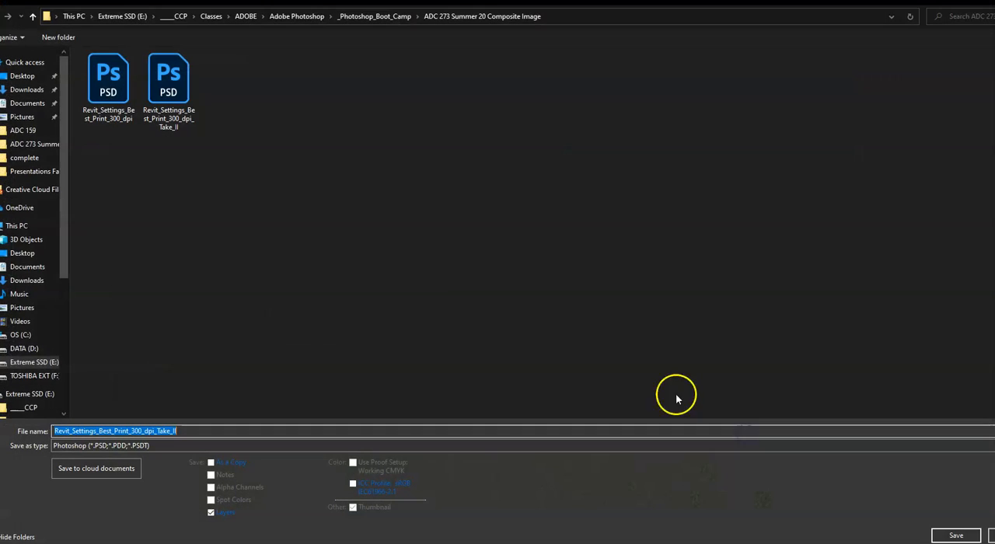
{"action": "left_click", "coordinate": [158, 447]}
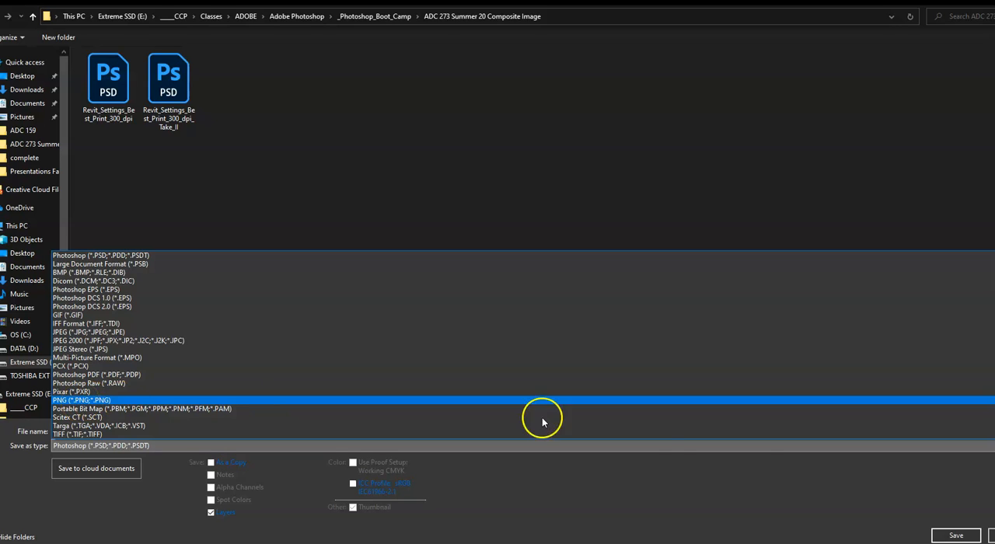
{"action": "left_click", "coordinate": [739, 474]}
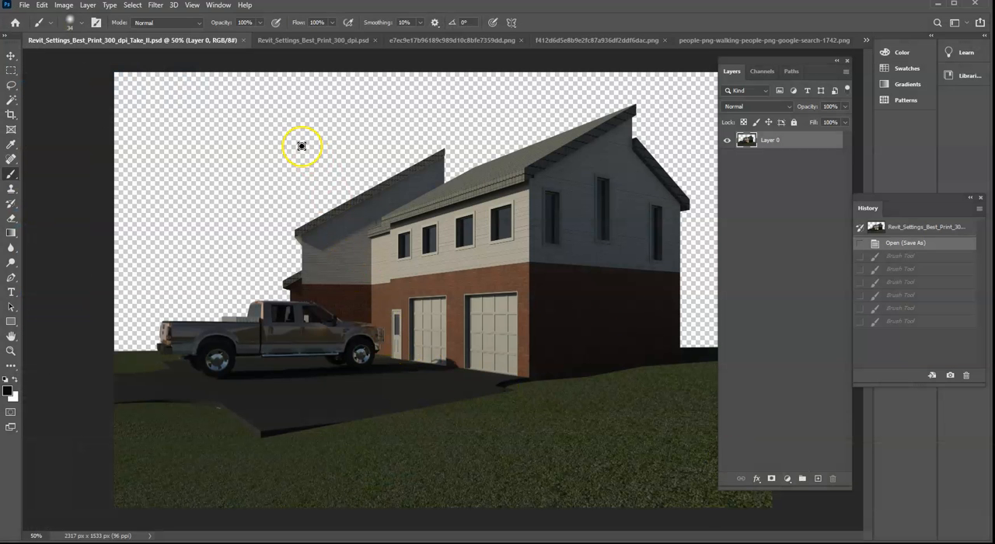
- Open the Image Size settings and compare how width, height and resolution are linked with Resample on and off
{"action": "left_click", "coordinate": [65, 6]}
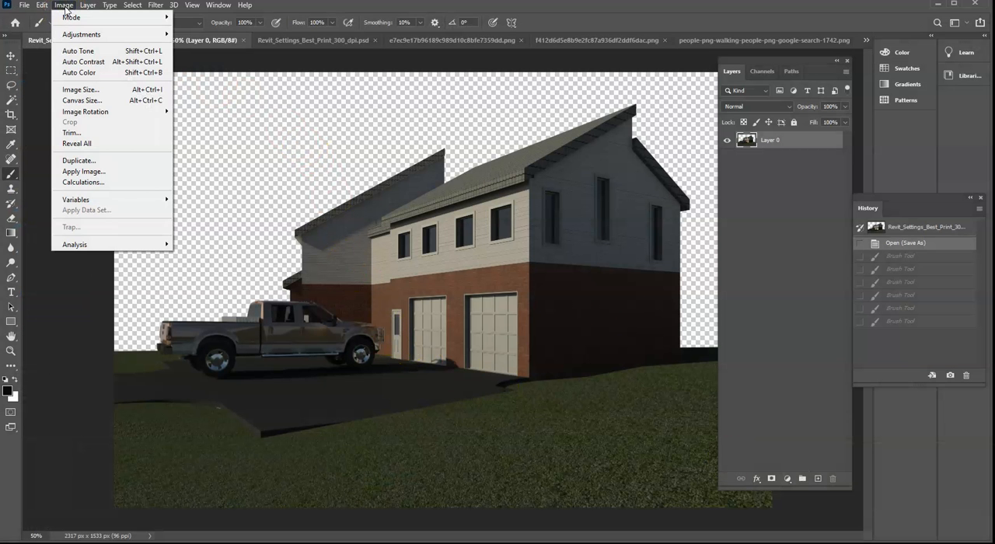
{"action": "left_click", "coordinate": [99, 92]}
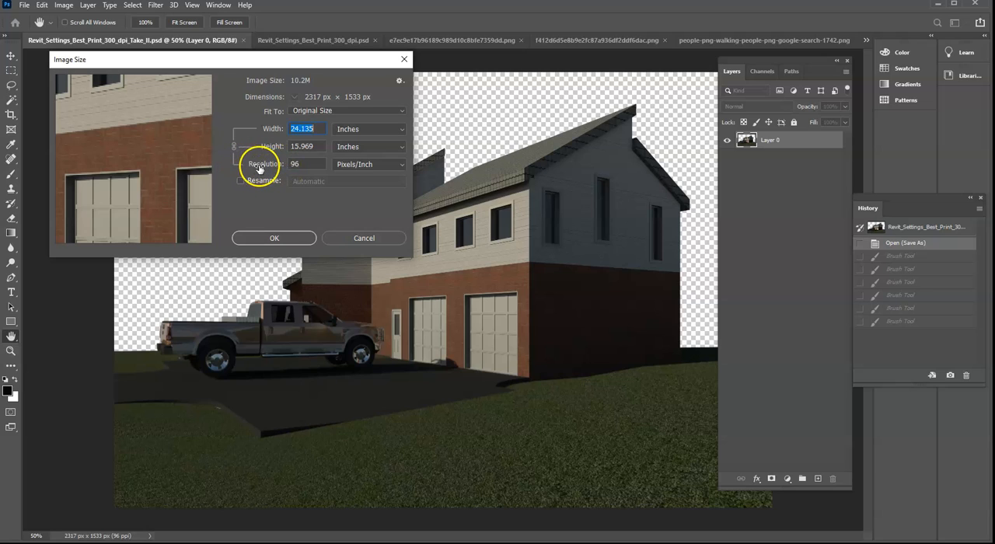
{"action": "left_click", "coordinate": [240, 182]}
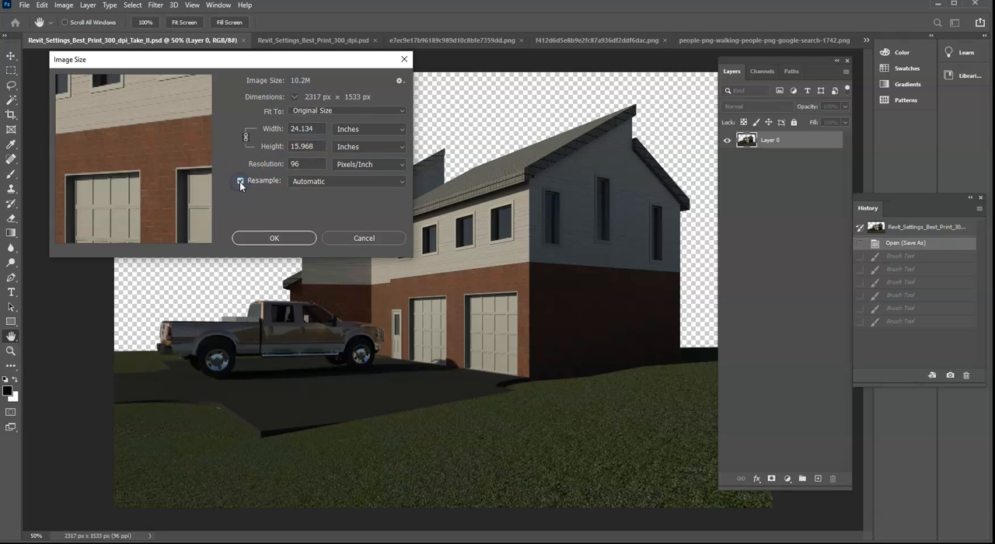
{"action": "left_click", "coordinate": [241, 182]}
{"action": "left_click", "coordinate": [240, 182]}
{"action": "left_click", "coordinate": [241, 182]}
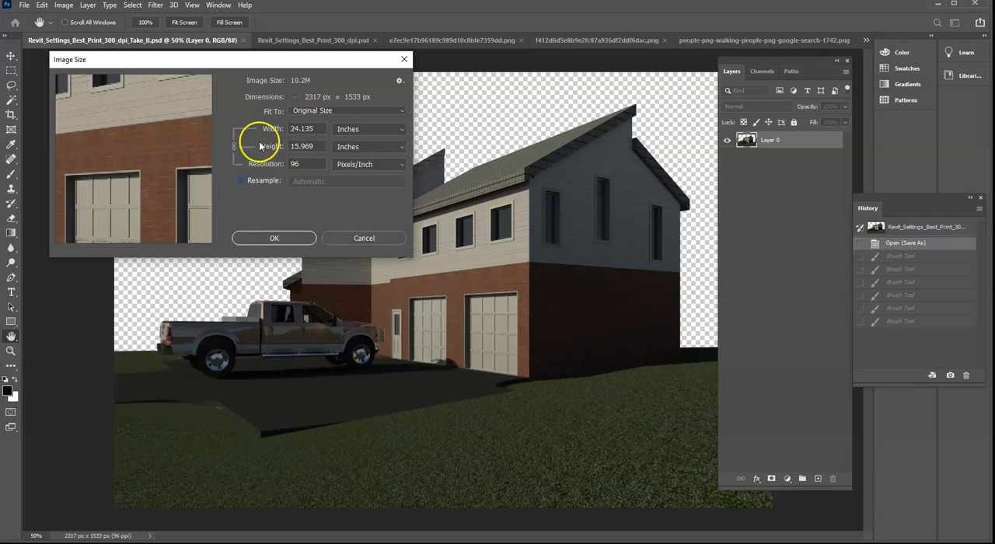
{"action": "left_click", "coordinate": [241, 182]}
{"action": "left_click", "coordinate": [240, 182]}
{"action": "left_click", "coordinate": [240, 182]}
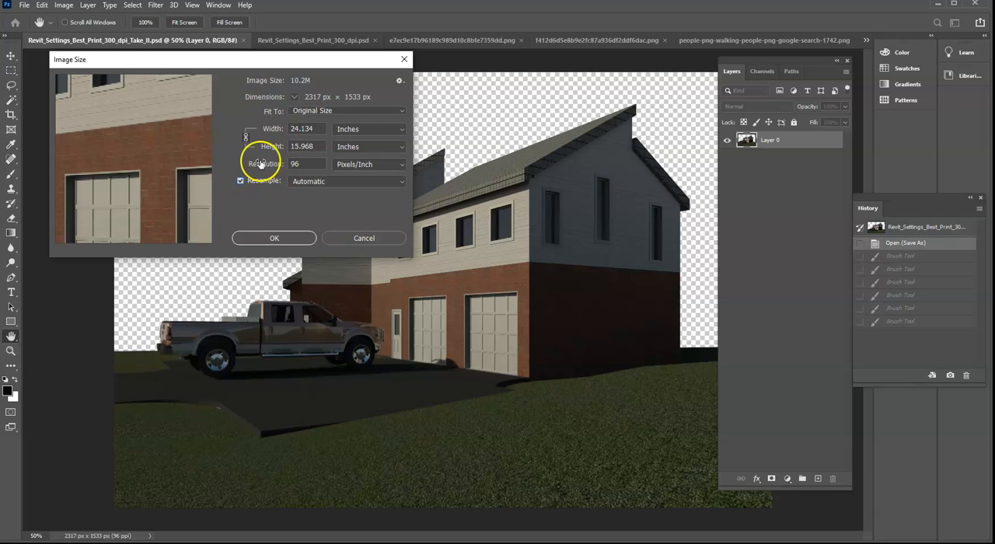
- Unlink and relink the width and height proportions, and turn Resample off
{"action": "left_click", "coordinate": [246, 137]}
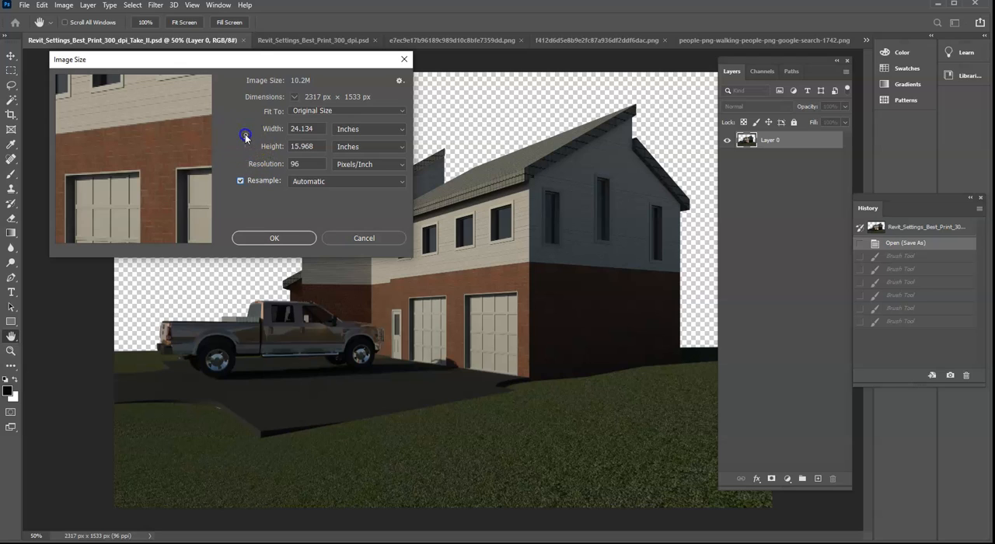
{"action": "double_click", "coordinate": [300, 129]}
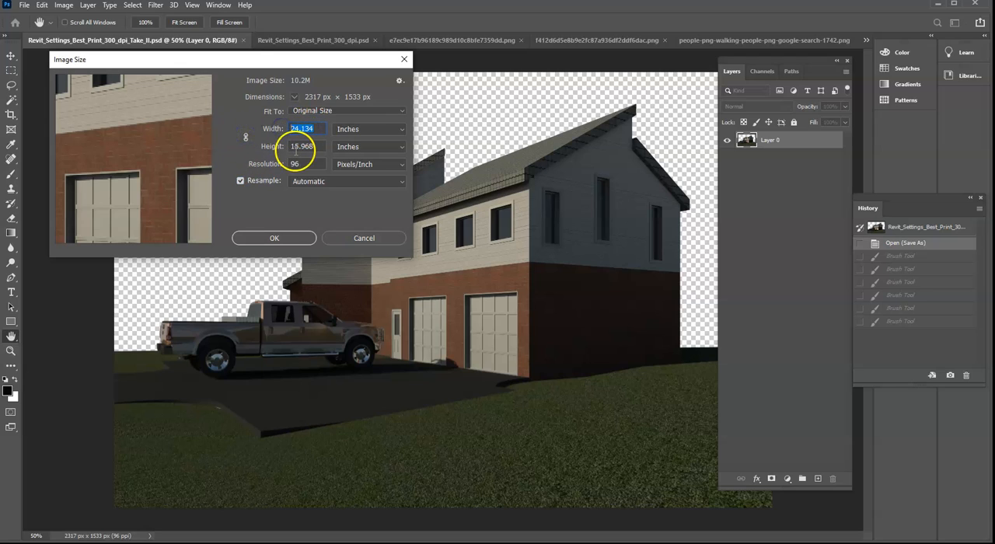
{"action": "left_click", "coordinate": [246, 139]}
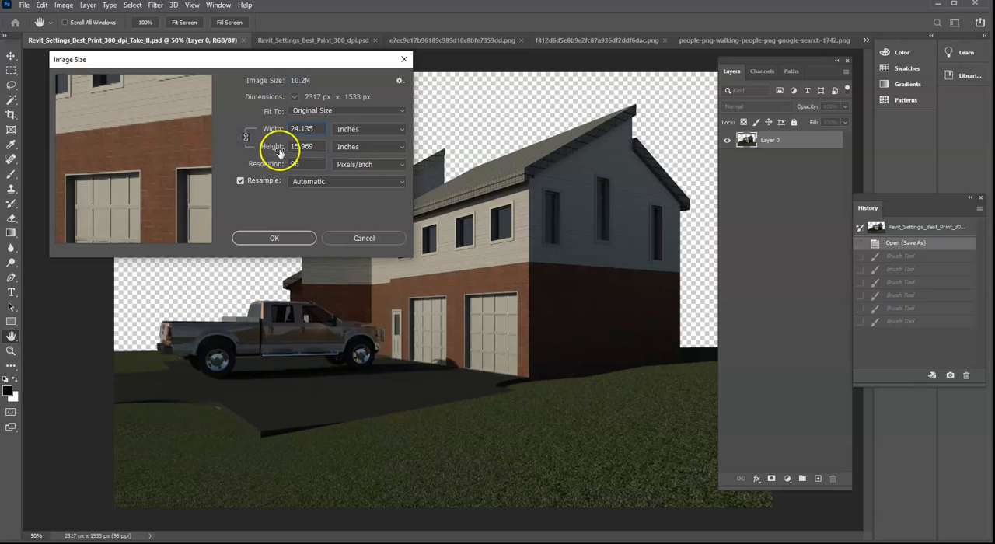
{"action": "left_click", "coordinate": [240, 181]}
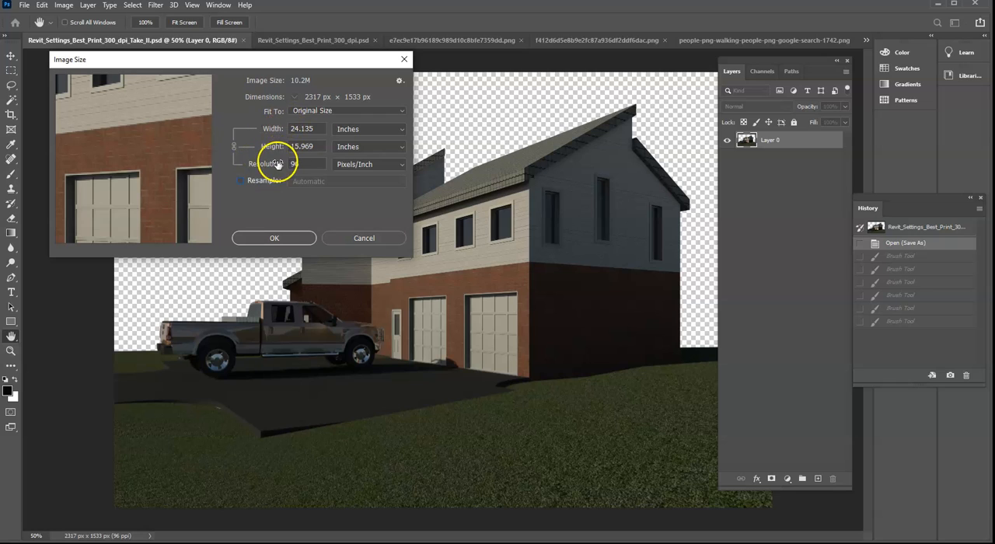
- Set the render's resolution to 220 pixels/inch without resampling, and apply the new image size
{"action": "left_click", "coordinate": [259, 167]}
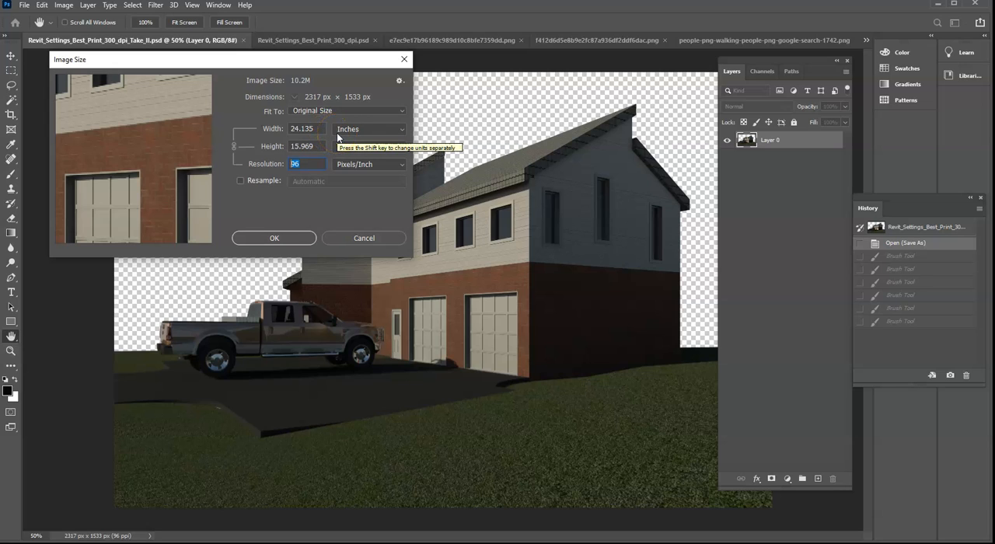
{"action": "type", "text": "220"}
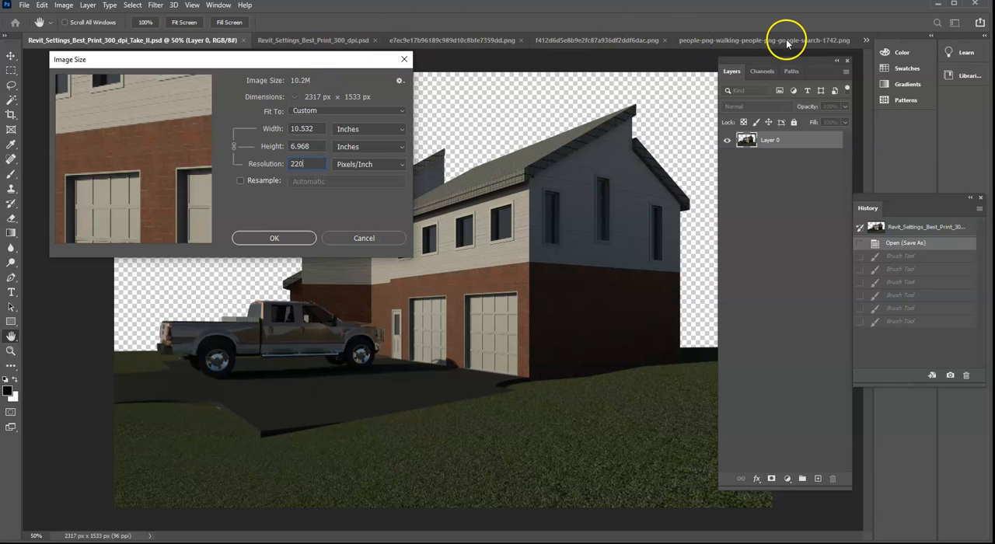
{"action": "left_click", "coordinate": [273, 238]}
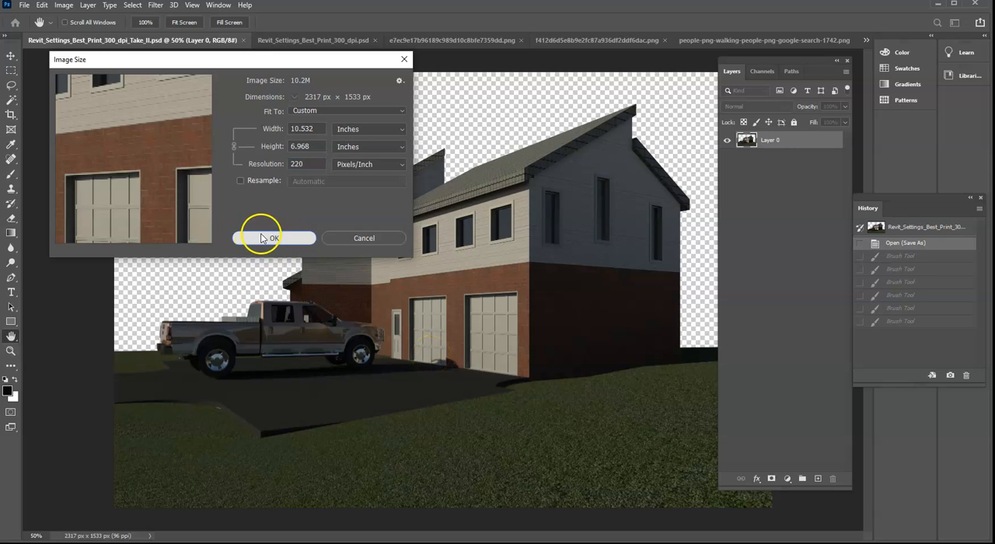
{"action": "left_click", "coordinate": [263, 239]}
{"action": "left_click", "coordinate": [261, 235]}
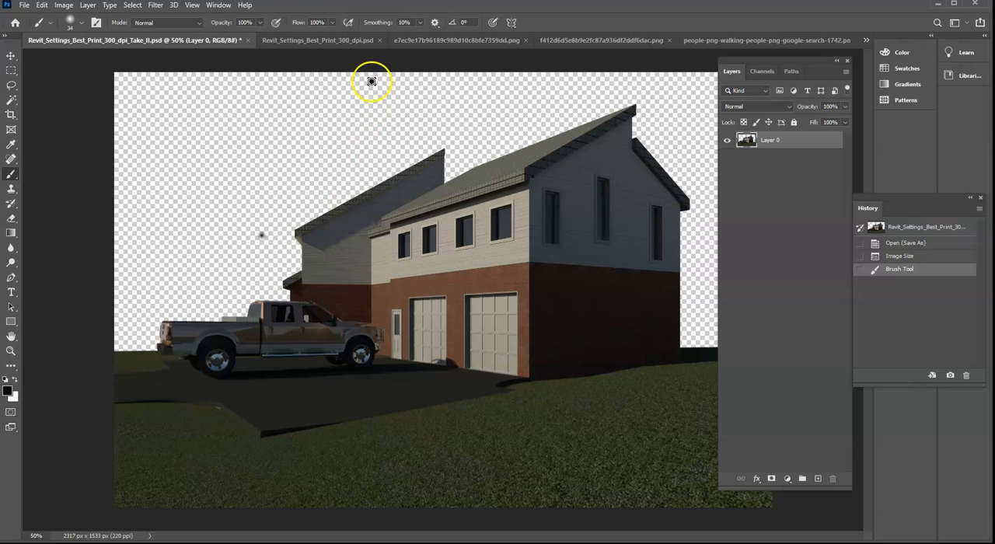
- Look through the other open documents, including the PNG cutouts of the girl and the man with the bag
{"action": "left_click", "coordinate": [334, 40]}
{"action": "left_click", "coordinate": [424, 40]}
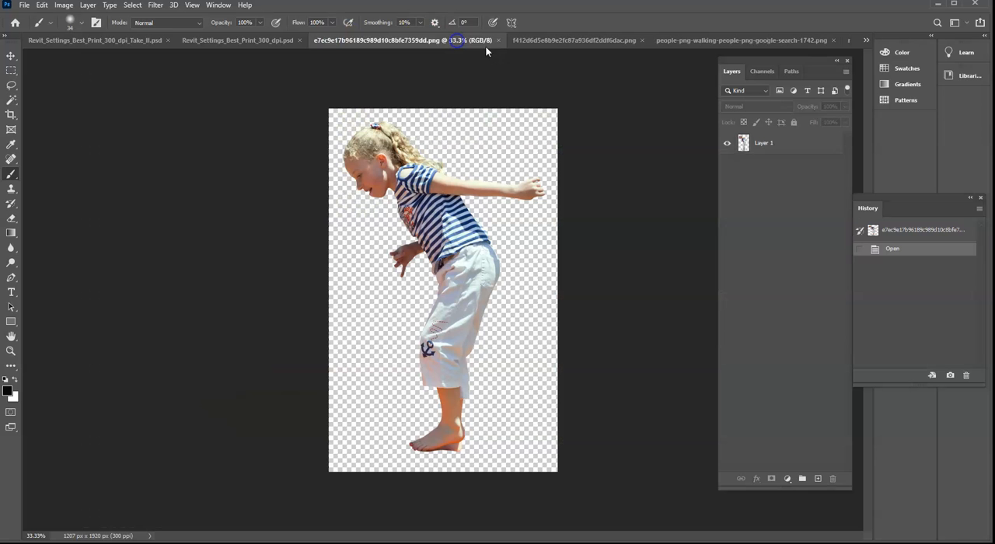
{"action": "left_click", "coordinate": [597, 41]}
{"action": "left_click", "coordinate": [700, 41]}
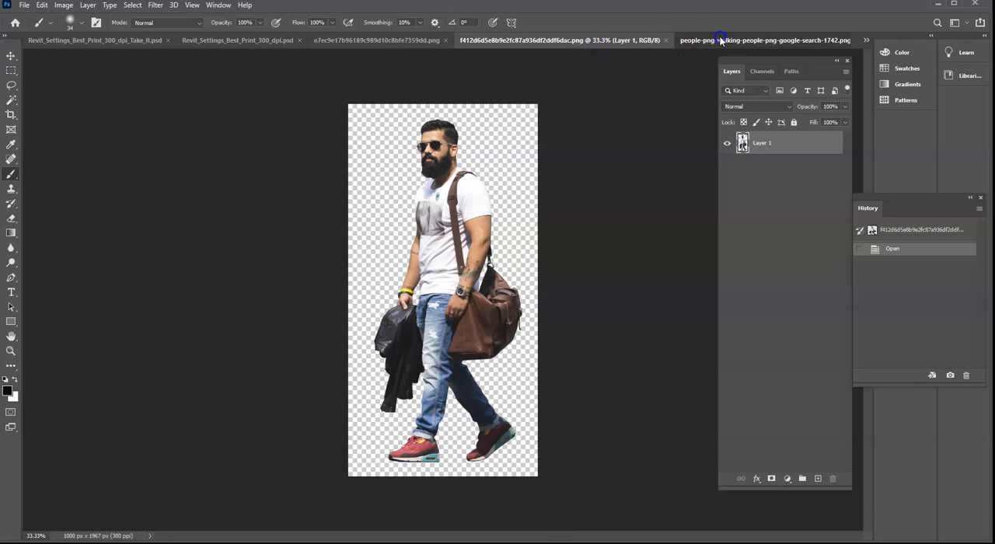
- Set the girl cutout's resolution to 220 pixels/inch with Resample off, and apply the new image size
{"action": "left_click", "coordinate": [373, 41]}
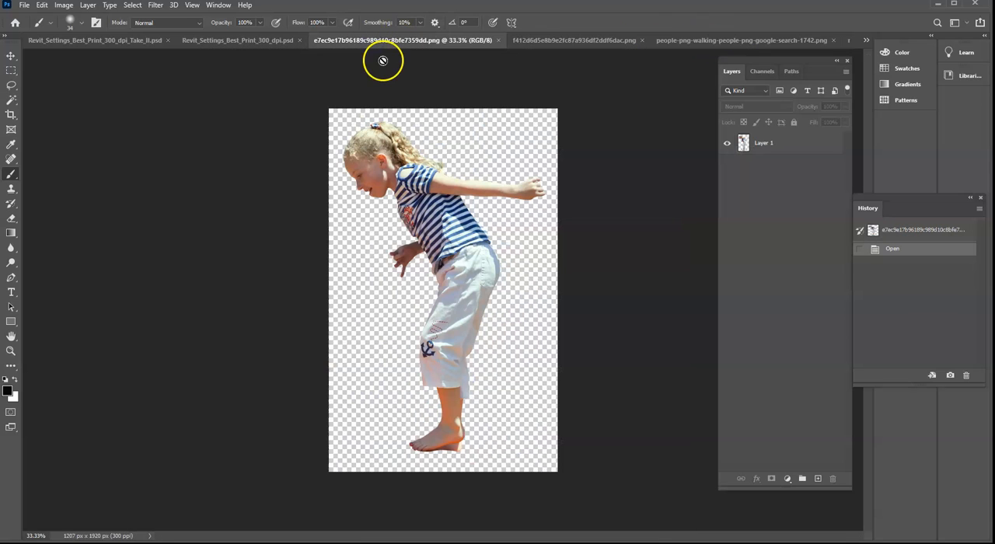
{"action": "left_click", "coordinate": [65, 6]}
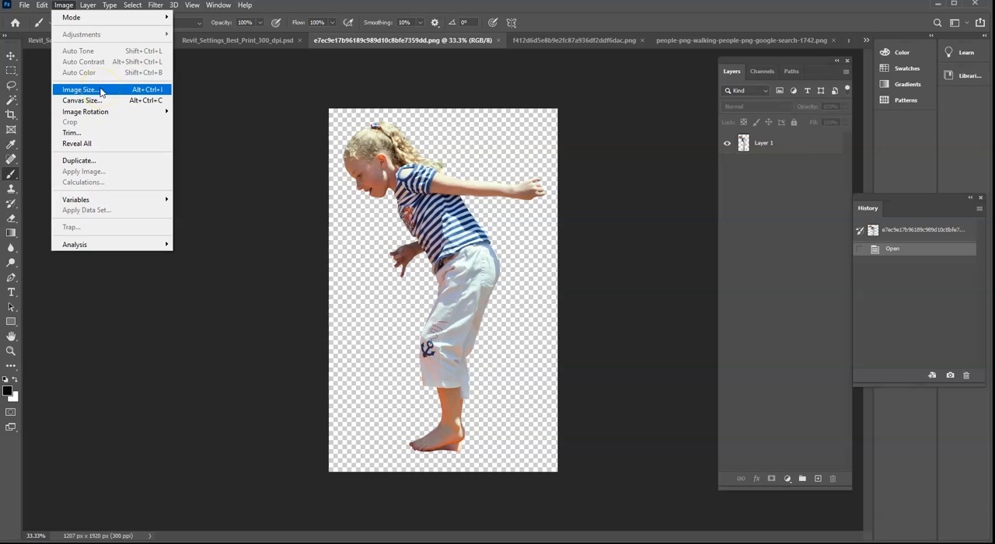
{"action": "left_click", "coordinate": [101, 91]}
{"action": "left_click_drag", "start_coordinate": [233, 72], "coordinate": [220, 278]}
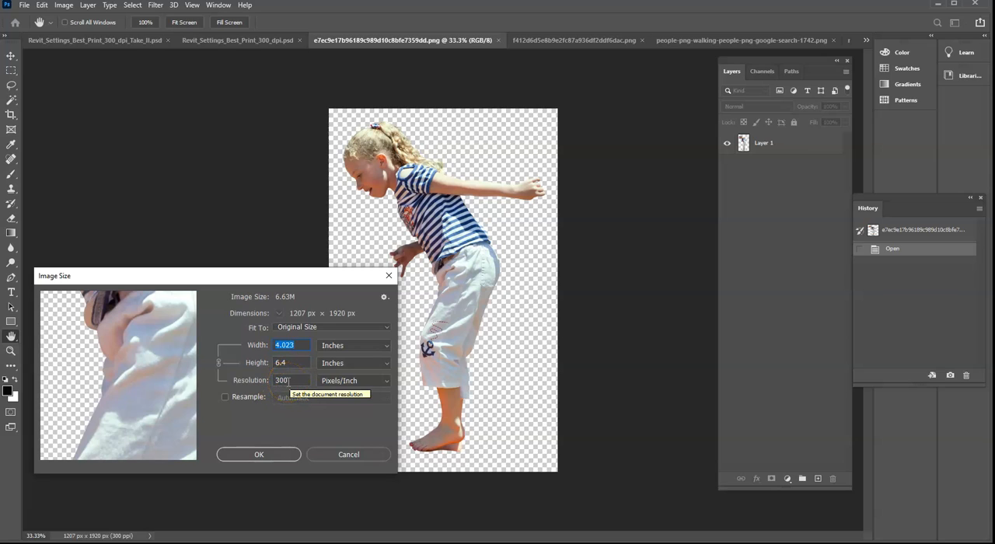
{"action": "left_click", "coordinate": [288, 380]}
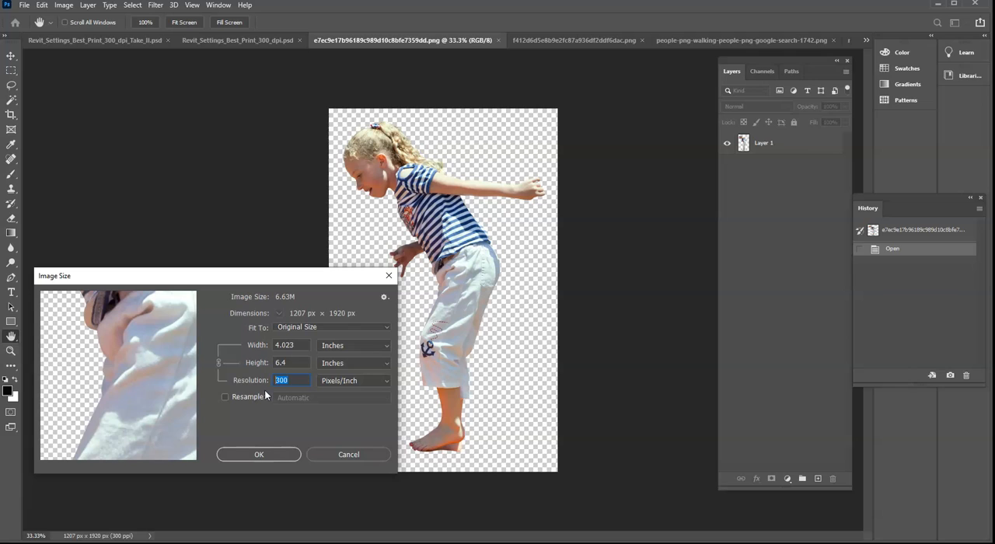
{"action": "left_click", "coordinate": [303, 380]}
{"action": "type", "text": "220"}
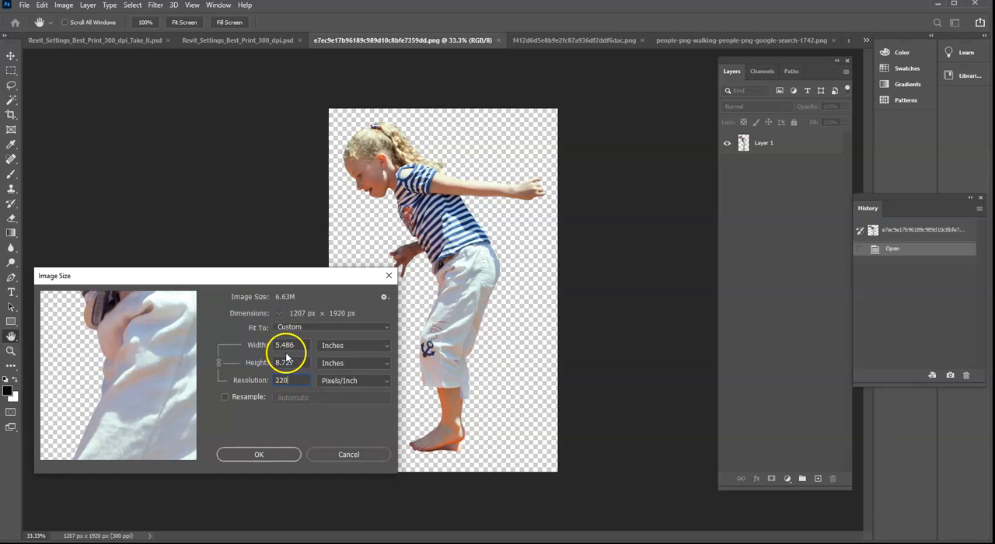
{"action": "left_click", "coordinate": [261, 455]}
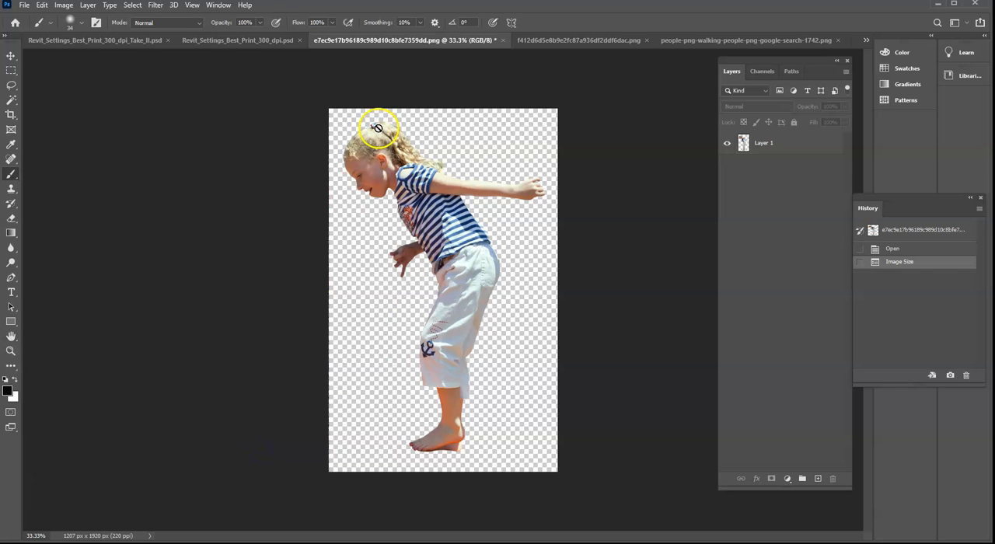
- Set the resolution of the cutout of the man with the bag to 220 pixels/inch without resampling
{"action": "left_click", "coordinate": [566, 44]}
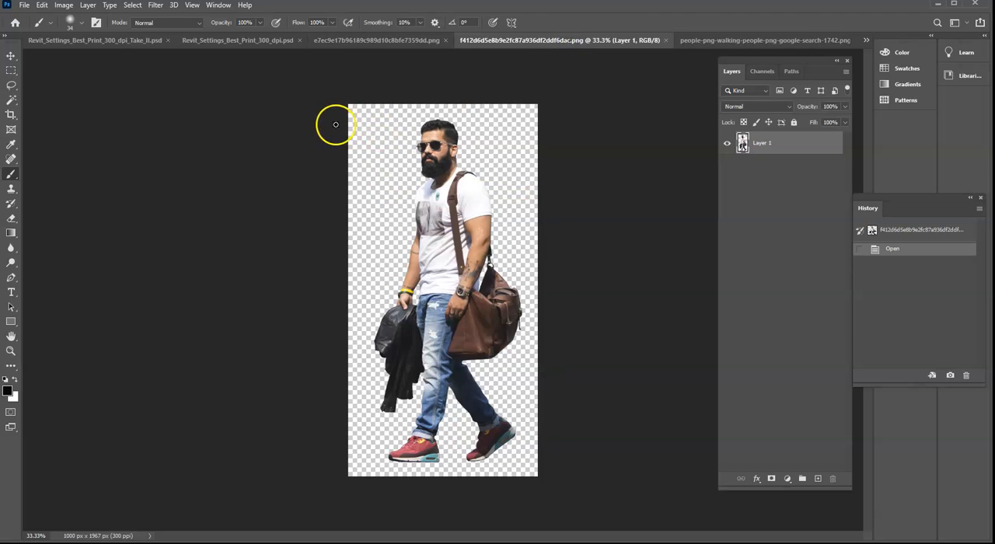
{"action": "left_click", "coordinate": [64, 6]}
{"action": "left_click", "coordinate": [102, 91]}
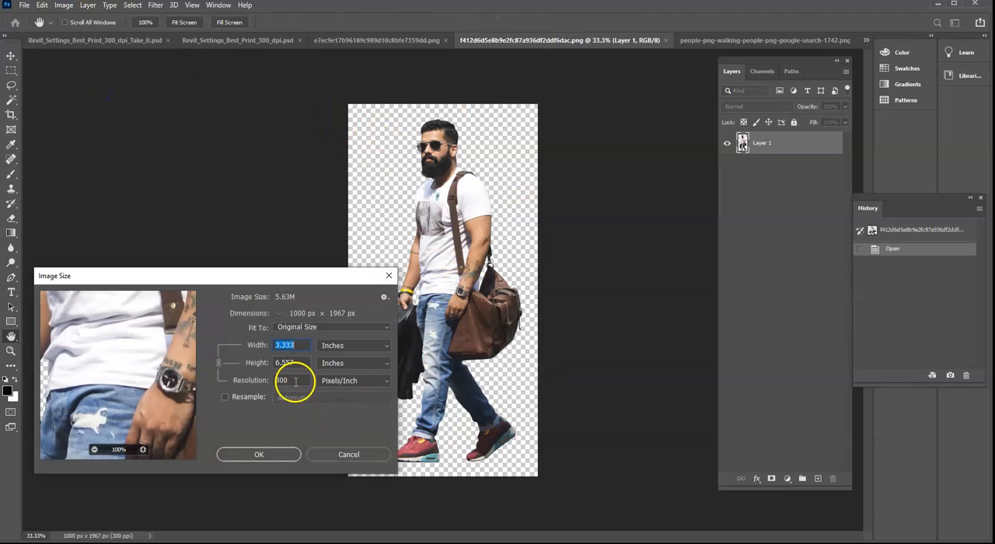
{"action": "left_click_drag", "start_coordinate": [291, 380], "coordinate": [235, 373]}
{"action": "type", "text": "220"}
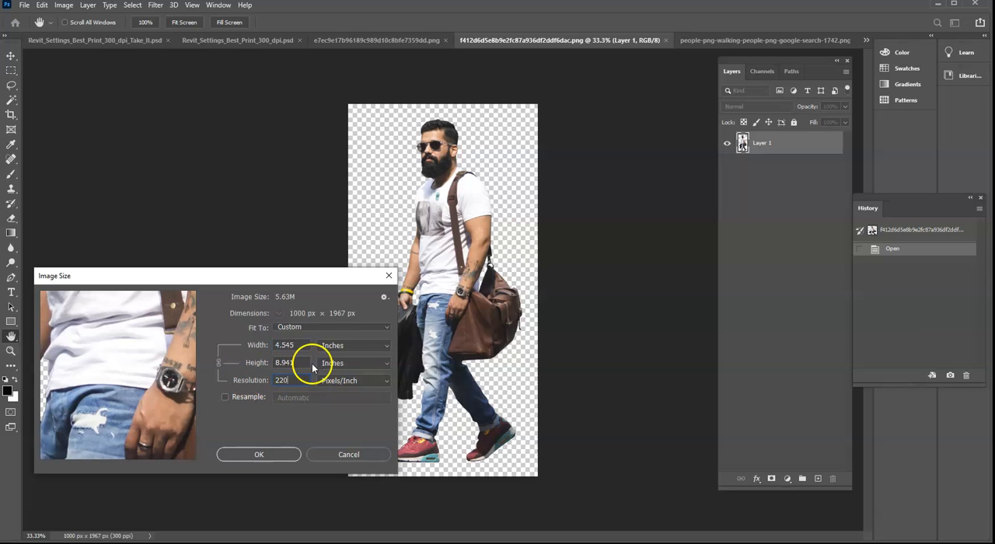
{"action": "left_click", "coordinate": [270, 453]}
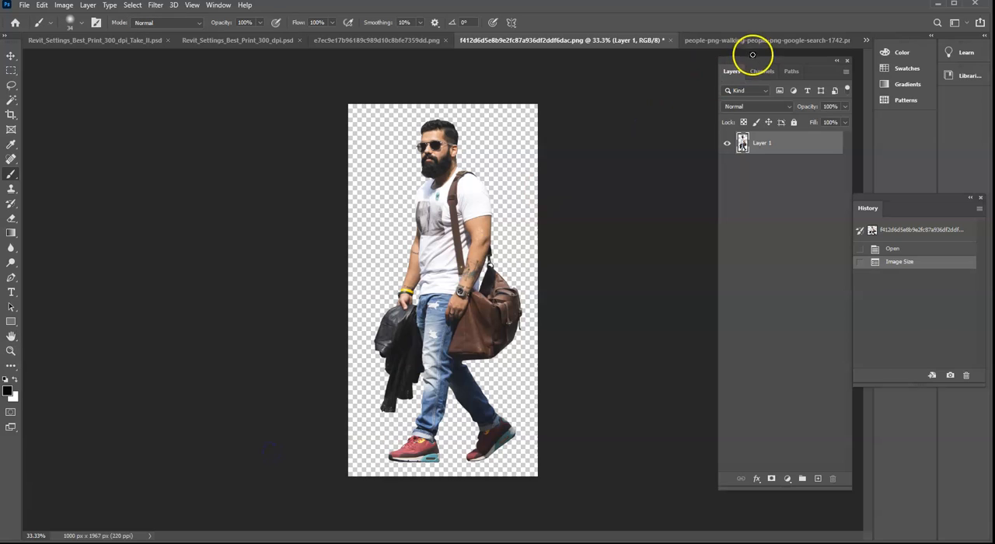
- Set the walking couple cutout's resolution to 220 pixels/inch without resampling, and apply the image size
{"action": "left_click", "coordinate": [760, 40]}
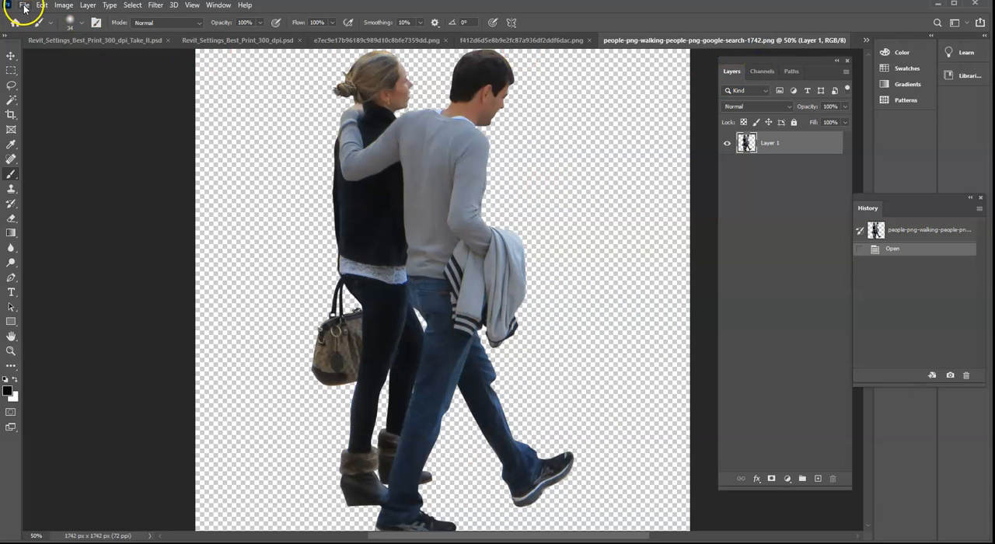
{"action": "left_click", "coordinate": [24, 5]}
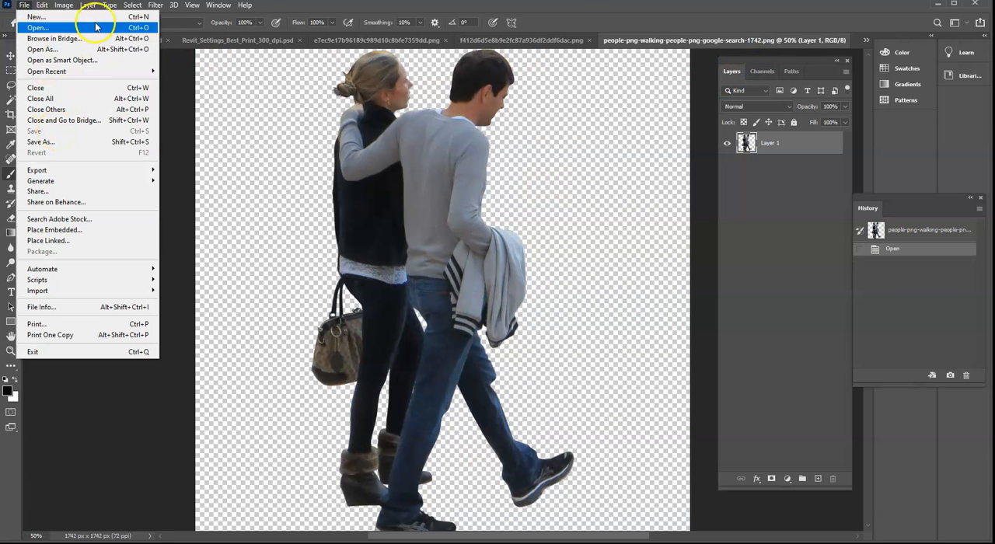
{"action": "left_click", "coordinate": [64, 6]}
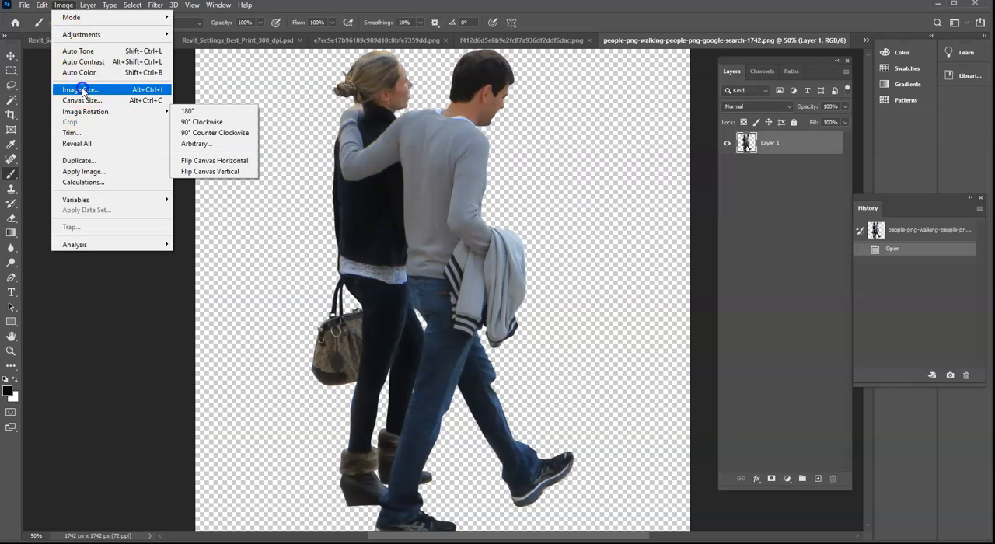
{"action": "left_click", "coordinate": [82, 89]}
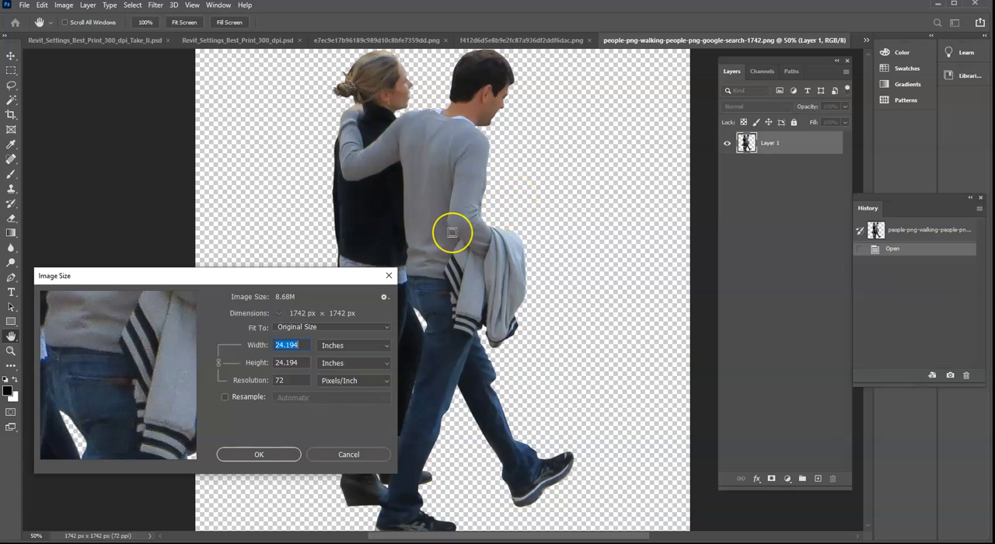
{"action": "left_click", "coordinate": [265, 381]}
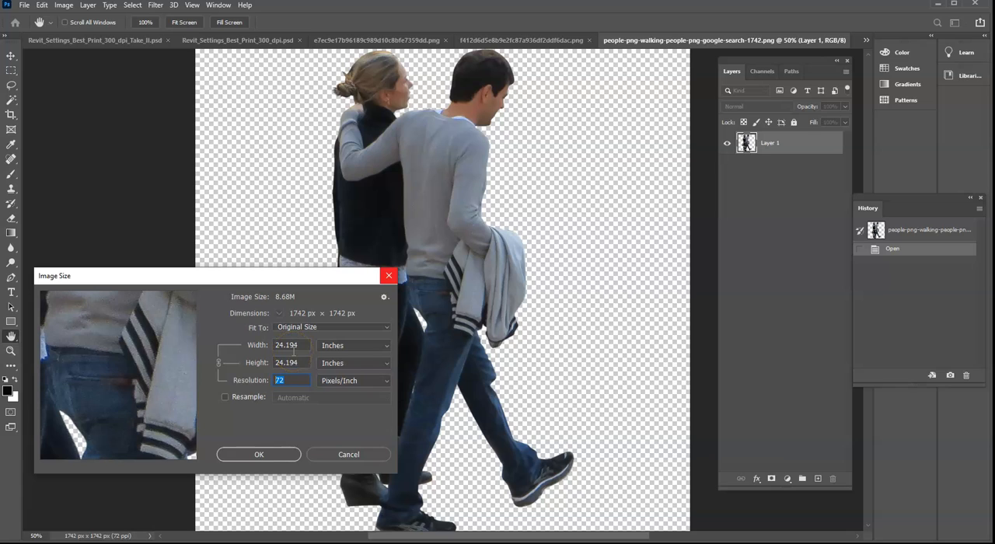
{"action": "type", "text": "220"}
{"action": "left_click", "coordinate": [282, 457]}
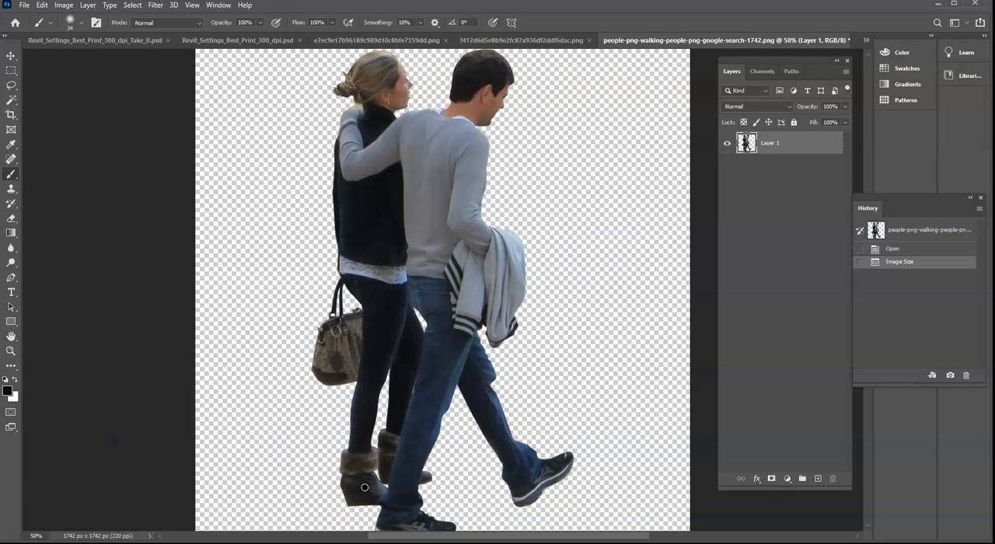
- Look at the finished composite, and check the girl cutout's Save As location and PNG options on the computer
{"action": "left_click", "coordinate": [255, 46]}
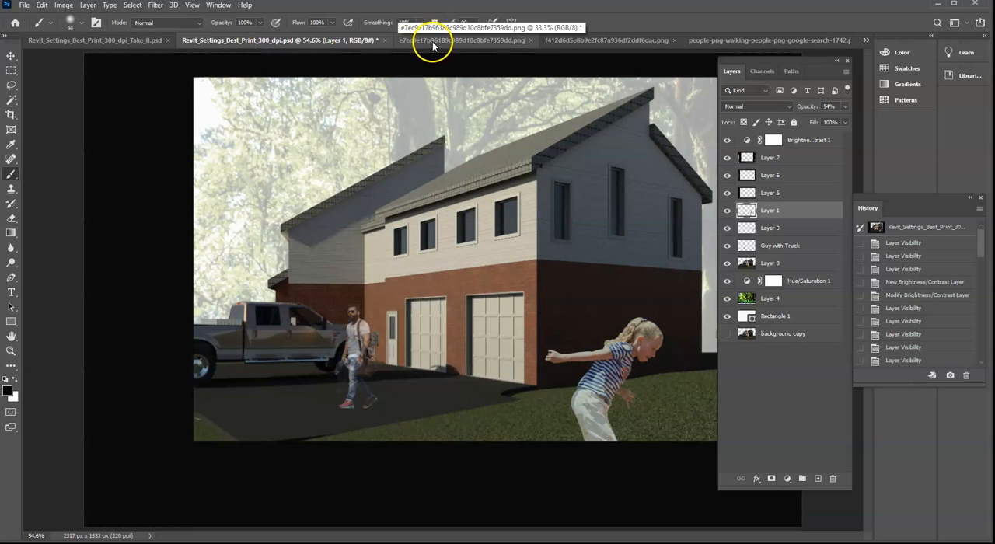
{"action": "left_click", "coordinate": [438, 39]}
{"action": "left_click", "coordinate": [24, 4]}
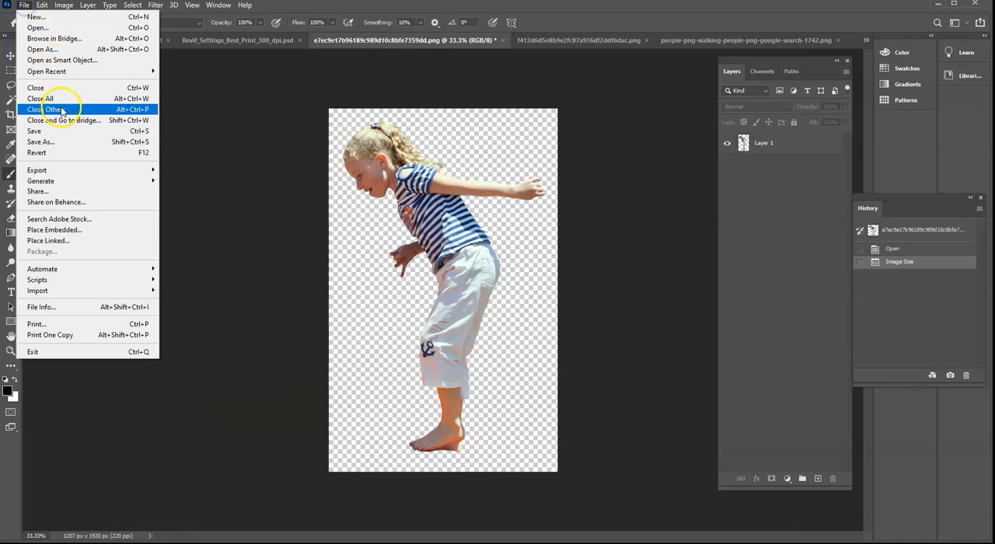
{"action": "left_click", "coordinate": [60, 144]}
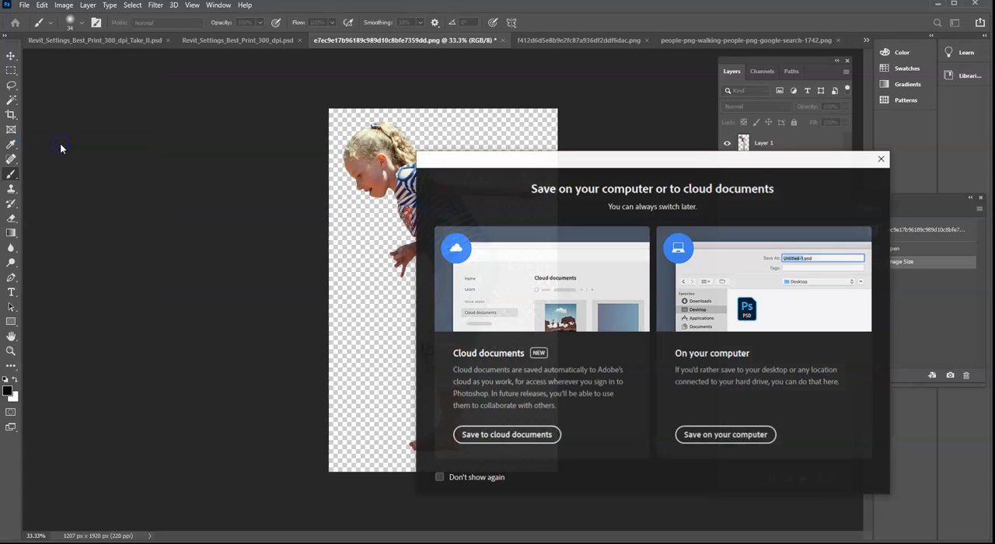
{"action": "left_click", "coordinate": [737, 437]}
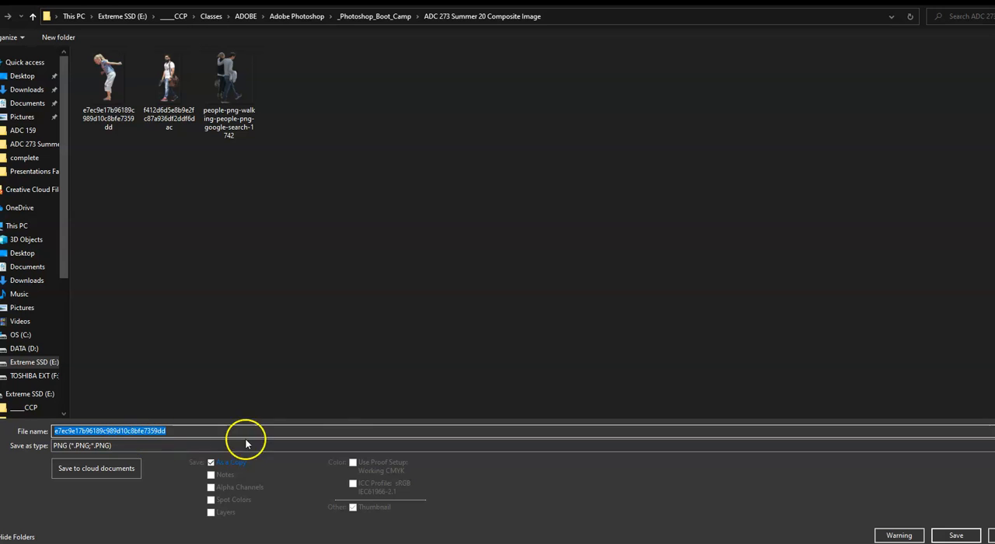
{"action": "left_click", "coordinate": [972, 535]}
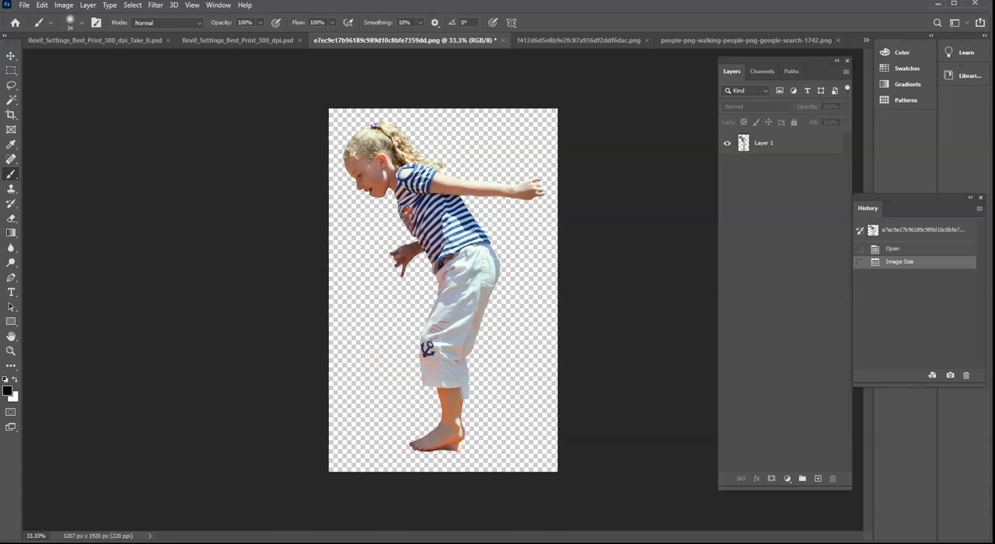
{"action": "mouse_move", "coordinate": [142, 543]}
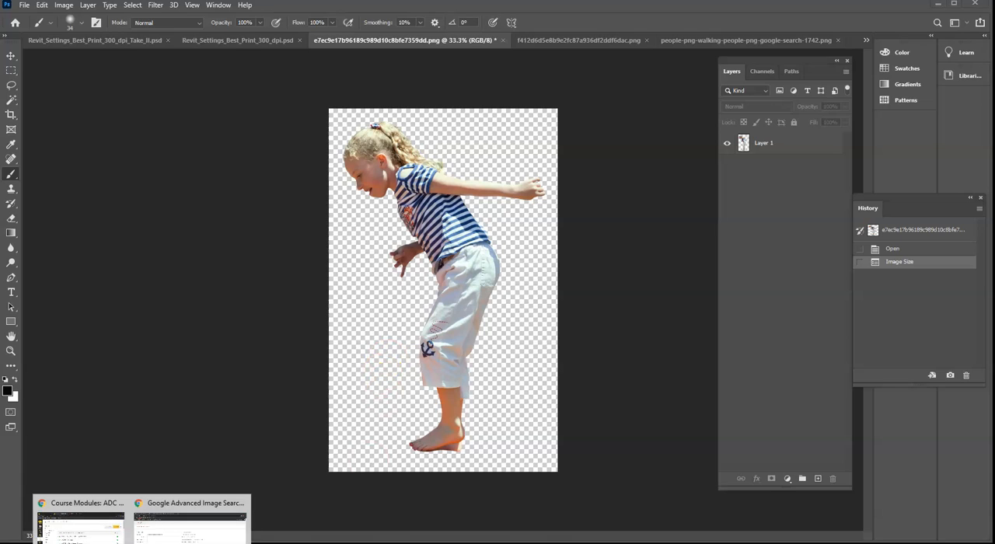
- Set the resolution of rain-forest-2.jpg to 220 pixels/inch without resampling, and apply the image size
{"action": "left_click", "coordinate": [866, 40]}
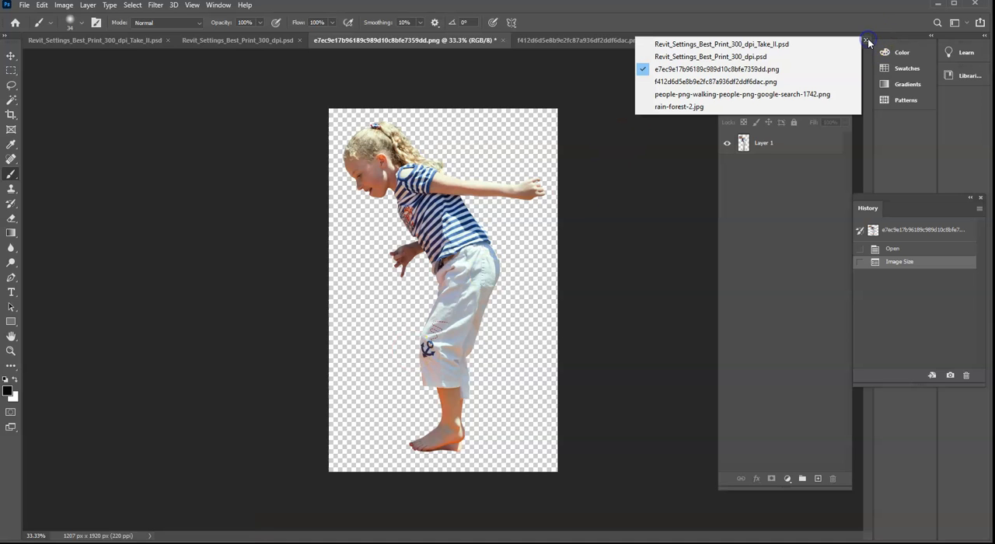
{"action": "left_click", "coordinate": [691, 107]}
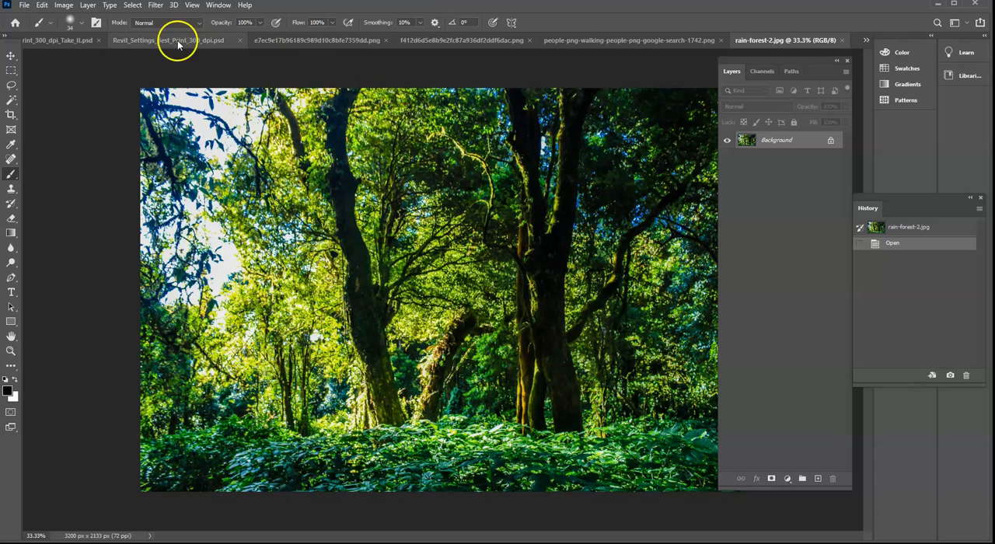
{"action": "left_click", "coordinate": [66, 6]}
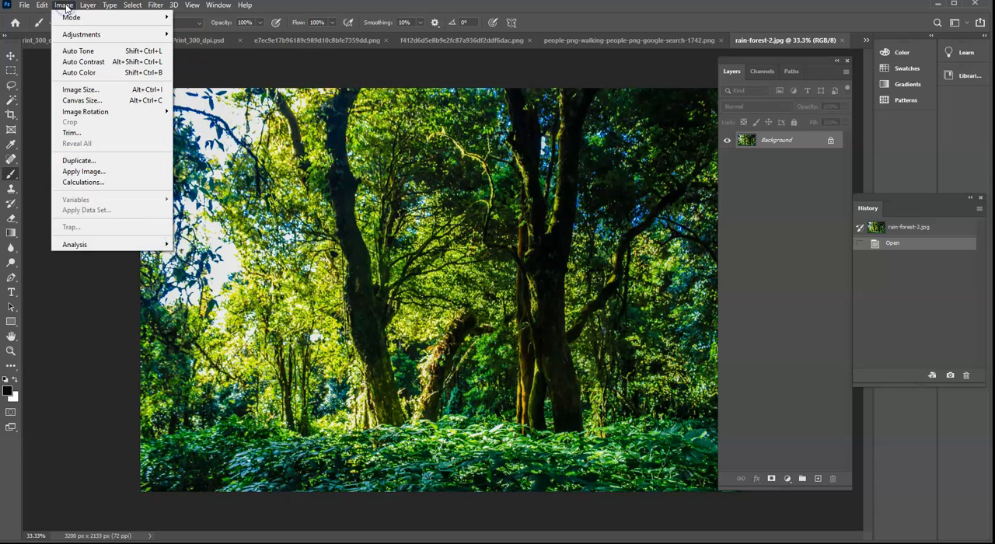
{"action": "left_click", "coordinate": [98, 91]}
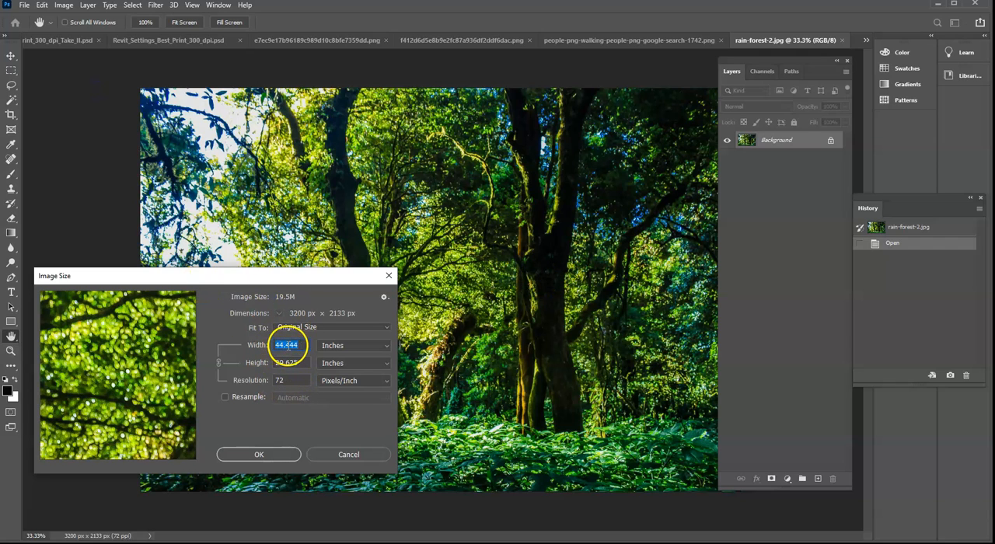
{"action": "double_click", "coordinate": [289, 381]}
{"action": "left_click_drag", "start_coordinate": [244, 384], "coordinate": [298, 416]}
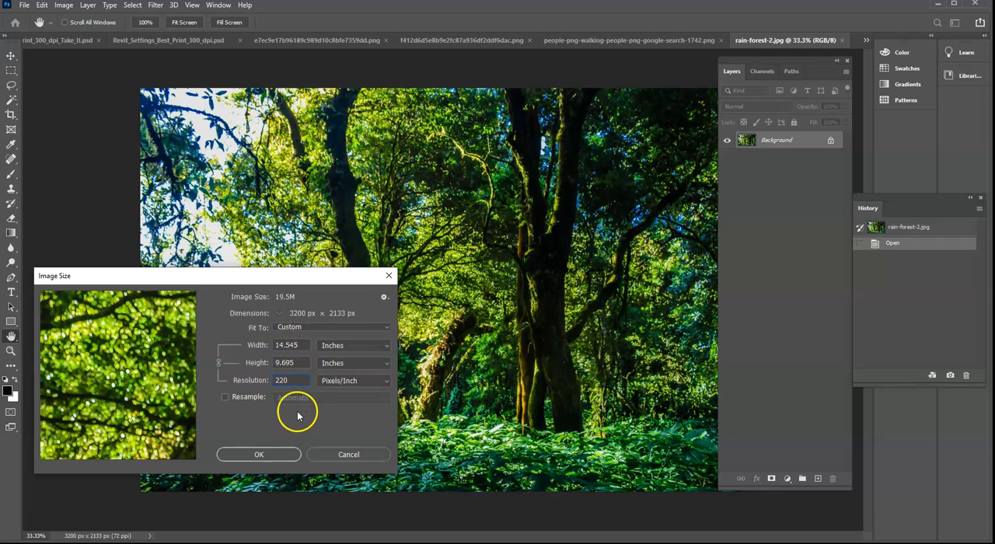
{"action": "left_click", "coordinate": [268, 456]}
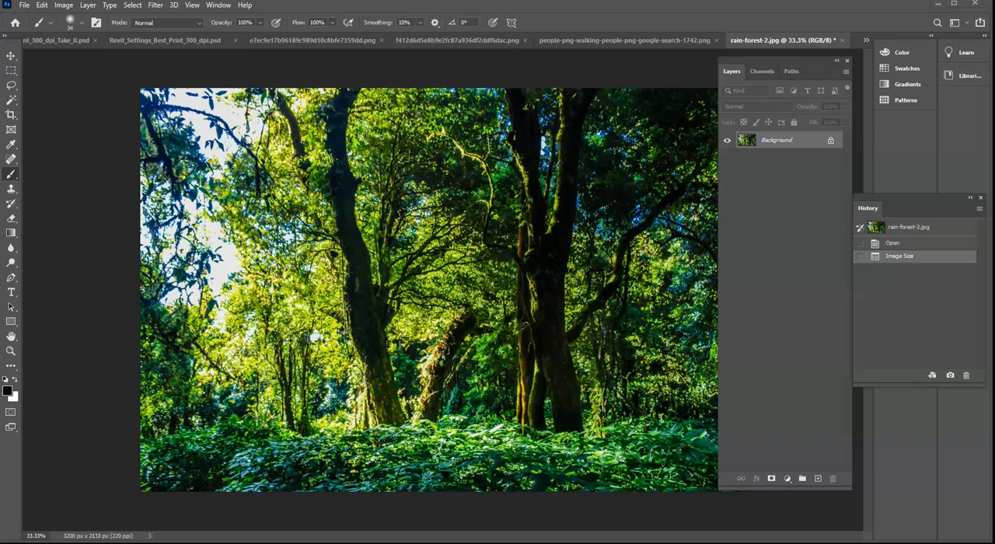
- Switch to Google Advanced Image Search in Chrome and examine its filters and the "architectural entourage people photographs" search terms
{"action": "left_click_drag", "start_coordinate": [994, 48], "coordinate": [398, 17]}
{"action": "left_click_drag", "start_coordinate": [786, 211], "coordinate": [991, 211]}
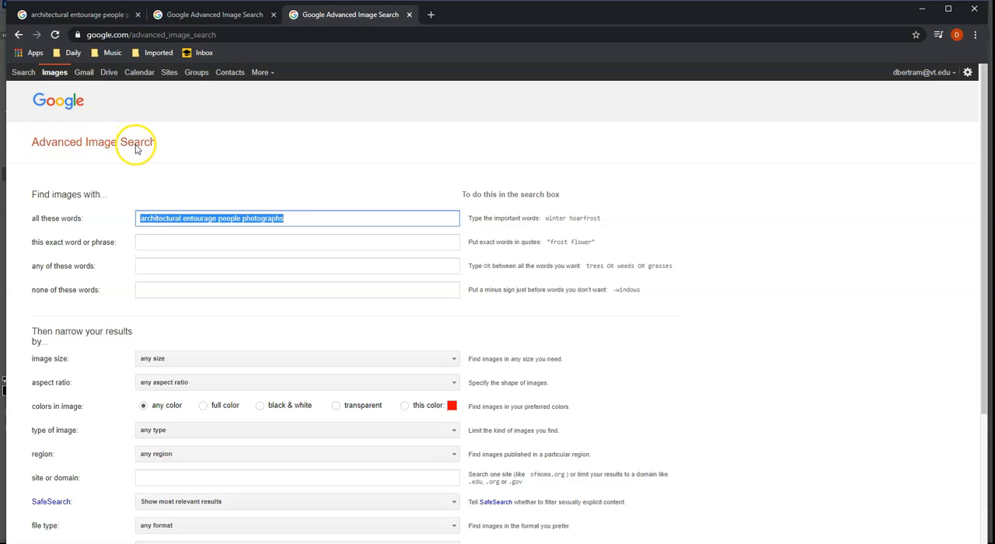
{"action": "scroll", "coordinate": [335, 218], "scroll_direction": "down", "scroll_amount": 2}
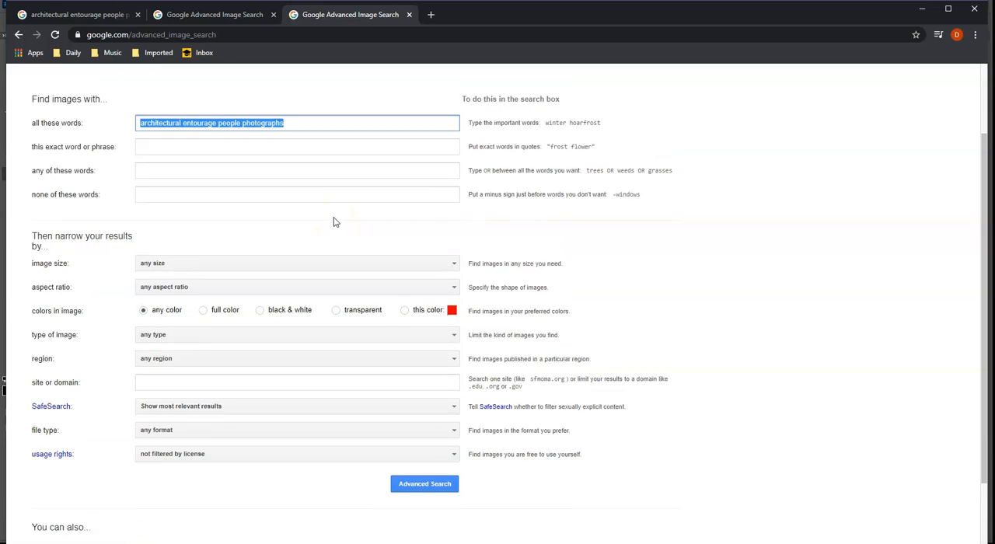
{"action": "scroll", "coordinate": [334, 222], "scroll_direction": "up", "scroll_amount": 1}
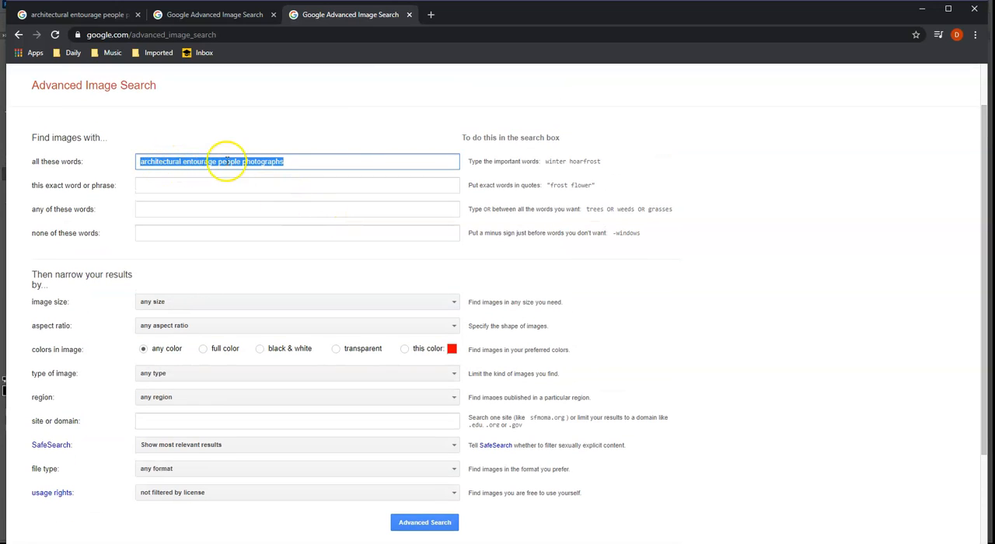
{"action": "left_click", "coordinate": [293, 162]}
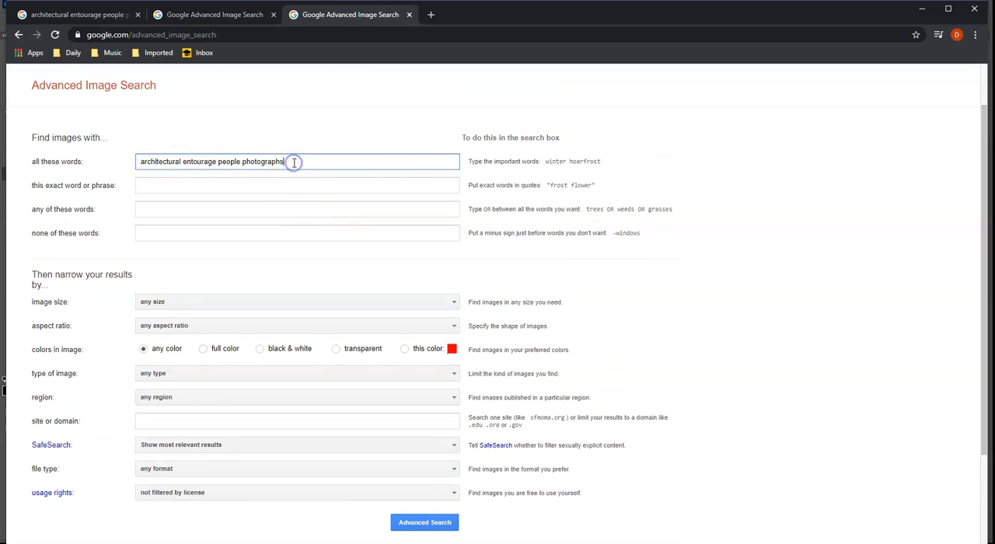
{"action": "left_click_drag", "start_coordinate": [218, 162], "coordinate": [113, 163]}
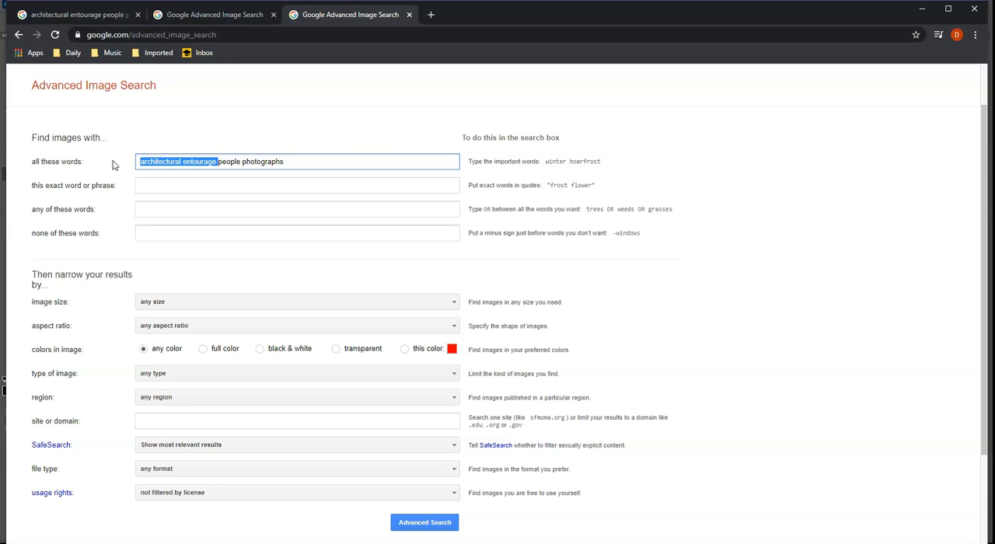
{"action": "left_click_drag", "start_coordinate": [285, 162], "coordinate": [243, 161]}
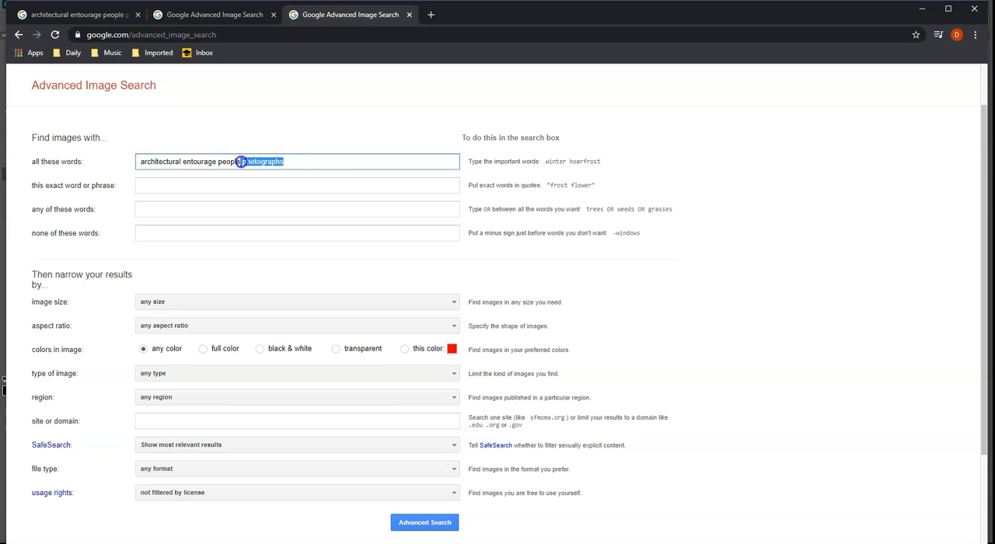
- Search images for "architectural entourage people photographs" limited to sizes larger than 2 MP, and browse the results for usable people cutouts
{"action": "left_click", "coordinate": [298, 162]}
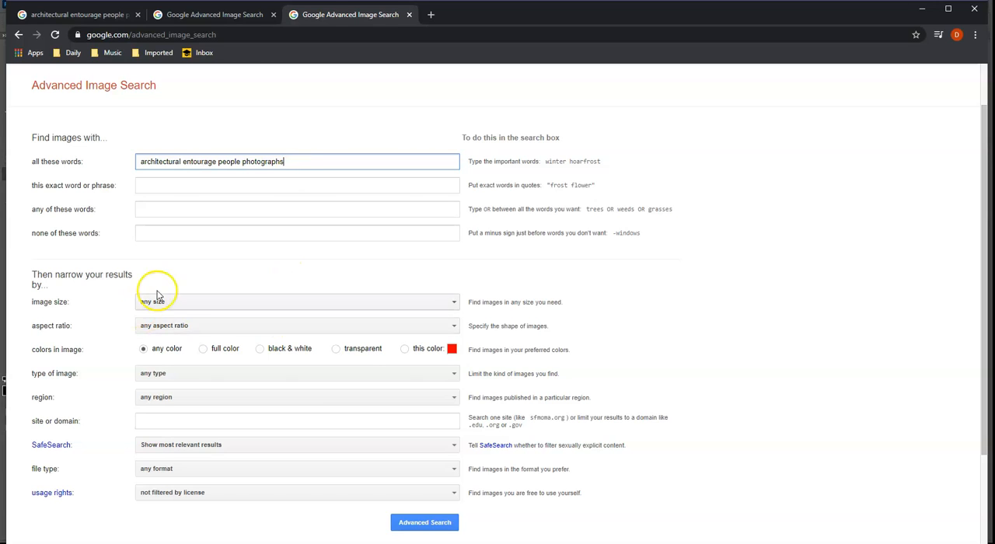
{"action": "left_click", "coordinate": [178, 302]}
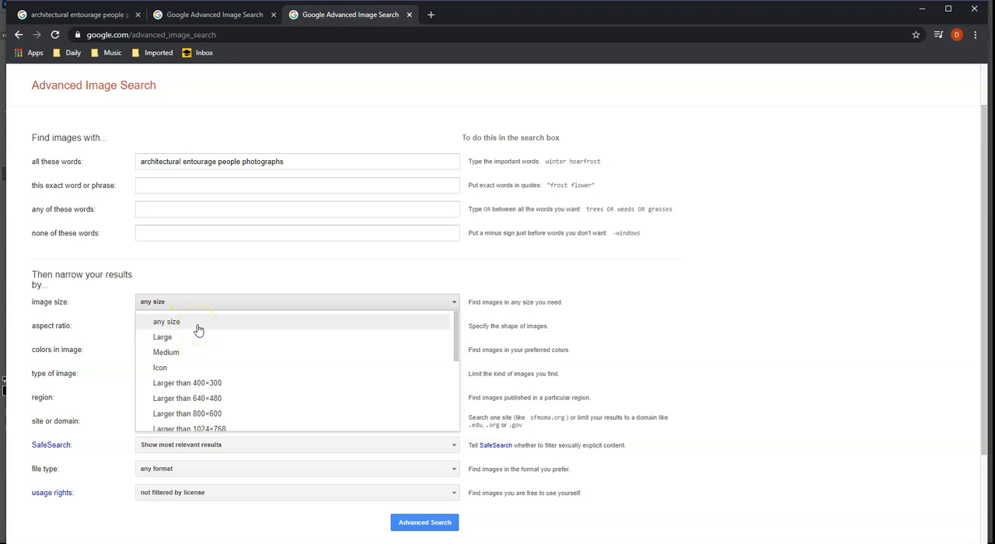
{"action": "scroll", "coordinate": [210, 357], "scroll_direction": "down", "scroll_amount": 2}
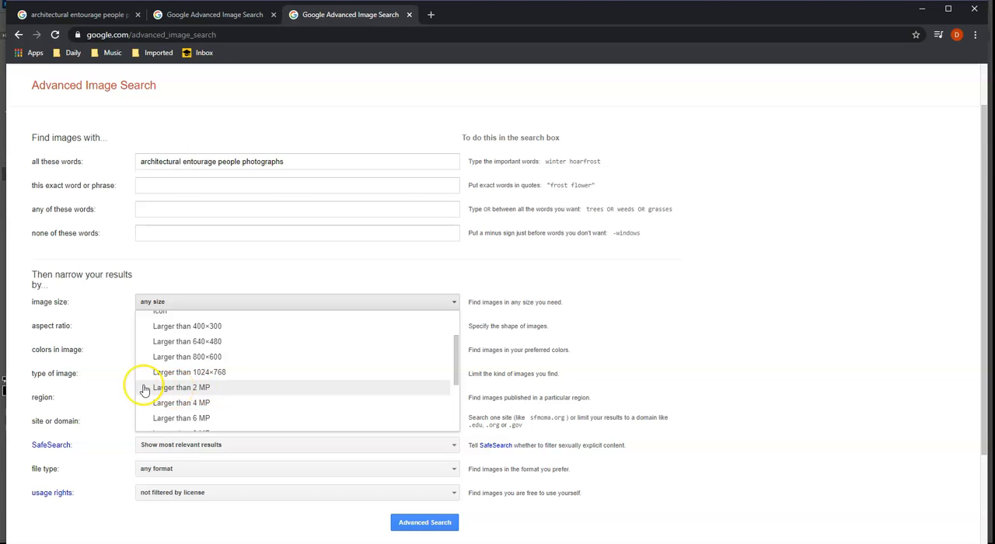
{"action": "left_click", "coordinate": [213, 388]}
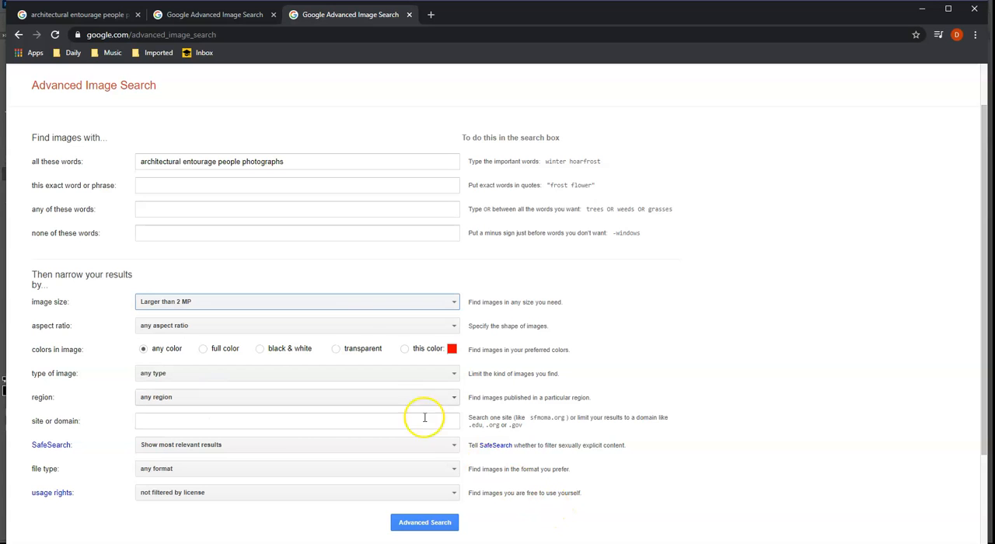
{"action": "left_click", "coordinate": [286, 161]}
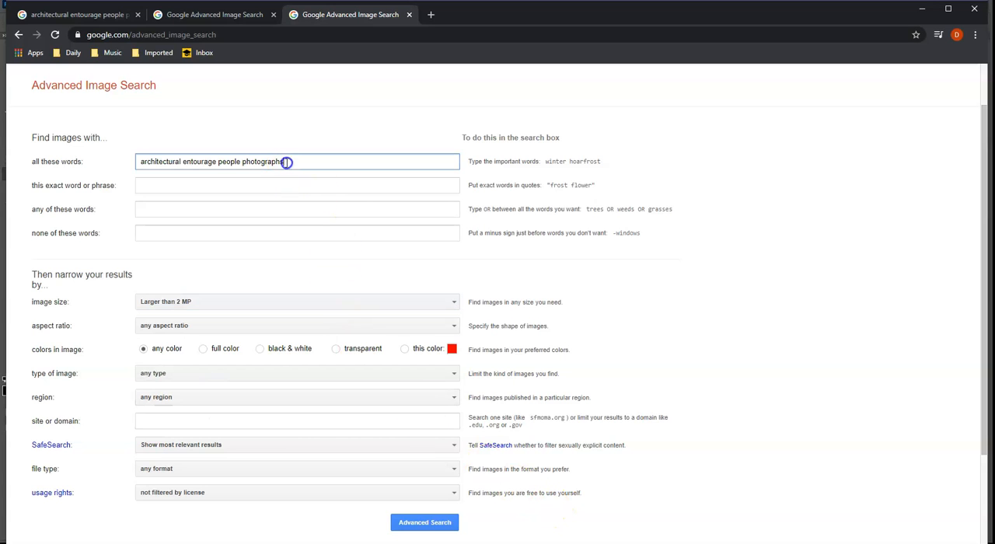
{"action": "left_click", "coordinate": [416, 523]}
{"action": "scroll", "coordinate": [409, 273], "scroll_direction": "down", "scroll_amount": 1}
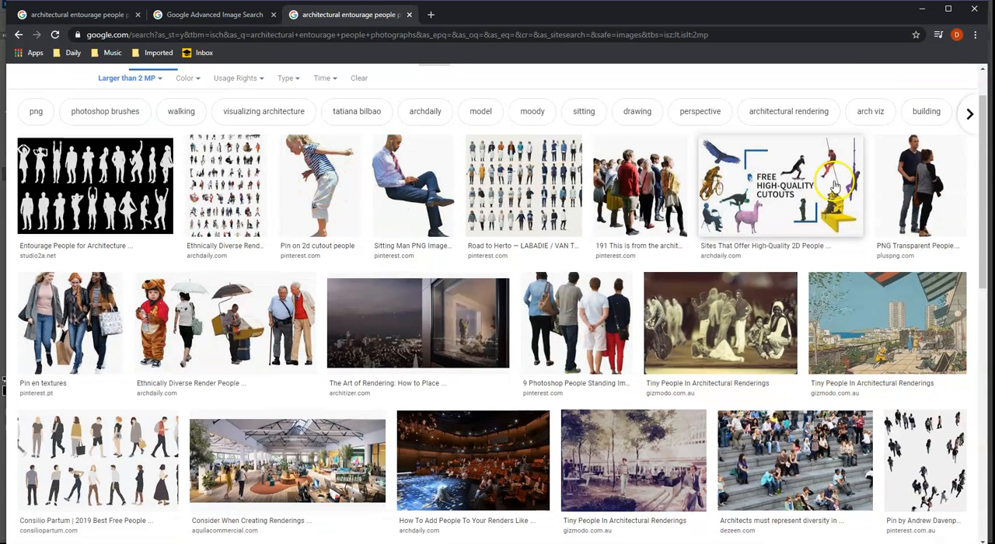
{"action": "scroll", "coordinate": [305, 317], "scroll_direction": "down", "scroll_amount": 4}
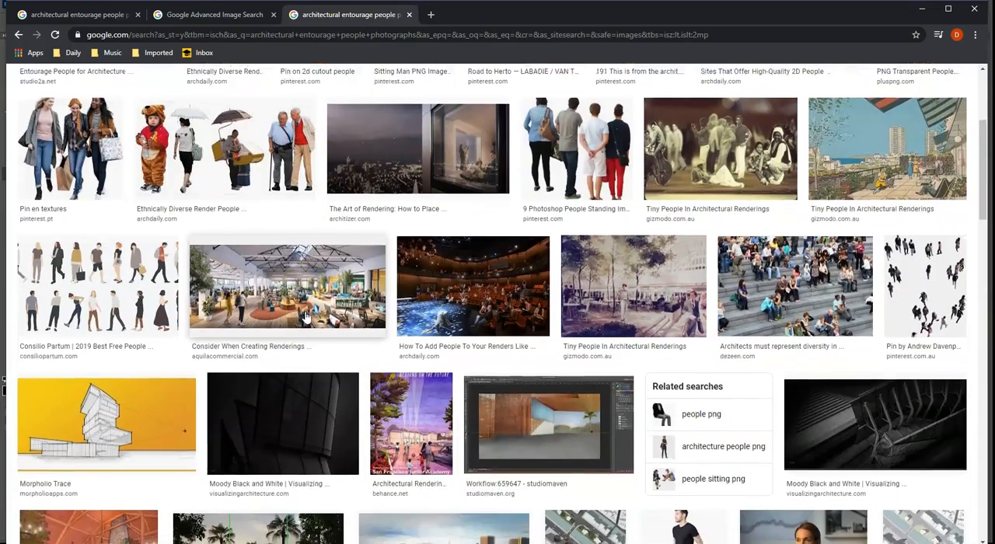
{"action": "scroll", "coordinate": [305, 316], "scroll_direction": "down", "scroll_amount": 3}
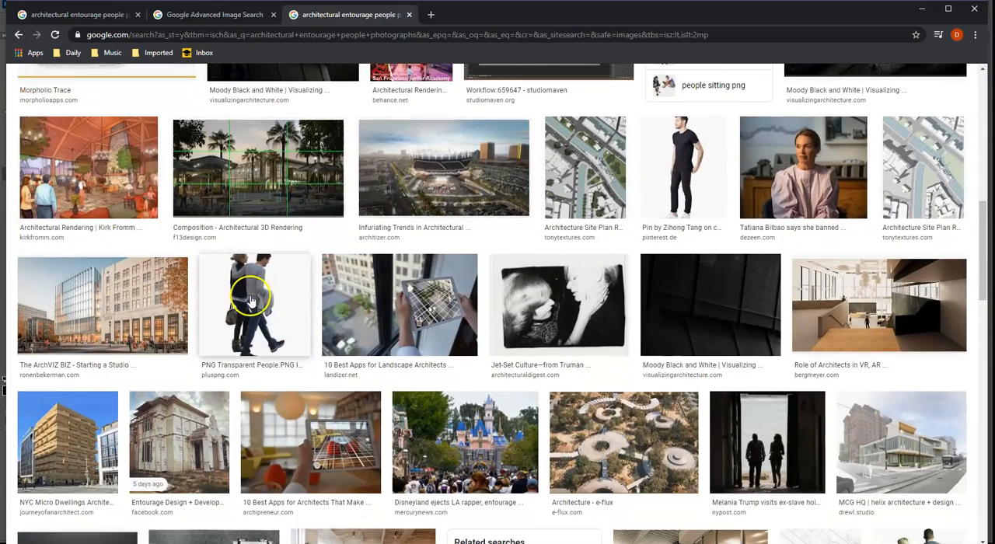
{"action": "scroll", "coordinate": [269, 303], "scroll_direction": "down", "scroll_amount": 3}
- Change the image search to "trees photographs" and look through the results
{"action": "scroll", "coordinate": [273, 306], "scroll_direction": "up", "scroll_amount": 10}
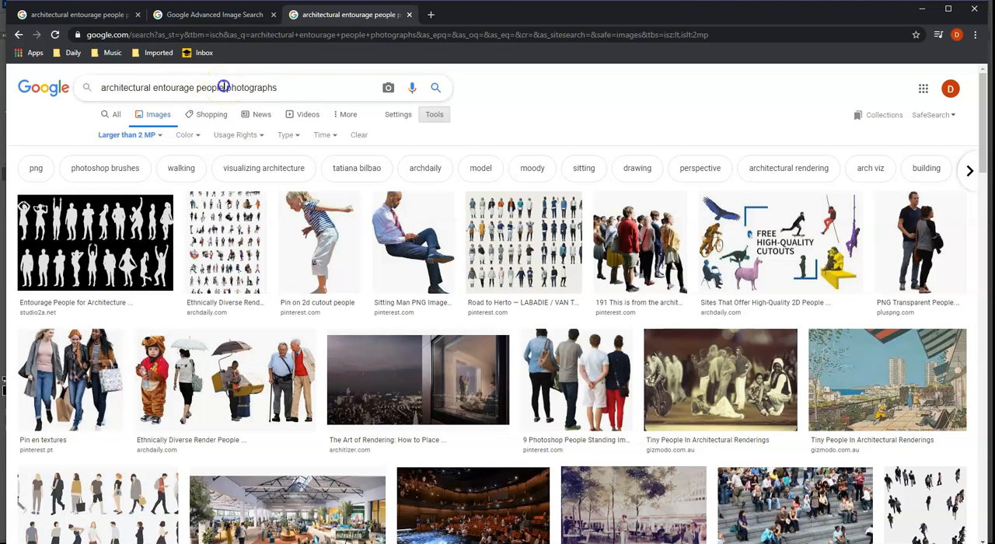
{"action": "left_click_drag", "start_coordinate": [224, 87], "coordinate": [101, 75]}
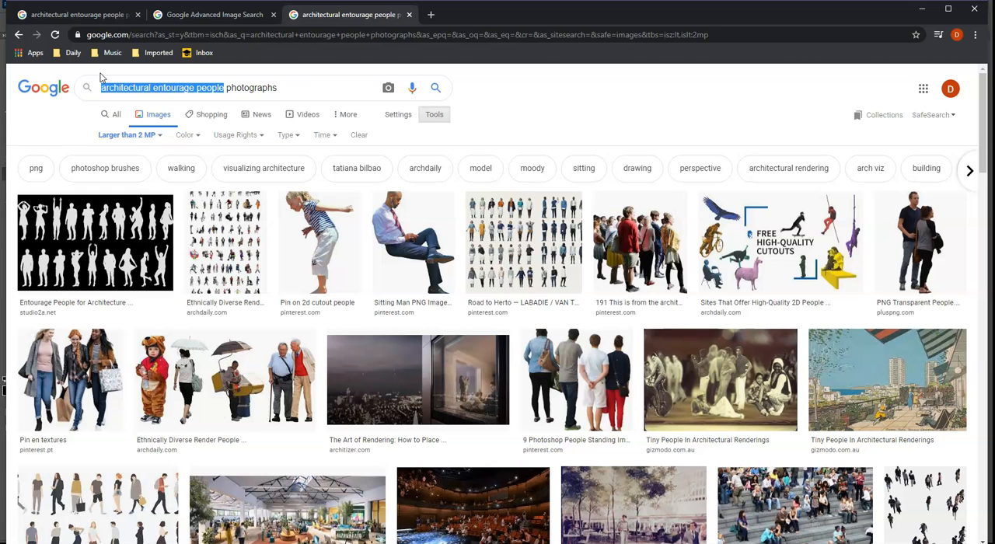
{"action": "type", "text": "tr"}
{"action": "type", "text": "ees"}
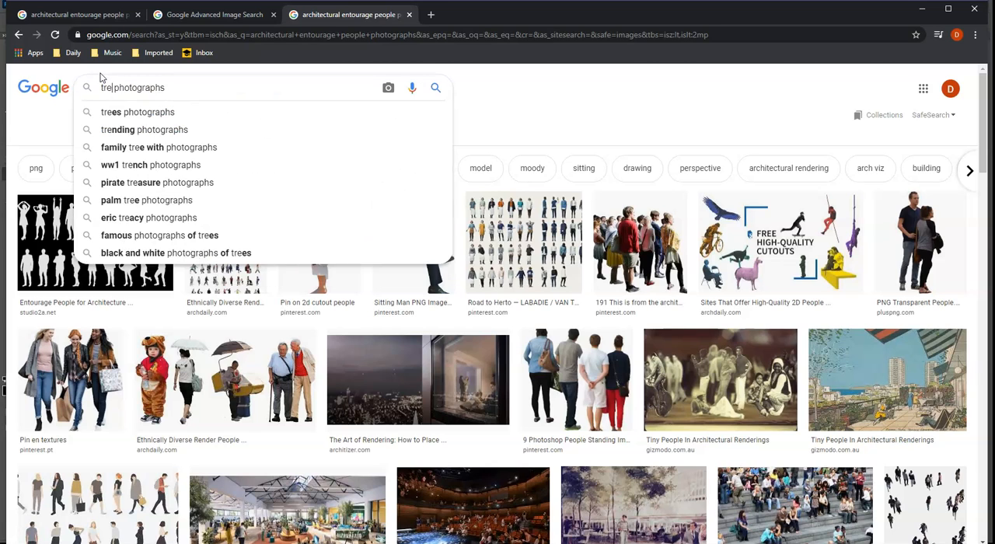
{"action": "key", "text": "Return"}
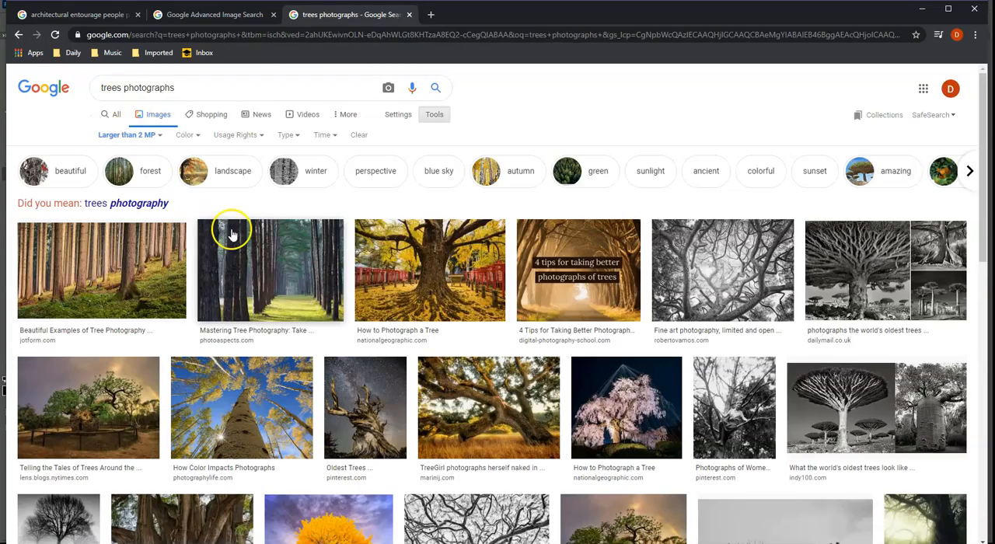
{"action": "scroll", "coordinate": [232, 240], "scroll_direction": "down", "scroll_amount": 3}
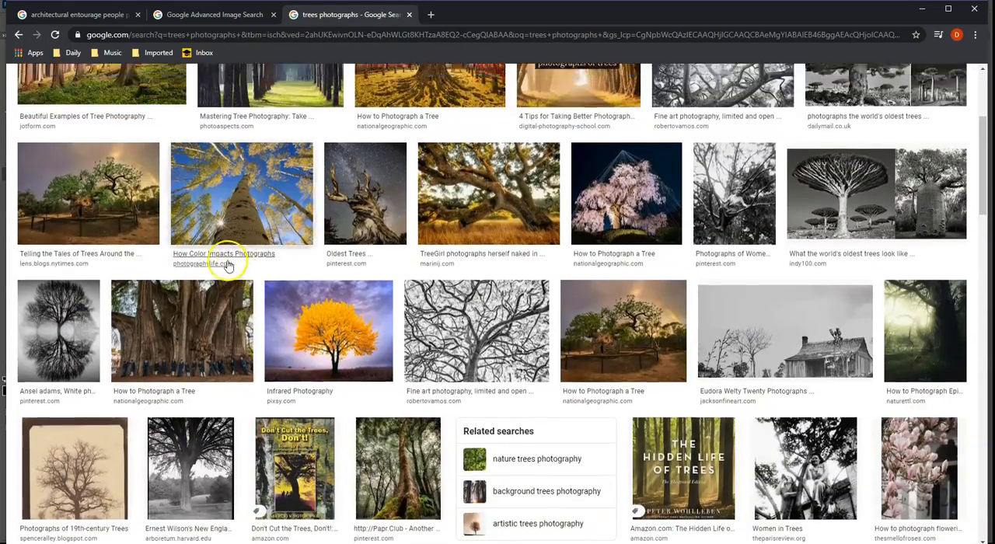
{"action": "scroll", "coordinate": [228, 265], "scroll_direction": "up", "scroll_amount": 3}
- Refine the image search to "stand of trees photographs" and look through the results for a forest background
{"action": "left_click", "coordinate": [101, 89]}
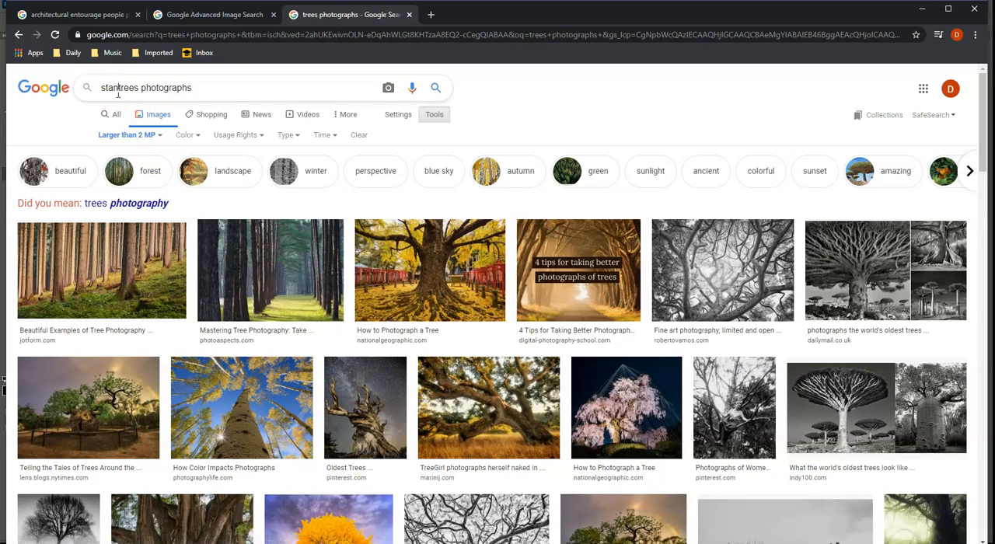
{"action": "key", "text": "Return"}
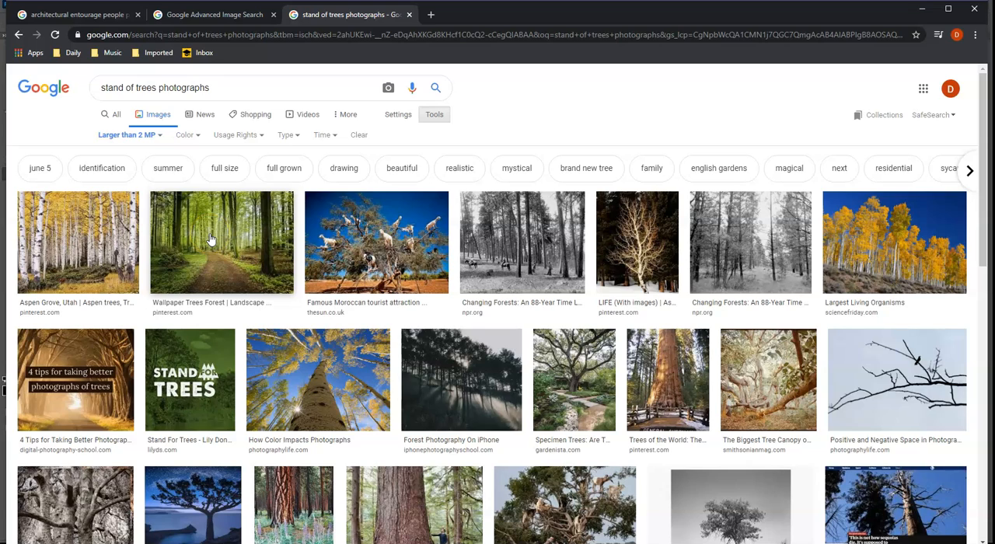
{"action": "scroll", "coordinate": [210, 239], "scroll_direction": "down", "scroll_amount": 3}
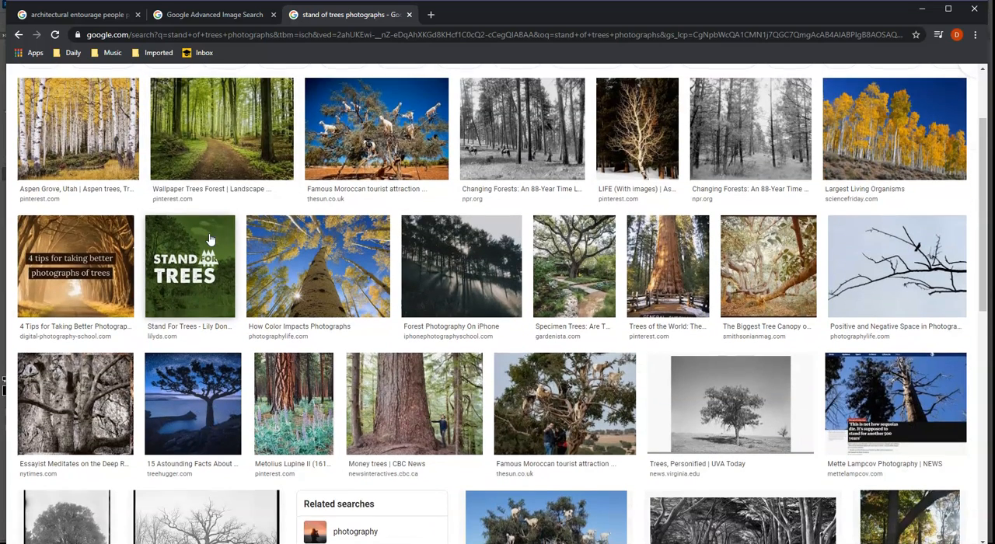
{"action": "scroll", "coordinate": [210, 239], "scroll_direction": "down", "scroll_amount": 3}
{"action": "scroll", "coordinate": [210, 239], "scroll_direction": "up", "scroll_amount": 6}
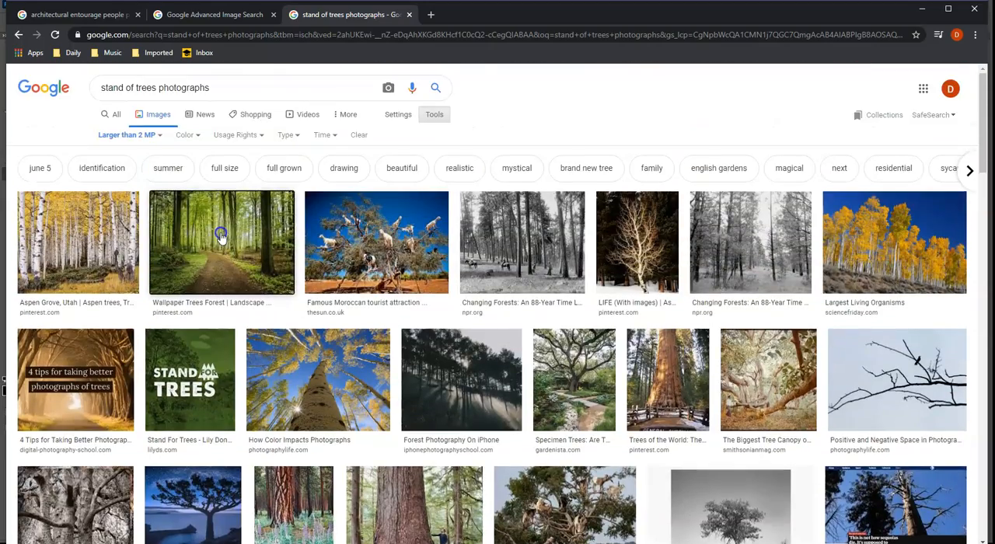
- Preview the green forest path picture "Wallpaper Trees Forest" and save it to the Desktop as a JPEG under its suggested name
{"action": "left_click", "coordinate": [214, 238]}
{"action": "right_click", "coordinate": [809, 198]}
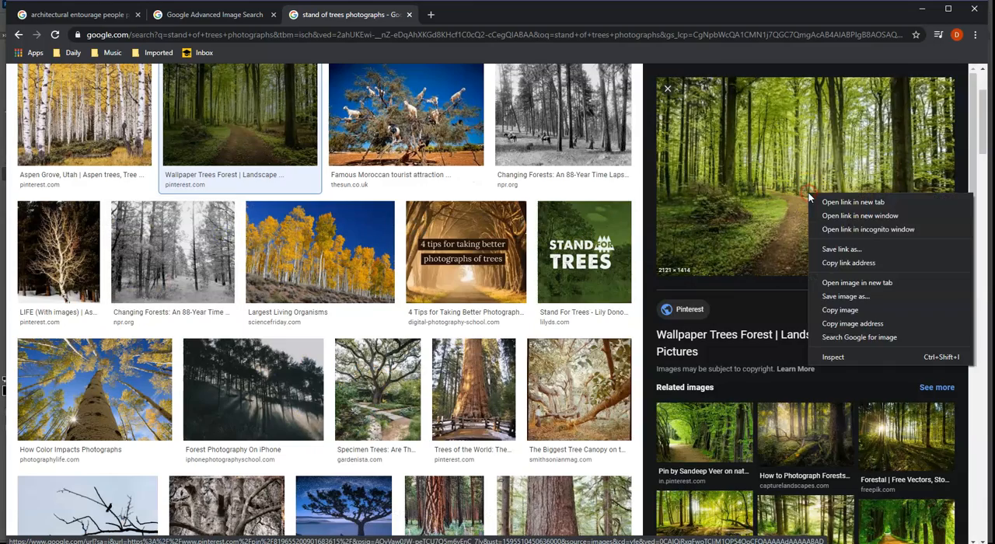
{"action": "left_click", "coordinate": [859, 301]}
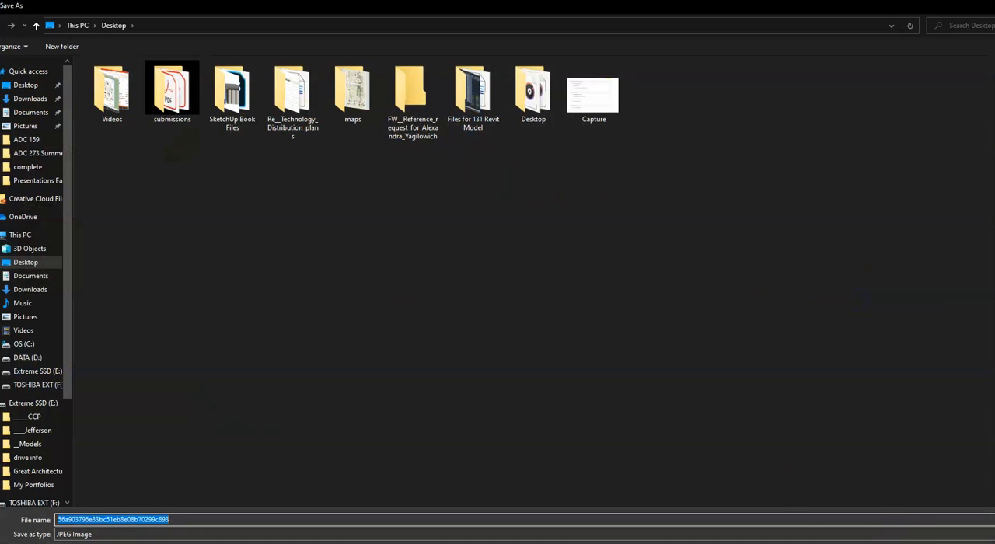
{"action": "key", "text": "Return"}
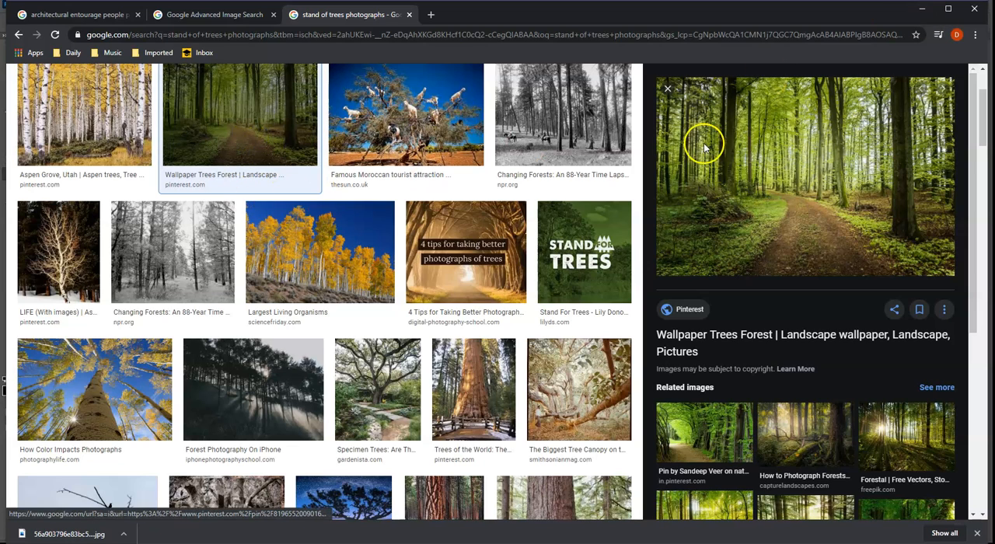
{"action": "right_click", "coordinate": [794, 153]}
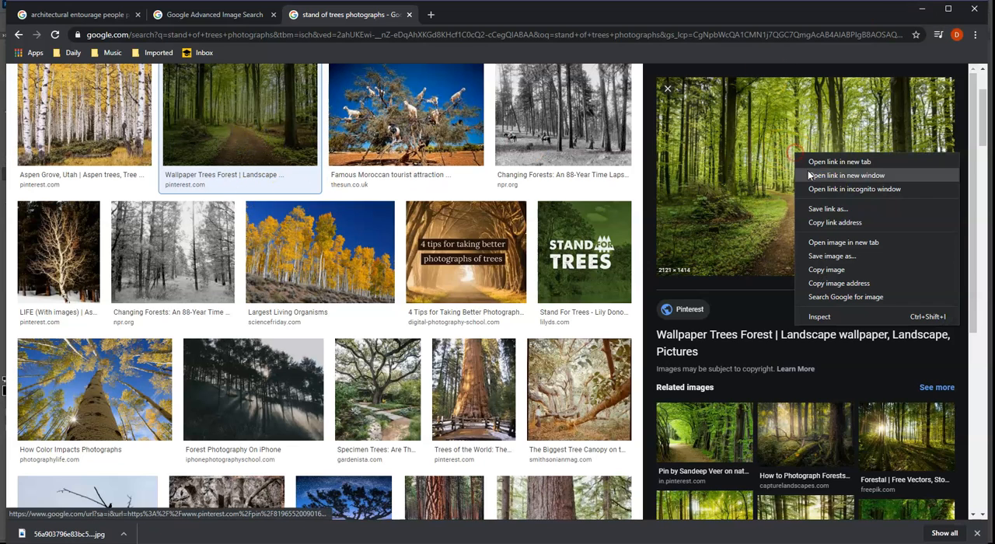
- Switch to Photoshop and open the downloaded forest path image 56a903796e83bc51eb8e08b70299c893.jpg from the Desktop
{"action": "left_click", "coordinate": [919, 15]}
{"action": "left_click", "coordinate": [26, 5]}
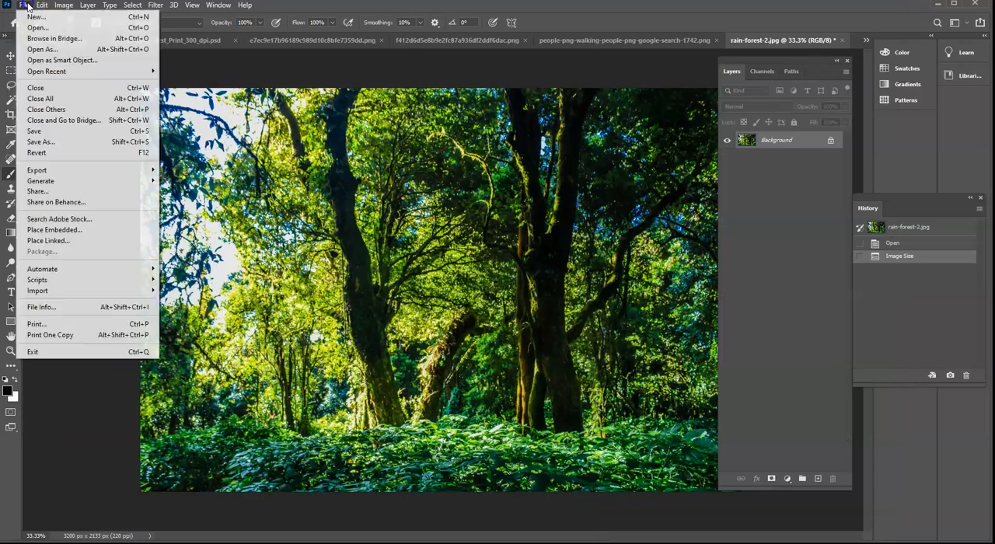
{"action": "left_click", "coordinate": [37, 27]}
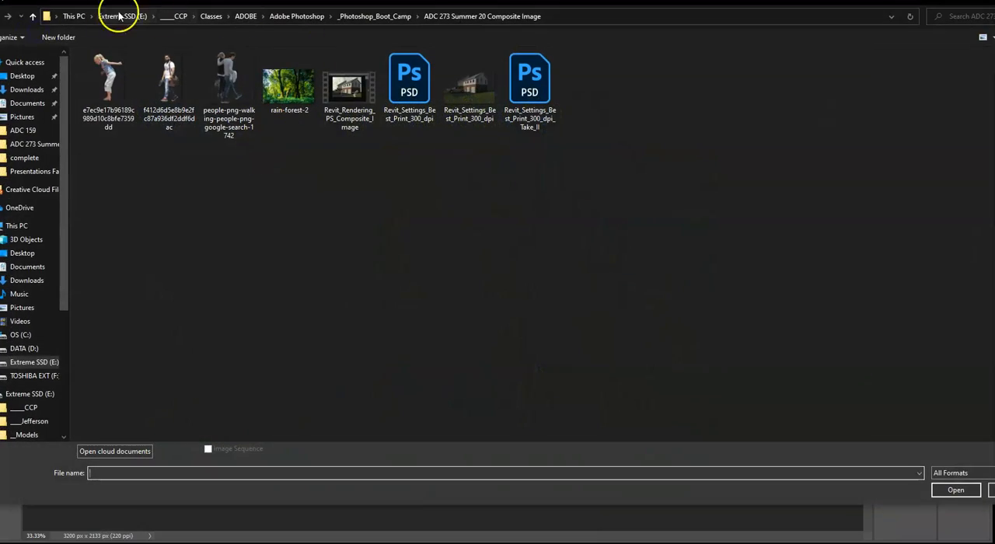
{"action": "left_click", "coordinate": [22, 76]}
{"action": "double_click", "coordinate": [543, 206]}
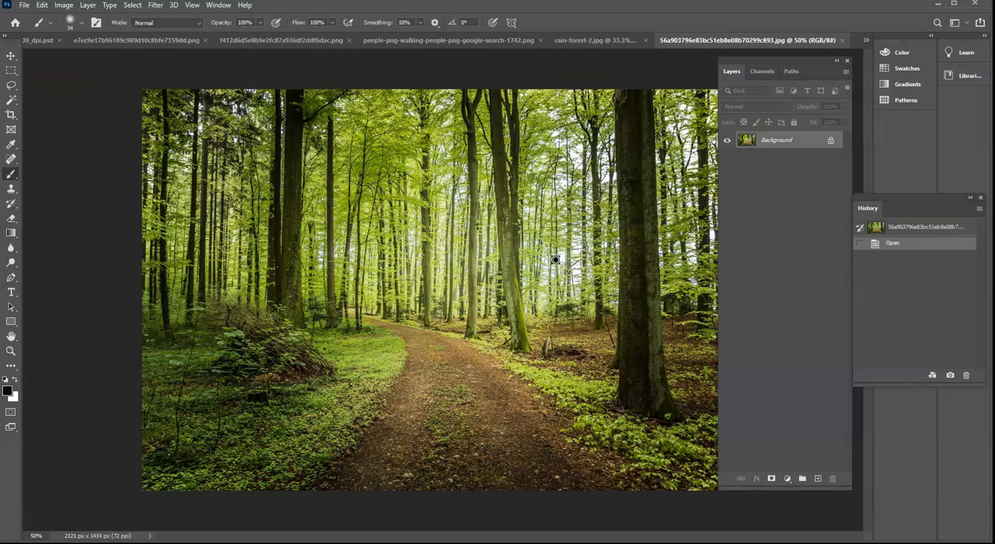
- Set the forest path image's resolution to 220 pixels/inch without resampling, and apply the image size
{"action": "left_click", "coordinate": [65, 6]}
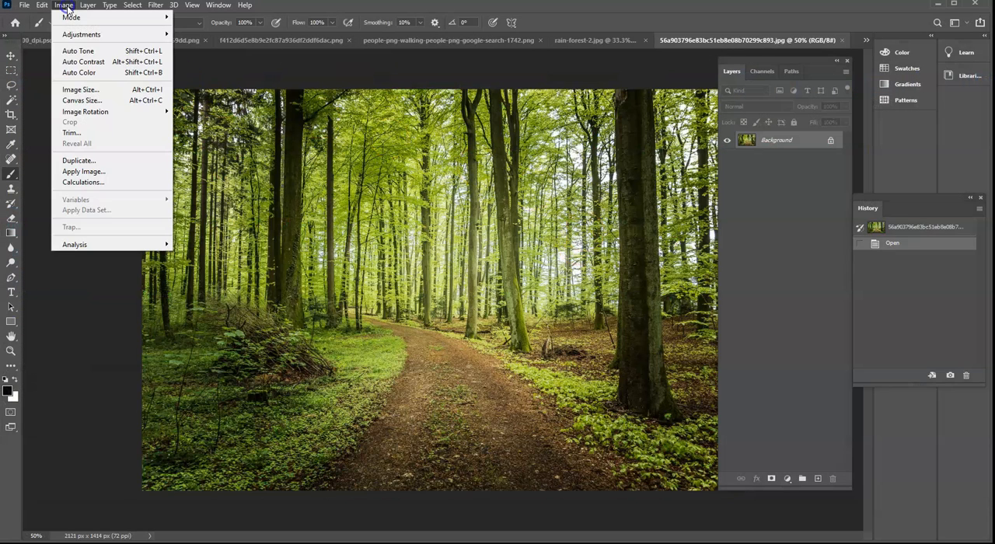
{"action": "left_click", "coordinate": [80, 89]}
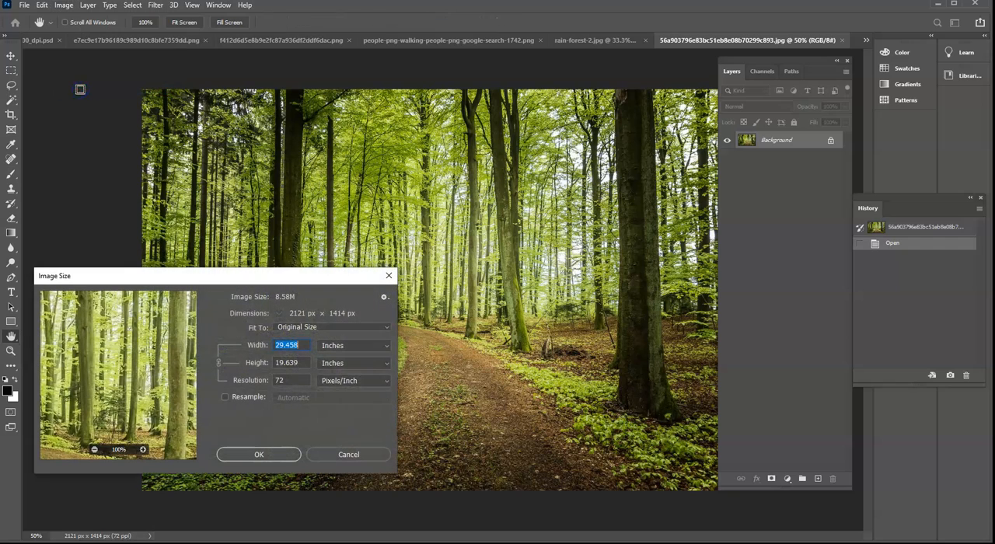
{"action": "left_click", "coordinate": [290, 380]}
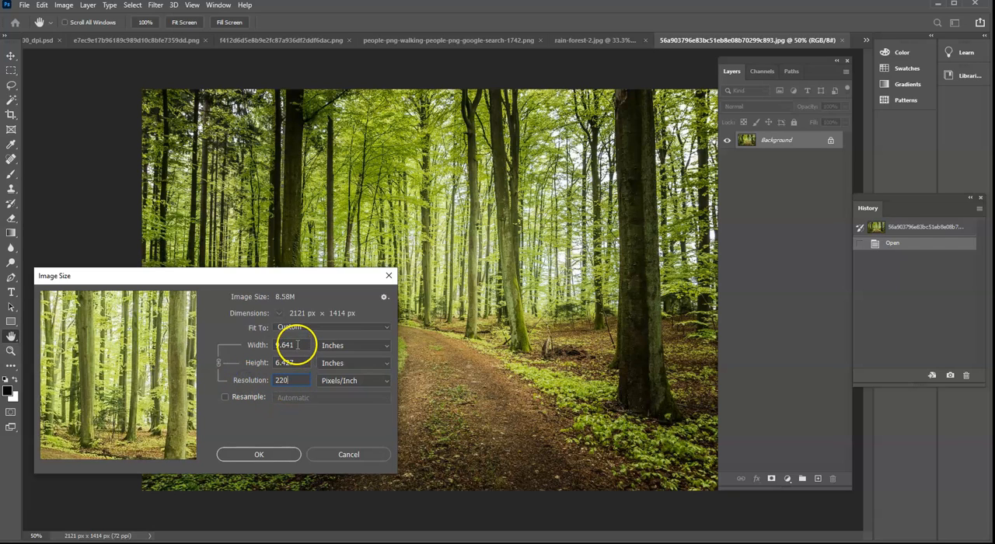
{"action": "left_click", "coordinate": [264, 459]}
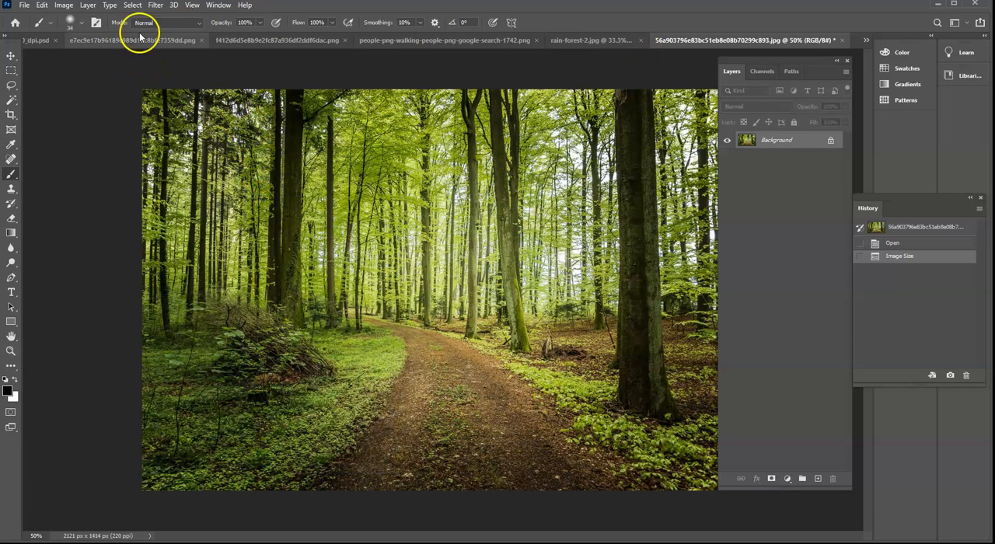
- Bring up the earlier composite Revit_Settings_Best_Print_300_dpi.psd and close it
{"action": "left_click", "coordinate": [37, 40]}
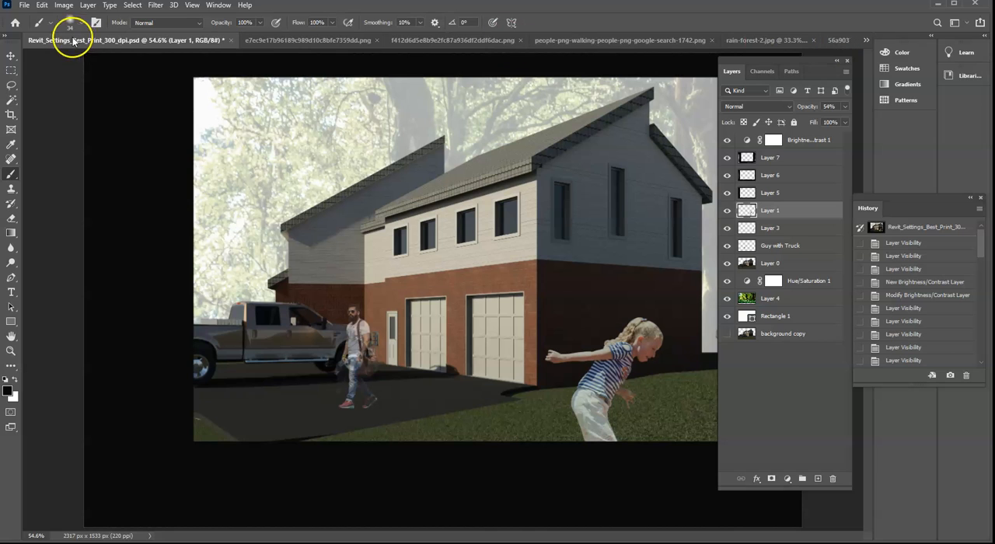
{"action": "left_click", "coordinate": [272, 40]}
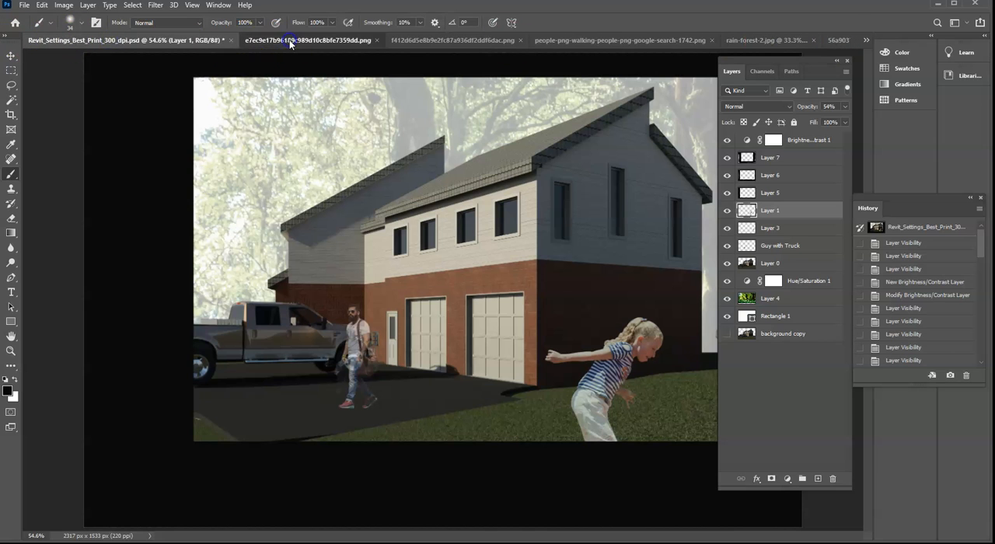
{"action": "left_click", "coordinate": [114, 40]}
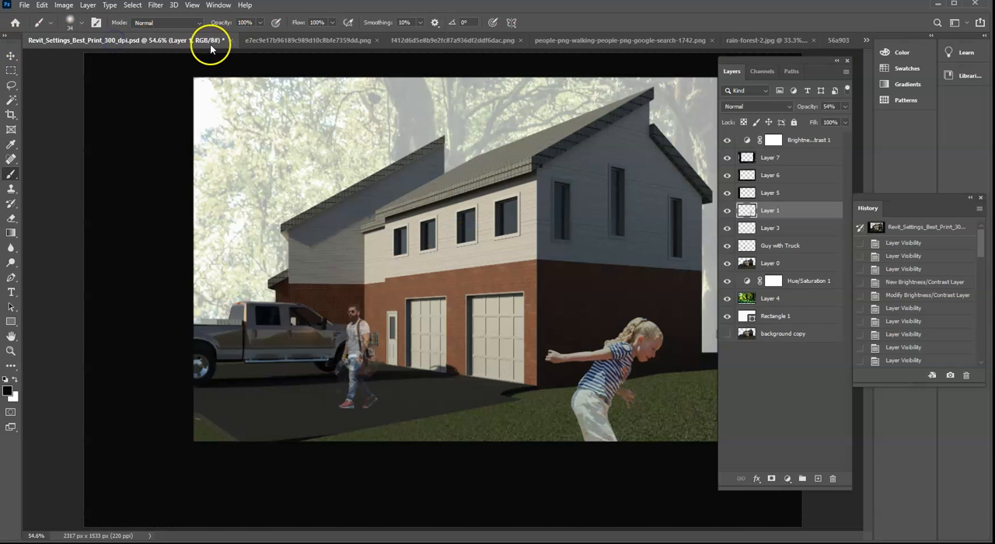
{"action": "left_click", "coordinate": [302, 40]}
{"action": "left_click", "coordinate": [125, 43]}
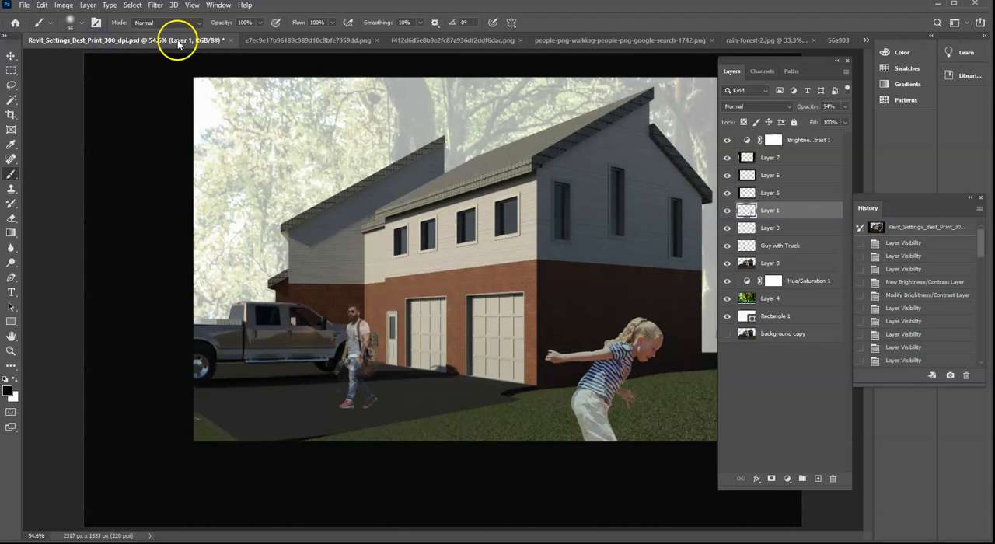
{"action": "left_click", "coordinate": [222, 40]}
{"action": "left_click", "coordinate": [490, 210]}
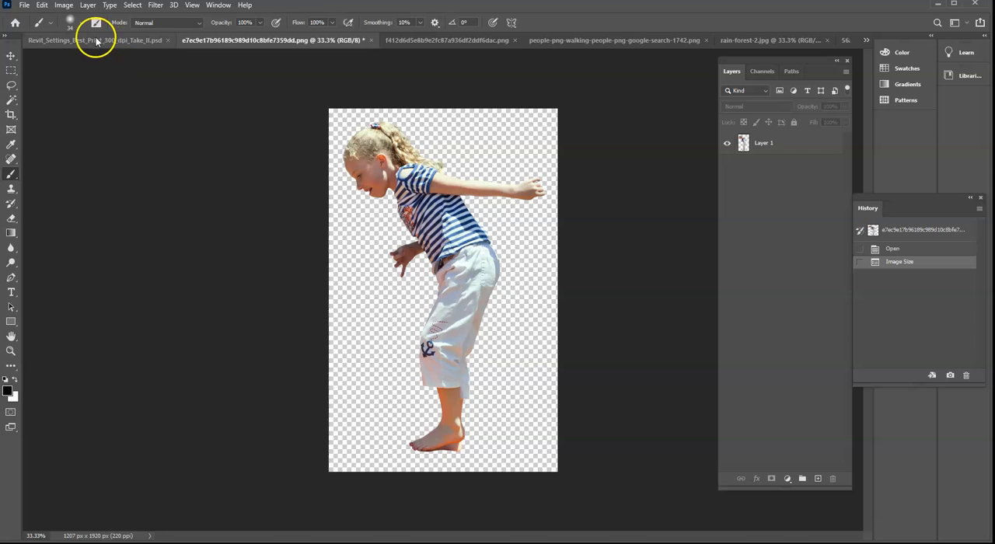
- Switch to Revit_Settings_Best_Print_300_dpi_Take_II.psd and return it to its Open (Save As) history state
{"action": "left_click", "coordinate": [96, 40]}
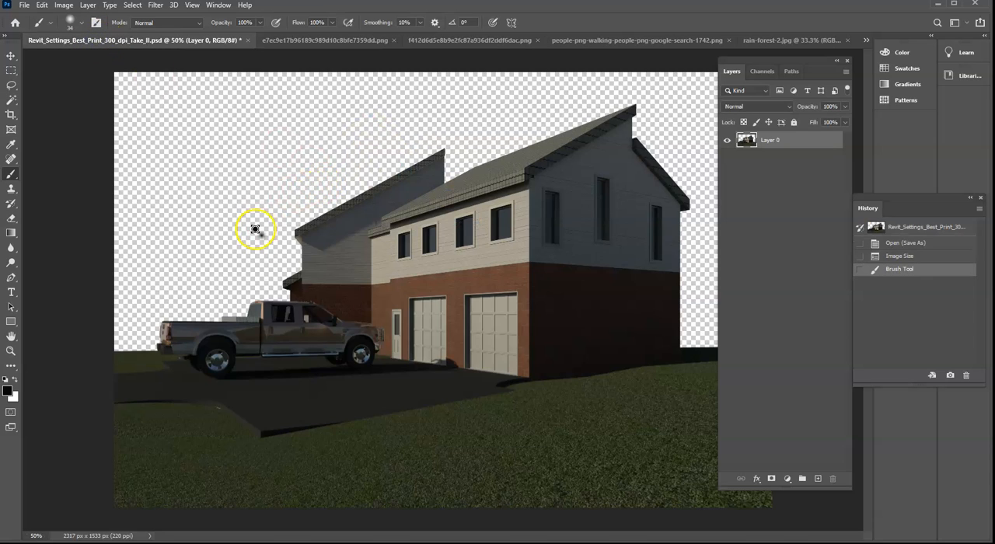
{"action": "left_click", "coordinate": [904, 244]}
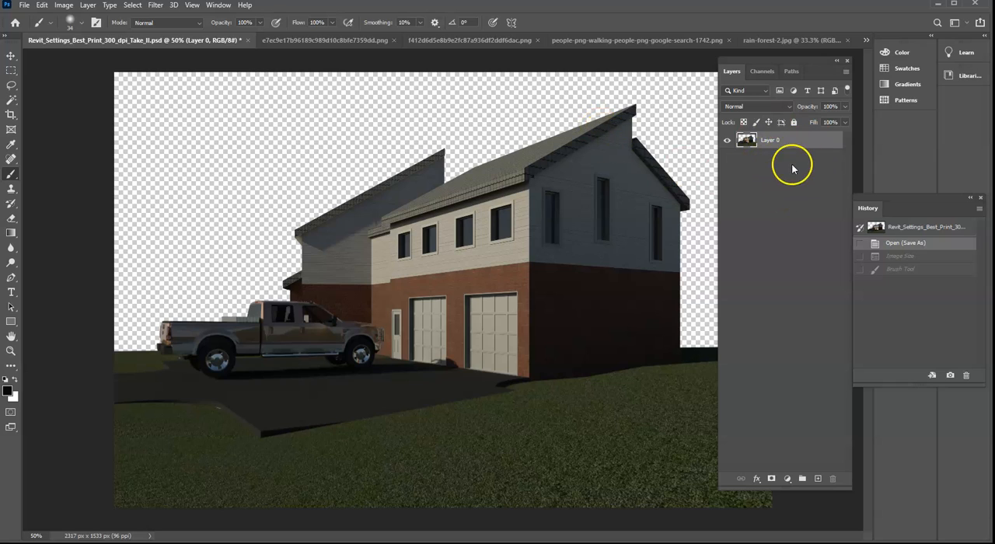
- Tile all open documents vertically and switch to the Move tool
{"action": "left_click", "coordinate": [219, 5]}
{"action": "left_click", "coordinate": [223, 18]}
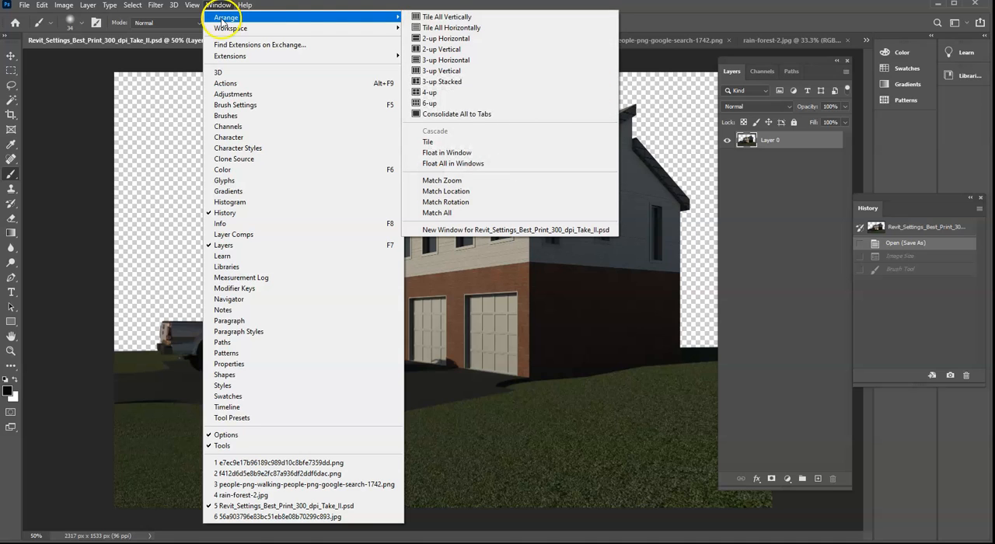
{"action": "left_click", "coordinate": [469, 17]}
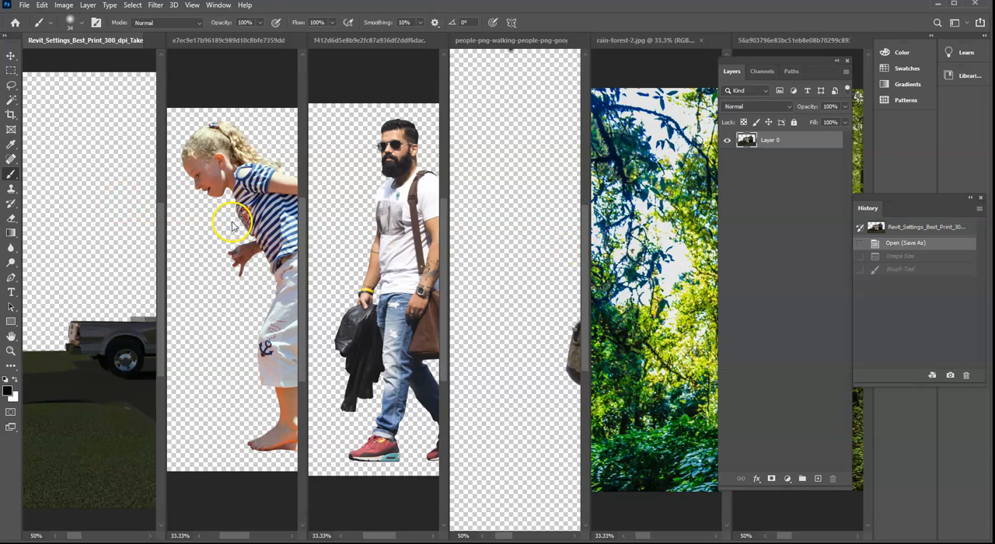
{"action": "left_click", "coordinate": [9, 57]}
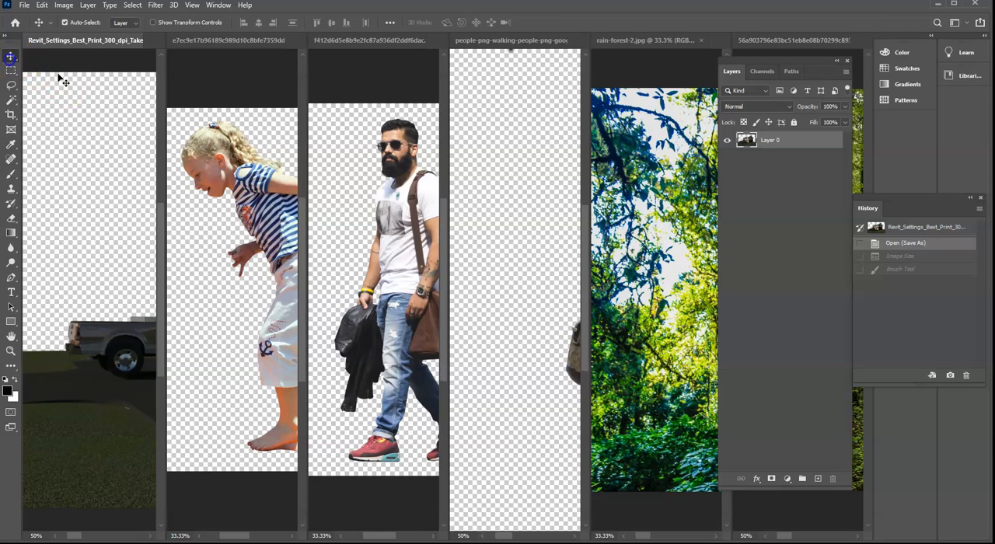
{"action": "left_click", "coordinate": [114, 208]}
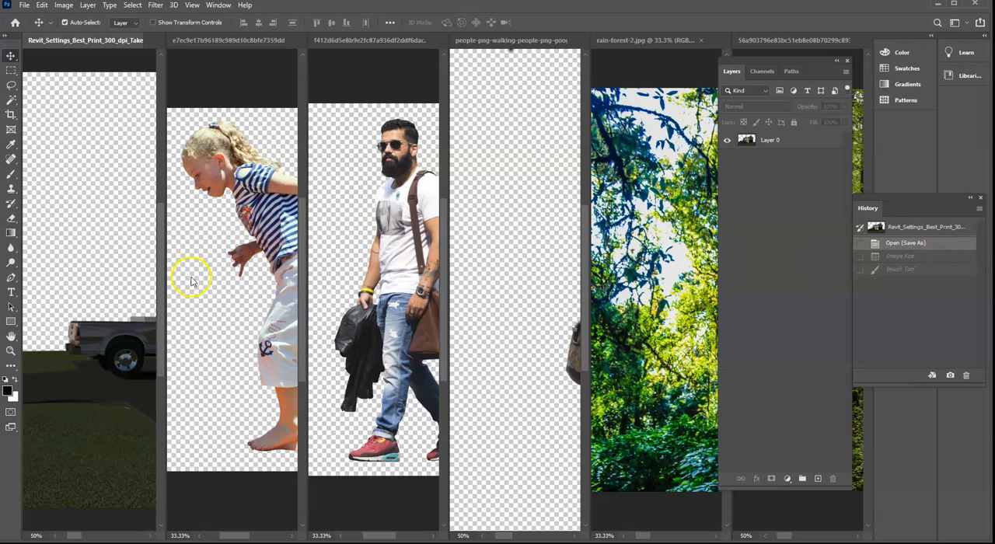
- Copy the girl cutout's Layer 1 into the Revit_Settings_Best_Print_300_dpi_Take_II.psd document as a new layer
{"action": "left_click", "coordinate": [214, 324]}
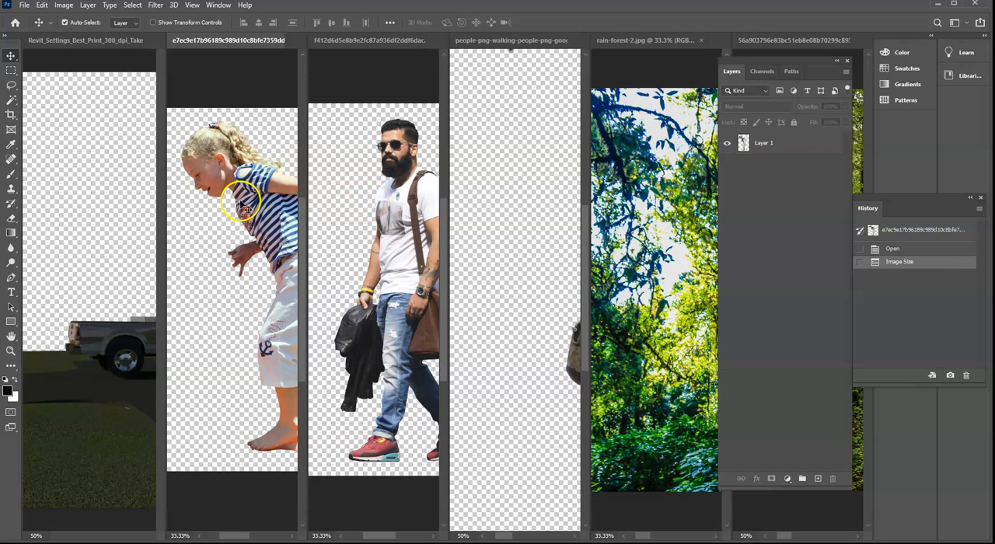
{"action": "left_click", "coordinate": [802, 146]}
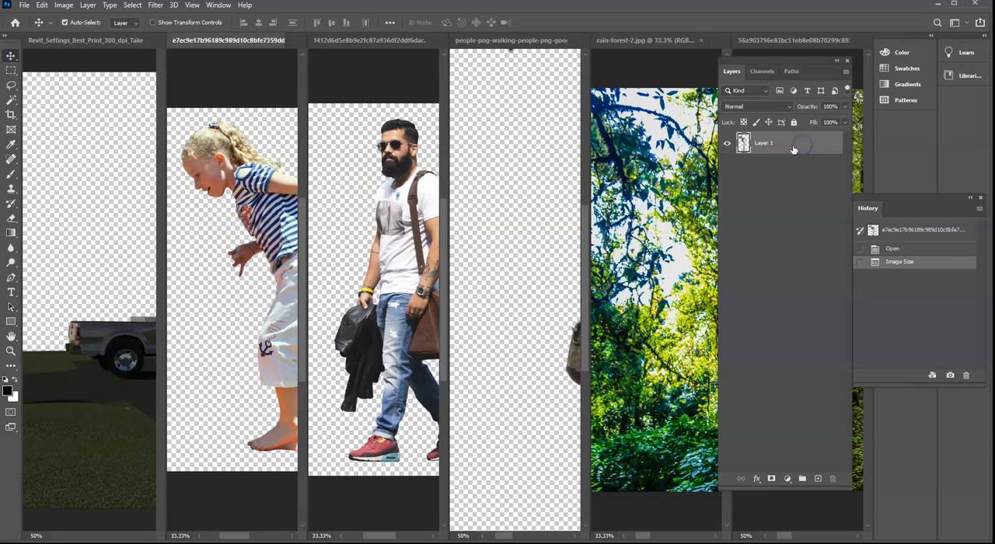
{"action": "left_click_drag", "start_coordinate": [787, 146], "coordinate": [117, 148]}
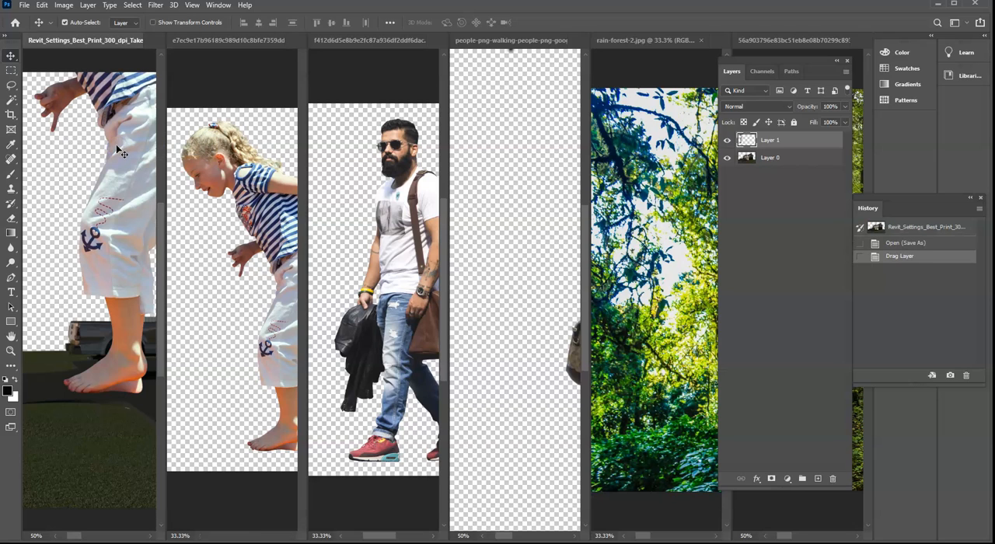
{"action": "left_click", "coordinate": [75, 163]}
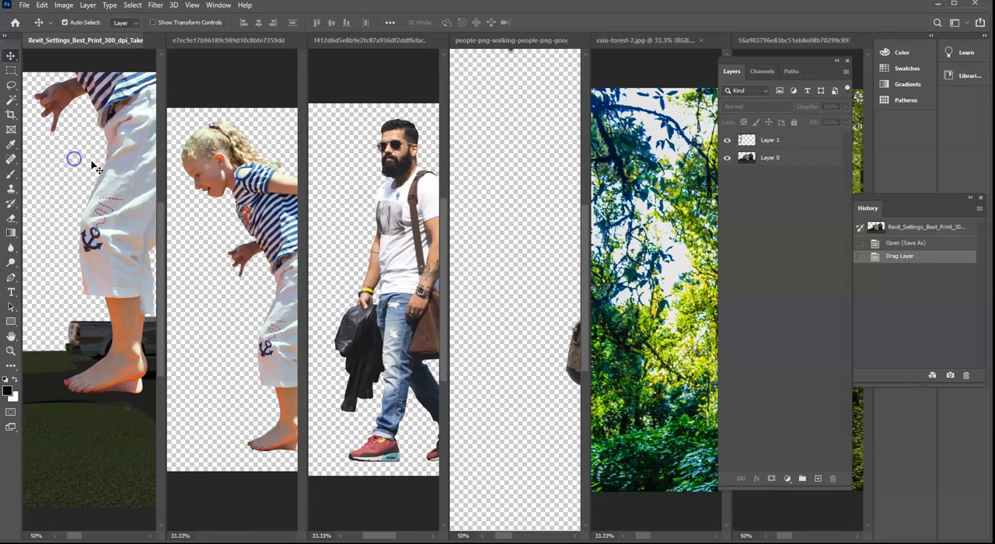
- Copy the layer of the bearded man cutout into the Take_II document
{"action": "left_click", "coordinate": [369, 222]}
{"action": "left_click_drag", "start_coordinate": [769, 145], "coordinate": [120, 195]}
{"action": "left_click", "coordinate": [123, 191]}
- Copy the walking couple's layer from the people-png-walking image into the Take_II document
{"action": "left_click", "coordinate": [504, 189]}
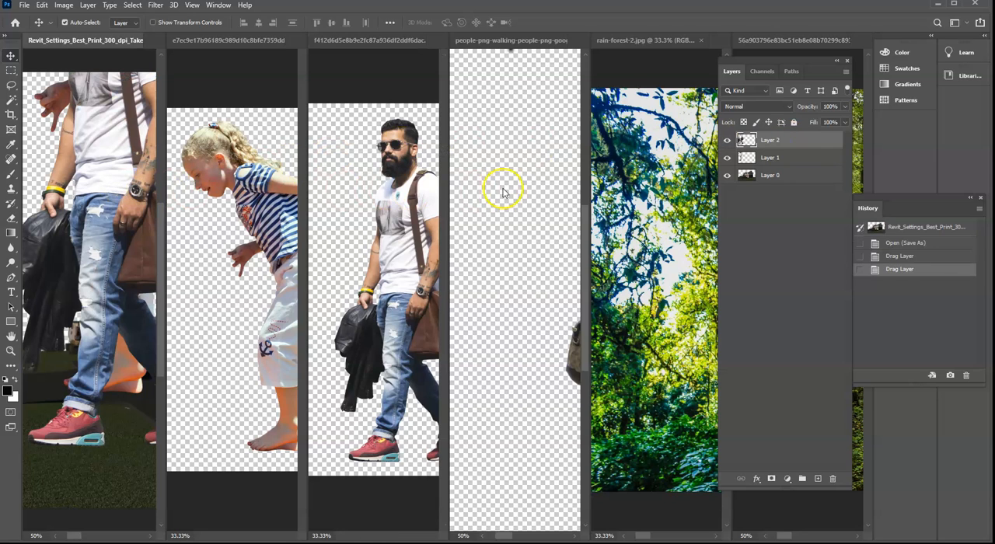
{"action": "left_click", "coordinate": [794, 159]}
{"action": "left_click_drag", "start_coordinate": [794, 162], "coordinate": [124, 169]}
{"action": "left_click", "coordinate": [513, 206]}
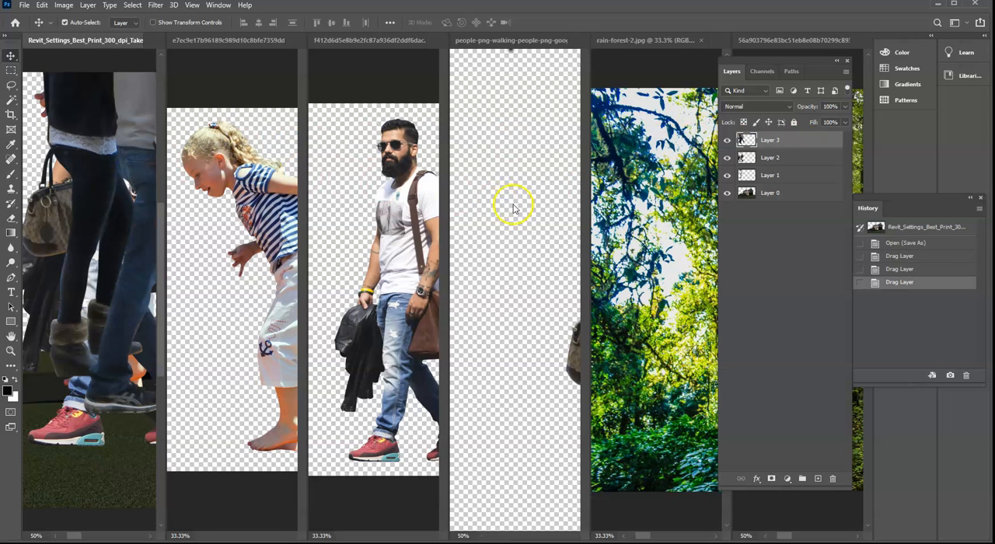
- Copy the rain-forest-2.jpg background into the Take_II document, and unlock the background layer in the source image
{"action": "left_click", "coordinate": [633, 220]}
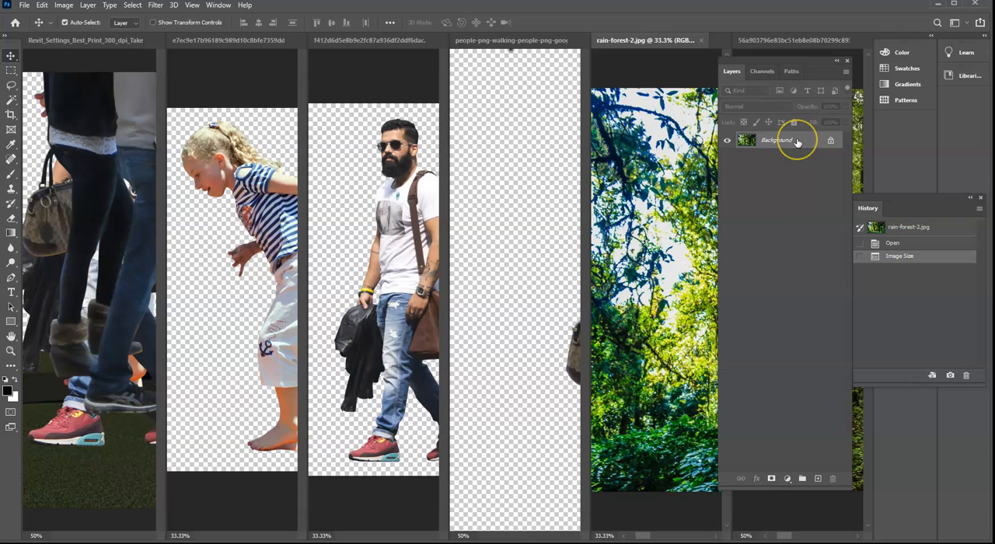
{"action": "left_click", "coordinate": [471, 146]}
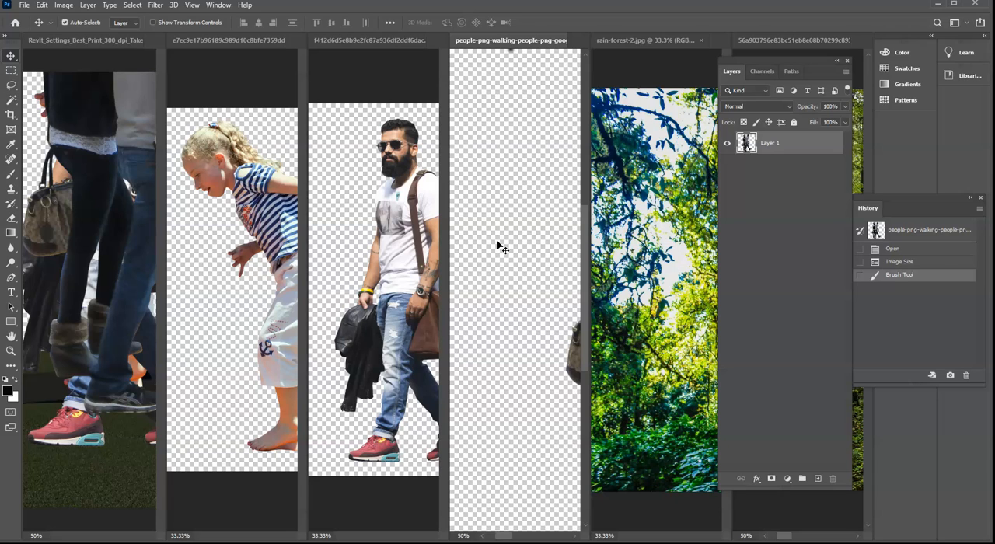
{"action": "left_click", "coordinate": [639, 232]}
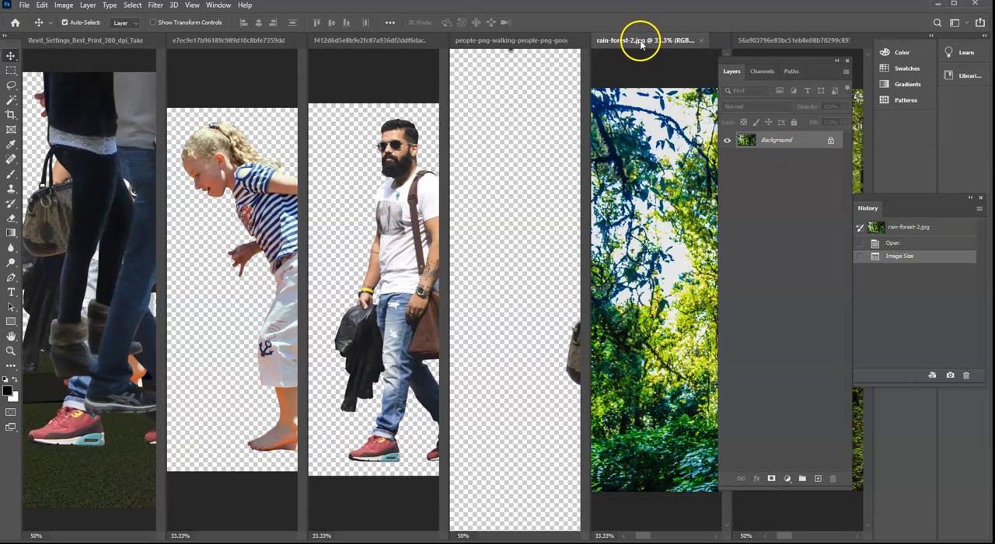
{"action": "left_click_drag", "start_coordinate": [790, 142], "coordinate": [125, 167]}
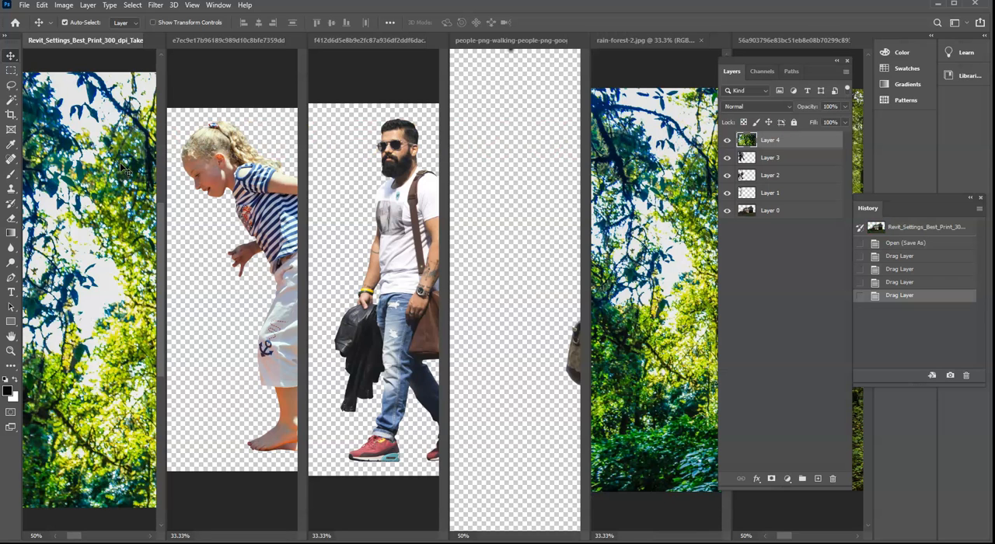
{"action": "left_click", "coordinate": [653, 196]}
{"action": "left_click", "coordinate": [831, 143]}
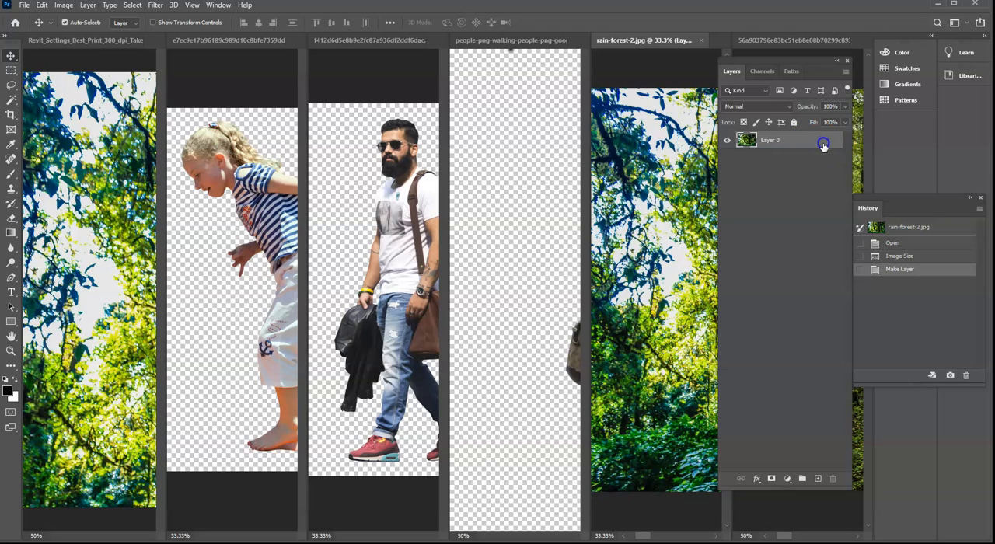
- Move the Layers panel off the forest path image and copy that image's background layer into the Take_II document
{"action": "left_click_drag", "start_coordinate": [795, 56], "coordinate": [671, 147]}
{"action": "left_click", "coordinate": [799, 176]}
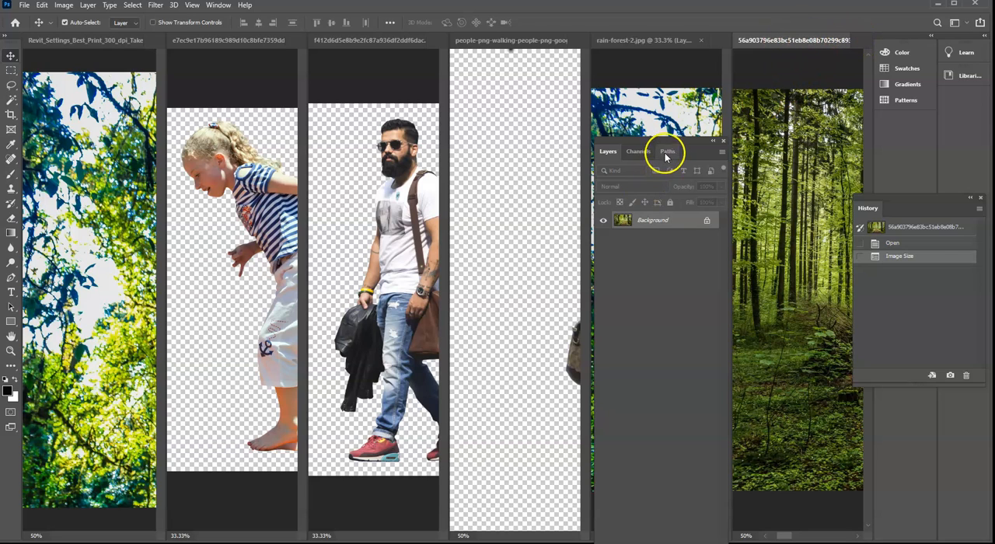
{"action": "left_click_drag", "start_coordinate": [652, 216], "coordinate": [102, 181]}
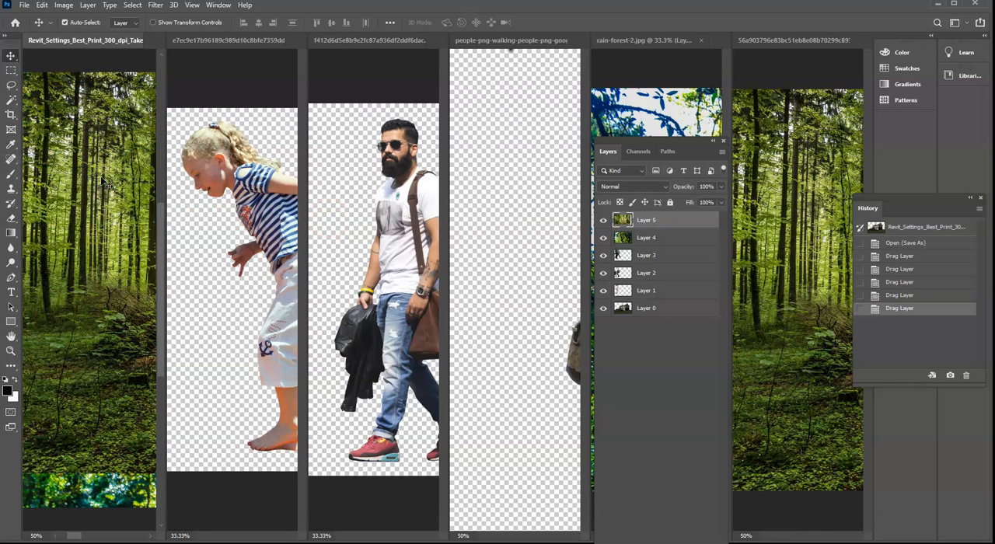
- Consolidate all documents back to tabs and bring Revit_Settings_Best_Print_300_dpi_Take_II.psd to the front
{"action": "left_click", "coordinate": [293, 43]}
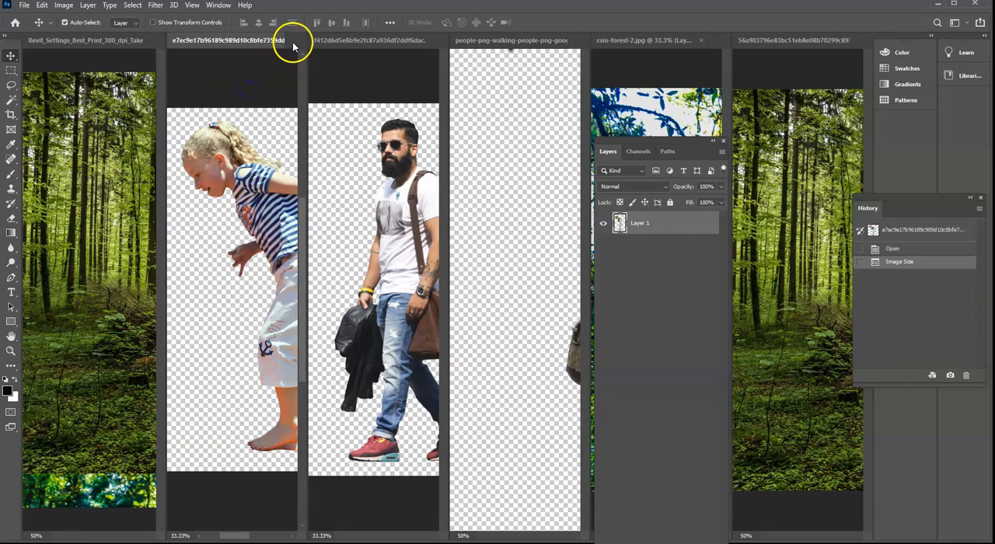
{"action": "left_click", "coordinate": [219, 6]}
{"action": "mouse_move", "coordinate": [233, 17]}
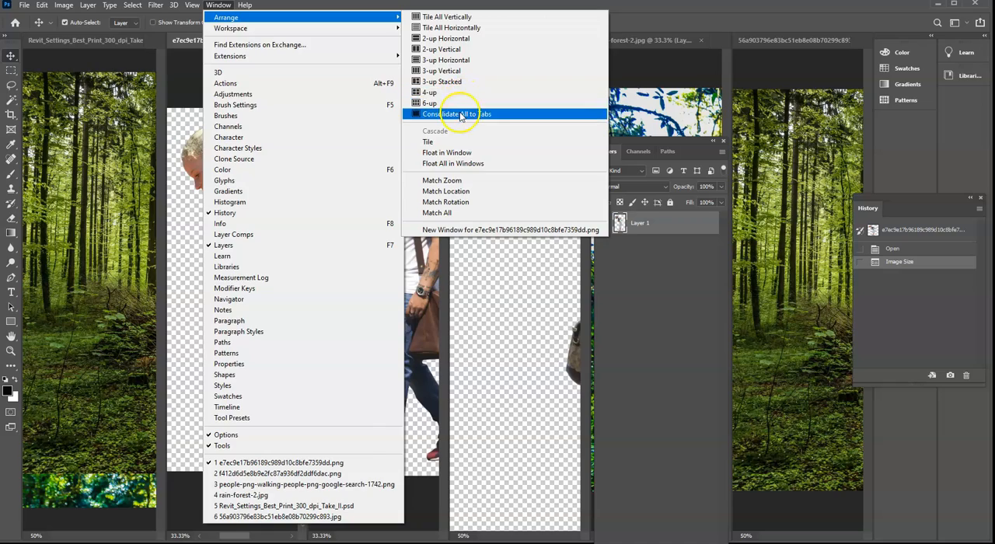
{"action": "left_click", "coordinate": [461, 114]}
{"action": "left_click", "coordinate": [316, 42]}
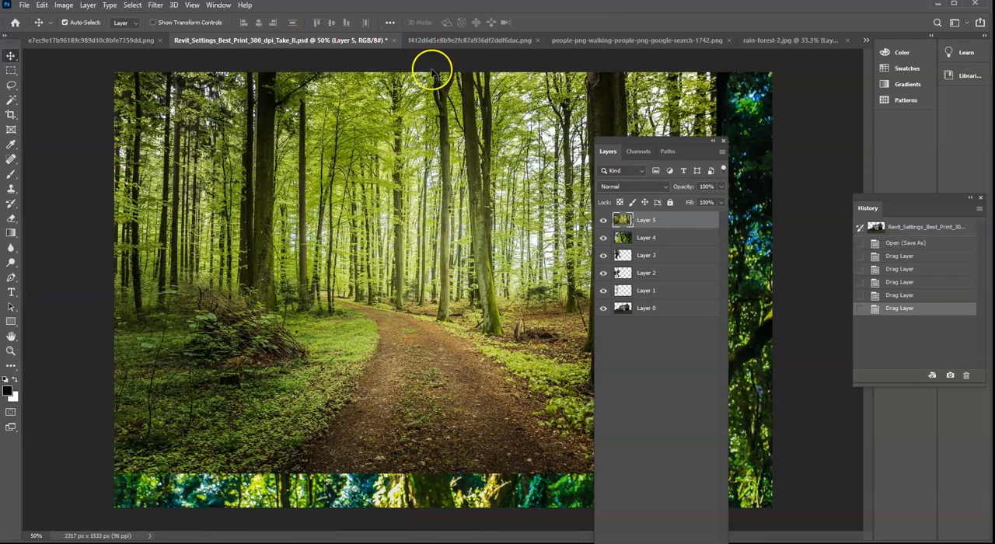
- Close the bearded man cutout and the walking couple cutout, saving the changes to both files
{"action": "left_click", "coordinate": [452, 41]}
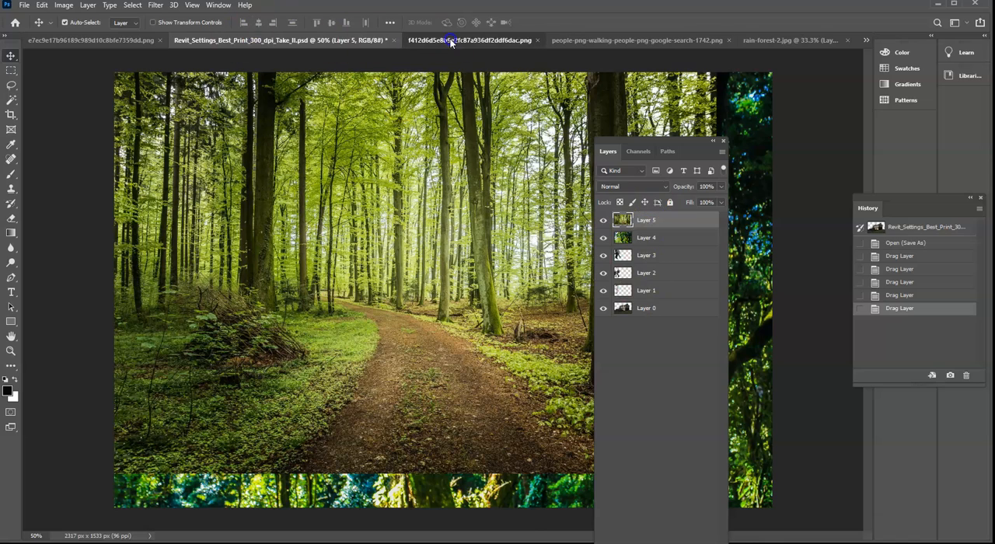
{"action": "left_click", "coordinate": [540, 40]}
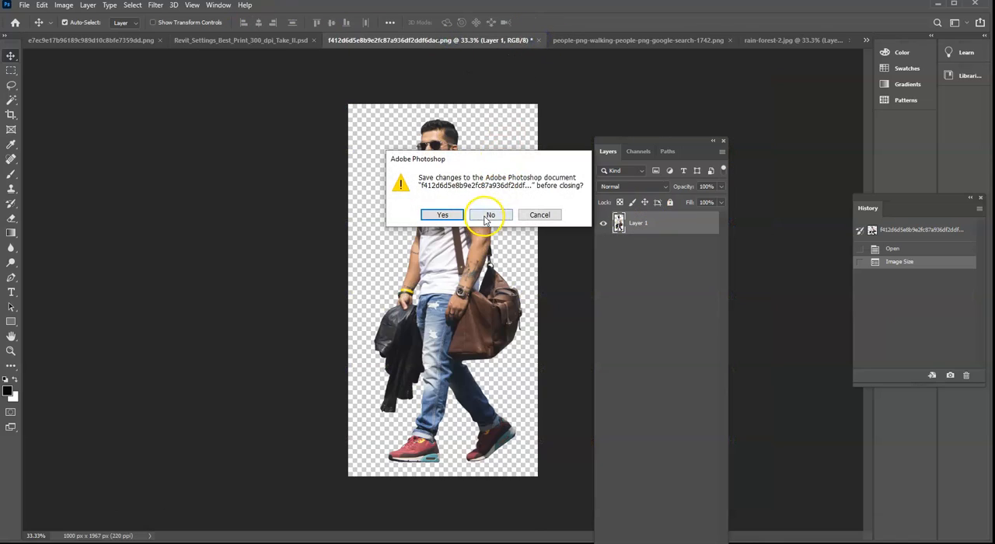
{"action": "left_click", "coordinate": [446, 215]}
{"action": "left_click", "coordinate": [514, 43]}
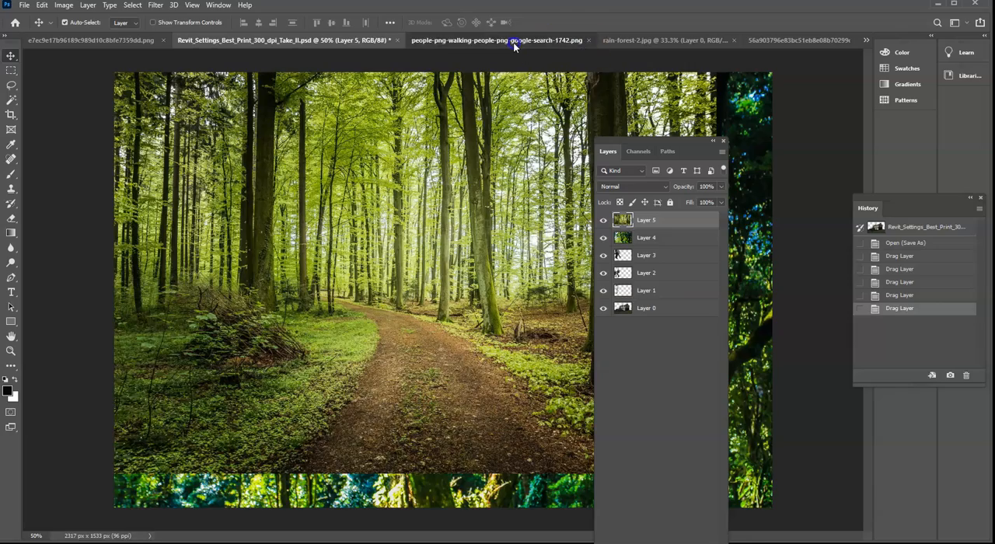
{"action": "left_click", "coordinate": [581, 40]}
{"action": "left_click", "coordinate": [438, 209]}
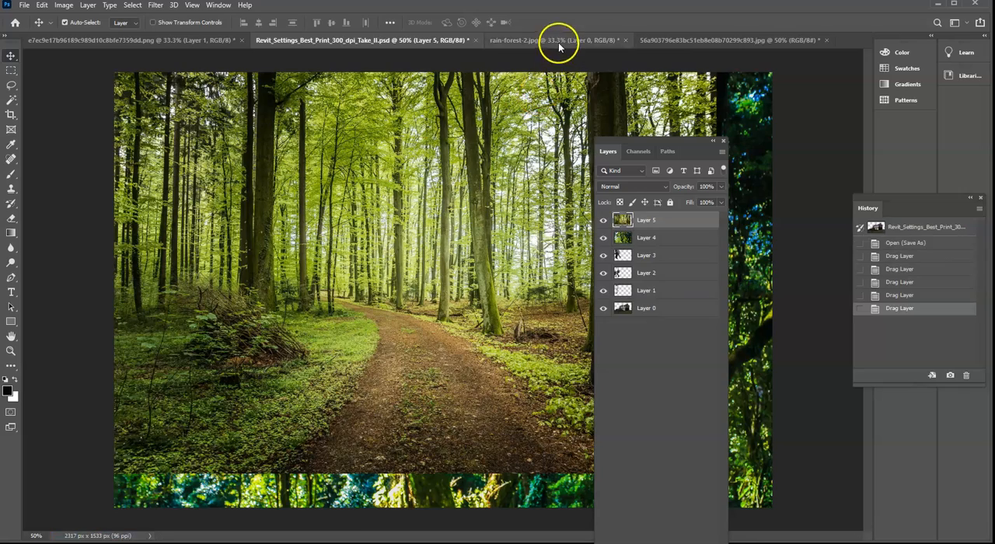
- Close rain-forest-2.jpg without saving its changes, dismissing the choice between saving on the computer or to cloud documents
{"action": "left_click", "coordinate": [561, 40]}
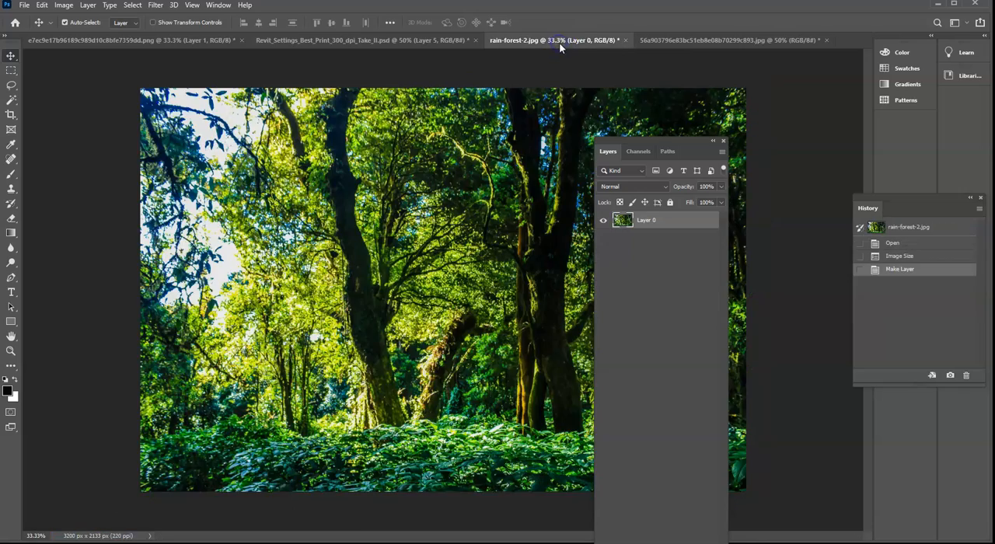
{"action": "left_click", "coordinate": [626, 39]}
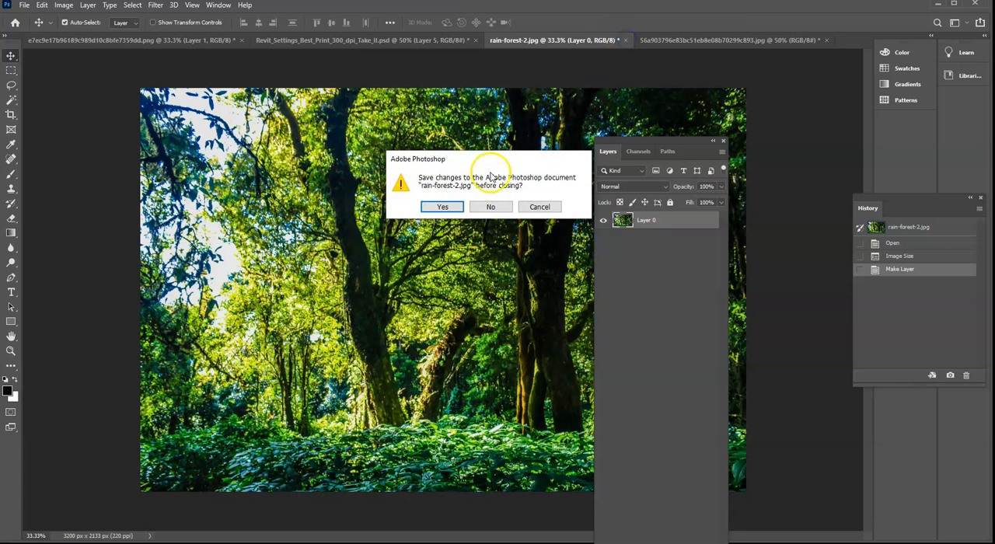
{"action": "left_click", "coordinate": [440, 207]}
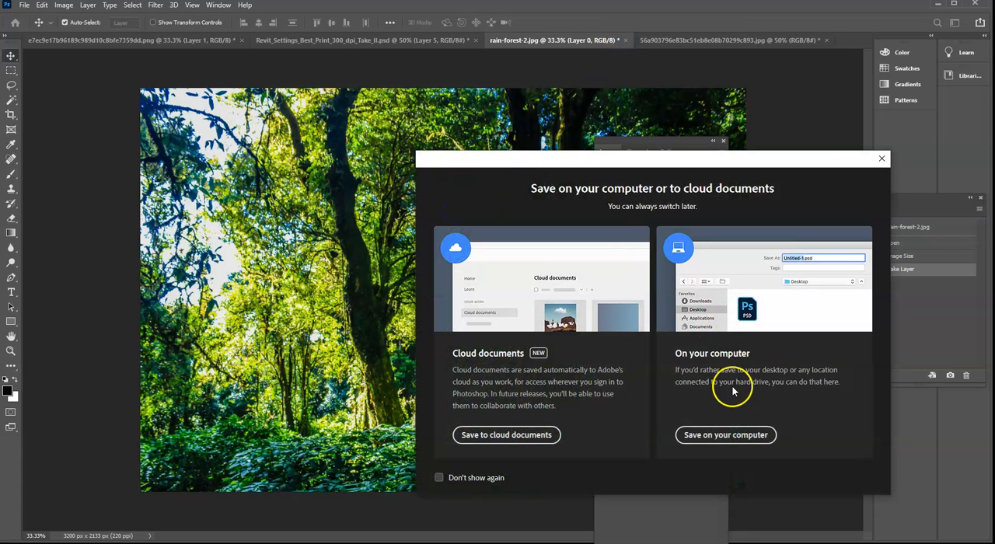
{"action": "left_click", "coordinate": [882, 158]}
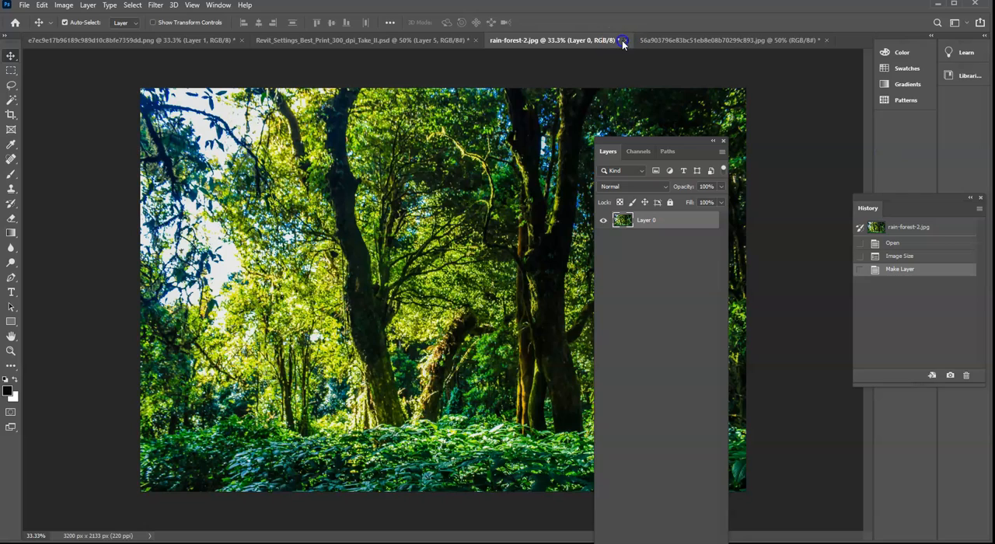
{"action": "left_click", "coordinate": [623, 41]}
{"action": "left_click", "coordinate": [506, 205]}
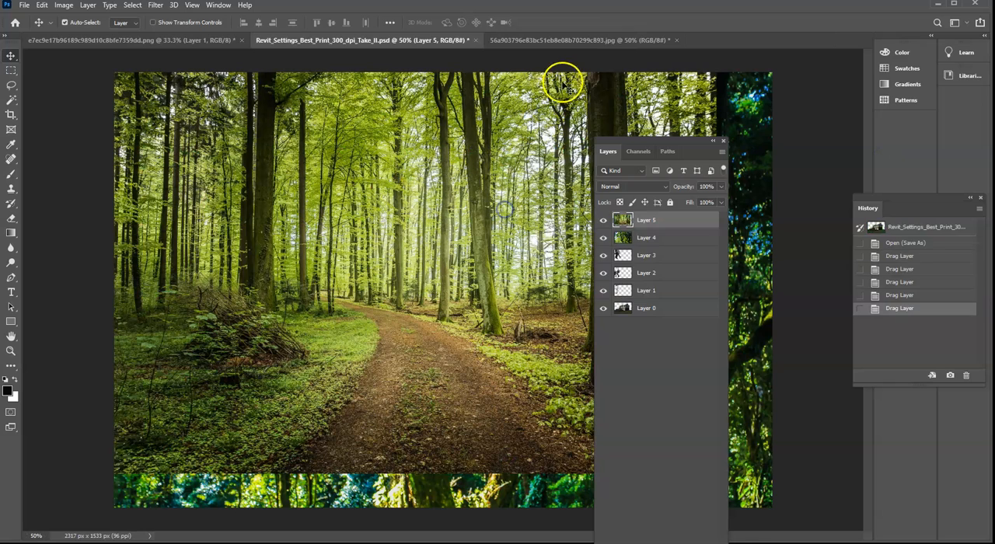
- Close the forest path image 56a903796e83bc51eb8e08b70299c893.jpg without saving its changes
{"action": "left_click", "coordinate": [592, 45]}
{"action": "left_click", "coordinate": [676, 39]}
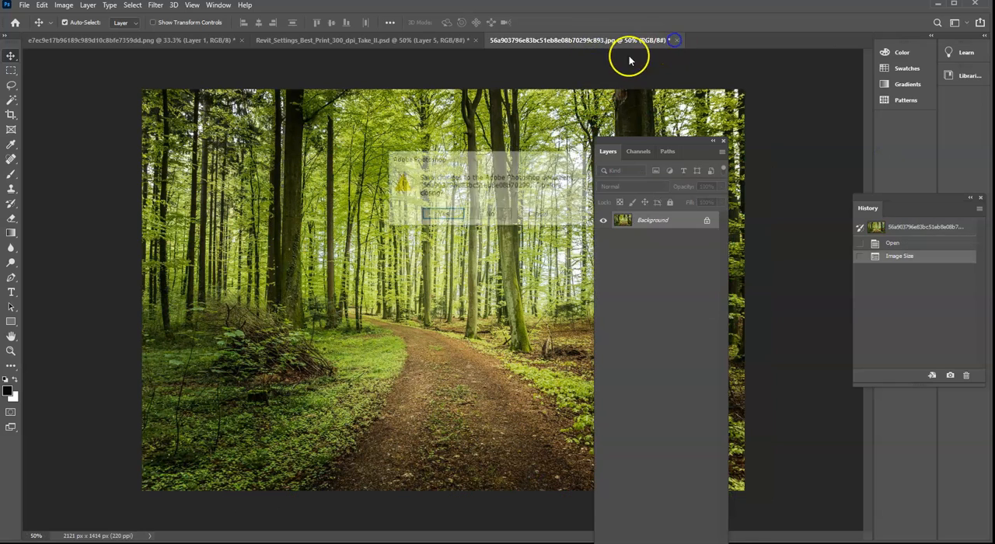
{"action": "left_click", "coordinate": [491, 213]}
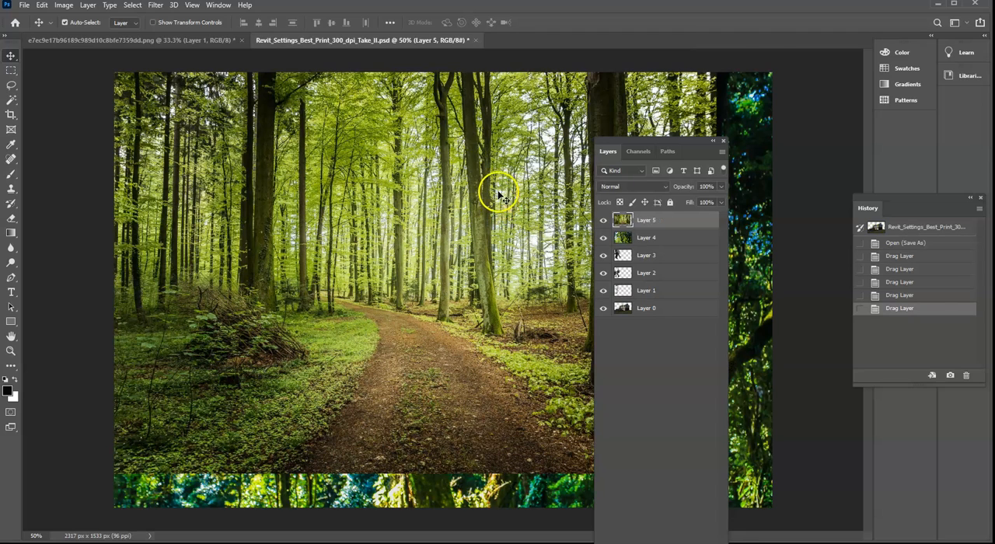
- Close the girl cutout image without saving its changes, and move the Layers panel away from the middle of the composite
{"action": "left_click", "coordinate": [162, 42]}
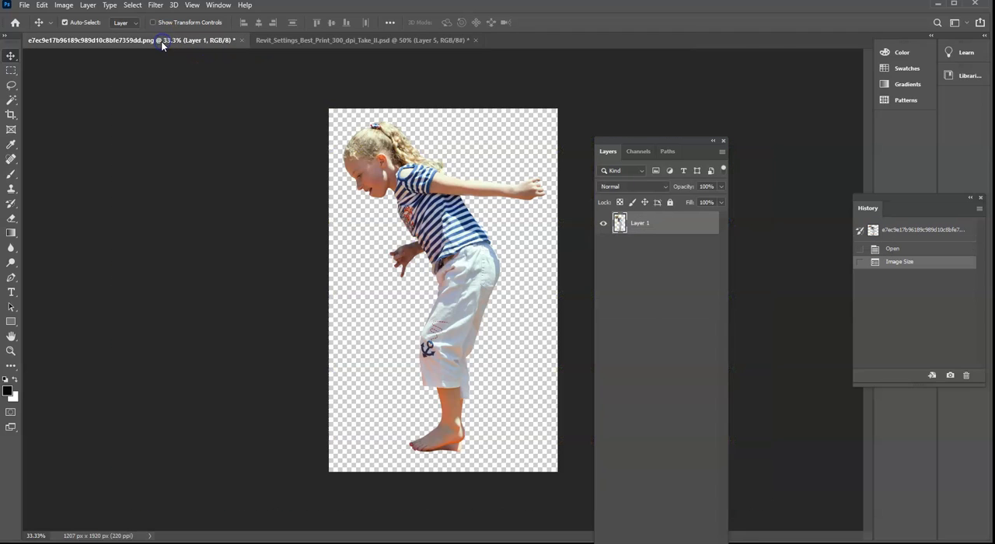
{"action": "left_click", "coordinate": [242, 40]}
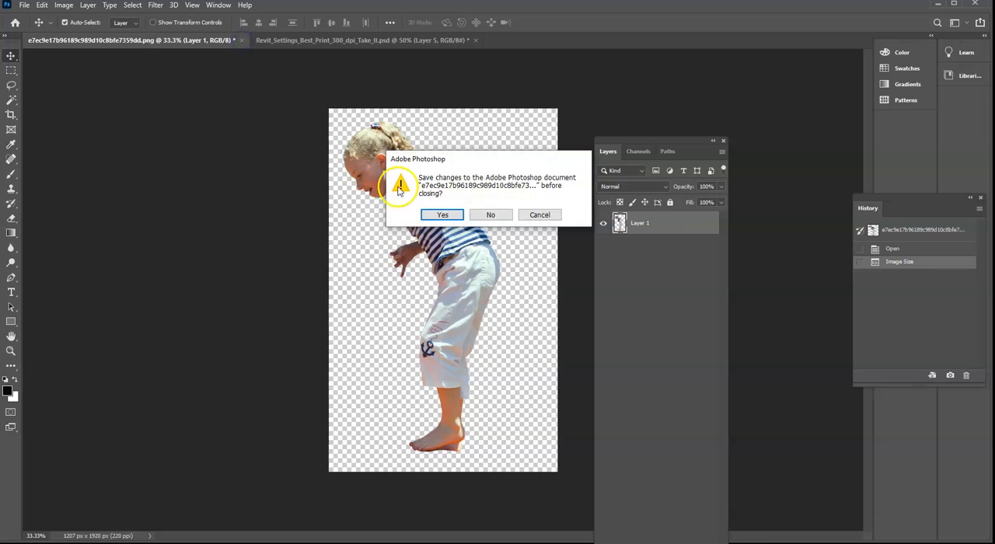
{"action": "left_click", "coordinate": [491, 215]}
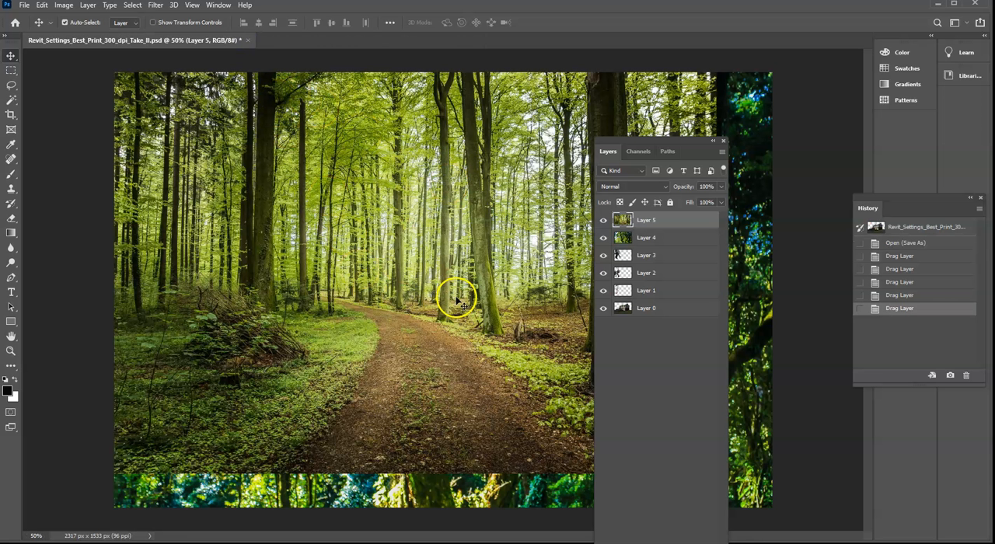
{"action": "left_click_drag", "start_coordinate": [670, 146], "coordinate": [766, 91]}
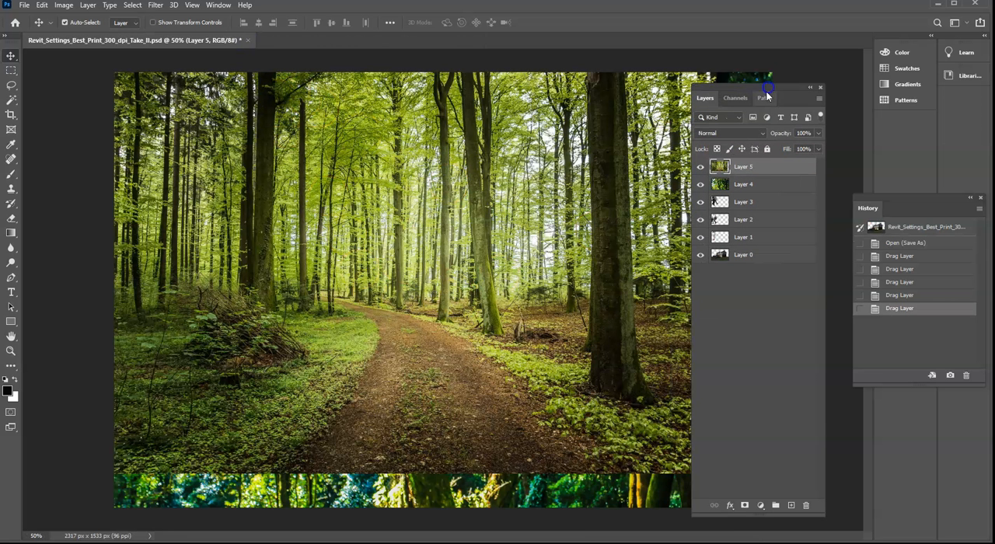
- Hide Layer 5, Layer 4, Layer 3 and Layer 2 so only Layer 1 and the house rendering stay visible
{"action": "left_click", "coordinate": [701, 166]}
{"action": "left_click", "coordinate": [701, 184]}
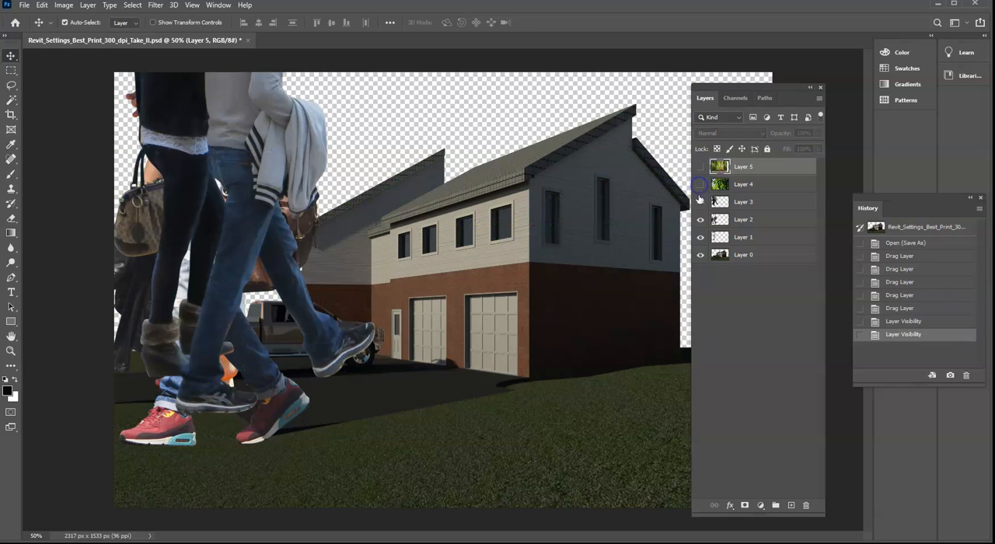
{"action": "left_click", "coordinate": [700, 202]}
{"action": "left_click", "coordinate": [700, 219]}
{"action": "left_click", "coordinate": [700, 237]}
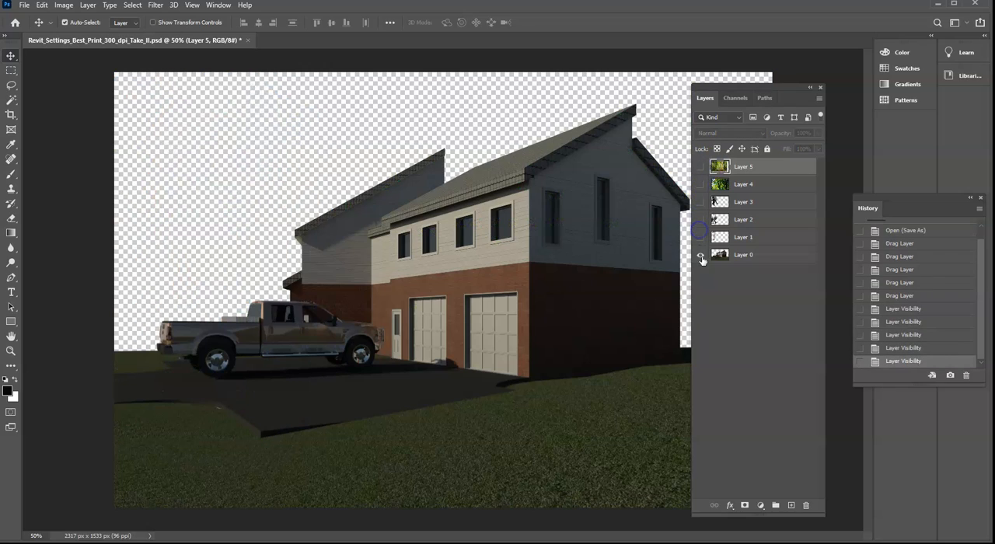
{"action": "left_click", "coordinate": [700, 237]}
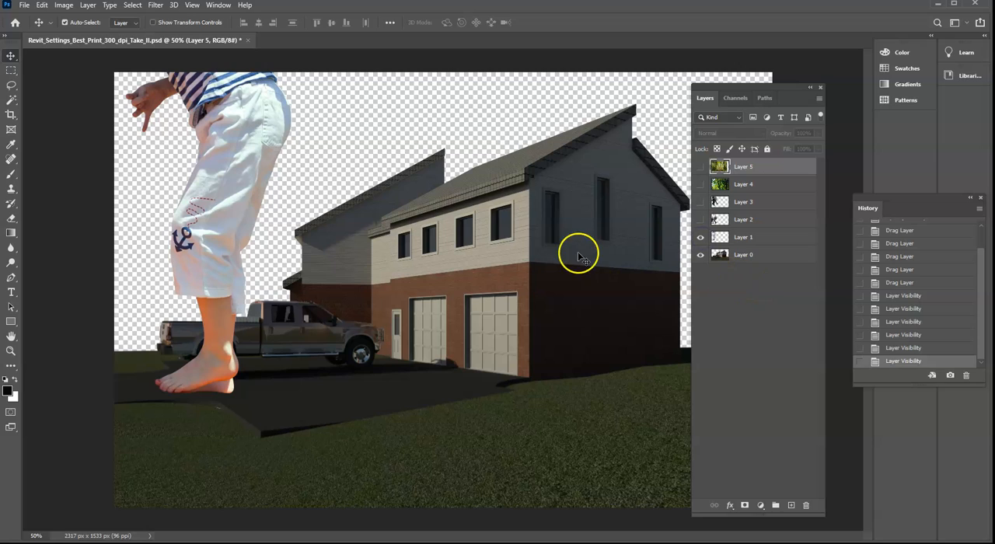
- Rename Layer 0 as Background Rendering and Layer 1 as Girl
{"action": "left_click", "coordinate": [753, 240]}
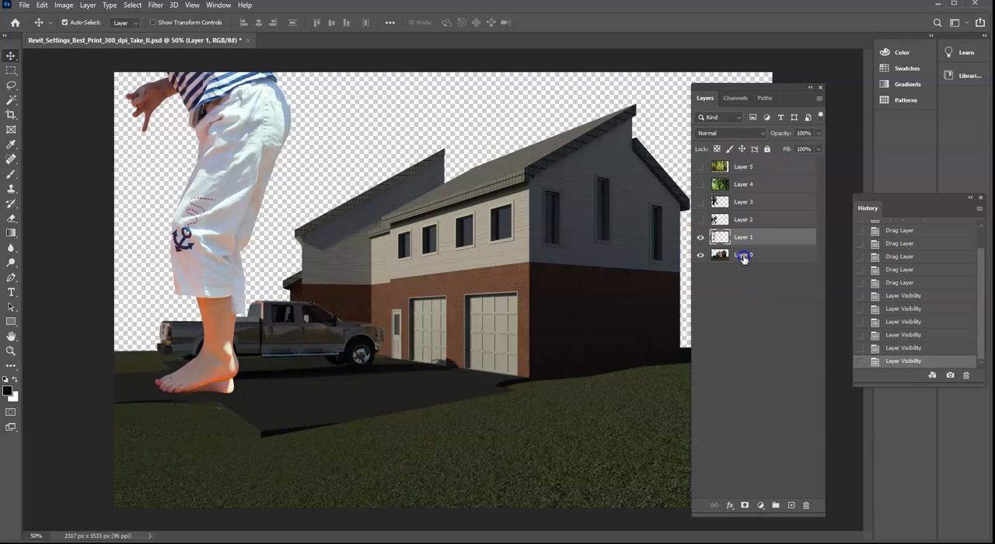
{"action": "left_click", "coordinate": [744, 259]}
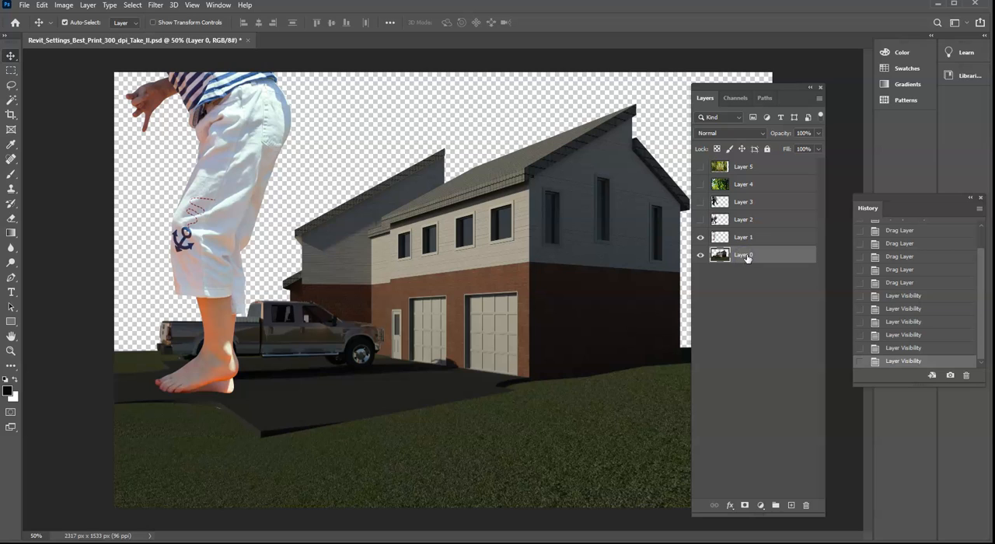
{"action": "right_click", "coordinate": [748, 258]}
{"action": "left_click", "coordinate": [739, 258]}
{"action": "left_click", "coordinate": [749, 311]}
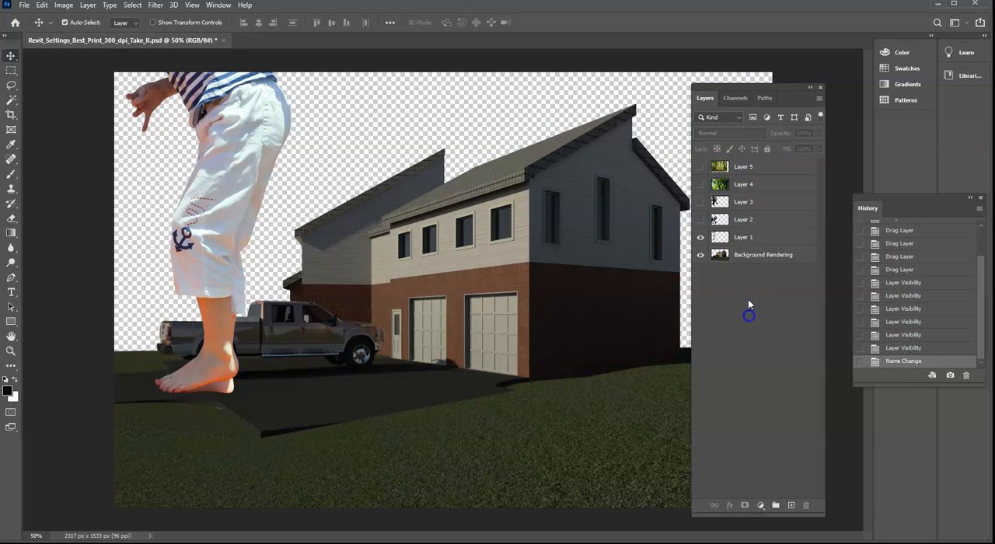
{"action": "left_click", "coordinate": [723, 239]}
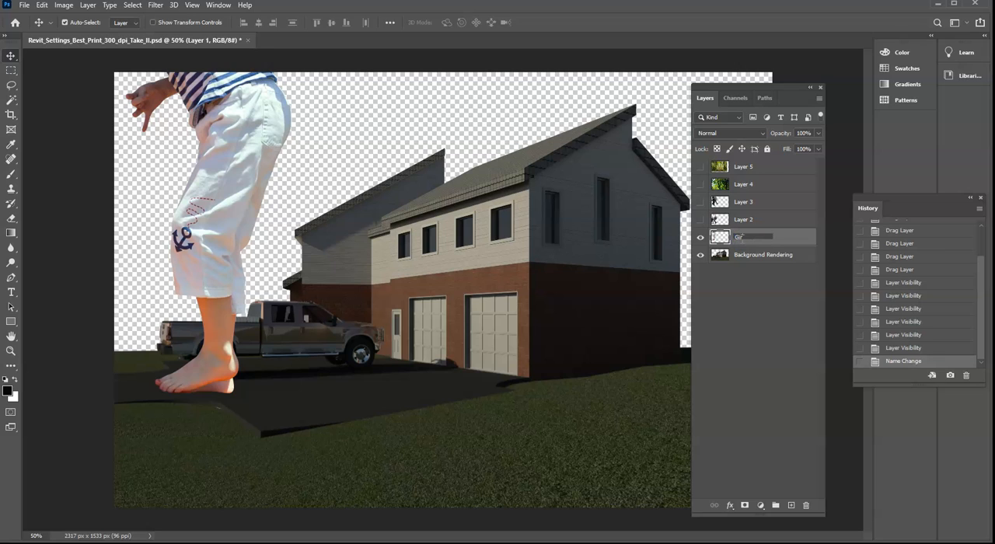
{"action": "left_click", "coordinate": [772, 315]}
- Show and hide Layer 2 to identify its cutout, and rename the layer as Man
{"action": "left_click", "coordinate": [748, 220]}
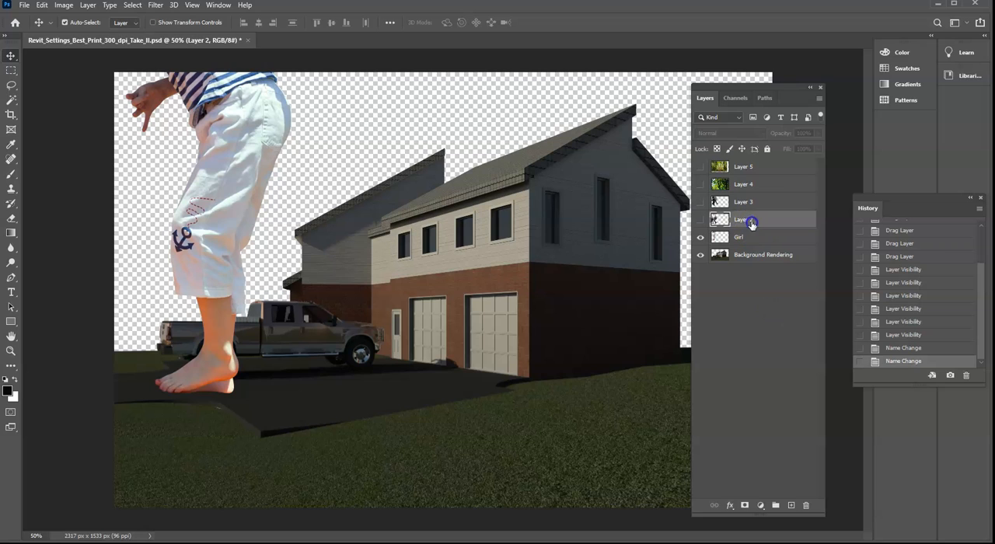
{"action": "left_click", "coordinate": [701, 222]}
{"action": "left_click", "coordinate": [701, 221]}
{"action": "left_click", "coordinate": [700, 222]}
{"action": "left_click", "coordinate": [701, 222]}
{"action": "double_click", "coordinate": [740, 222]}
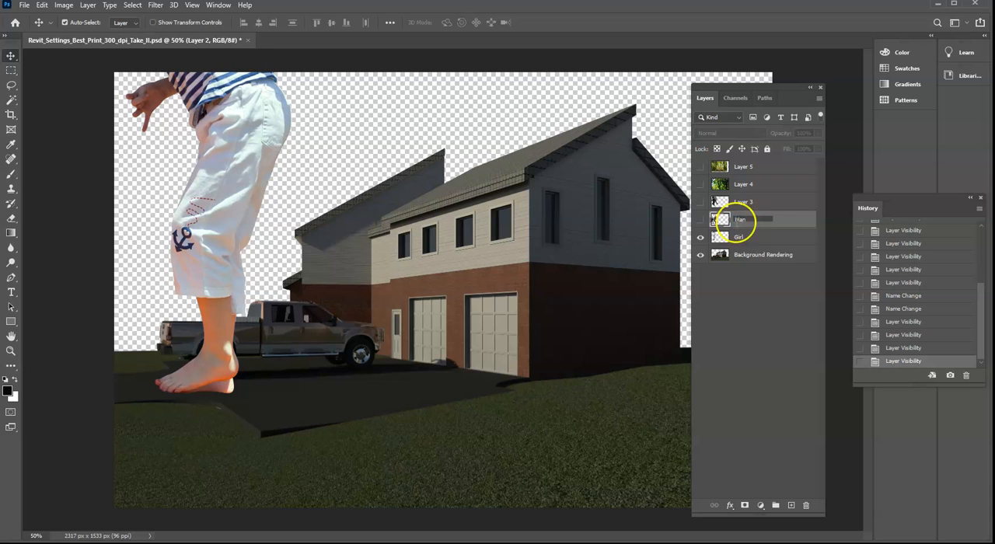
{"action": "left_click", "coordinate": [766, 301]}
- Show and hide Layer 3 to identify its cutout, and rename the layer as Couple
{"action": "left_click", "coordinate": [701, 203]}
{"action": "left_click", "coordinate": [702, 202]}
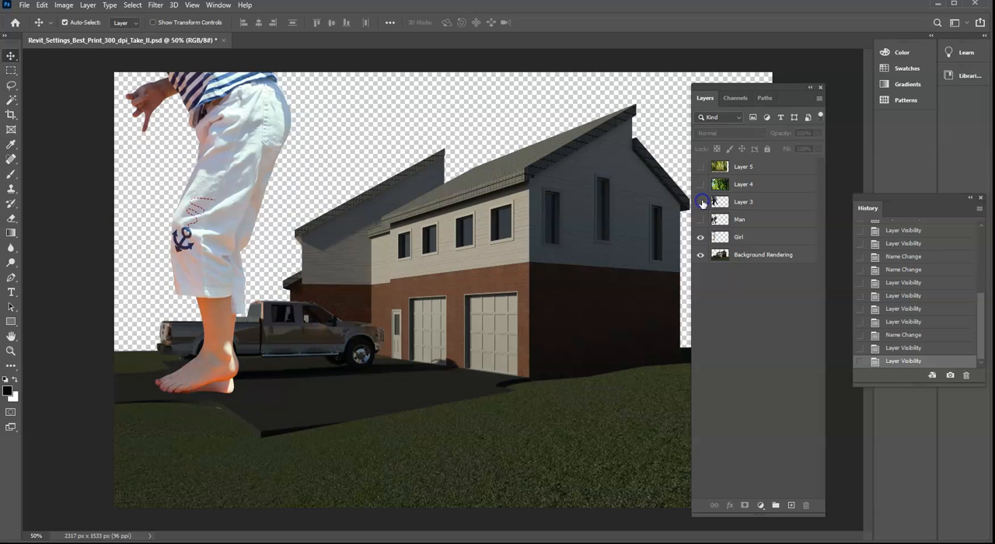
{"action": "left_click", "coordinate": [742, 203]}
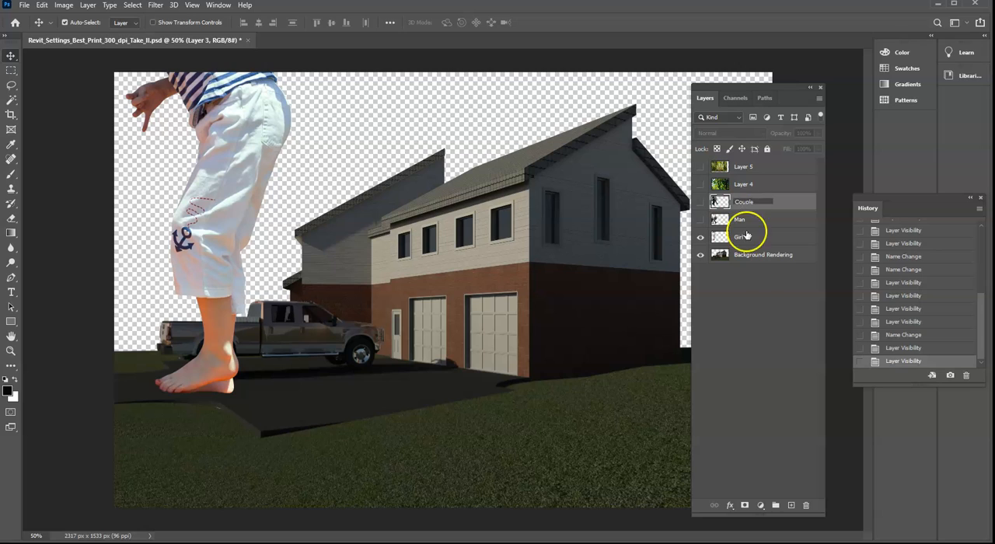
{"action": "left_click", "coordinate": [775, 347]}
- Rename Layer 4 as Rain Forest and Layer 5 as Trees
{"action": "left_click", "coordinate": [745, 185]}
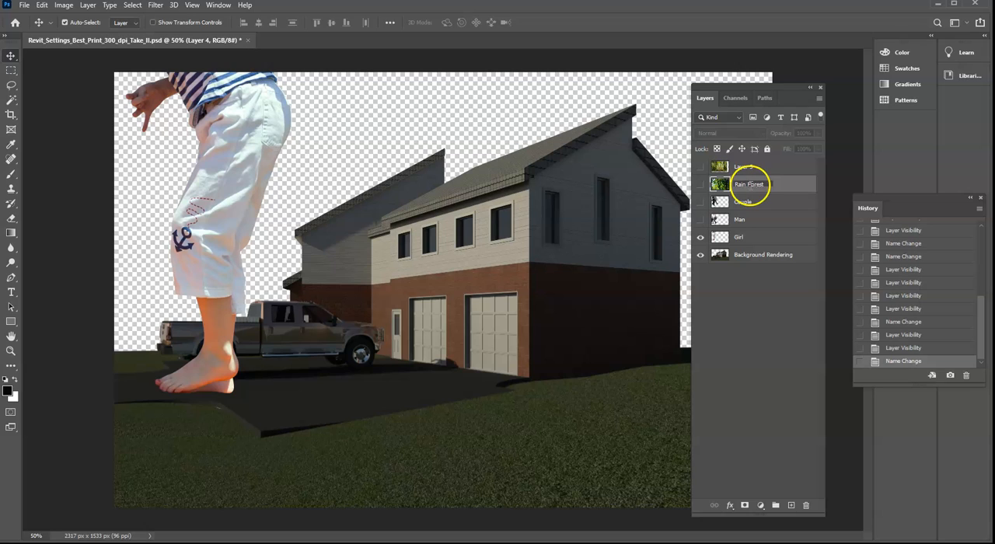
{"action": "left_click", "coordinate": [744, 169]}
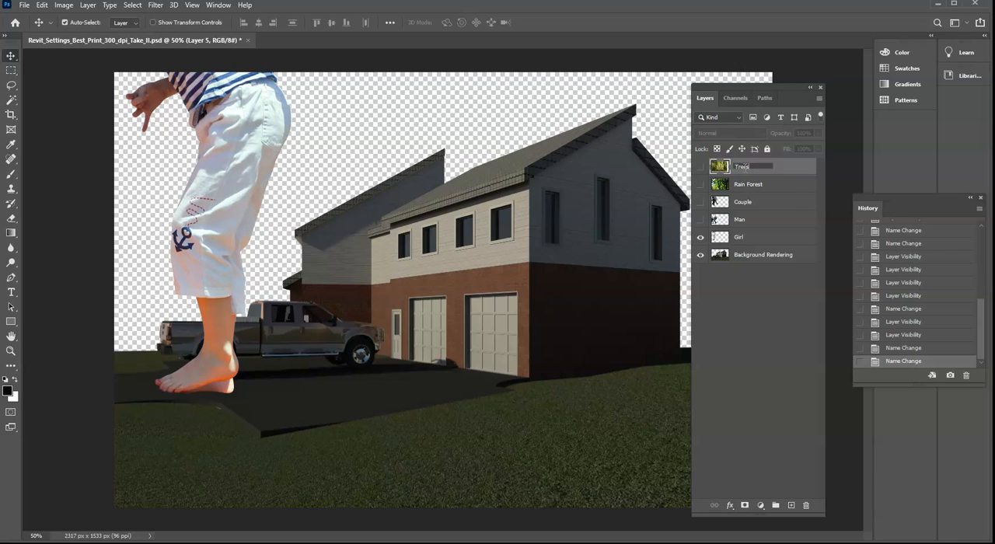
{"action": "left_click", "coordinate": [764, 305]}
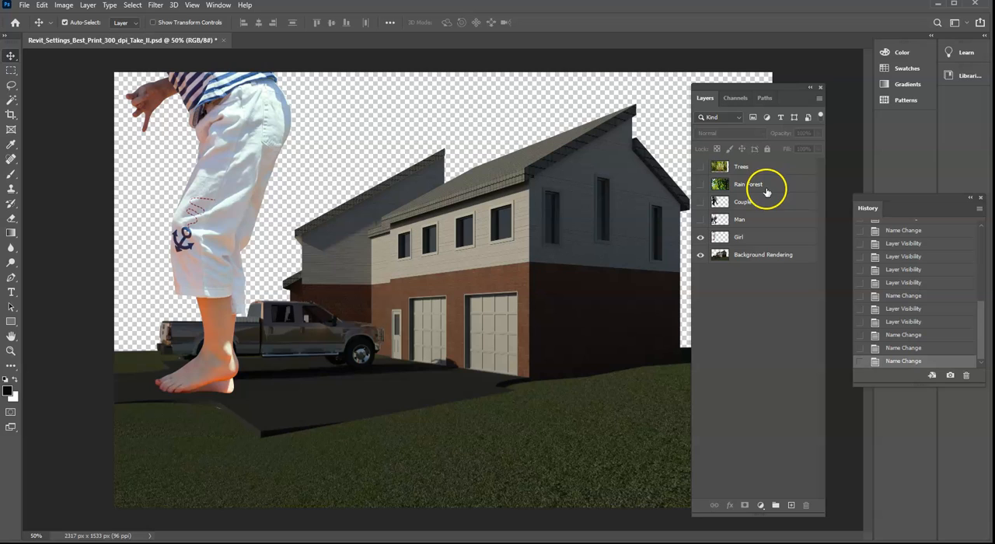
- Try moving the girl and the background rendering as separate layers, and undo both moves
{"action": "left_click", "coordinate": [700, 239]}
{"action": "left_click", "coordinate": [700, 239]}
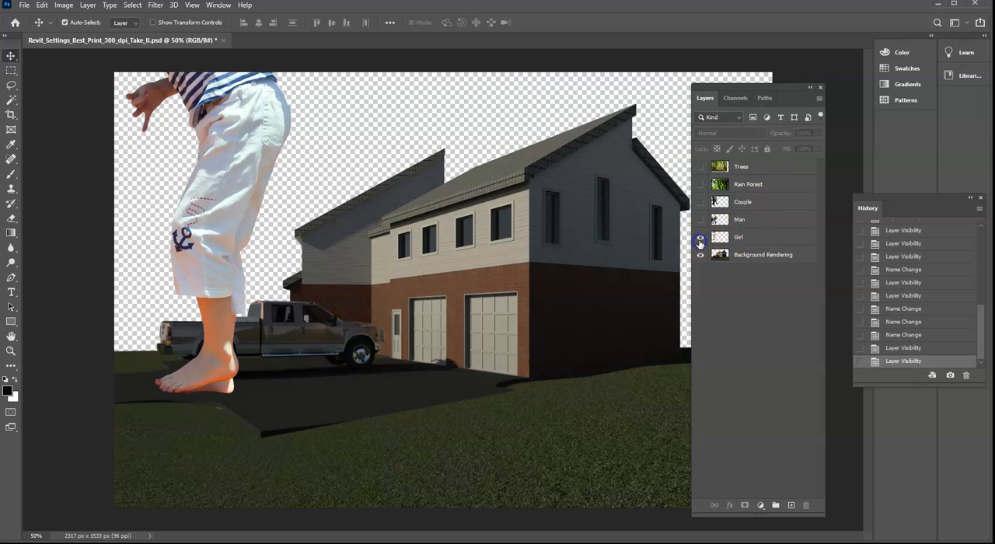
{"action": "left_click_drag", "start_coordinate": [226, 145], "coordinate": [281, 206]}
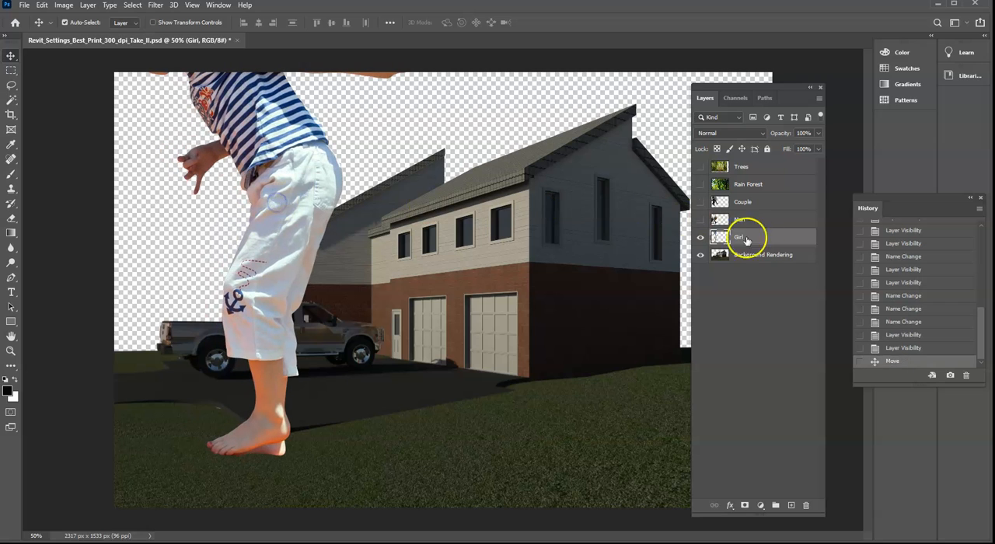
{"action": "left_click", "coordinate": [753, 255]}
{"action": "left_click_drag", "start_coordinate": [559, 263], "coordinate": [536, 305]}
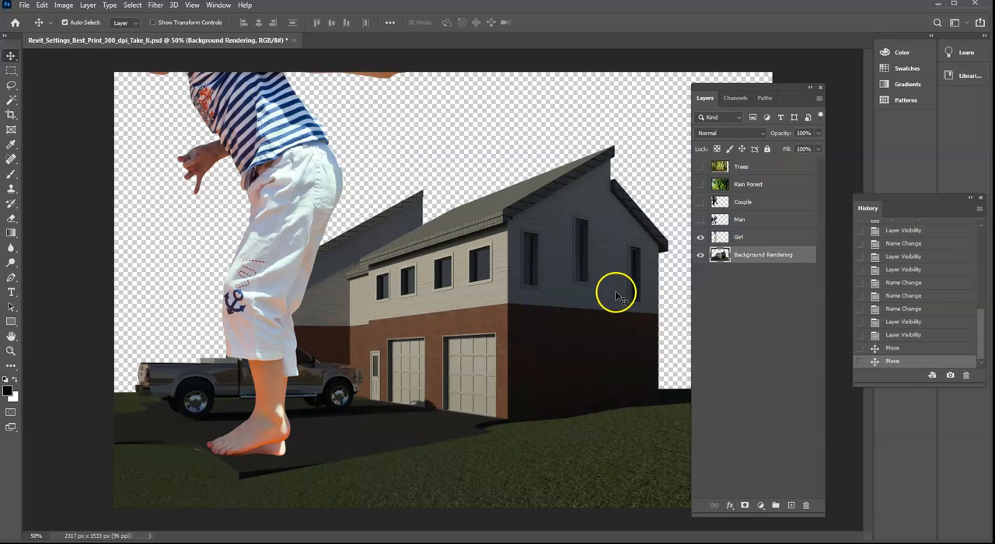
{"action": "left_click", "coordinate": [906, 347]}
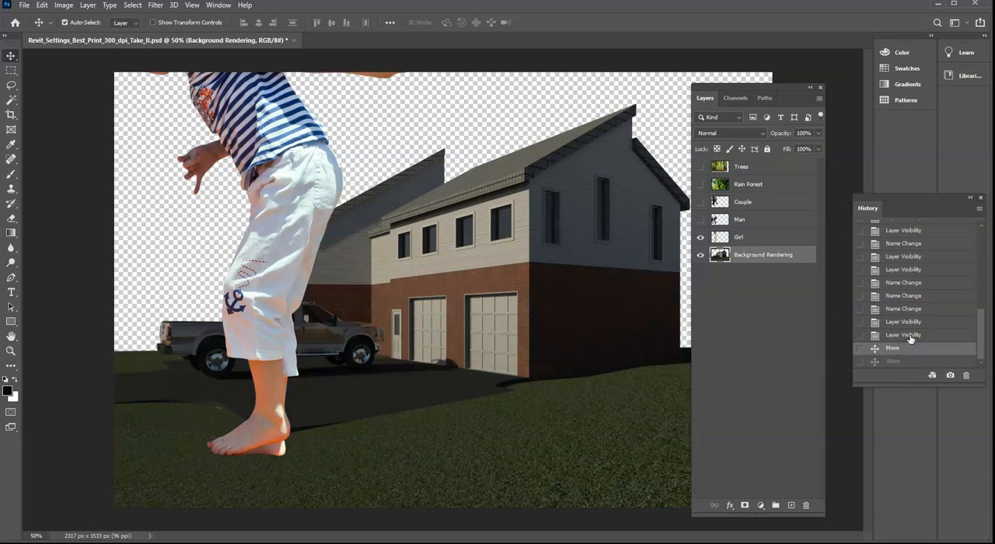
{"action": "left_click", "coordinate": [910, 338]}
- Move the Girl layer down and toward the middle of the canvas so her head and arms are in view
{"action": "left_click", "coordinate": [748, 240]}
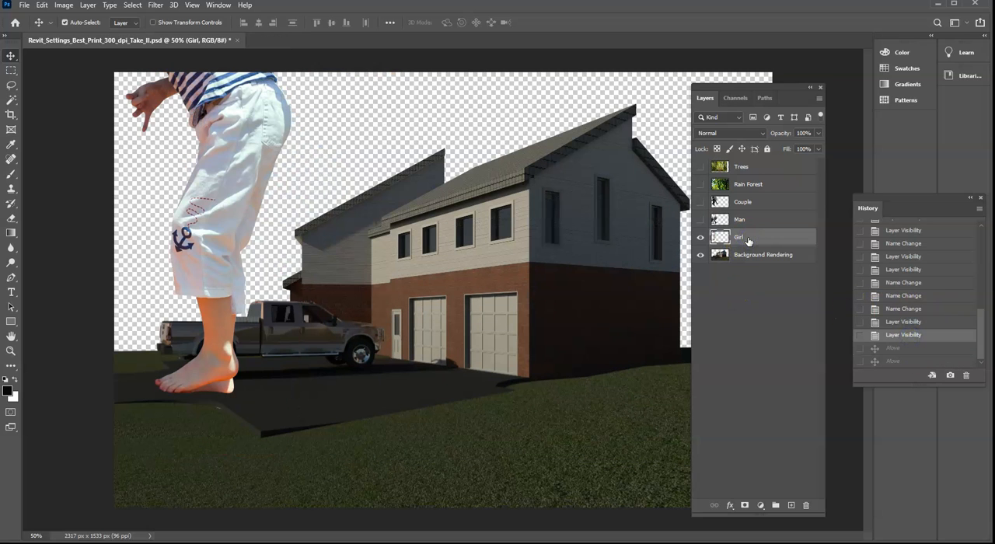
{"action": "left_click_drag", "start_coordinate": [260, 178], "coordinate": [396, 263]}
{"action": "left_click_drag", "start_coordinate": [352, 194], "coordinate": [368, 239]}
- Scale the girl down to about 12.6% with Free Transform and place her in front of the garage door nearest the house corner
{"action": "left_click", "coordinate": [67, 8]}
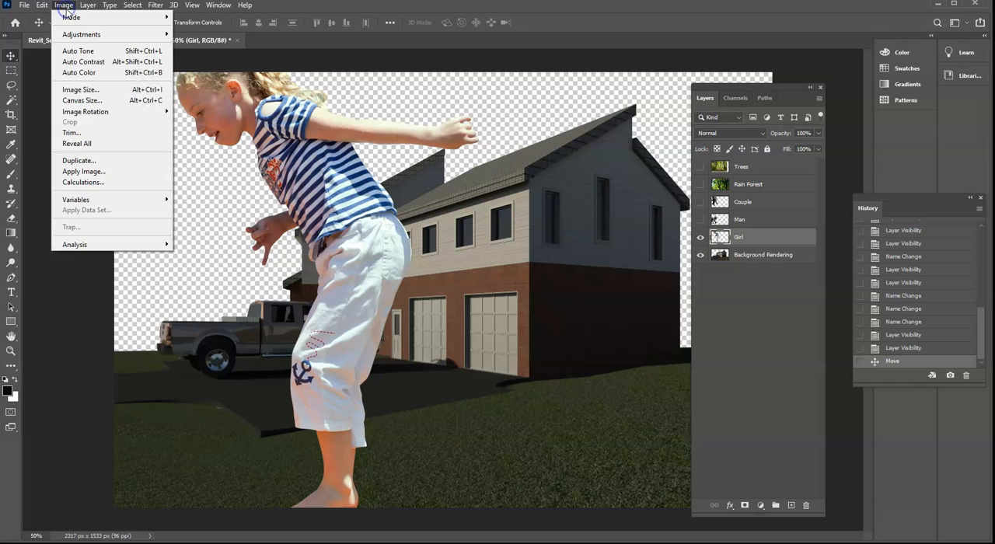
{"action": "mouse_move", "coordinate": [45, 10]}
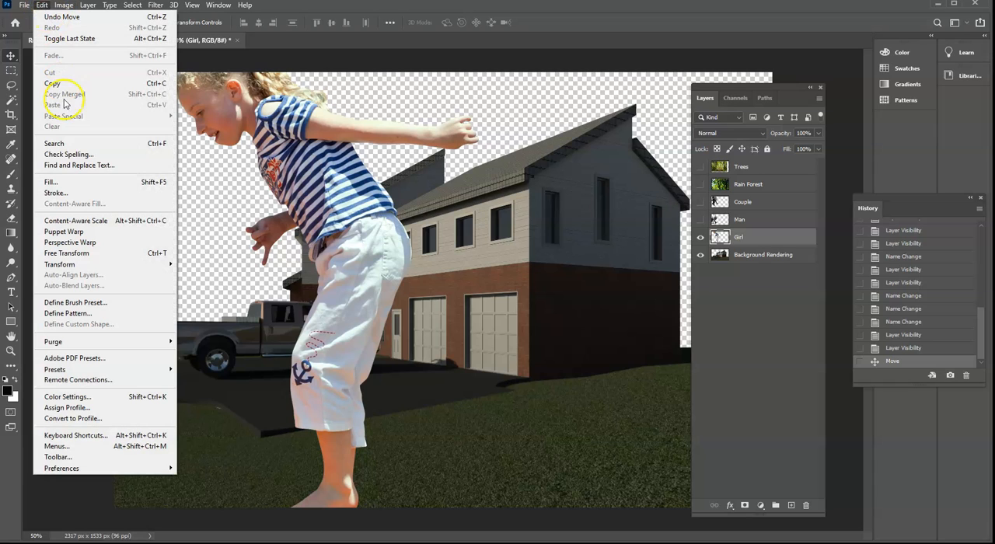
{"action": "left_click", "coordinate": [67, 253]}
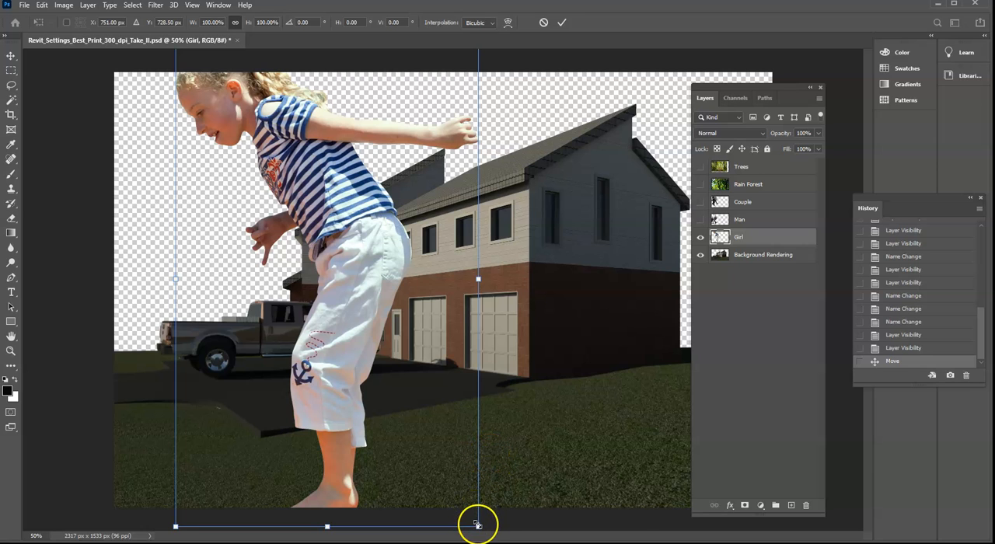
{"action": "left_click_drag", "start_coordinate": [478, 524], "coordinate": [311, 212]}
{"action": "left_click_drag", "start_coordinate": [233, 183], "coordinate": [356, 315]}
{"action": "left_click_drag", "start_coordinate": [417, 174], "coordinate": [299, 285]}
{"action": "left_click_drag", "start_coordinate": [321, 338], "coordinate": [383, 359]}
{"action": "left_click_drag", "start_coordinate": [489, 350], "coordinate": [496, 344]}
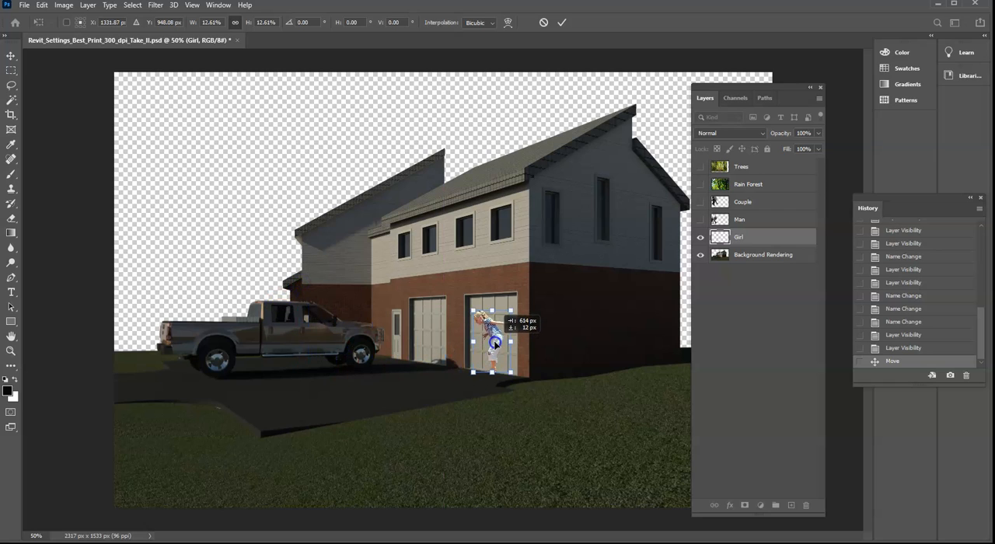
- Enlarge the girl to about 40%, stand her on the foreground lawn beside the brick side wall, and apply the transform
{"action": "left_click_drag", "start_coordinate": [511, 311], "coordinate": [537, 329]}
{"action": "left_click_drag", "start_coordinate": [567, 370], "coordinate": [610, 419]}
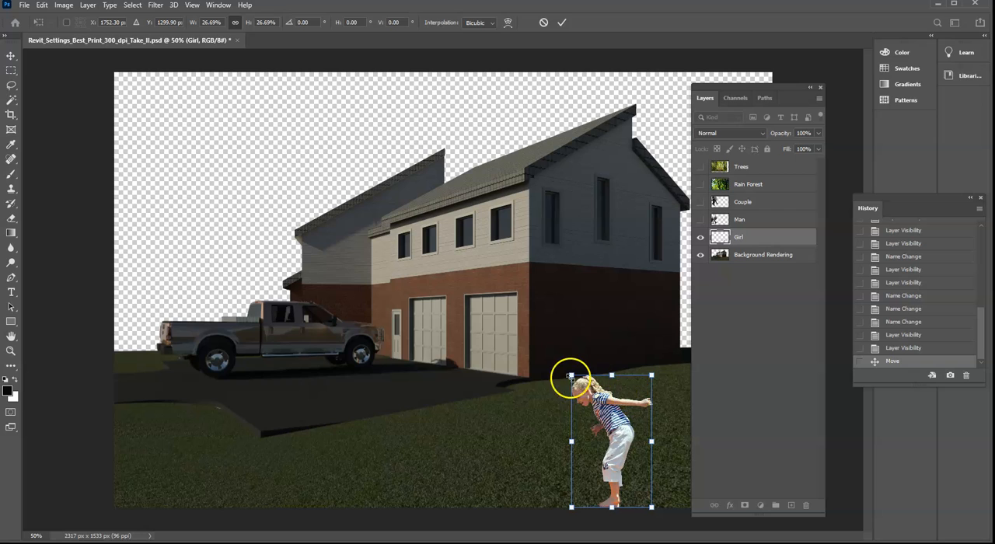
{"action": "left_click_drag", "start_coordinate": [572, 376], "coordinate": [631, 380]}
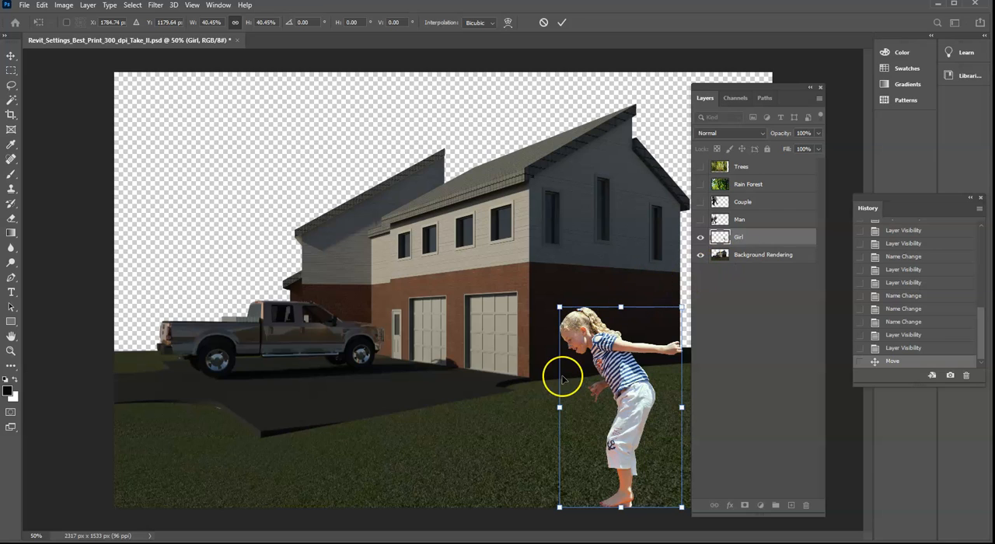
{"action": "key", "text": "Return"}
- Show the Man layer, scale him down to human size with Free Transform, and stand him on the driveway in front of the truck
{"action": "left_click", "coordinate": [727, 255]}
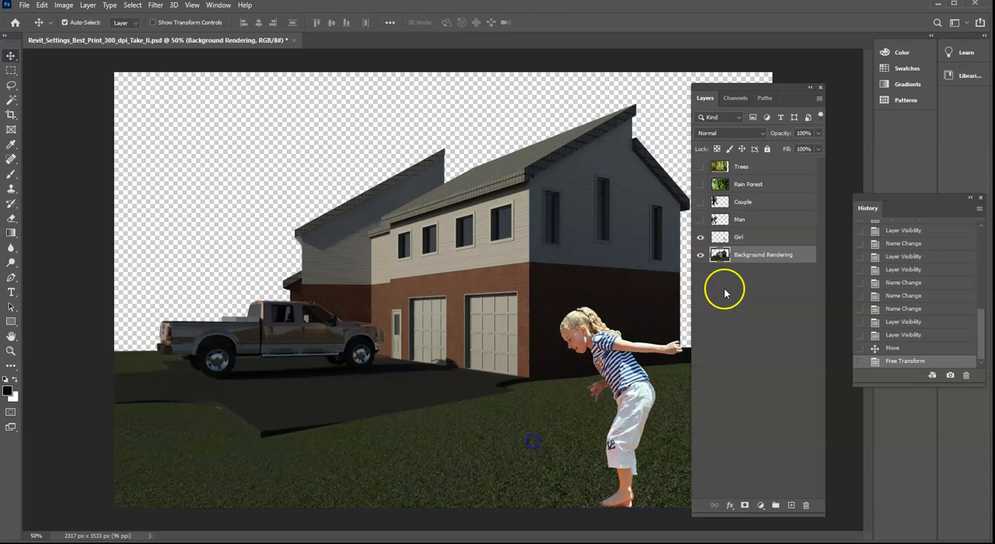
{"action": "left_click", "coordinate": [752, 222]}
{"action": "left_click", "coordinate": [700, 219]}
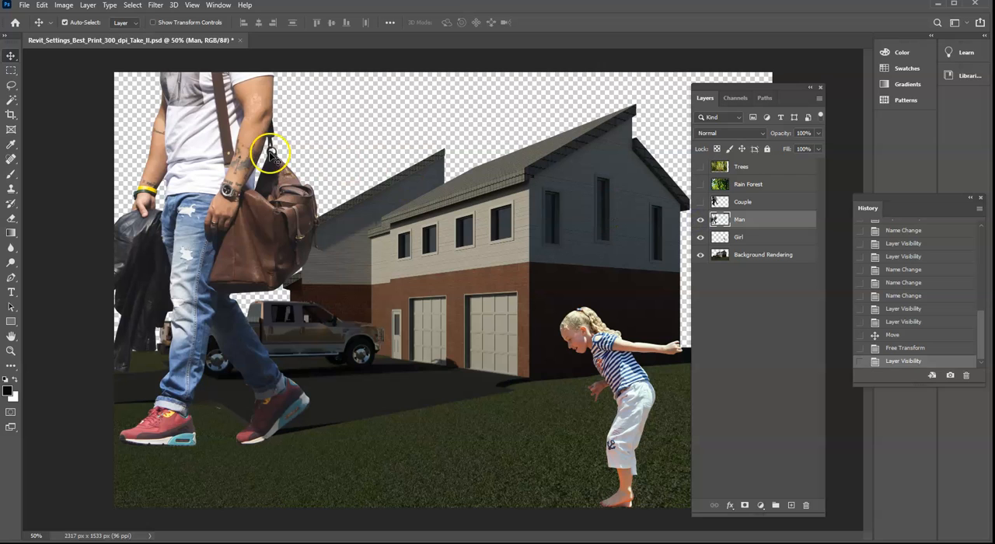
{"action": "left_click", "coordinate": [41, 5]}
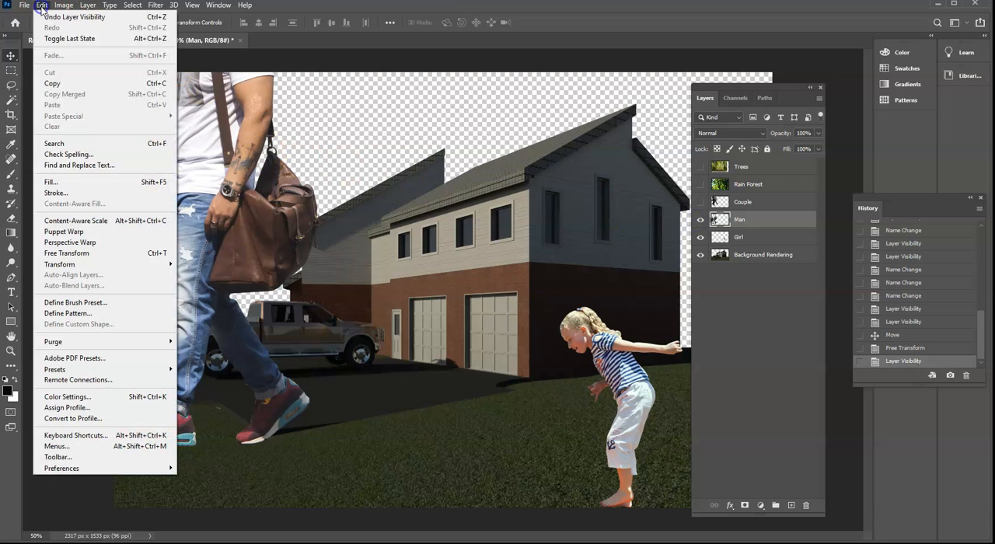
{"action": "left_click", "coordinate": [91, 253]}
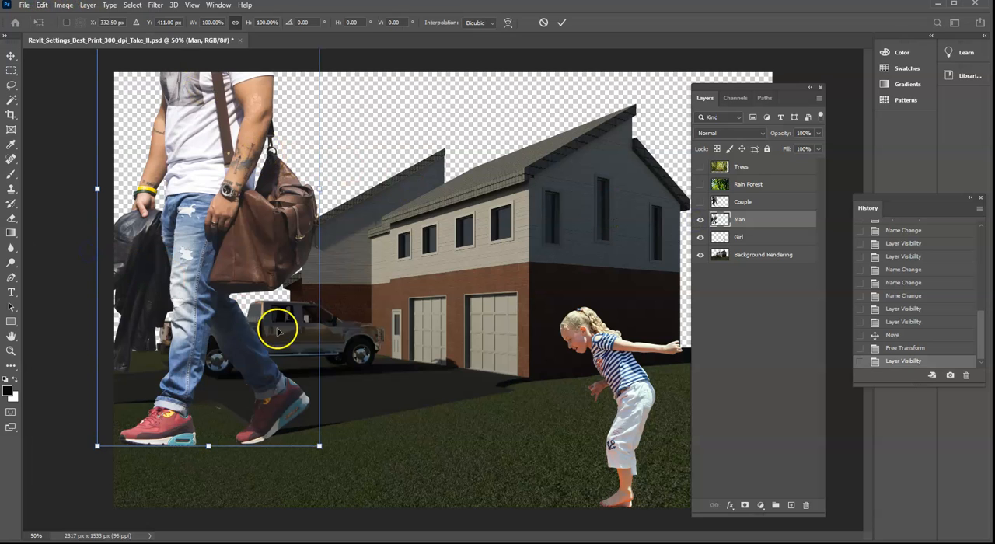
{"action": "left_click_drag", "start_coordinate": [319, 446], "coordinate": [233, 187]}
{"action": "left_click_drag", "start_coordinate": [171, 160], "coordinate": [351, 334]}
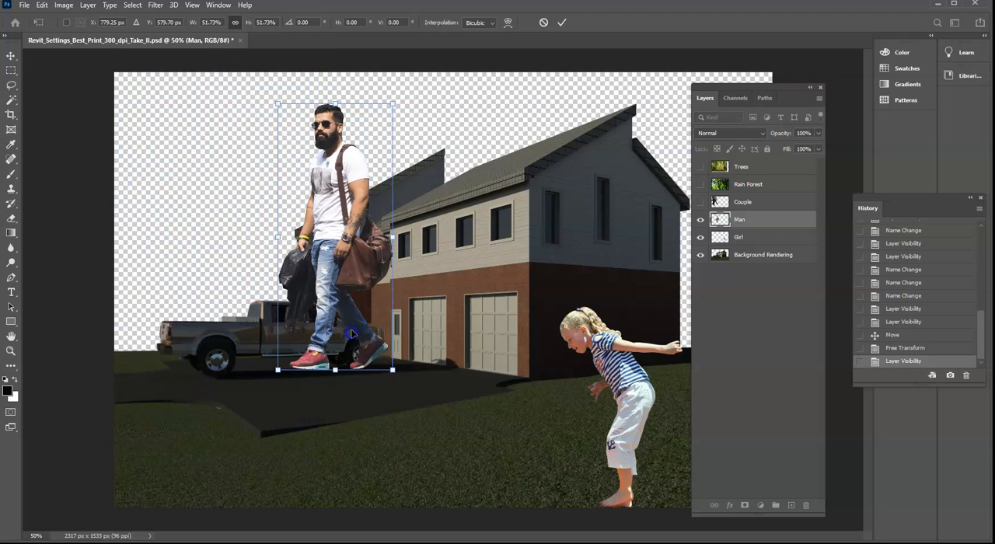
{"action": "left_click_drag", "start_coordinate": [389, 104], "coordinate": [364, 303]}
{"action": "key", "text": "Return"}
- Show the Couple layer and scale it down to about 20.5% with Free Transform, to the height of the man on the driveway
{"action": "left_click_drag", "start_coordinate": [731, 219], "coordinate": [712, 204]}
{"action": "left_click", "coordinate": [701, 202]}
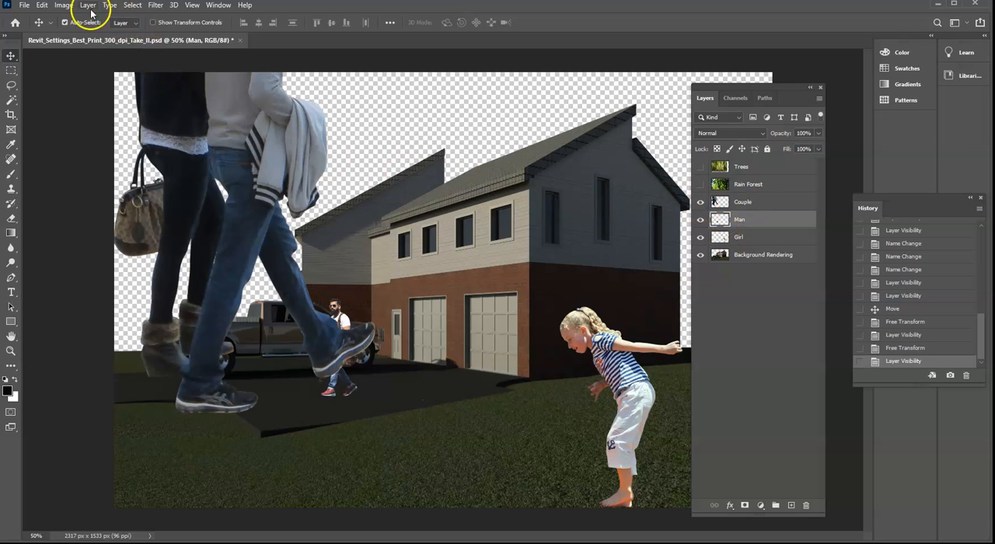
{"action": "left_click", "coordinate": [41, 5]}
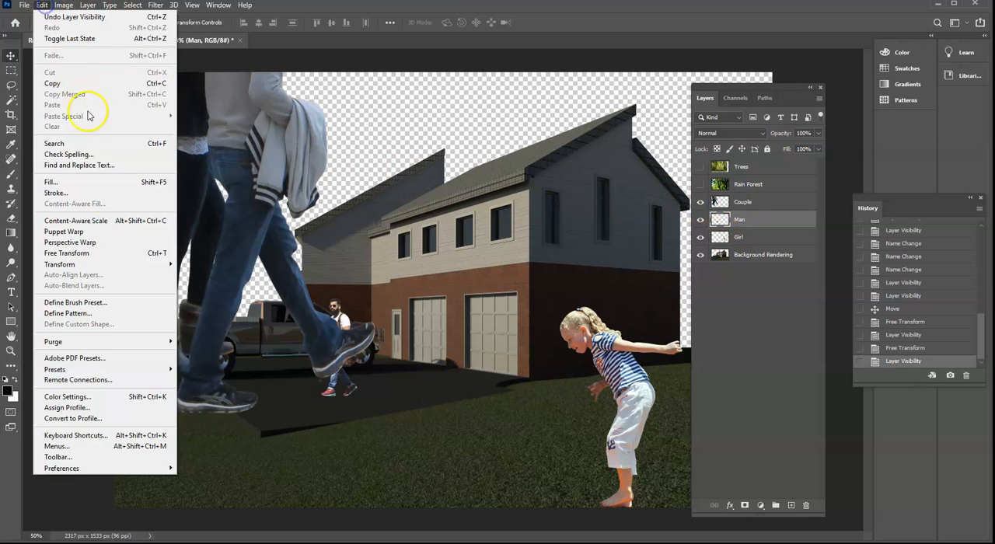
{"action": "left_click", "coordinate": [103, 253]}
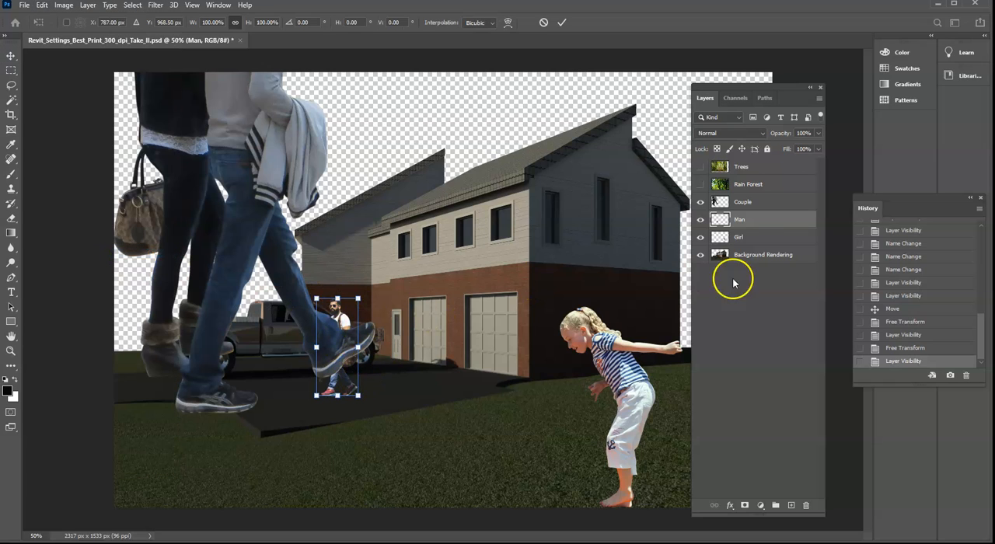
{"action": "left_click", "coordinate": [751, 205]}
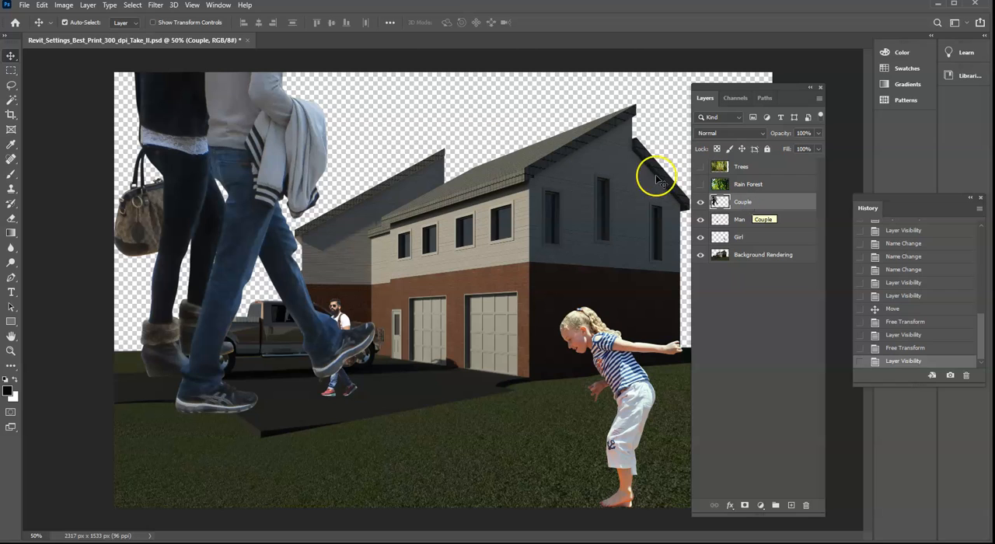
{"action": "left_click", "coordinate": [44, 6]}
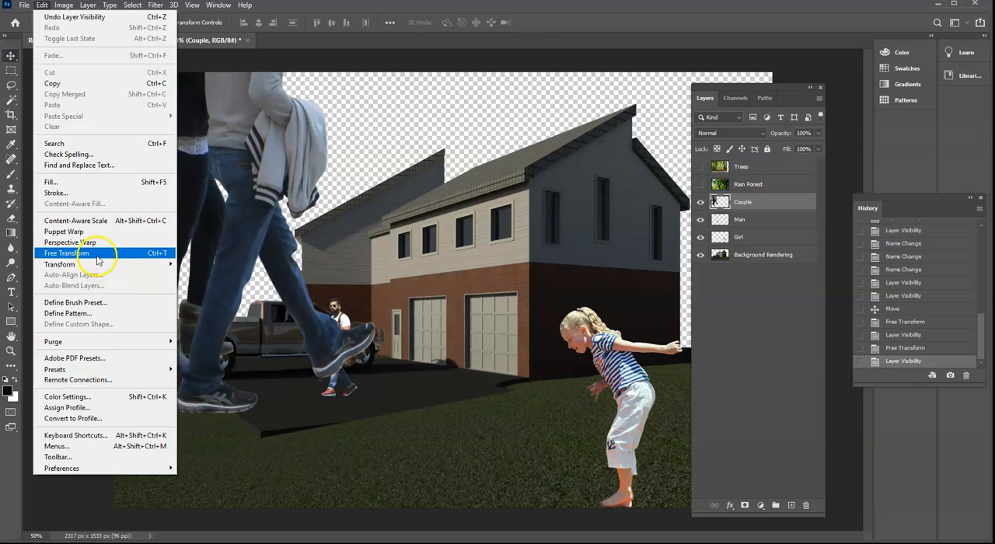
{"action": "left_click", "coordinate": [98, 254]}
{"action": "left_click_drag", "start_coordinate": [373, 412], "coordinate": [229, 172]}
{"action": "left_click_drag", "start_coordinate": [207, 140], "coordinate": [429, 363]}
{"action": "left_click_drag", "start_coordinate": [465, 166], "coordinate": [379, 302]}
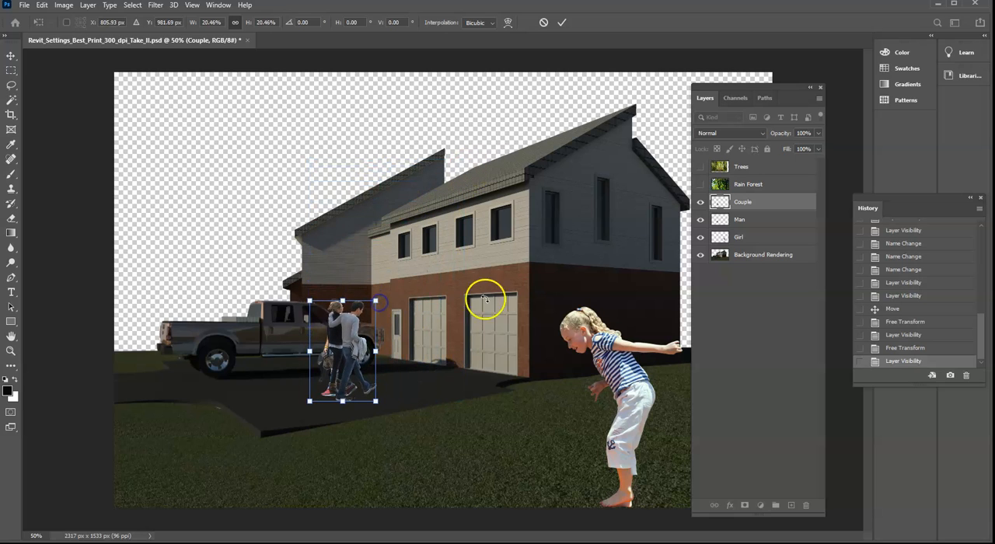
- Dock the Layers panel clear of the canvas, stand the couple behind the house's far corner at a slightly smaller size, and apply the transform
{"action": "left_click_drag", "start_coordinate": [769, 85], "coordinate": [869, 88]}
{"action": "left_click_drag", "start_coordinate": [290, 337], "coordinate": [666, 292]}
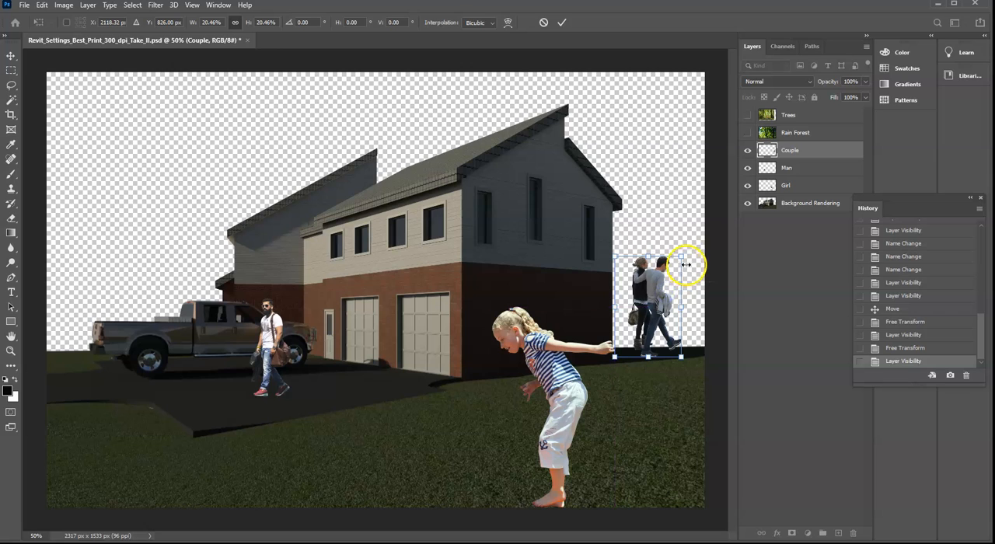
{"action": "left_click_drag", "start_coordinate": [682, 259], "coordinate": [669, 284]}
{"action": "key", "text": "Return"}
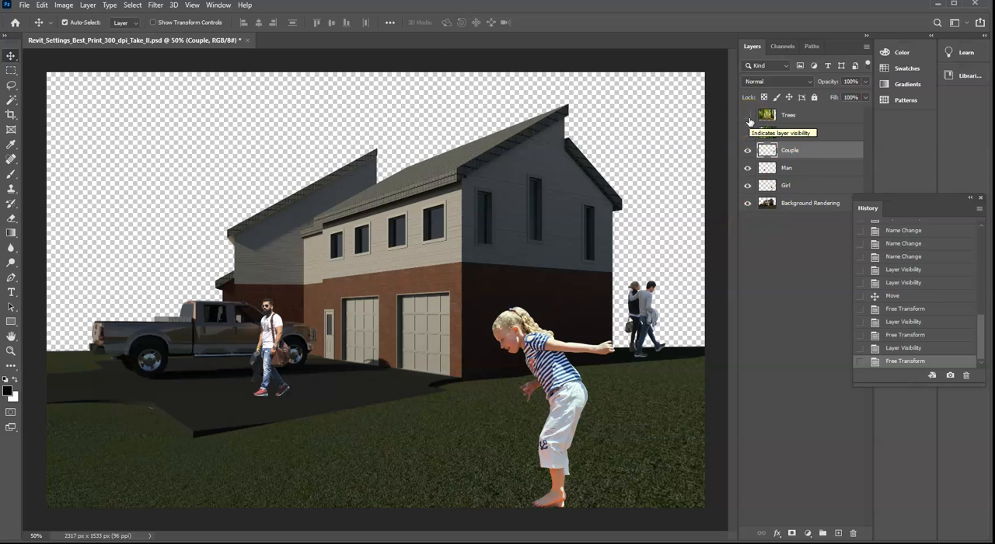
- Toggle the visibility of the Couple, Man, Girl and Rain Forest layers one at a time to check what each contains
{"action": "left_click", "coordinate": [748, 151]}
{"action": "left_click", "coordinate": [748, 150]}
{"action": "left_click", "coordinate": [748, 168]}
{"action": "left_click", "coordinate": [748, 168]}
{"action": "left_click", "coordinate": [748, 186]}
{"action": "left_click", "coordinate": [749, 187]}
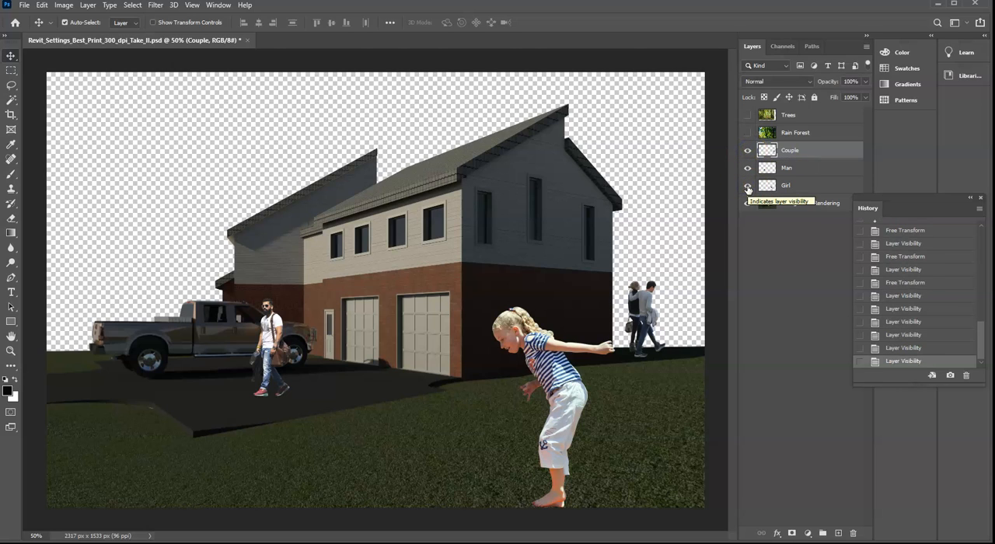
{"action": "left_click", "coordinate": [748, 133]}
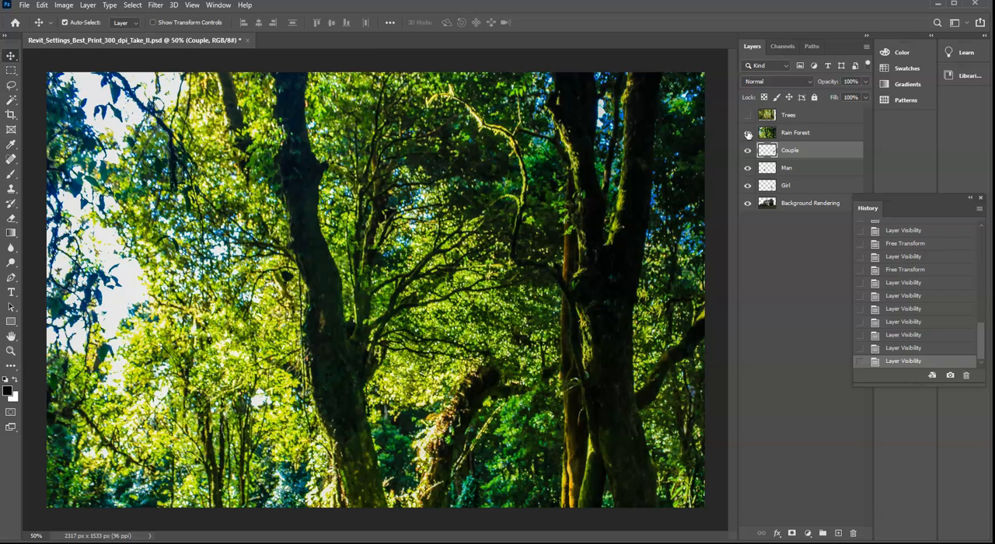
{"action": "left_click", "coordinate": [748, 133]}
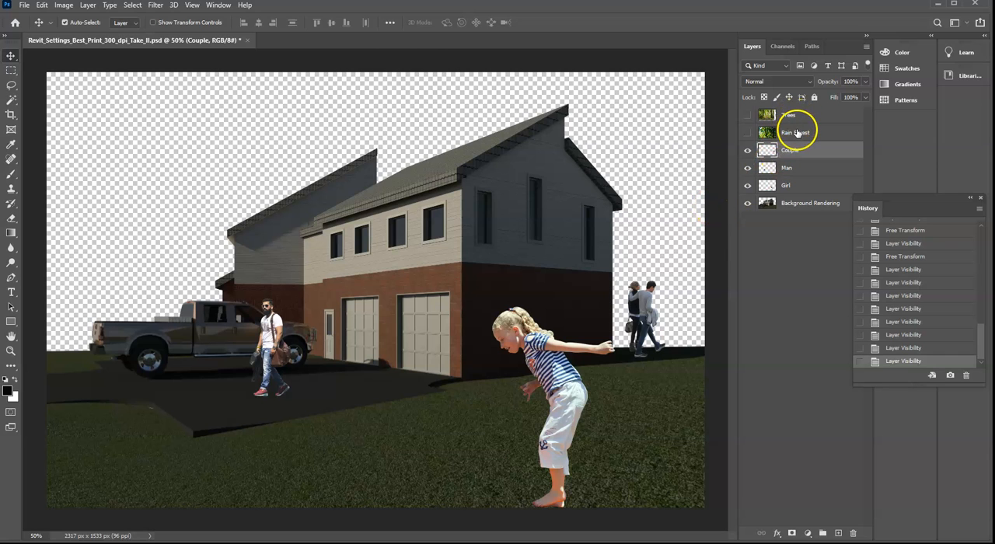
- Show the Rain Forest layer, preview it at about 29% opacity over the house, and restore it to 100%
{"action": "left_click", "coordinate": [797, 133]}
{"action": "left_click", "coordinate": [749, 132]}
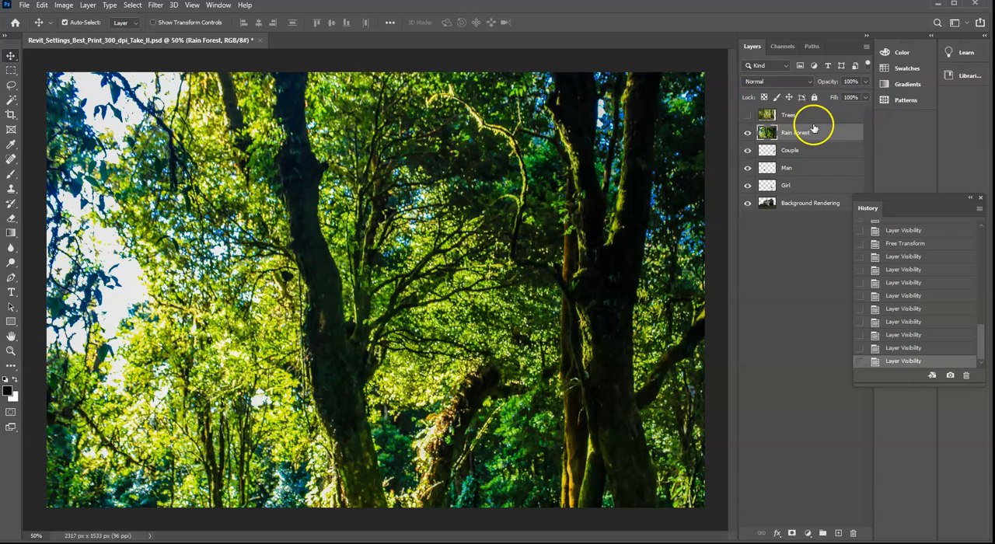
{"action": "left_click", "coordinate": [867, 81]}
{"action": "left_click", "coordinate": [865, 95]}
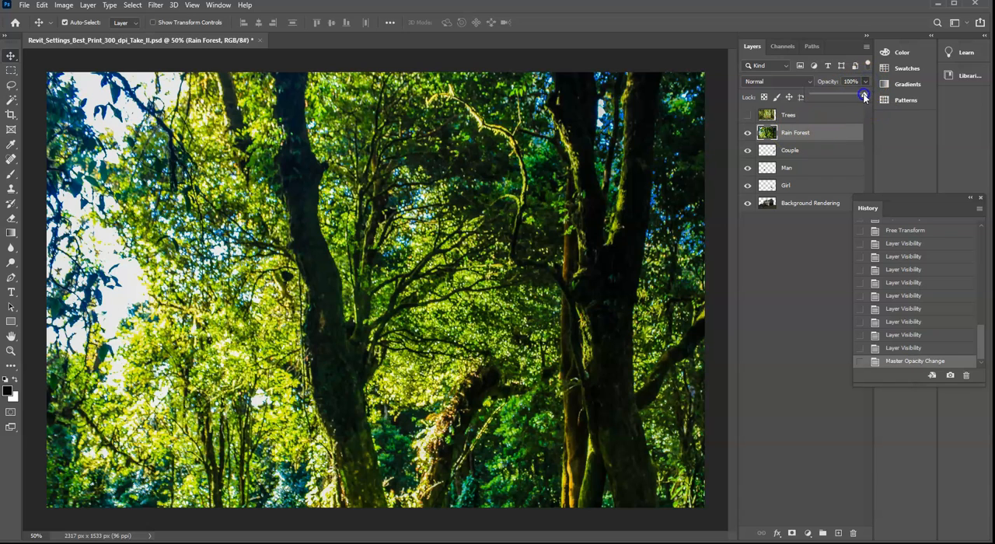
{"action": "left_click_drag", "start_coordinate": [846, 97], "coordinate": [829, 101]}
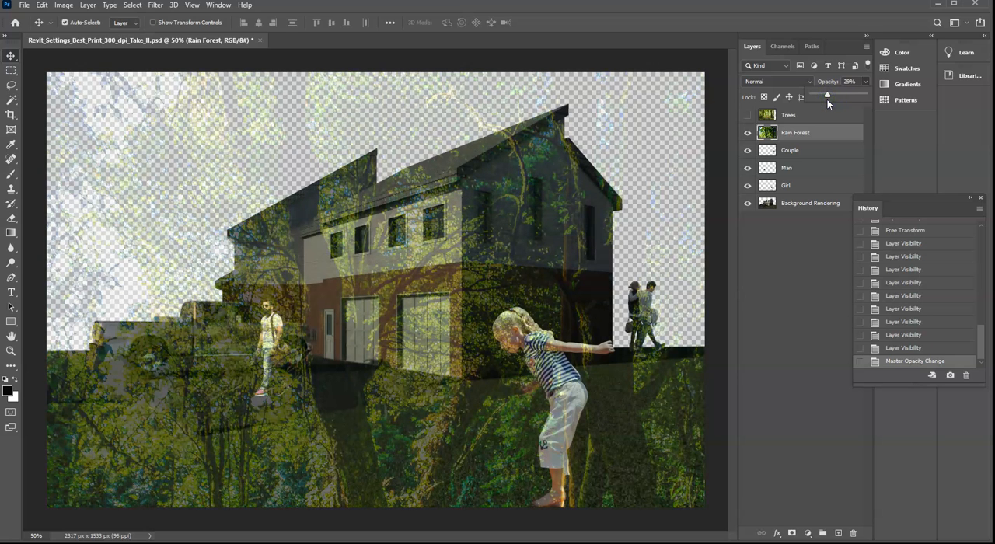
{"action": "left_click_drag", "start_coordinate": [822, 99], "coordinate": [882, 99]}
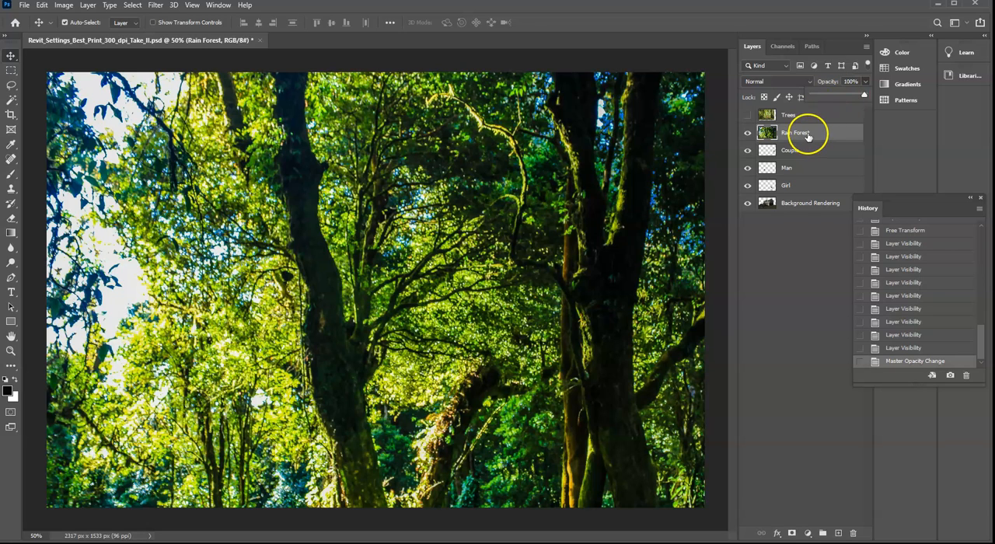
- Move the Rain Forest layer beneath Background Rendering and lower the Background Rendering layer's opacity to about 68%
{"action": "left_click", "coordinate": [808, 133]}
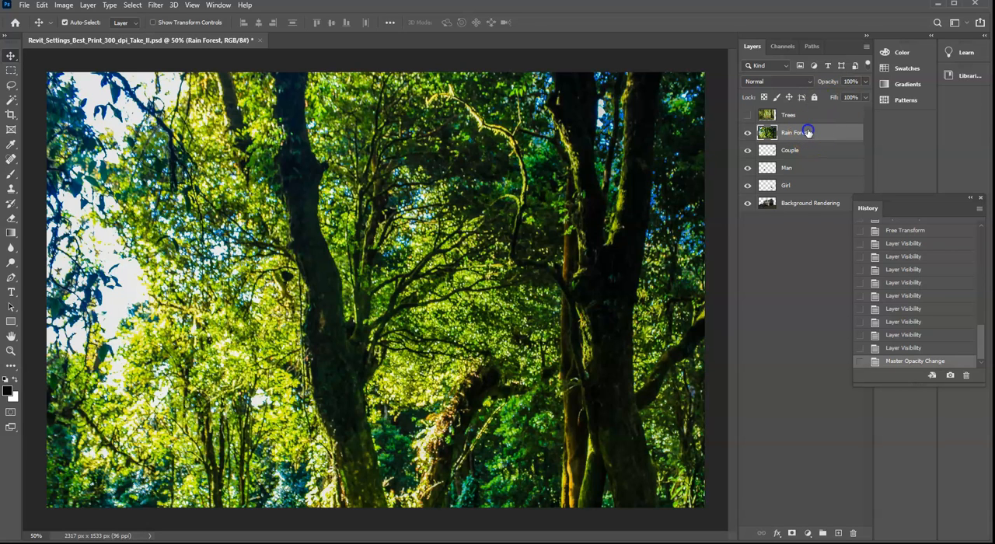
{"action": "left_click_drag", "start_coordinate": [808, 132], "coordinate": [808, 212]}
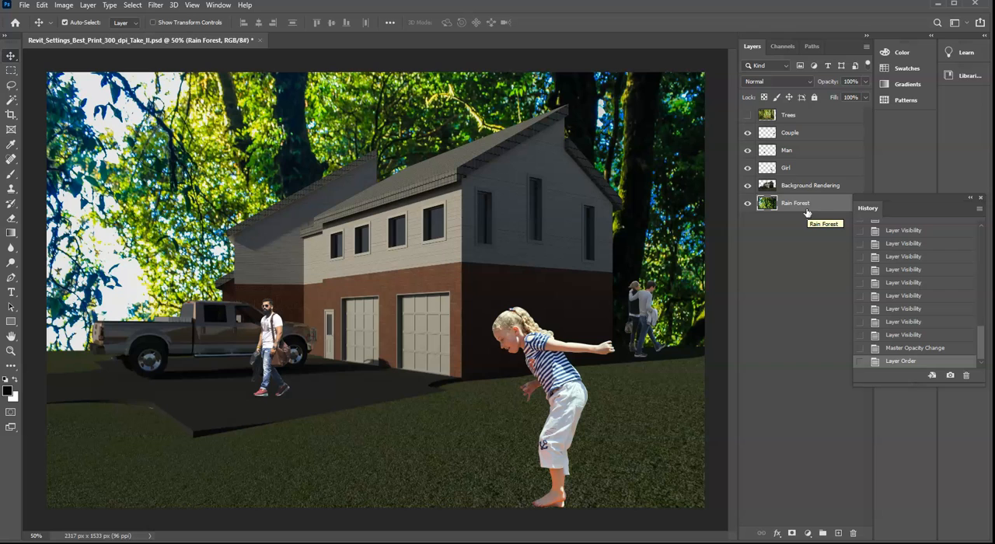
{"action": "left_click", "coordinate": [801, 188]}
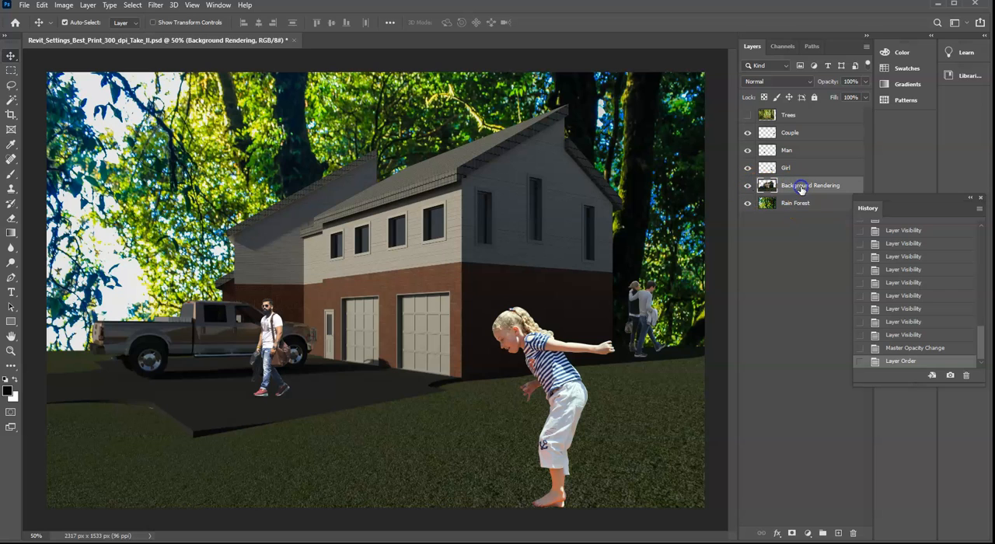
{"action": "left_click_drag", "start_coordinate": [854, 97], "coordinate": [847, 97]}
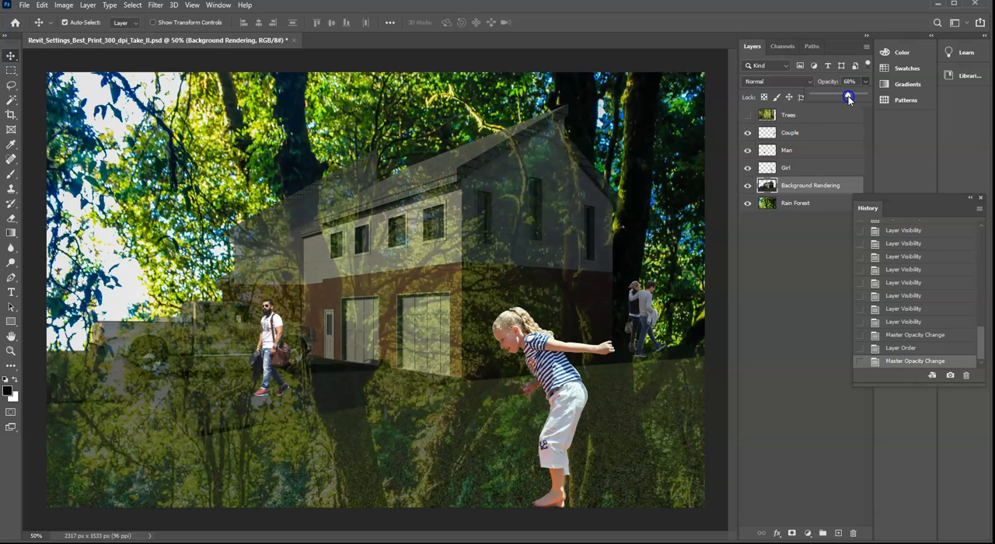
- Try several positions for the Rain Forest image behind the semi-transparent house
{"action": "left_click_drag", "start_coordinate": [660, 157], "coordinate": [589, 144]}
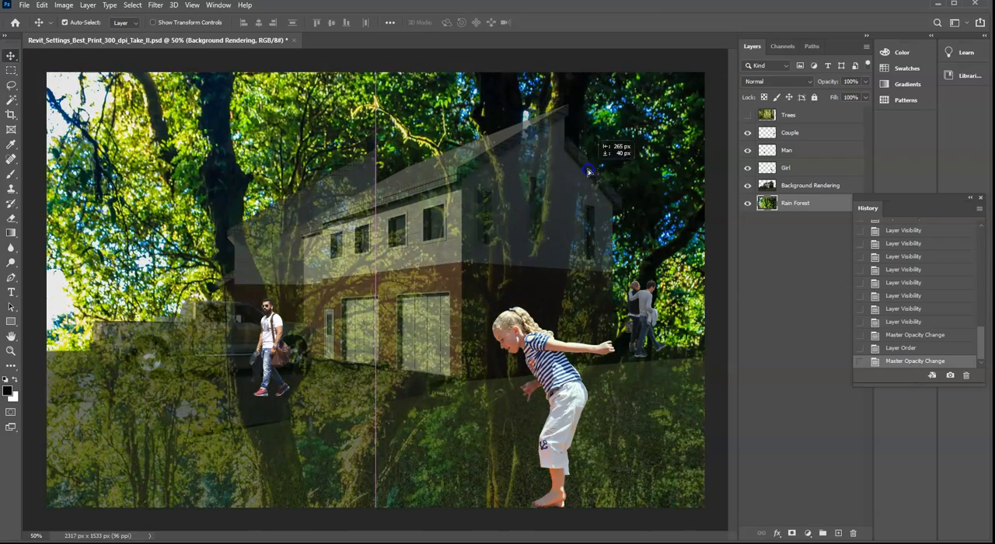
{"action": "left_click_drag", "start_coordinate": [589, 171], "coordinate": [589, 171]}
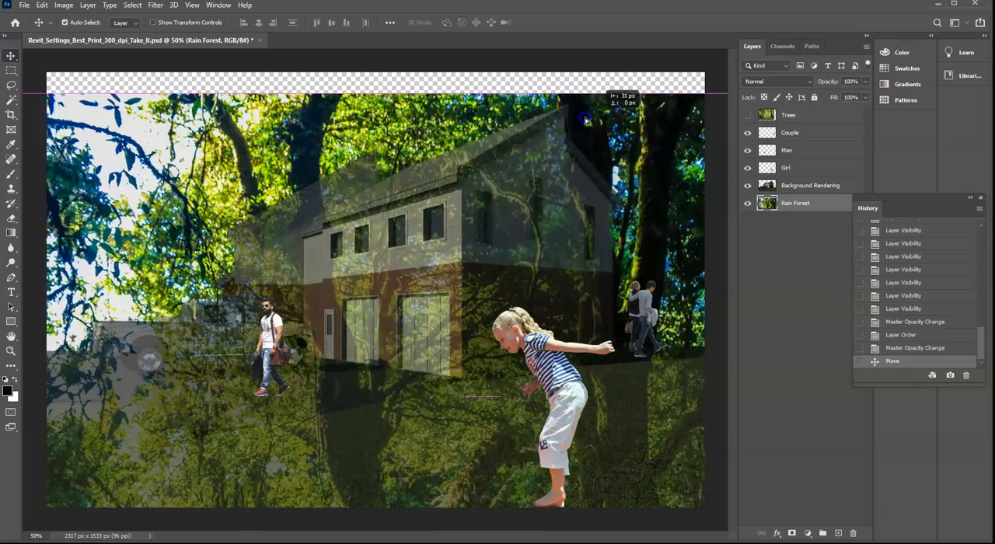
{"action": "left_click_drag", "start_coordinate": [586, 119], "coordinate": [379, 119]}
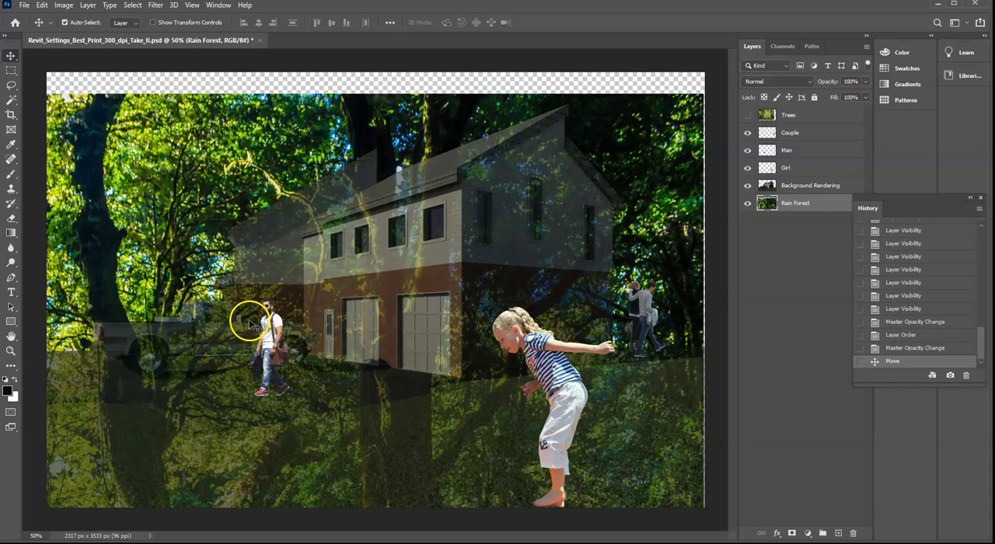
{"action": "left_click_drag", "start_coordinate": [614, 122], "coordinate": [724, 162]}
- Scale the Rain Forest image to about 72.4% with Free Transform, aligned to the canvas's upper-left corner and filling the canvas
{"action": "left_click", "coordinate": [42, 5]}
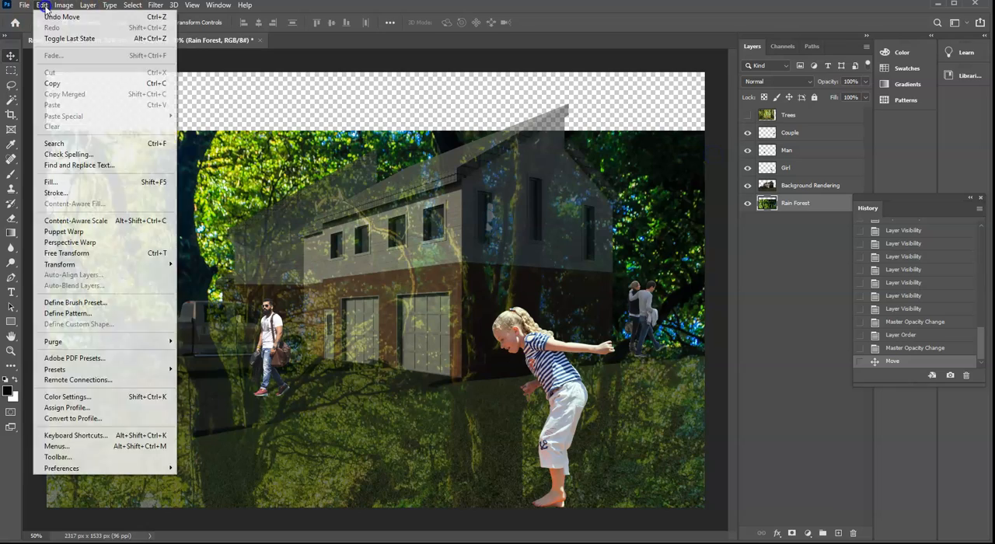
{"action": "left_click", "coordinate": [69, 253]}
{"action": "left_click_drag", "start_coordinate": [141, 185], "coordinate": [323, 184]}
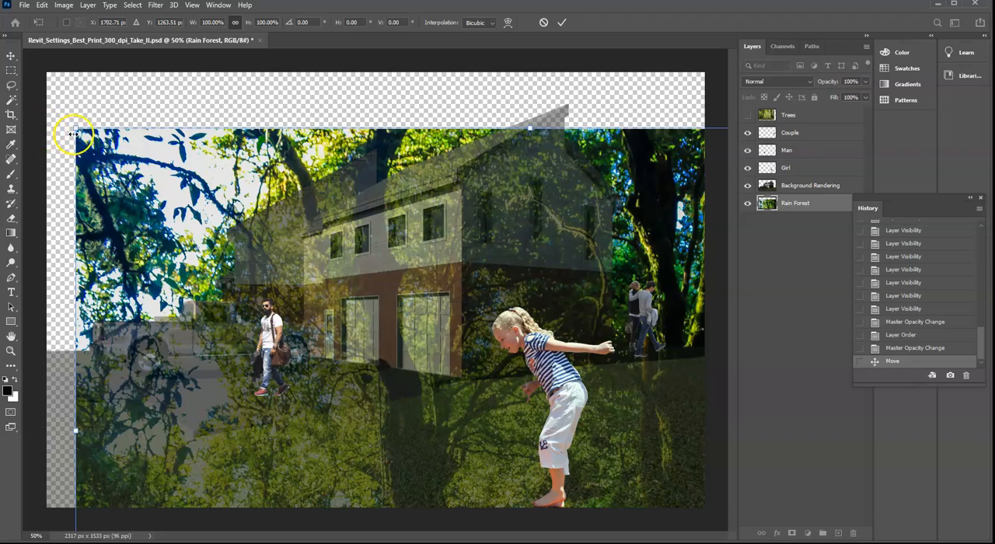
{"action": "mouse_move", "coordinate": [74, 129]}
{"action": "left_mouse_down"}
{"action": "mouse_move", "coordinate": [170, 242]}
{"action": "mouse_move", "coordinate": [187, 227]}
{"action": "mouse_move", "coordinate": [49, 91]}
{"action": "mouse_move", "coordinate": [138, 158]}
{"action": "mouse_move", "coordinate": [67, 101]}
{"action": "mouse_move", "coordinate": [127, 166]}
{"action": "mouse_move", "coordinate": [153, 175]}
{"action": "mouse_move", "coordinate": [68, 112]}
{"action": "mouse_move", "coordinate": [83, 126]}
{"action": "left_mouse_up"}
{"action": "mouse_move", "coordinate": [56, 89]}
{"action": "left_mouse_down"}
{"action": "mouse_move", "coordinate": [151, 184]}
{"action": "mouse_move", "coordinate": [100, 112]}
{"action": "mouse_move", "coordinate": [49, 74]}
{"action": "left_mouse_up"}
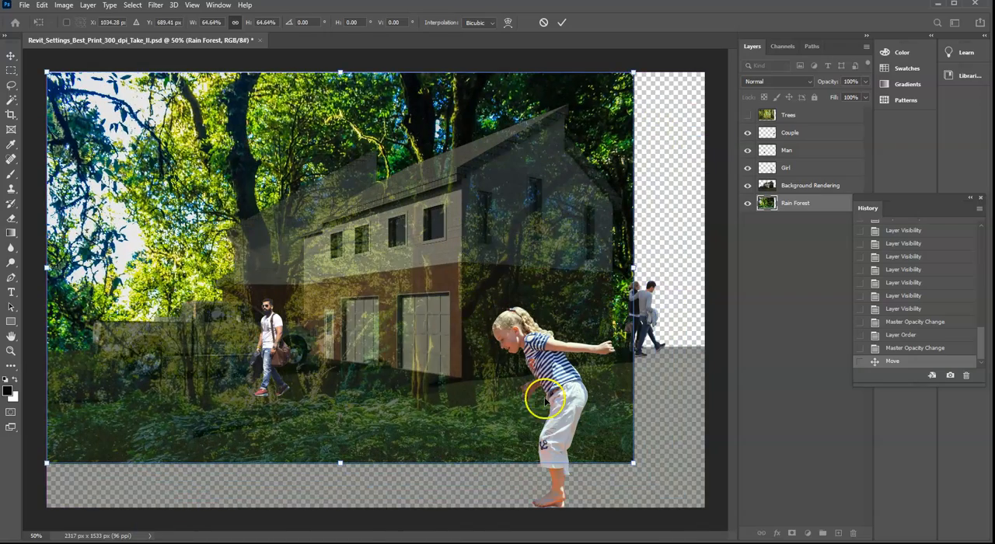
{"action": "left_click_drag", "start_coordinate": [633, 465], "coordinate": [709, 505]}
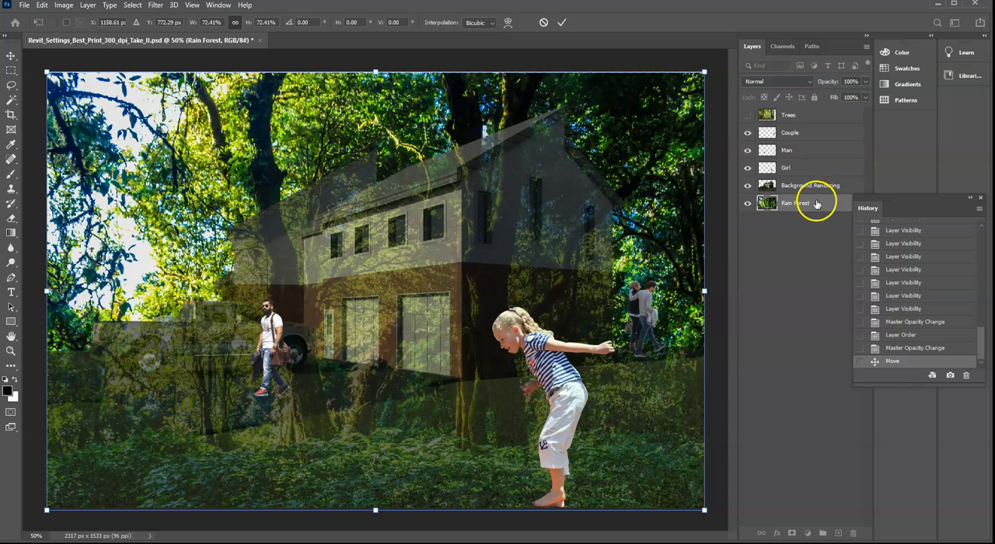
- Restore the Background Rendering layer's opacity to 100%
{"action": "left_click", "coordinate": [813, 186]}
{"action": "left_click", "coordinate": [865, 81]}
{"action": "left_click_drag", "start_coordinate": [848, 97], "coordinate": [865, 95]}
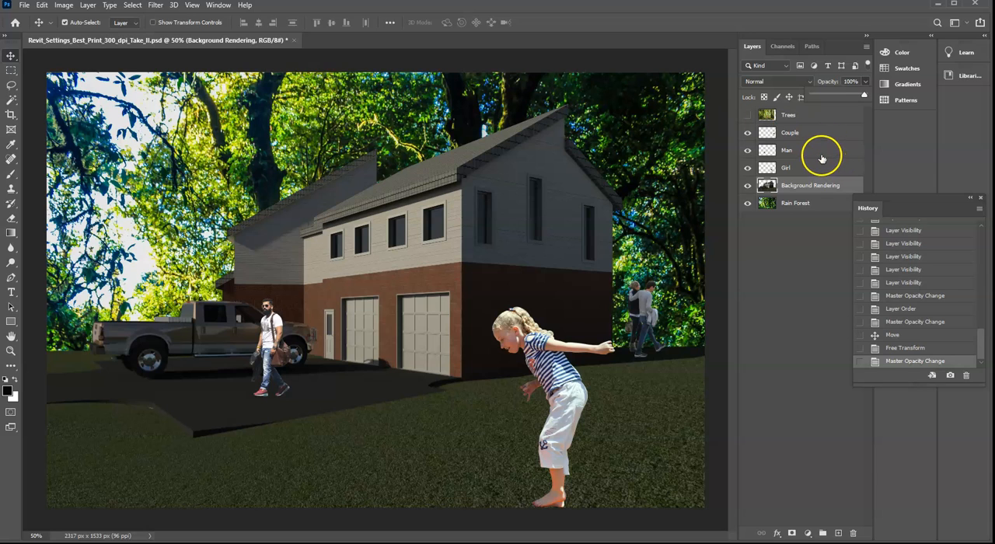
- Hide the Rain Forest layer and show the Trees layer
{"action": "left_click", "coordinate": [747, 203]}
{"action": "left_click", "coordinate": [802, 116]}
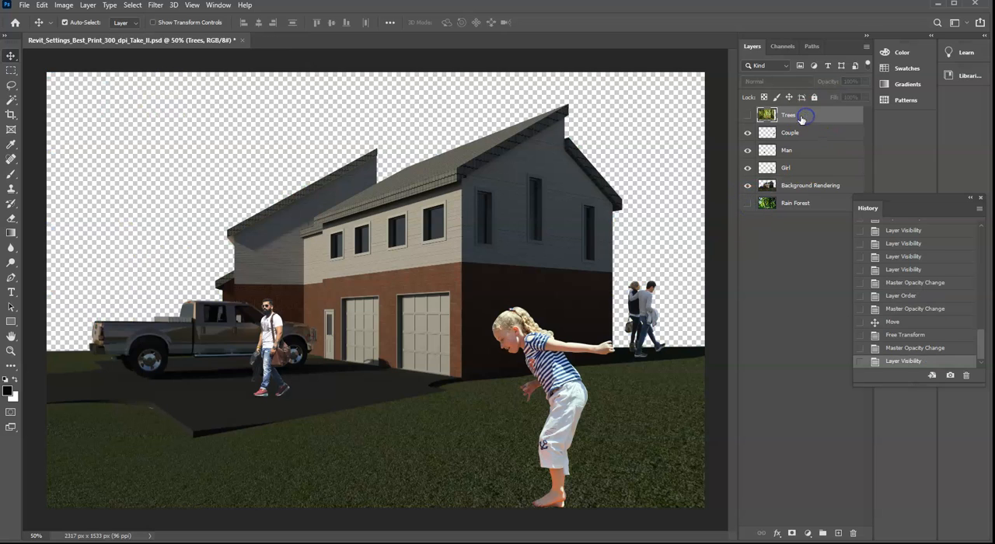
{"action": "left_click", "coordinate": [748, 115]}
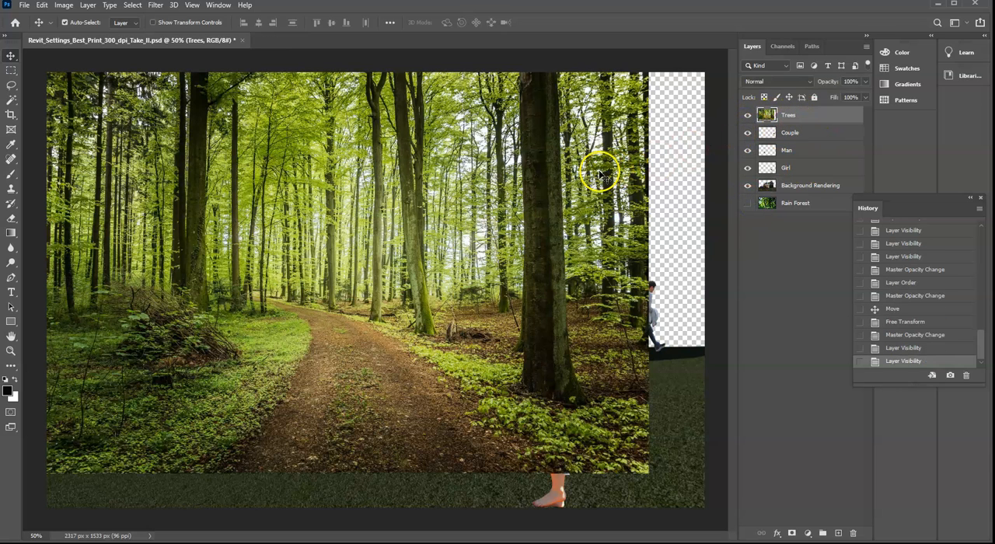
- Scale the Trees image to about 109.55% with Free Transform, aligned to the canvas's upper-left corner and filling the canvas
{"action": "left_click_drag", "start_coordinate": [601, 174], "coordinate": [624, 151]}
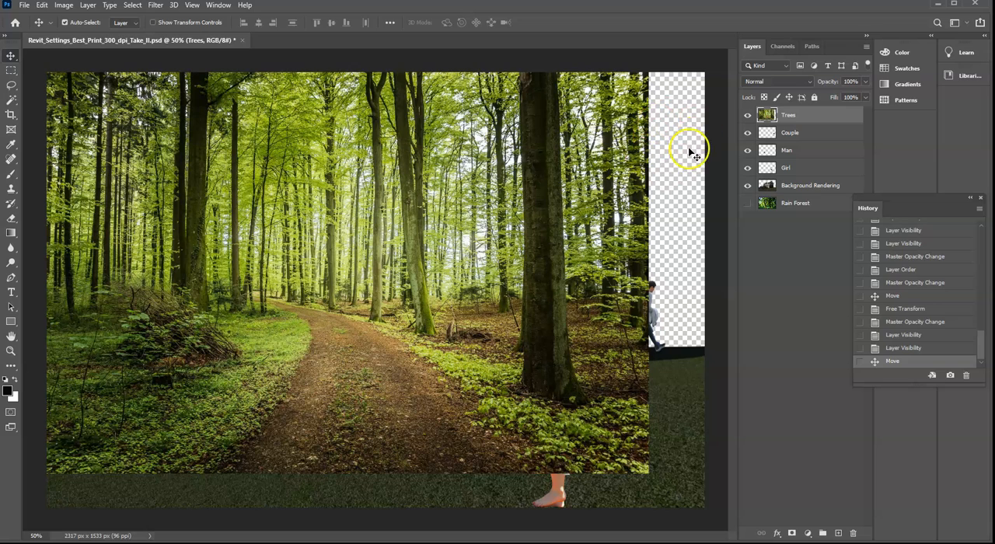
{"action": "left_click", "coordinate": [41, 5]}
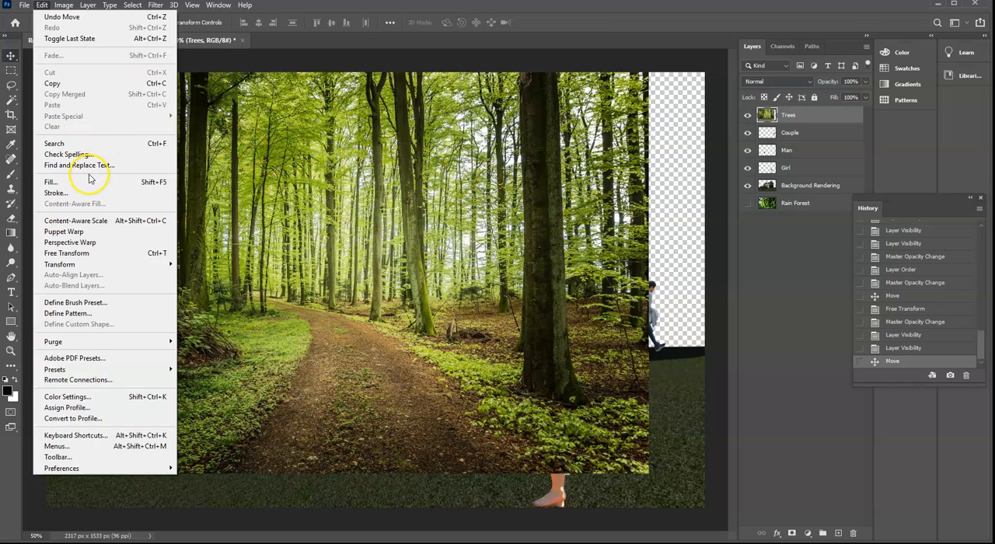
{"action": "mouse_move", "coordinate": [82, 267]}
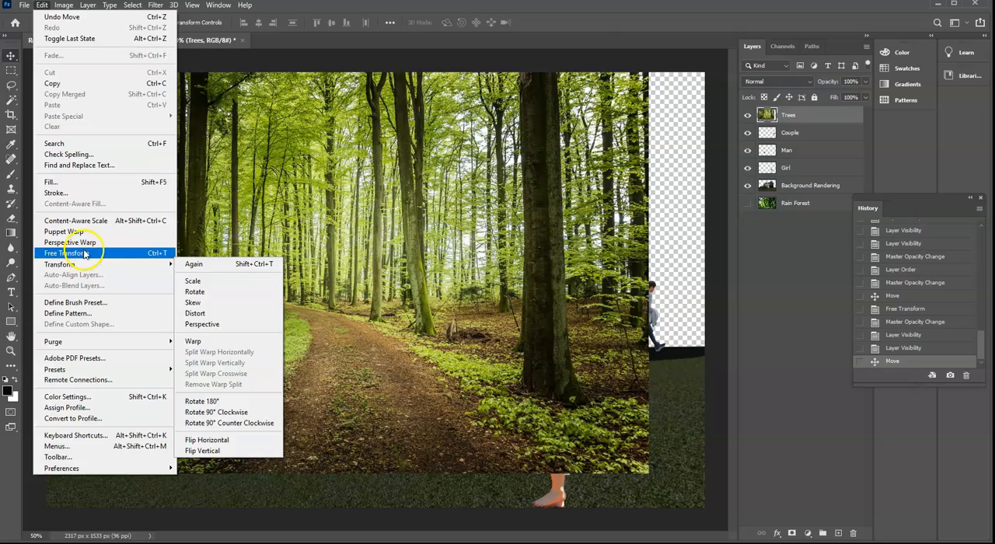
{"action": "left_click", "coordinate": [103, 253]}
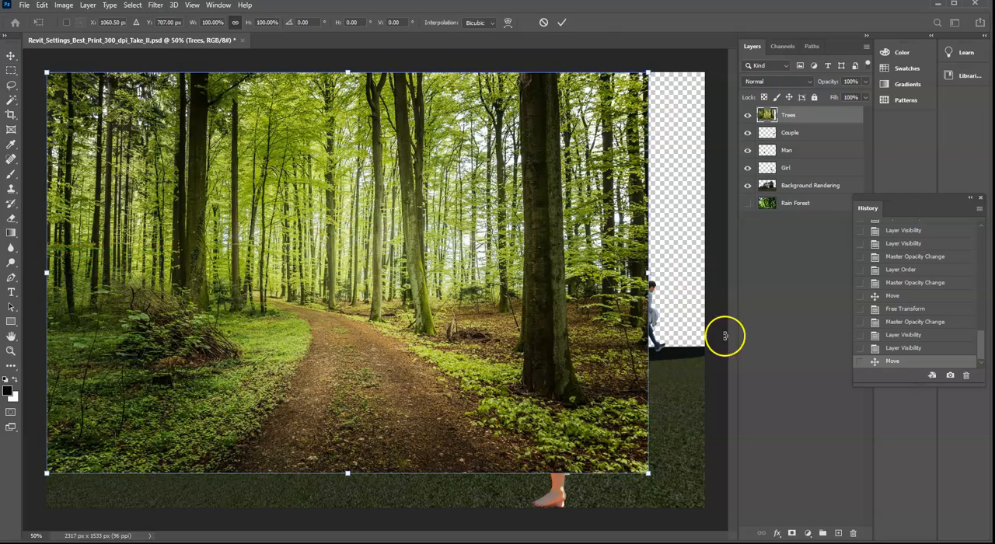
{"action": "left_click_drag", "start_coordinate": [648, 472], "coordinate": [707, 512]}
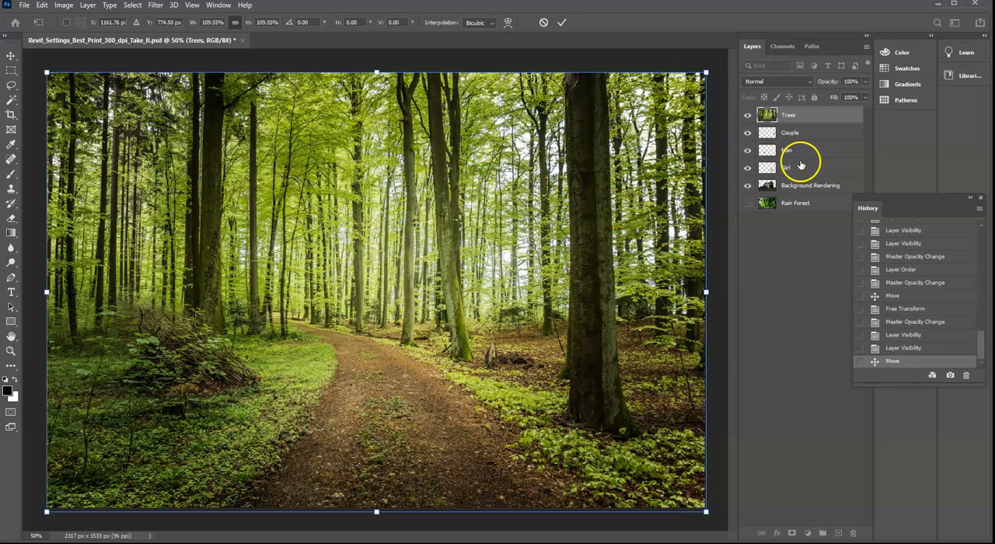
{"action": "key", "text": "Return"}
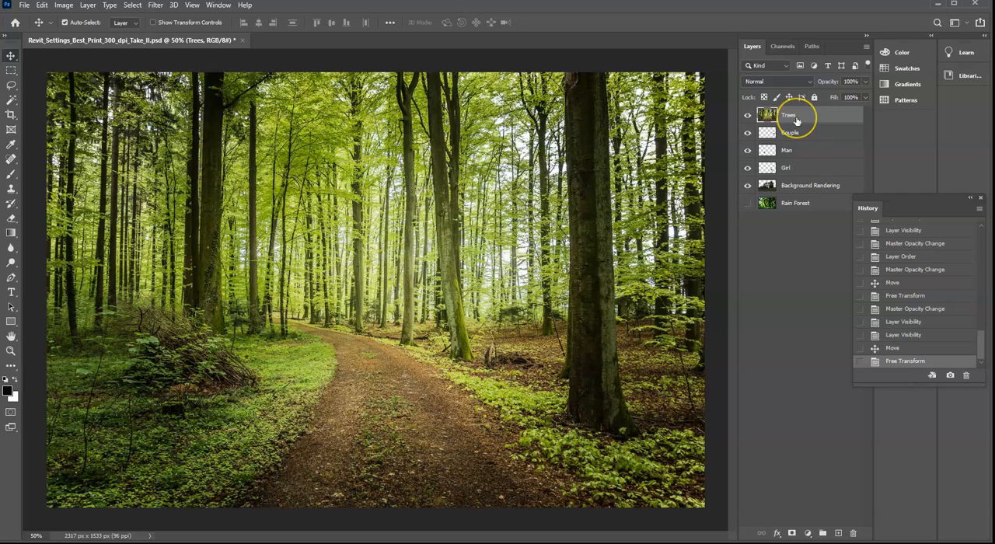
- Move the Trees layer beneath Background Rendering and compare it with Rain Forest as backdrop, leaving Trees shown and Rain Forest hidden
{"action": "left_click_drag", "start_coordinate": [796, 120], "coordinate": [798, 195]}
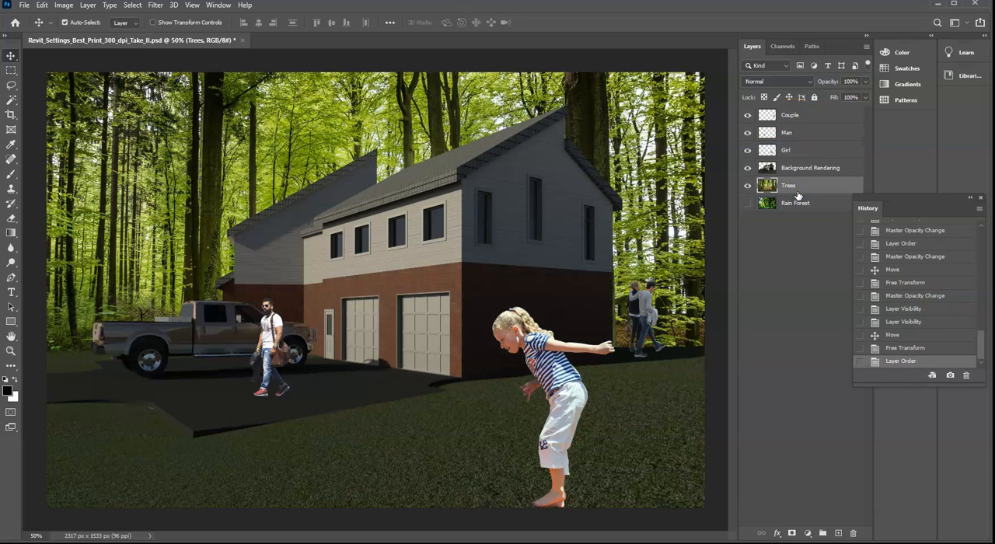
{"action": "left_click", "coordinate": [747, 203]}
{"action": "left_click", "coordinate": [748, 186]}
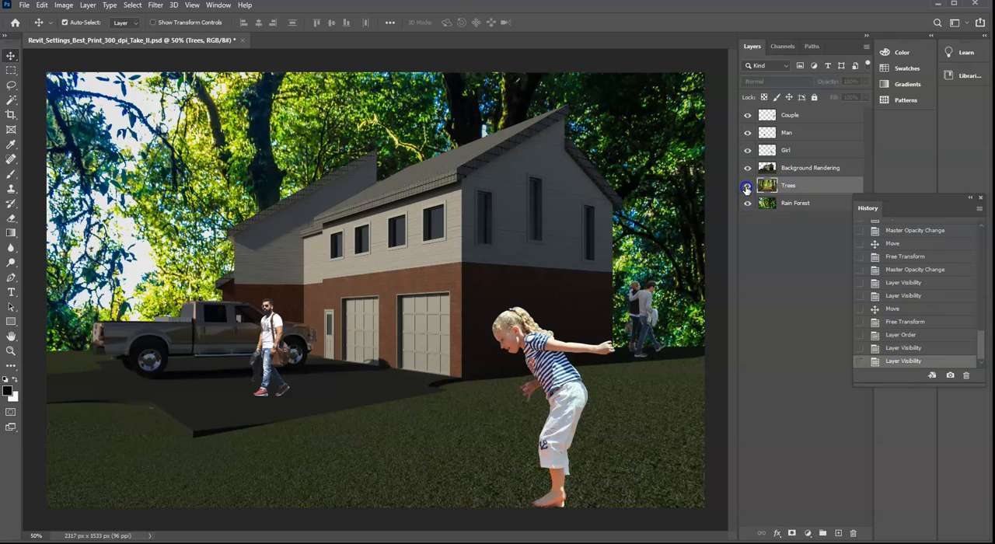
{"action": "left_click", "coordinate": [746, 188]}
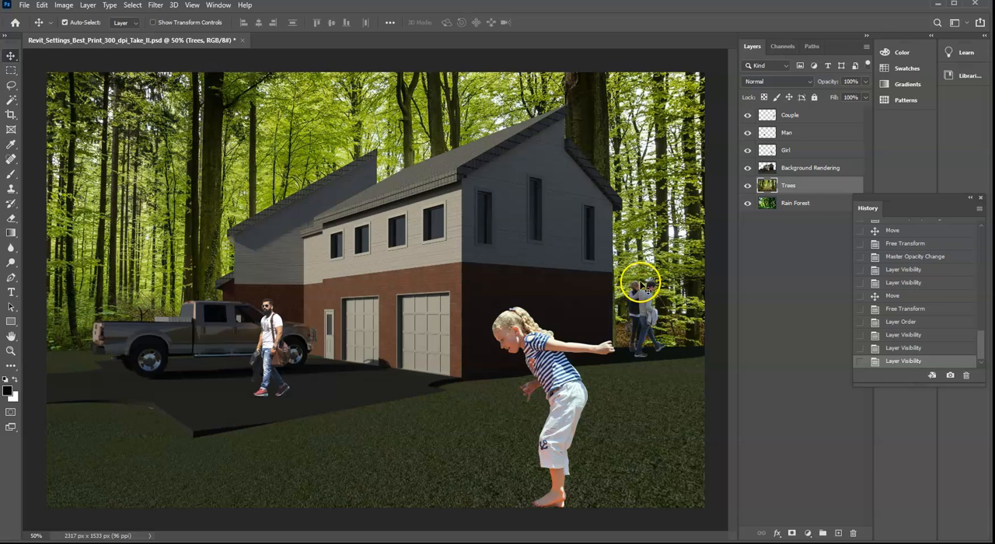
{"action": "left_click", "coordinate": [748, 203]}
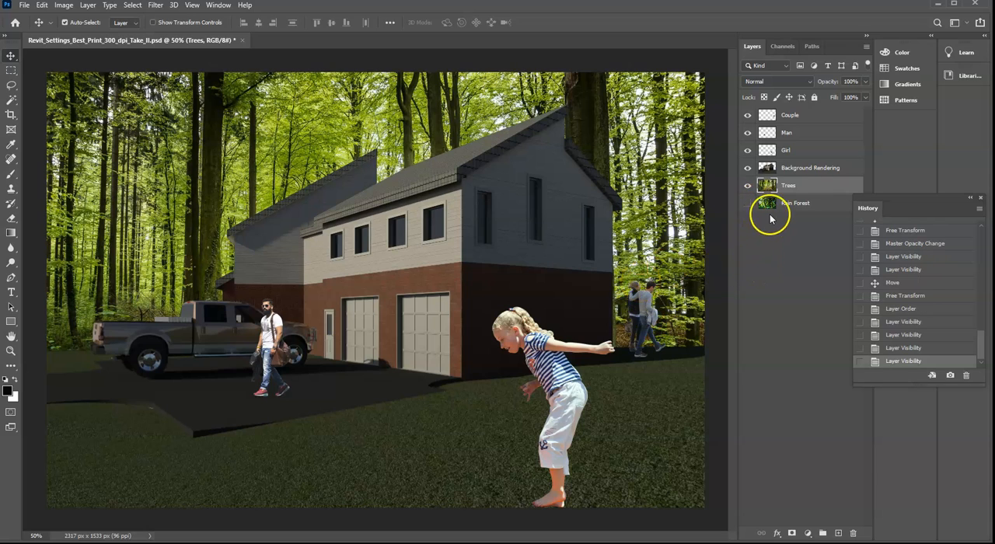
- Lower the Trees layer's opacity to about 33% and deselect the layer
{"action": "left_click", "coordinate": [865, 82]}
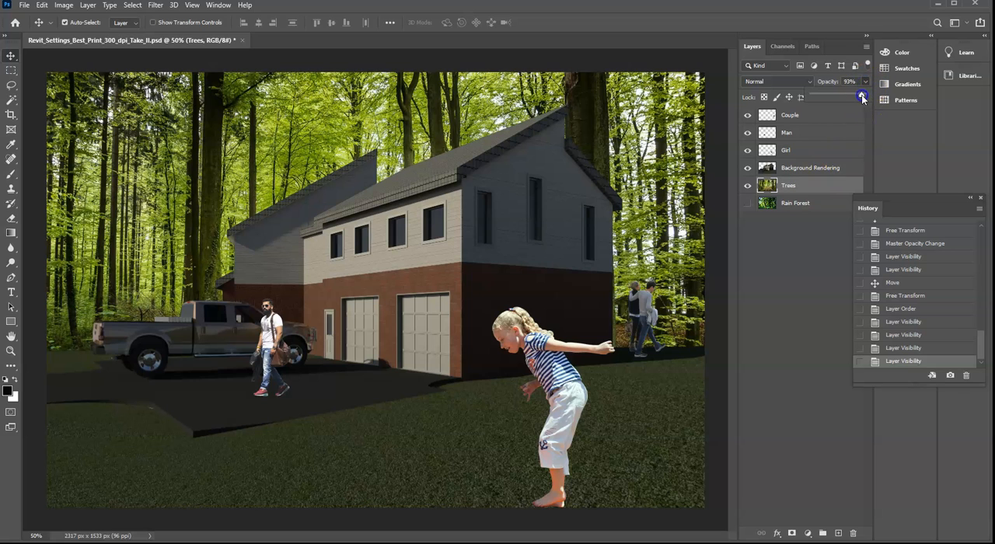
{"action": "left_click_drag", "start_coordinate": [835, 97], "coordinate": [829, 96]}
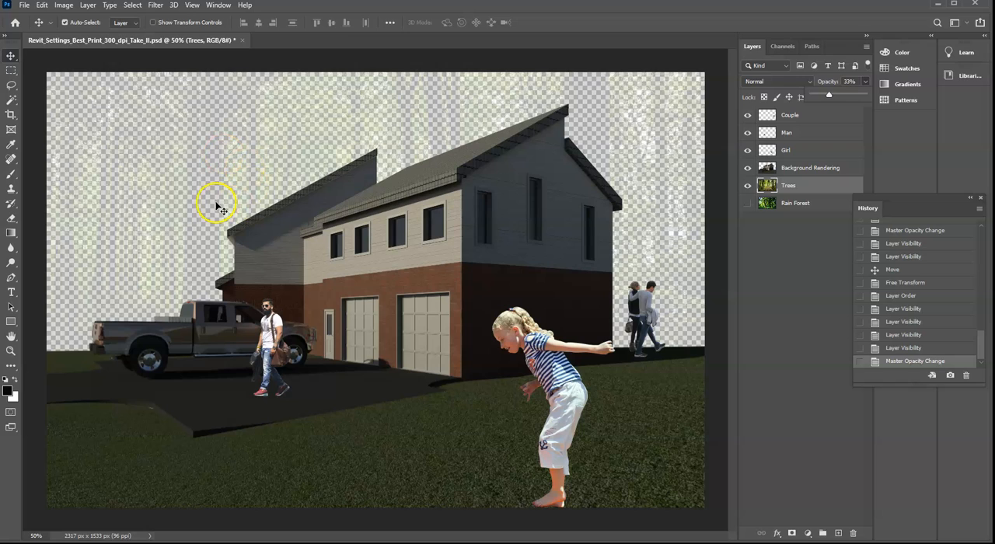
{"action": "left_click", "coordinate": [782, 287]}
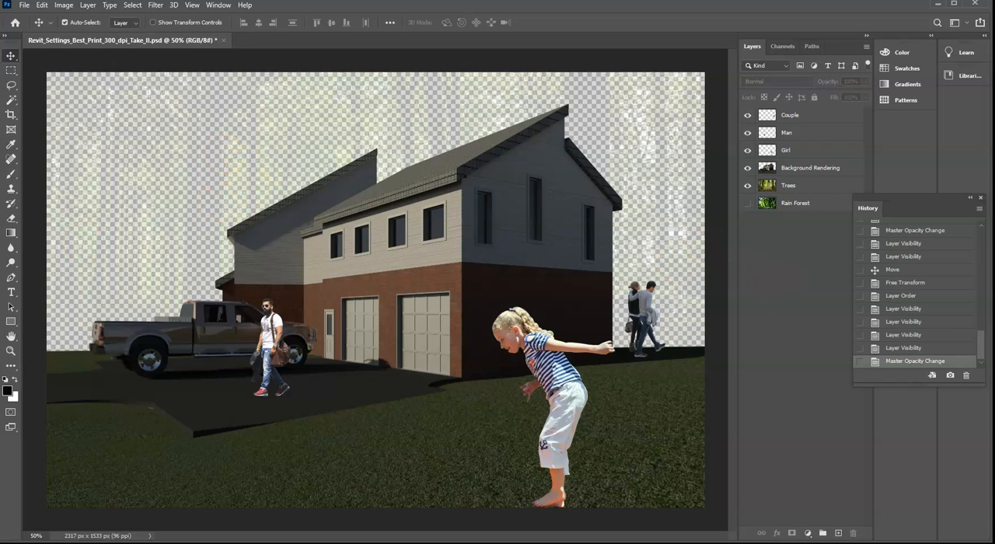
- Swap the foreground and background colors to make white the foreground color, and check it in the Color Picker
{"action": "left_click", "coordinate": [15, 380]}
{"action": "left_click", "coordinate": [8, 391]}
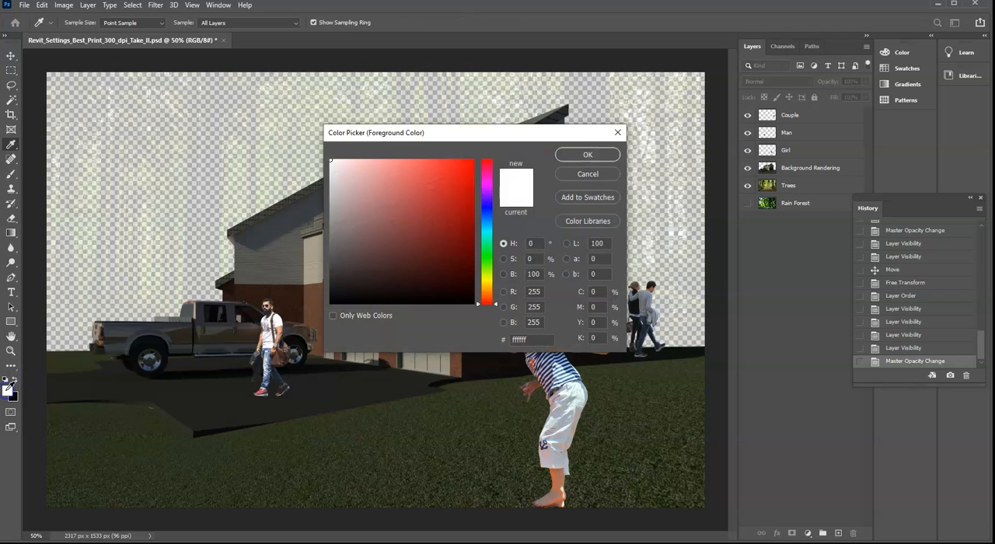
{"action": "left_click", "coordinate": [581, 171]}
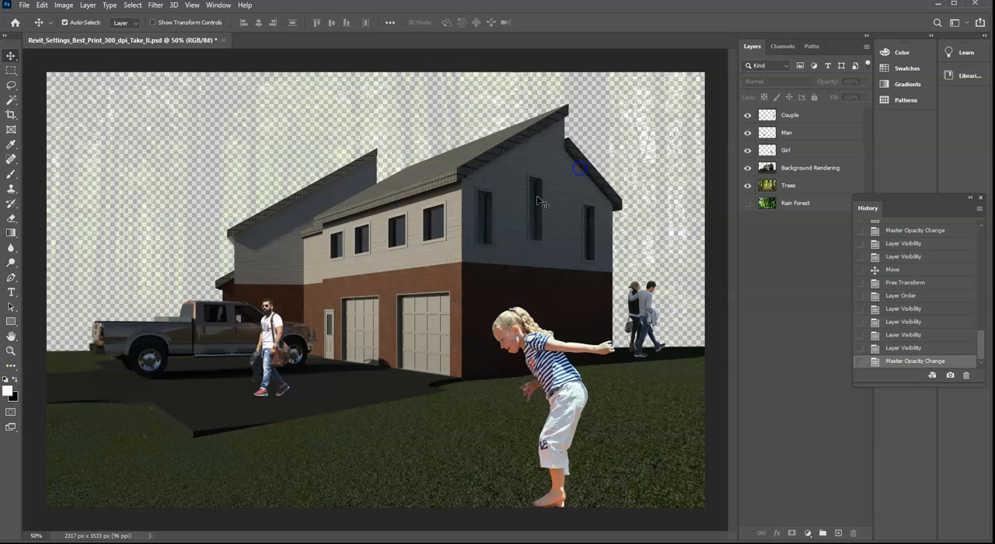
- Try a red in the foreground Color Picker, then set the foreground color to pure white with R, G and B at 255
{"action": "left_click", "coordinate": [15, 381]}
{"action": "left_click", "coordinate": [8, 393]}
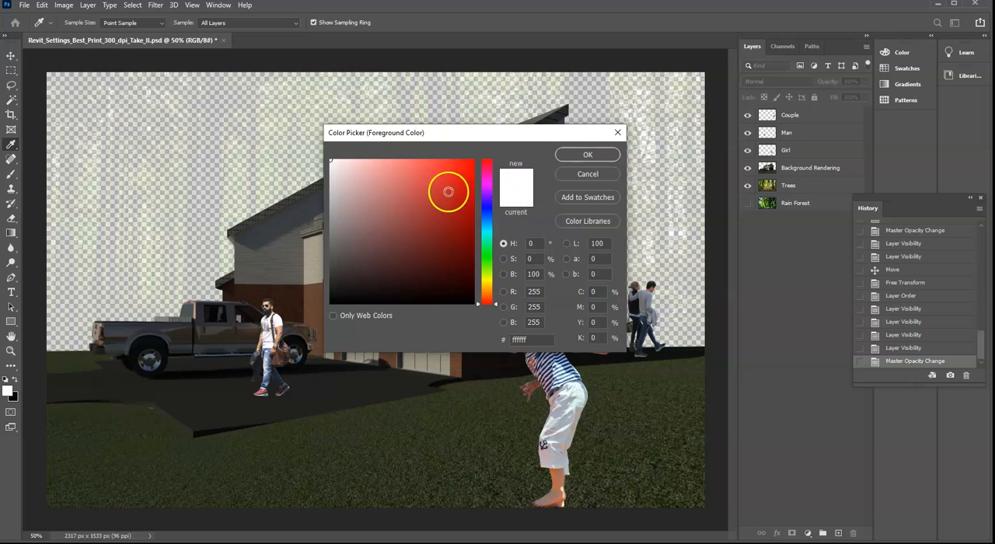
{"action": "left_click", "coordinate": [447, 191]}
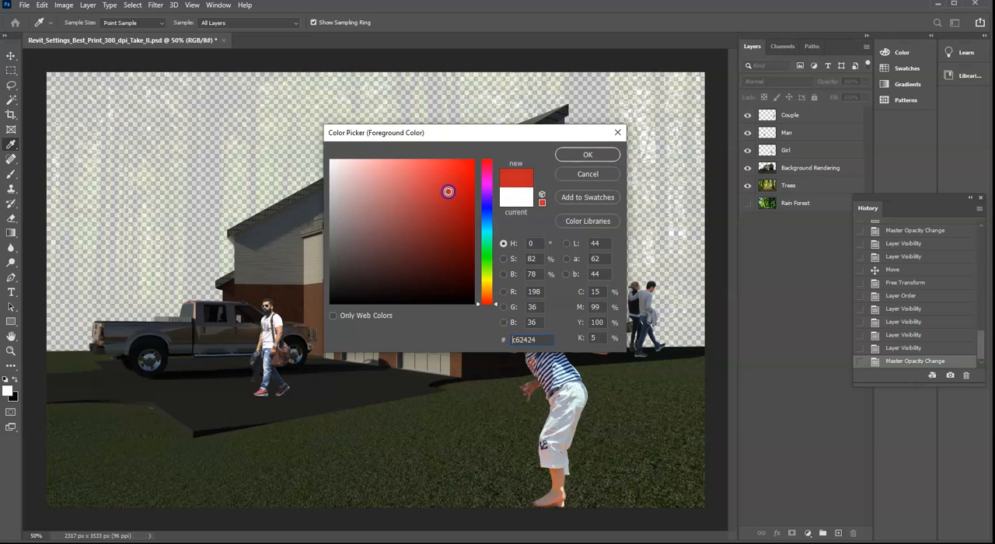
{"action": "left_click", "coordinate": [331, 161]}
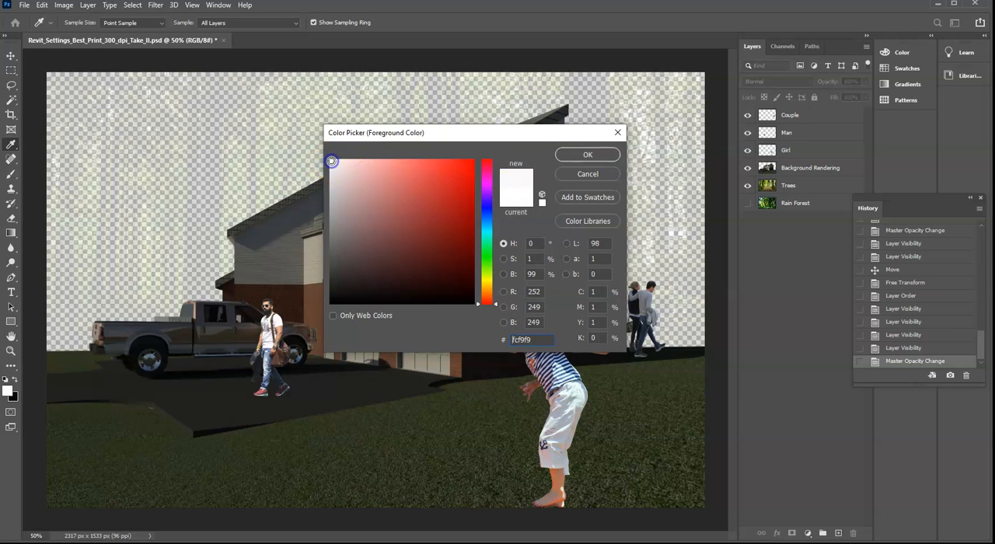
{"action": "left_click", "coordinate": [511, 293]}
{"action": "type", "text": "255"}
{"action": "left_click", "coordinate": [518, 308]}
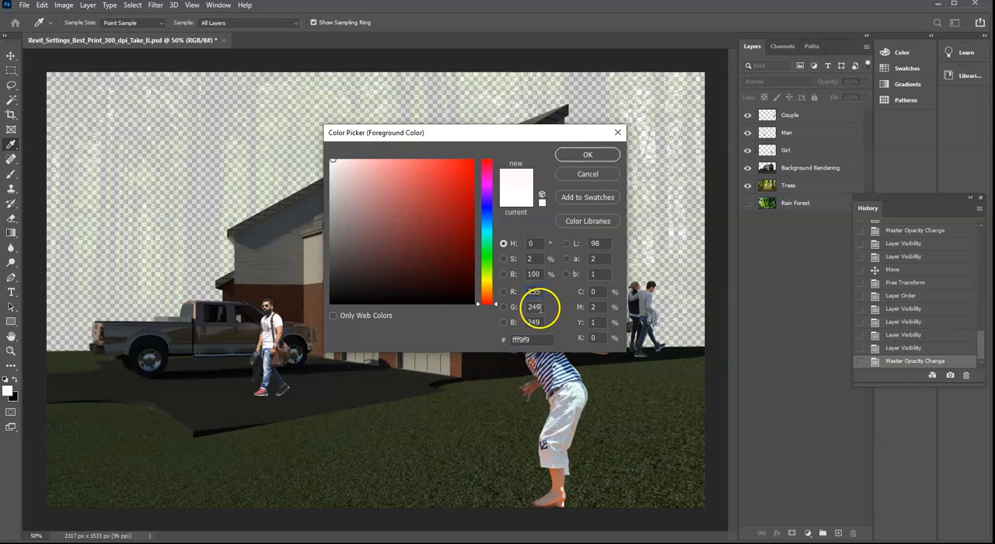
{"action": "type", "text": "255"}
{"action": "left_click", "coordinate": [517, 323]}
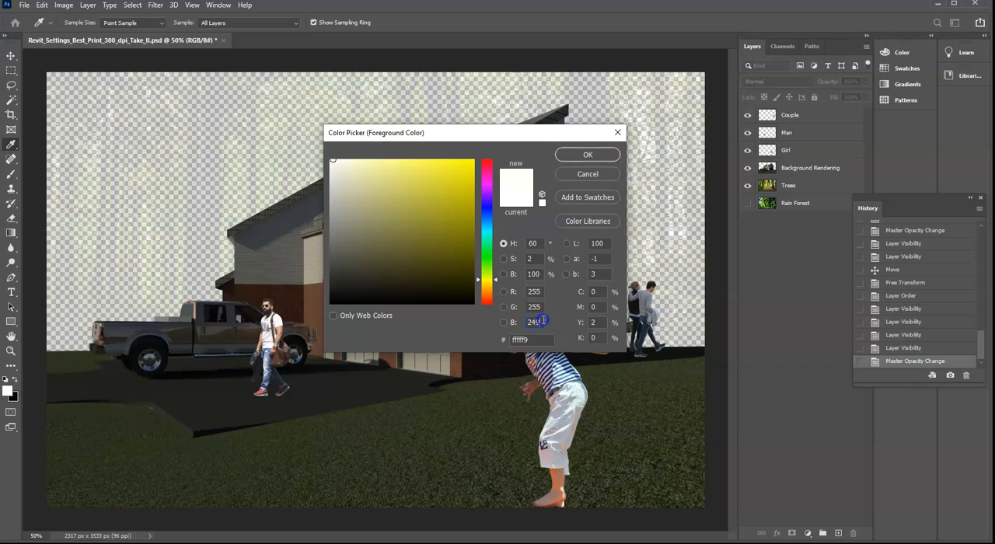
{"action": "type", "text": "255"}
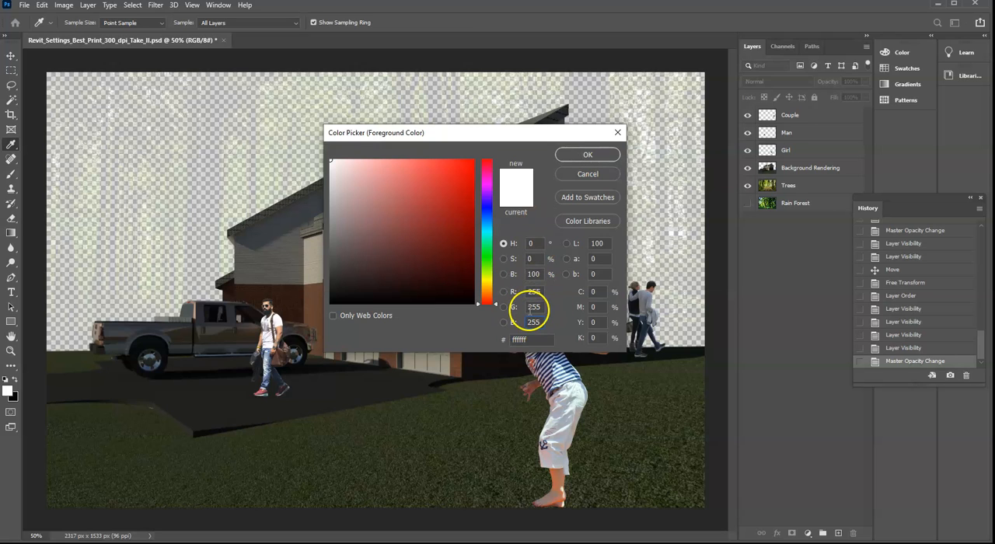
{"action": "left_click", "coordinate": [601, 156]}
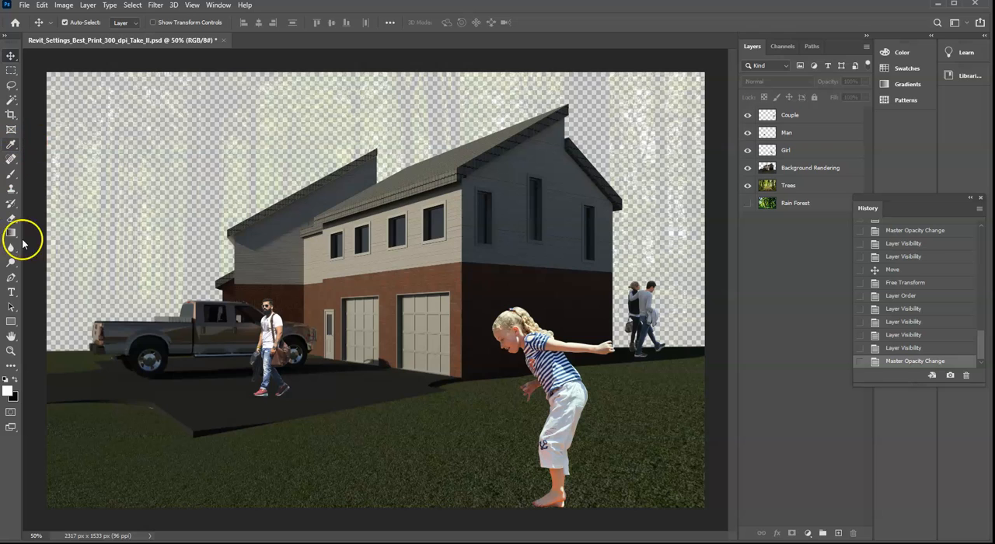
- Draw a white rectangle about 2339 × 1565 px that covers the whole canvas
{"action": "left_click", "coordinate": [11, 321]}
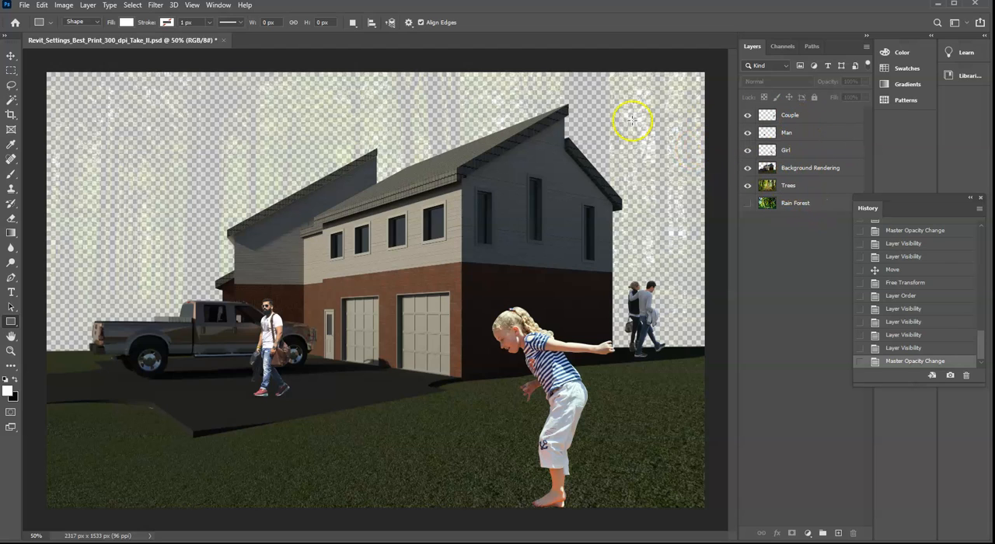
{"action": "left_click_drag", "start_coordinate": [45, 71], "coordinate": [707, 512]}
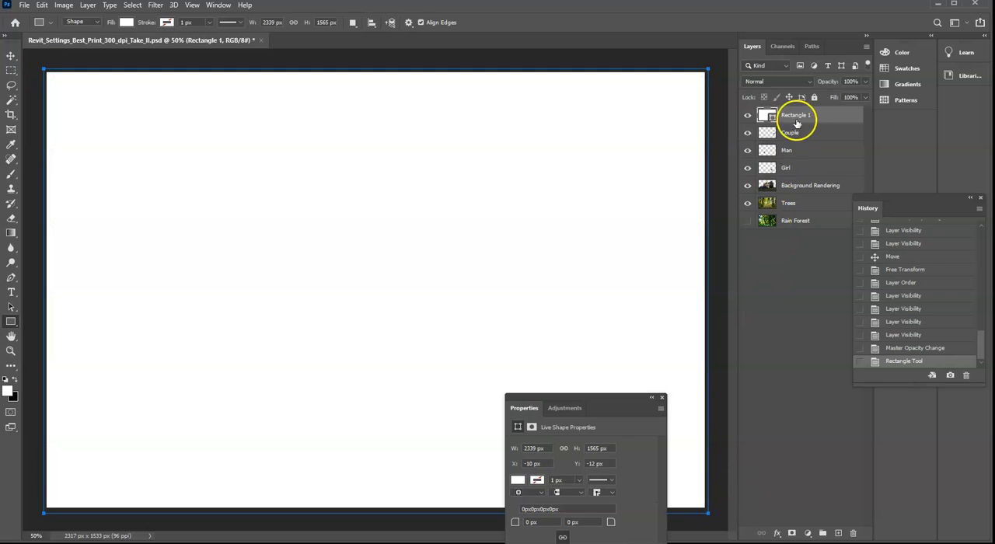
- Place the Rectangle 1 layer between Trees and Rain Forest, and preview the backdrop with Trees hidden and shown
{"action": "left_click", "coordinate": [783, 118]}
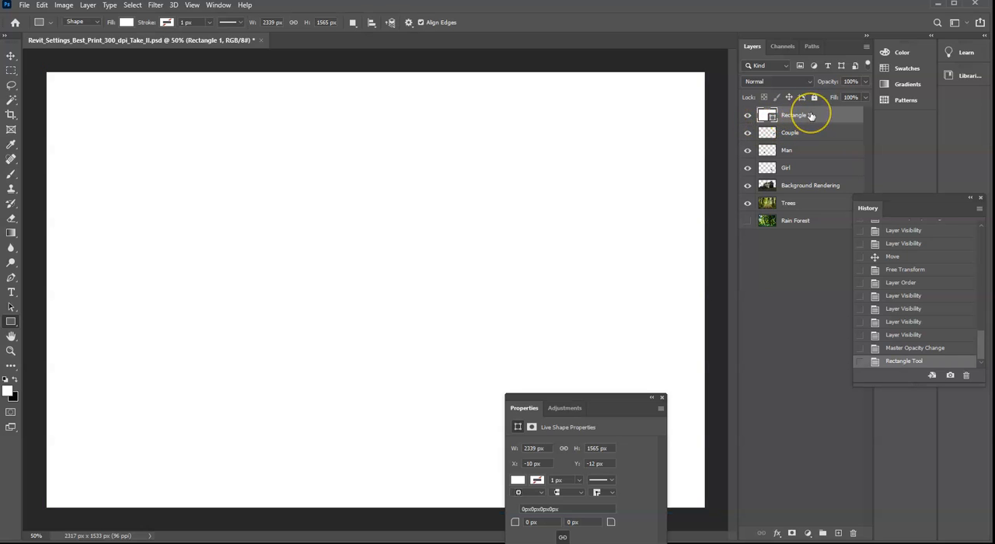
{"action": "left_click_drag", "start_coordinate": [811, 115], "coordinate": [820, 212]}
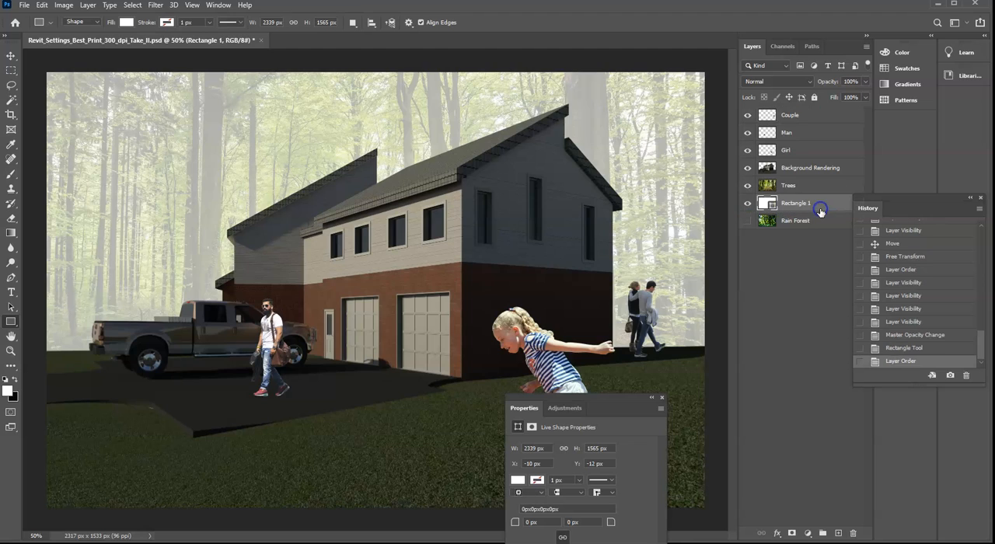
{"action": "left_click", "coordinate": [748, 186]}
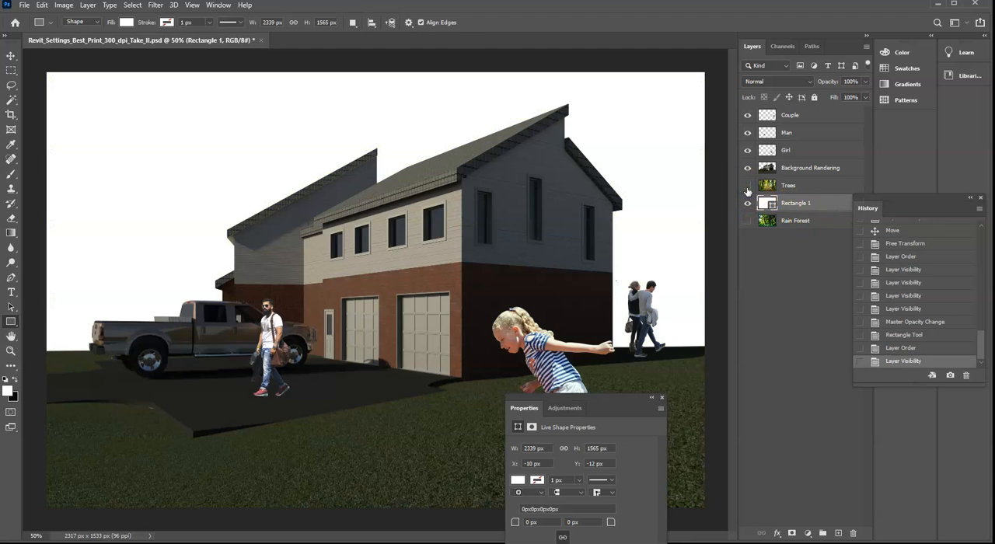
{"action": "left_click", "coordinate": [747, 186]}
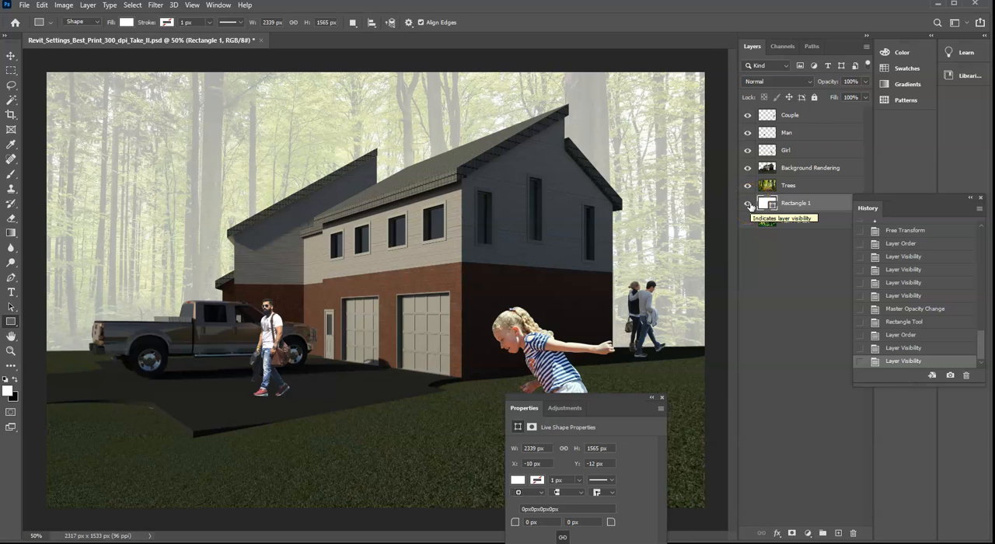
{"action": "left_click", "coordinate": [24, 6]}
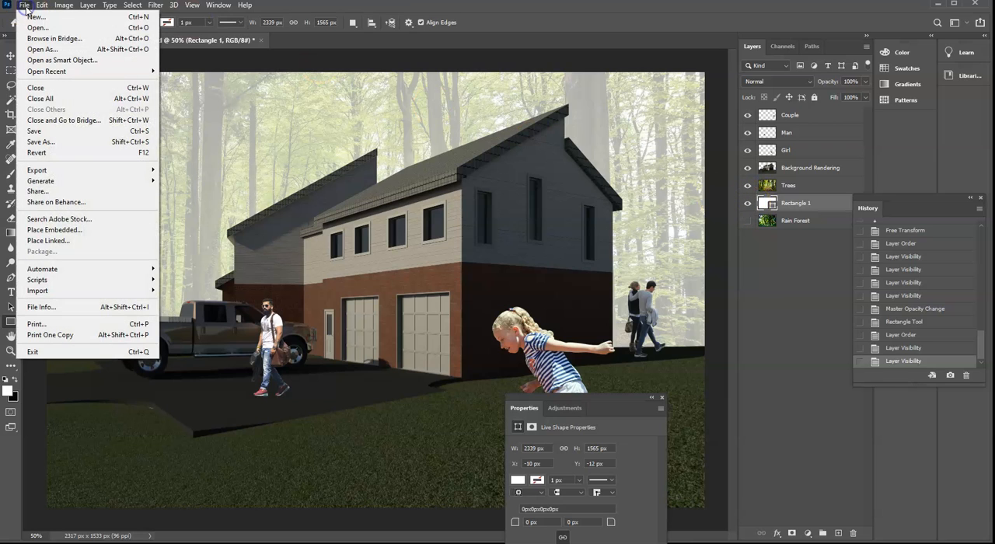
{"action": "left_click", "coordinate": [59, 145]}
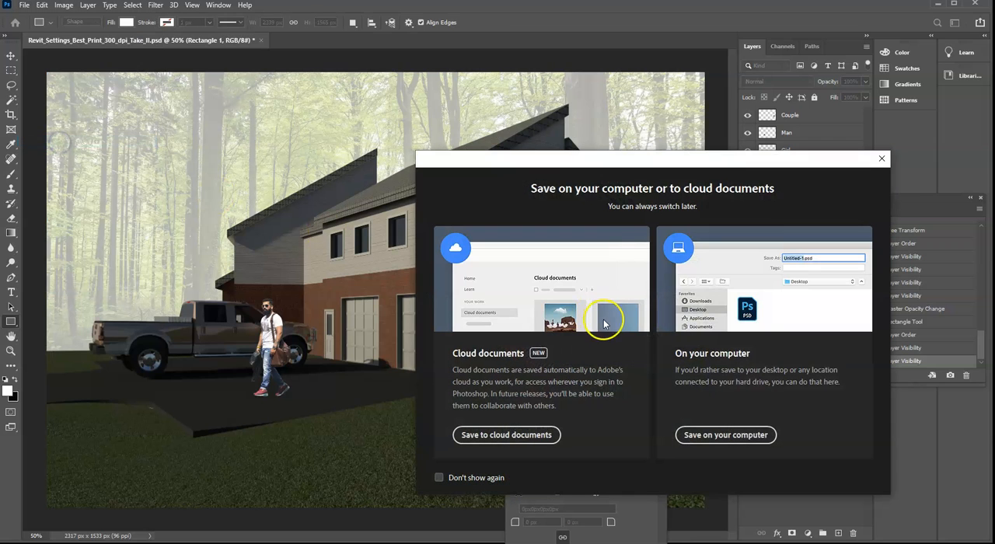
{"action": "left_click", "coordinate": [882, 158]}
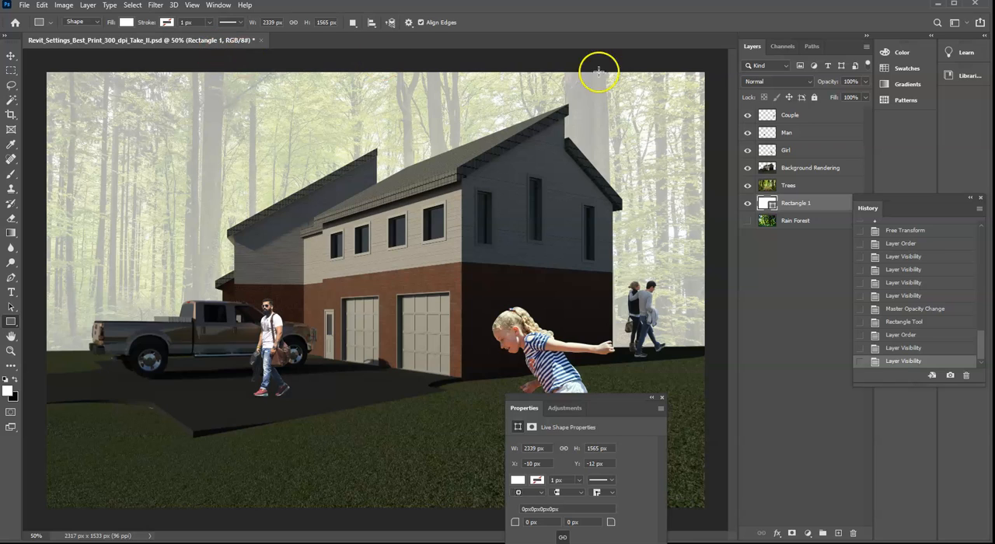
- Compare the backdrop with the Trees and Rectangle 1 layers hidden and shown, leaving both layers visible
{"action": "left_click", "coordinate": [748, 186]}
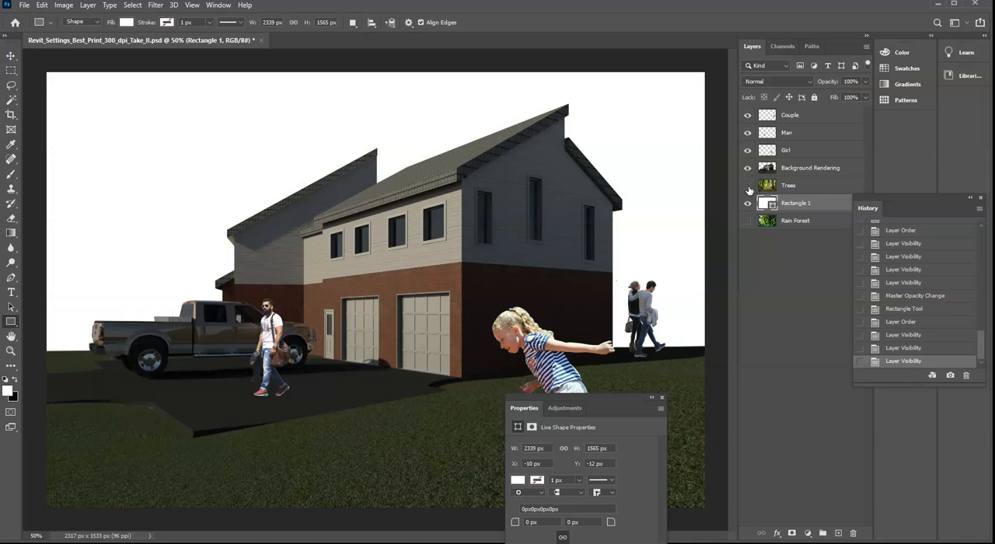
{"action": "left_click", "coordinate": [748, 186]}
{"action": "left_click", "coordinate": [748, 203]}
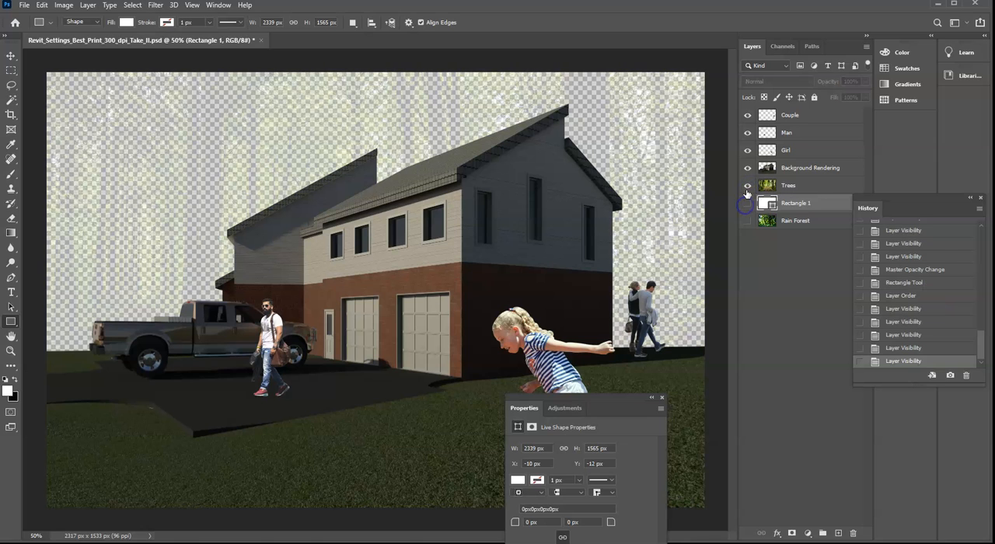
{"action": "left_click", "coordinate": [748, 185]}
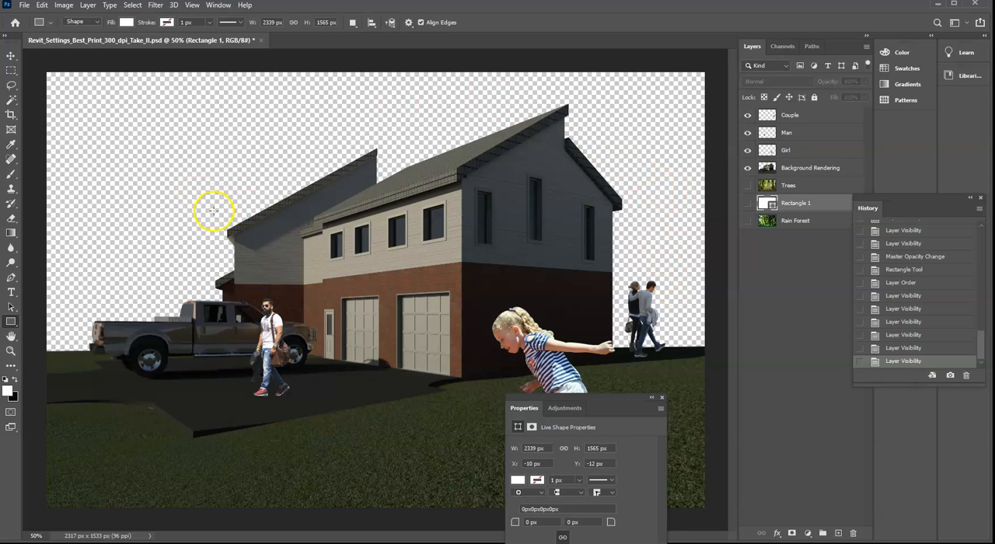
{"action": "left_click", "coordinate": [748, 203]}
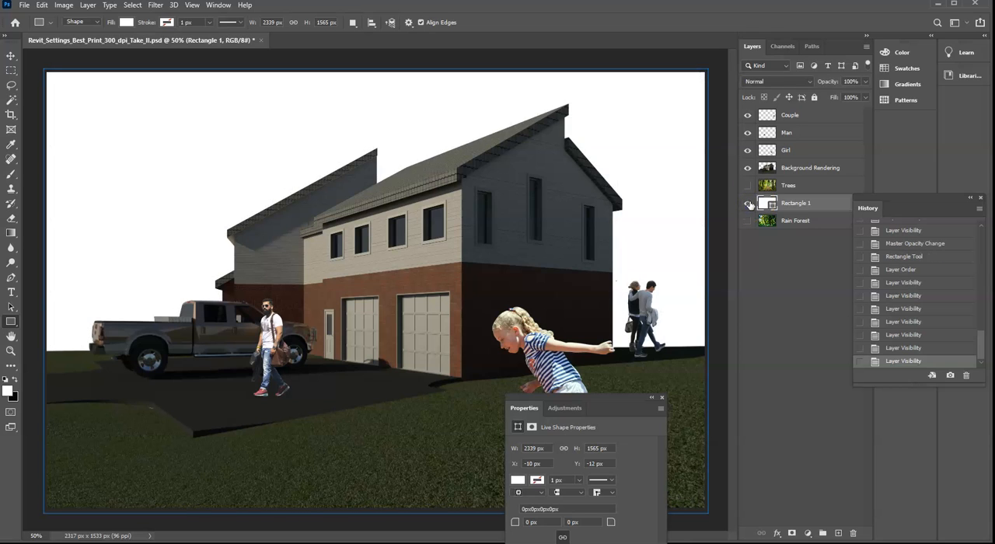
{"action": "left_click", "coordinate": [749, 204]}
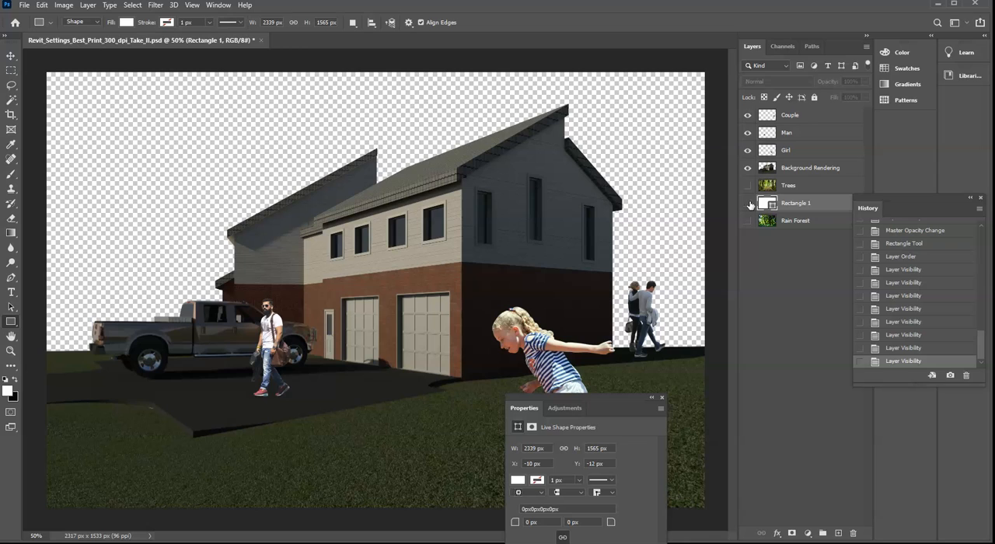
{"action": "left_click", "coordinate": [749, 204]}
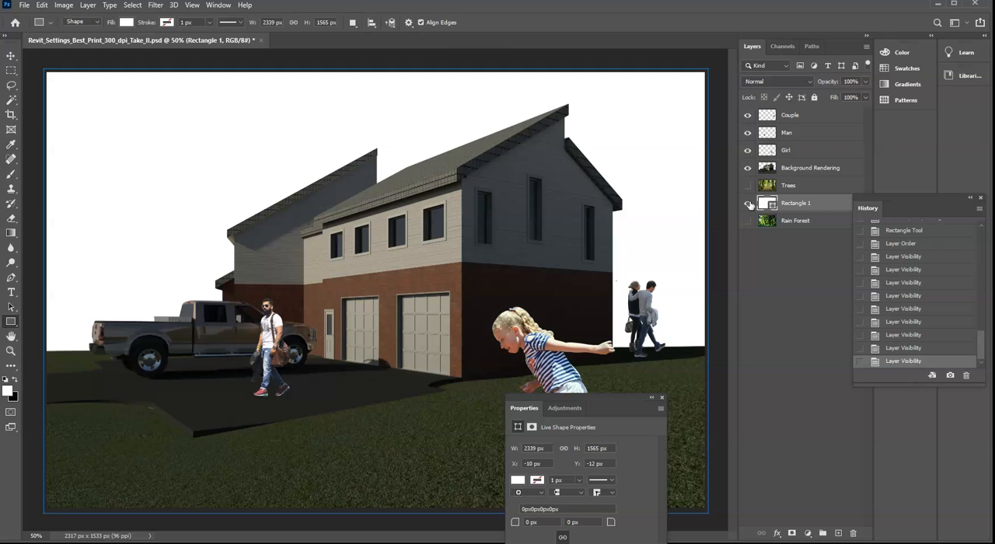
{"action": "left_click", "coordinate": [748, 203]}
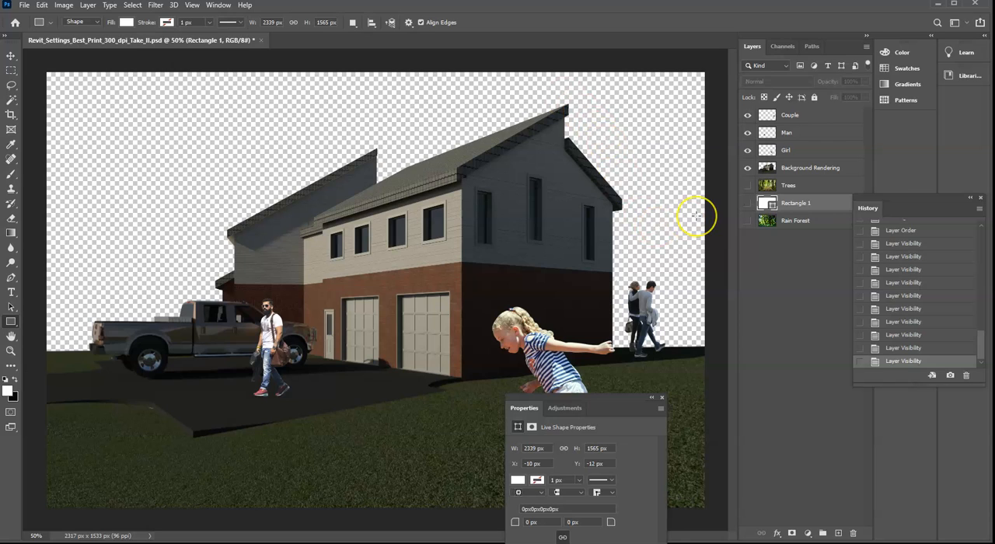
{"action": "left_click", "coordinate": [748, 204]}
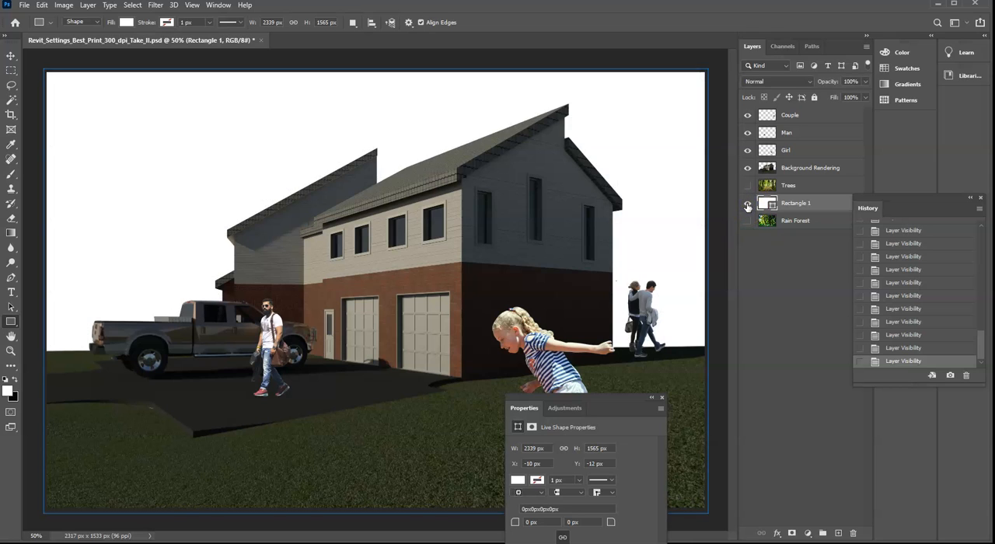
{"action": "left_click", "coordinate": [748, 186]}
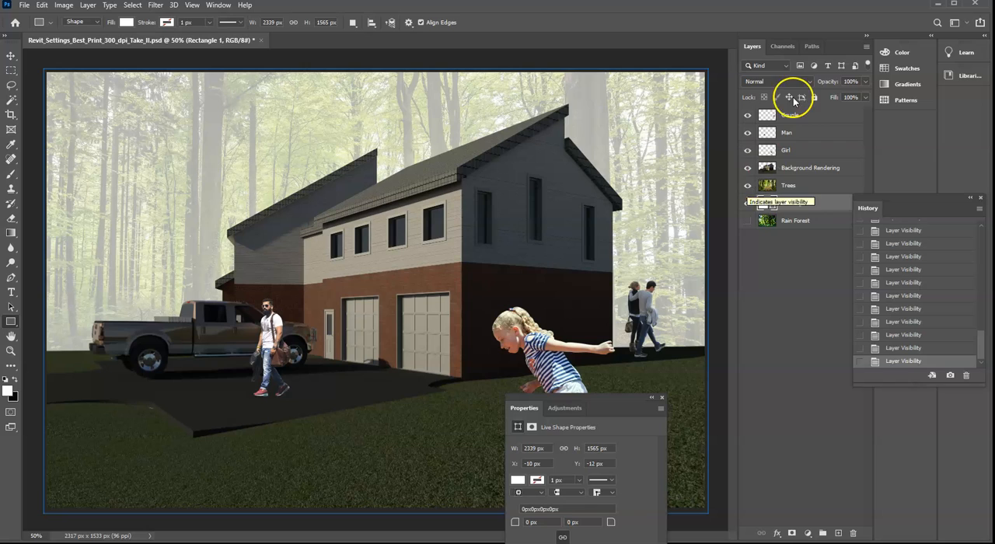
- Keep the Rectangle 1 layer's opacity at 100% and set the Trees layer's opacity to 29%
{"action": "left_click", "coordinate": [867, 83]}
{"action": "left_click", "coordinate": [865, 94]}
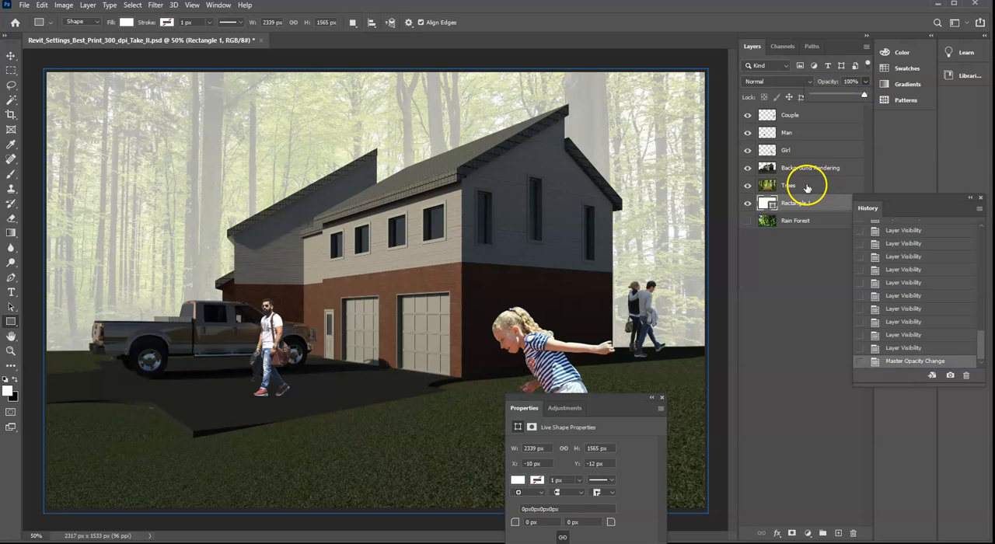
{"action": "left_click", "coordinate": [807, 186]}
{"action": "left_click", "coordinate": [866, 81]}
{"action": "mouse_move", "coordinate": [832, 94]}
{"action": "left_mouse_down"}
{"action": "mouse_move", "coordinate": [877, 98]}
{"action": "mouse_move", "coordinate": [828, 98]}
{"action": "left_mouse_up"}
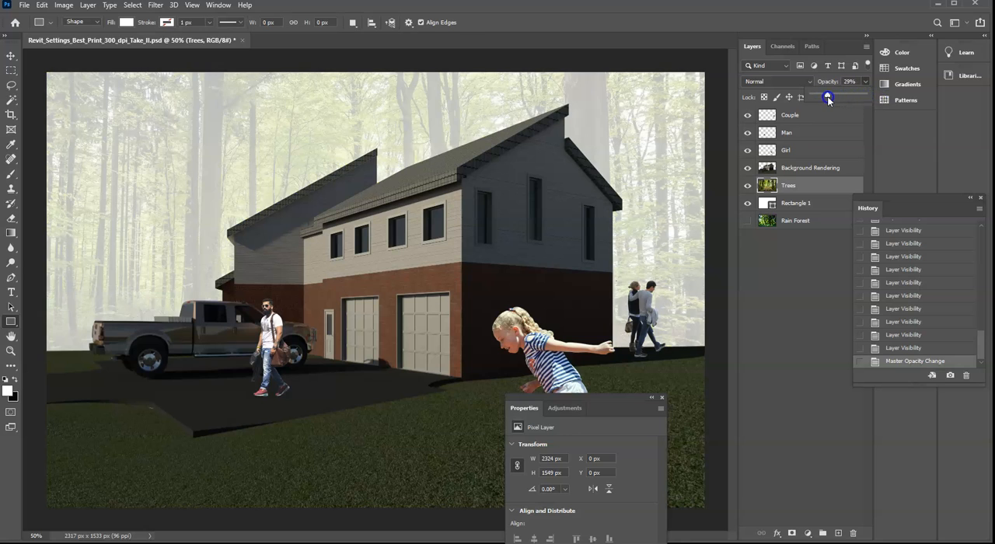
- Move the Trees layer up behind the house to X 0 px and Y -154 px, covering the full canvas width
{"action": "left_click", "coordinate": [11, 56]}
{"action": "left_click_drag", "start_coordinate": [109, 159], "coordinate": [121, 208]}
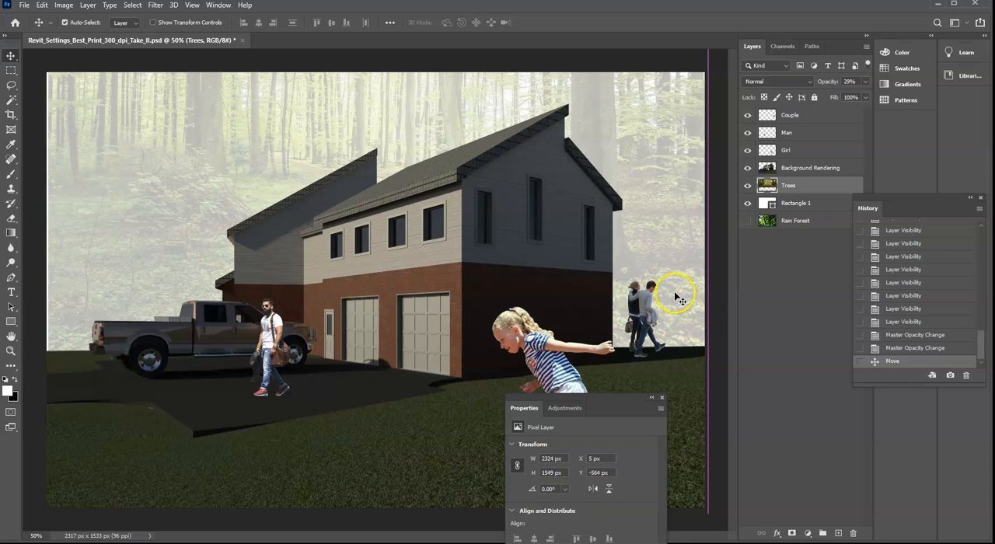
{"action": "mouse_move", "coordinate": [673, 269]}
{"action": "left_mouse_down"}
{"action": "mouse_move", "coordinate": [678, 342]}
{"action": "mouse_move", "coordinate": [677, 311]}
{"action": "mouse_move", "coordinate": [695, 280]}
{"action": "mouse_move", "coordinate": [687, 256]}
{"action": "mouse_move", "coordinate": [679, 269]}
{"action": "left_mouse_up"}
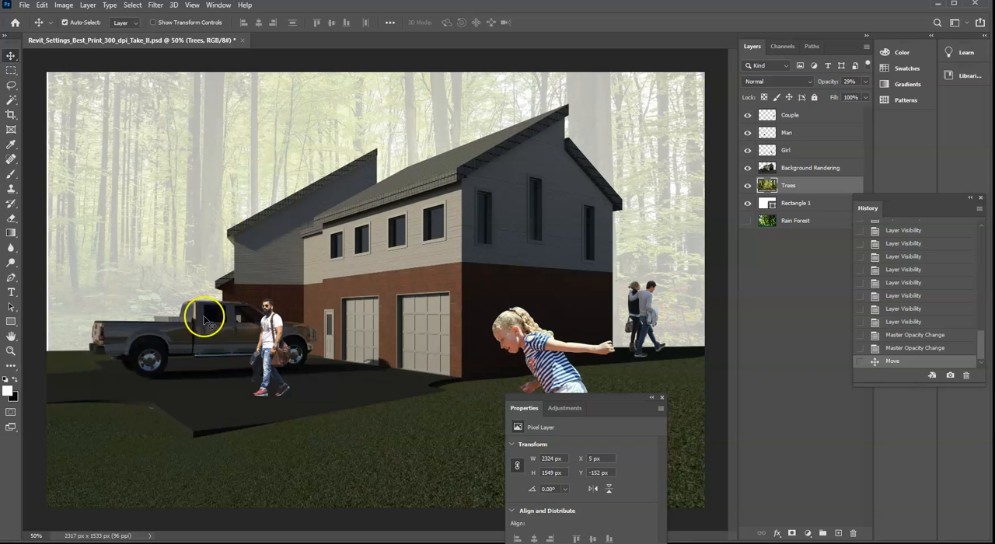
{"action": "left_click_drag", "start_coordinate": [165, 249], "coordinate": [159, 247]}
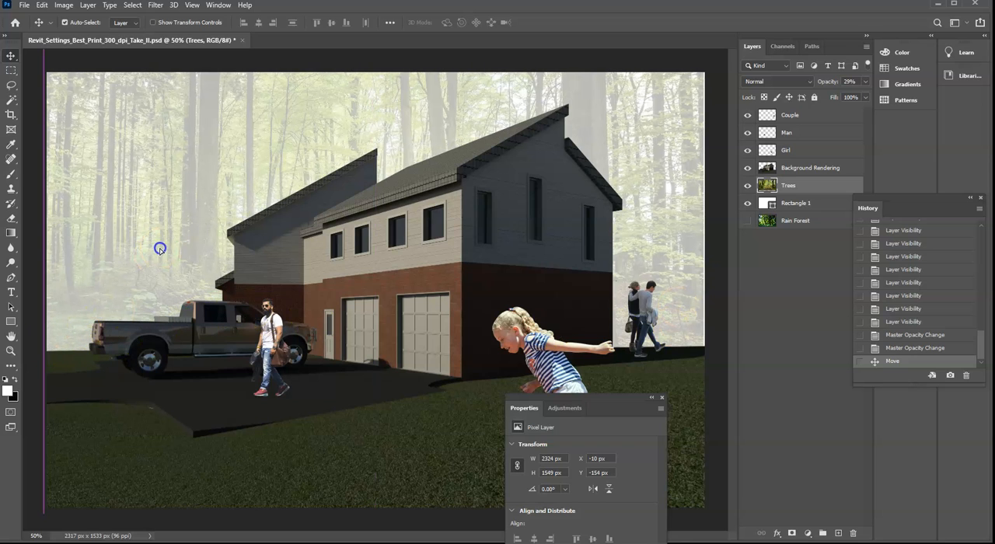
{"action": "left_click_drag", "start_coordinate": [695, 215], "coordinate": [698, 217]}
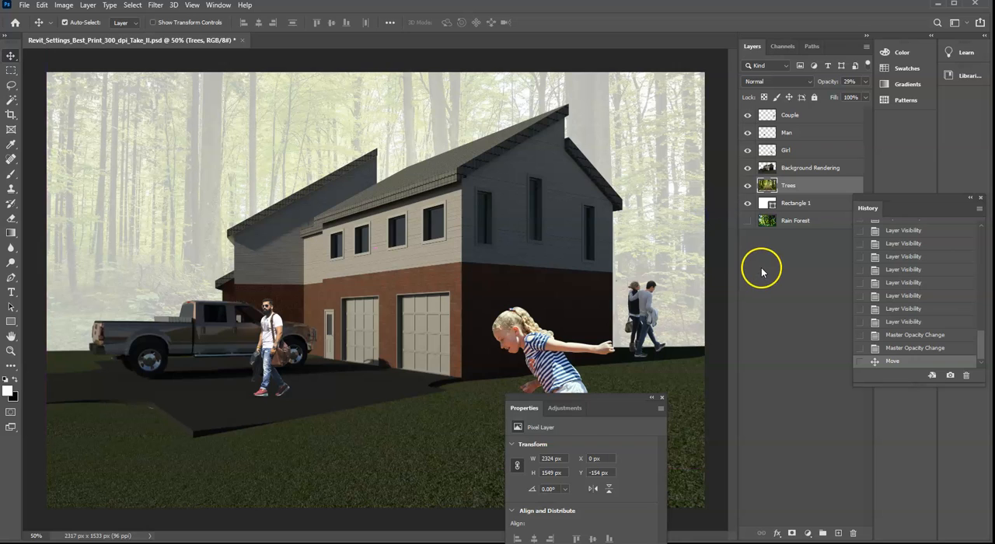
- Set the Trees layer's opacity to 49% and close the Properties window that covers the girl
{"action": "left_click", "coordinate": [865, 81]}
{"action": "left_click_drag", "start_coordinate": [829, 95], "coordinate": [835, 97]}
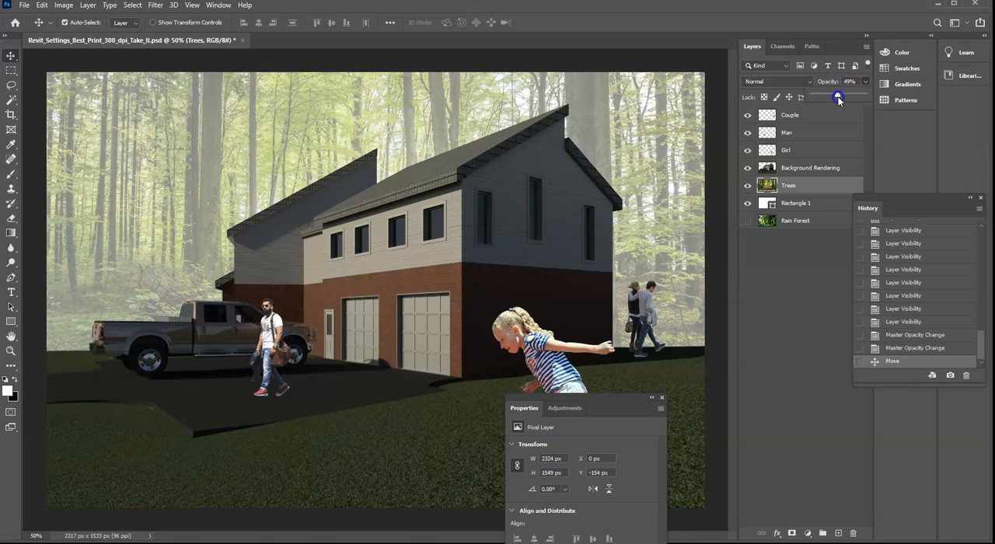
{"action": "left_click_drag", "start_coordinate": [838, 100], "coordinate": [838, 98]}
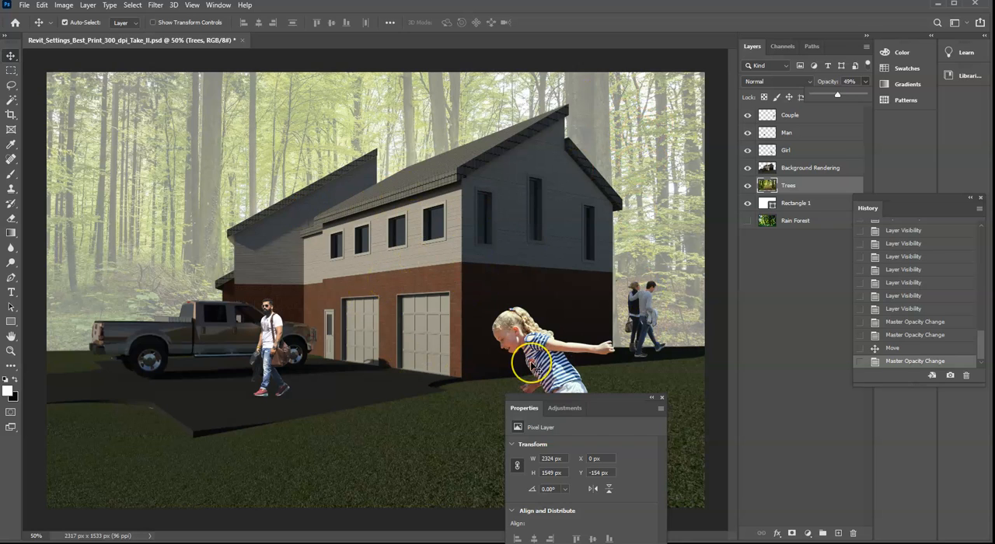
{"action": "left_click", "coordinate": [554, 378]}
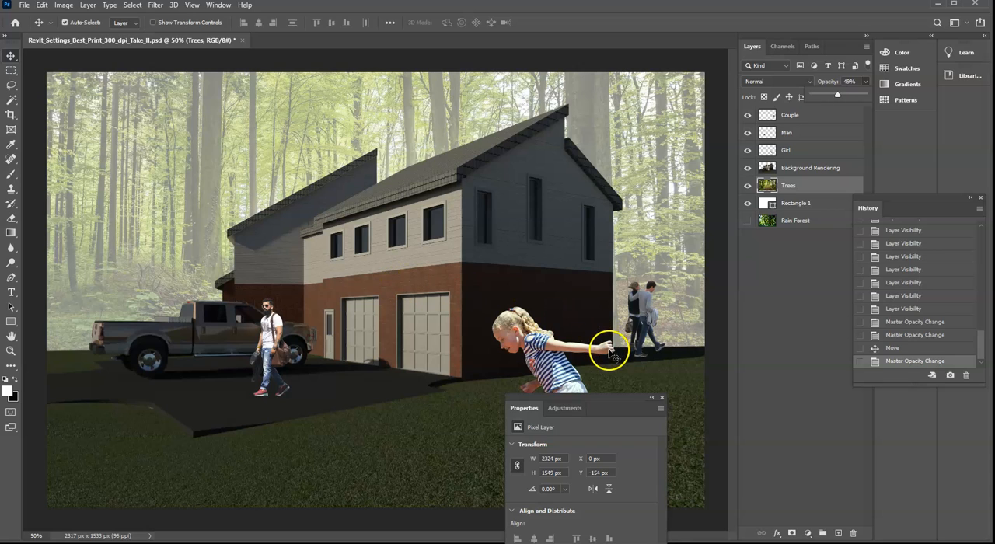
{"action": "left_click", "coordinate": [662, 399]}
{"action": "left_click", "coordinate": [662, 397]}
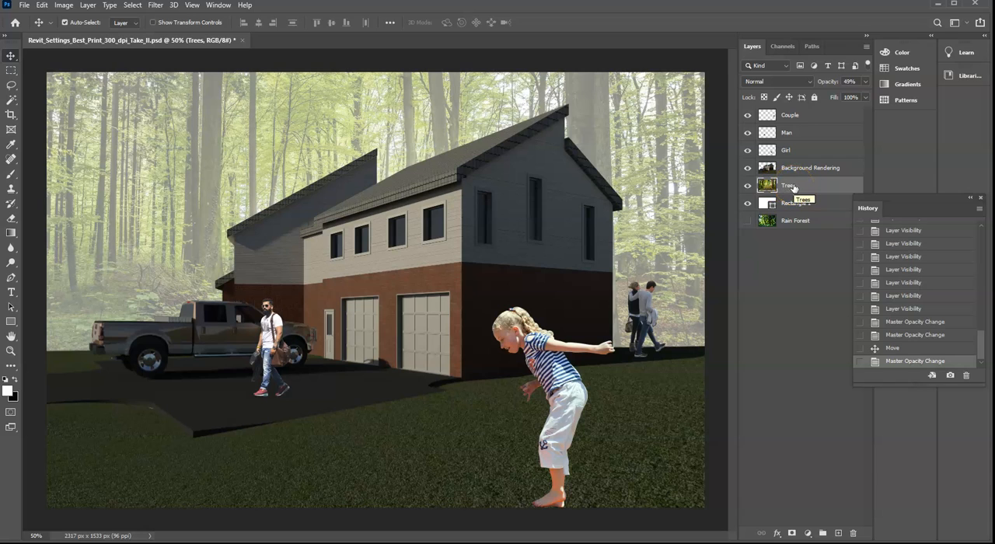
- Try adjusting the Couple layer's opacity and return it to 100%
{"action": "left_click", "coordinate": [801, 115]}
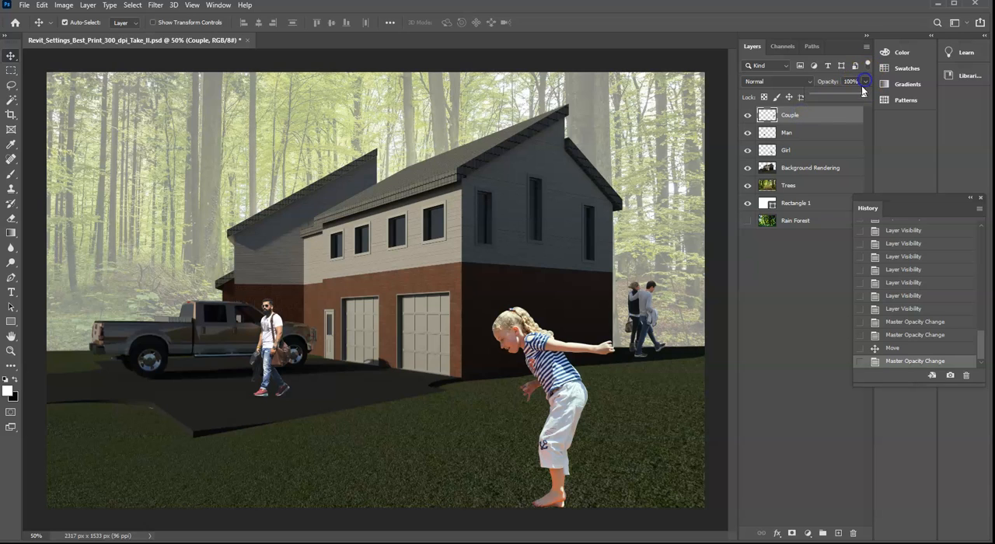
{"action": "left_click_drag", "start_coordinate": [862, 95], "coordinate": [869, 98]}
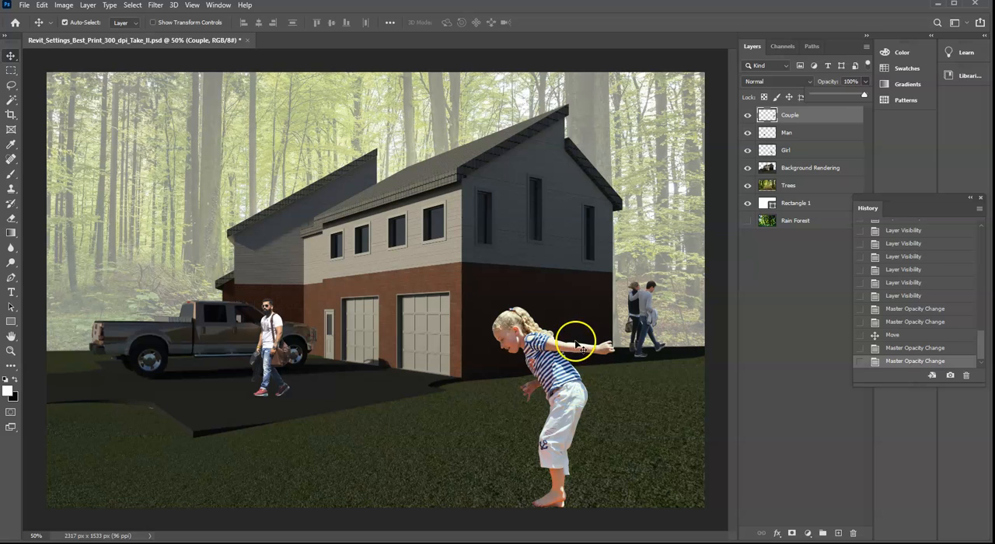
- Try a Perspective transform on the Girl layer and revert to the state before it
{"action": "left_click", "coordinate": [553, 355]}
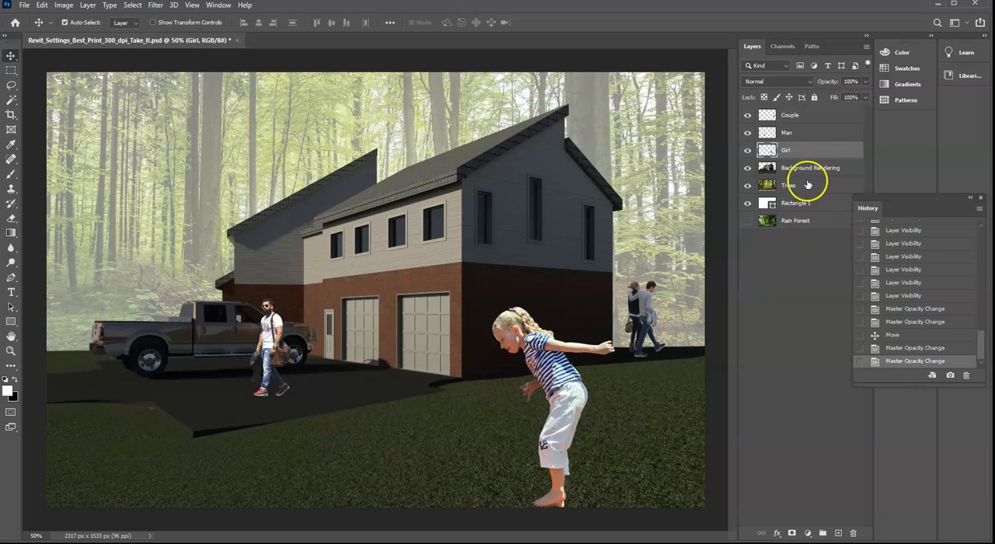
{"action": "left_click", "coordinate": [43, 6]}
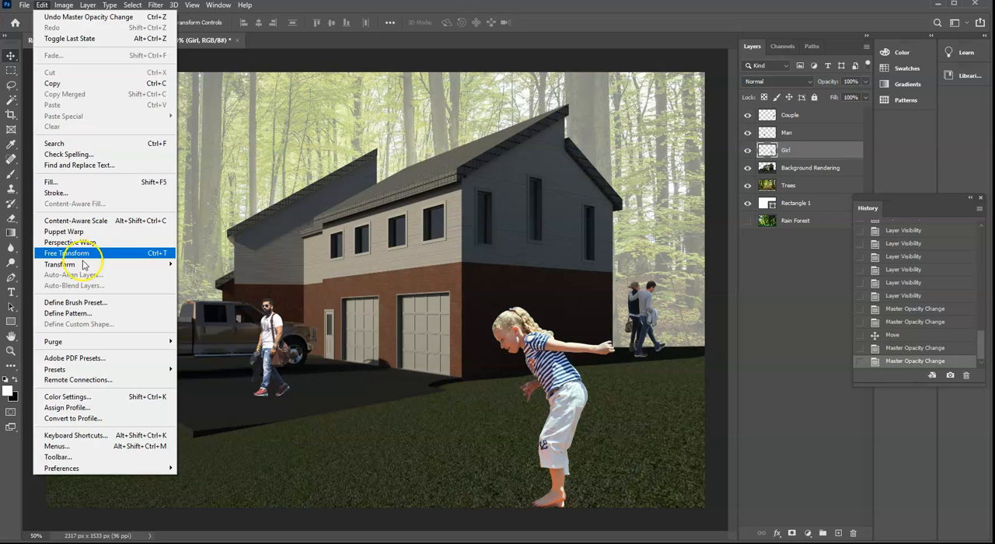
{"action": "mouse_move", "coordinate": [83, 266]}
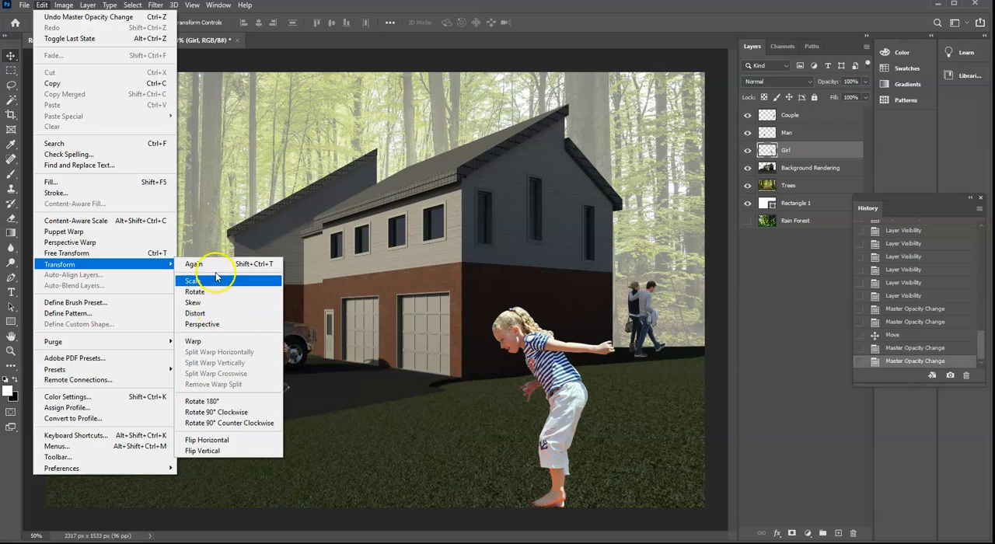
{"action": "left_click", "coordinate": [210, 329]}
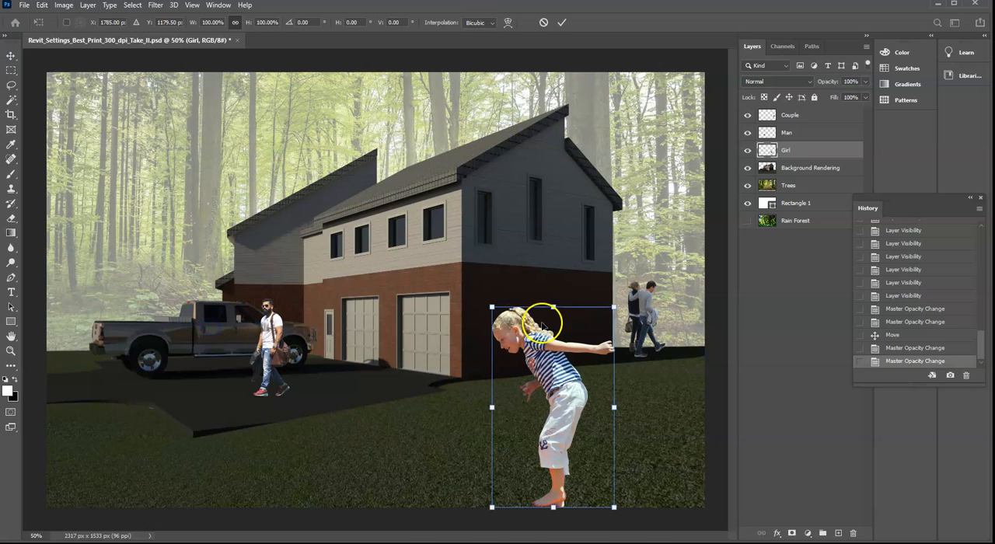
{"action": "left_click_drag", "start_coordinate": [614, 308], "coordinate": [614, 269]}
{"action": "key", "text": "Return"}
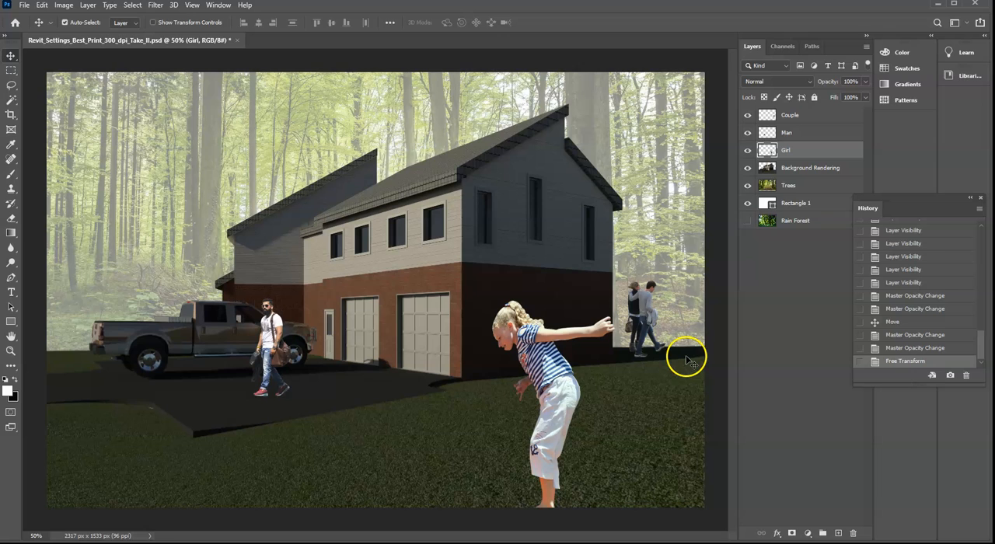
{"action": "left_click", "coordinate": [898, 349]}
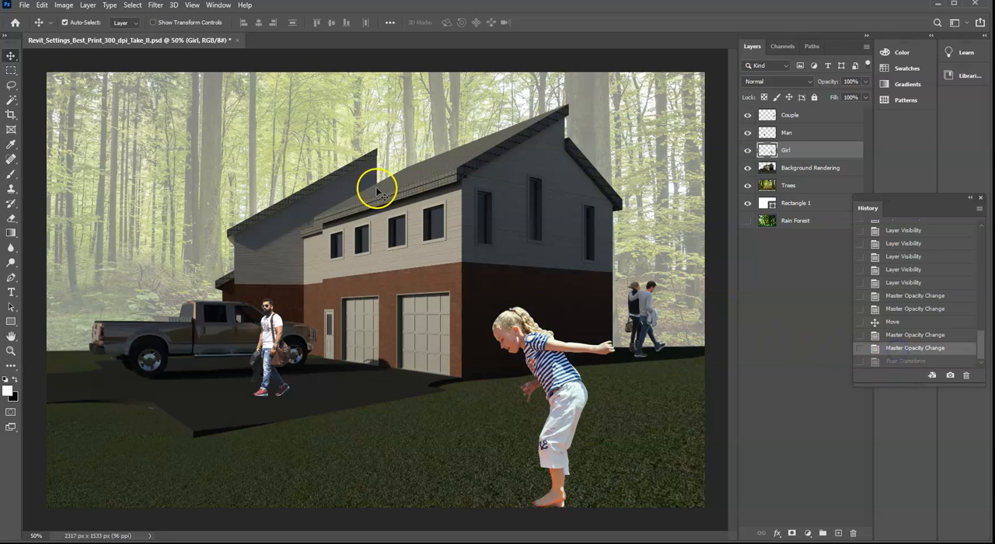
- Flip the Girl layer horizontally and move her slightly left and up on the lawn
{"action": "left_click", "coordinate": [62, 5]}
{"action": "mouse_move", "coordinate": [42, 5]}
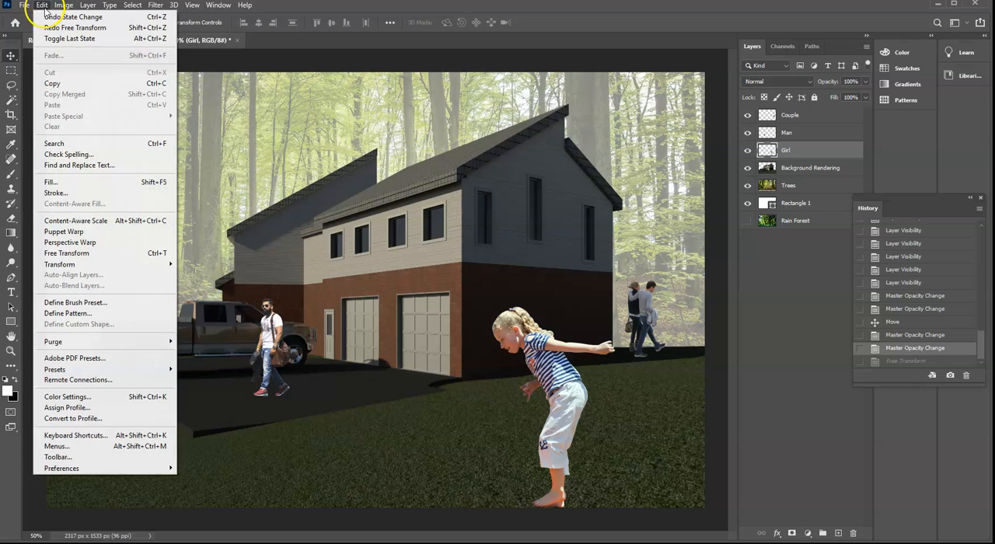
{"action": "mouse_move", "coordinate": [78, 268]}
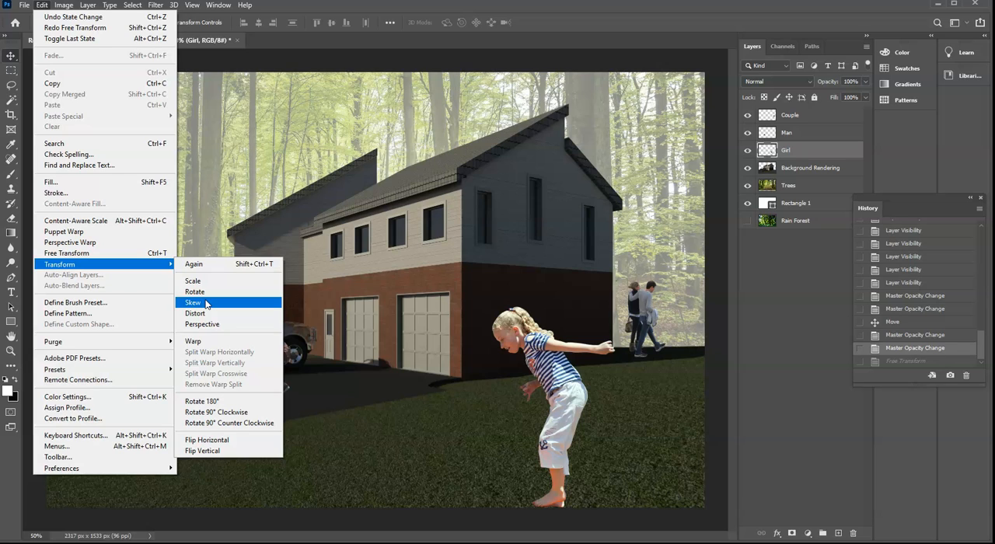
{"action": "left_click", "coordinate": [204, 343]}
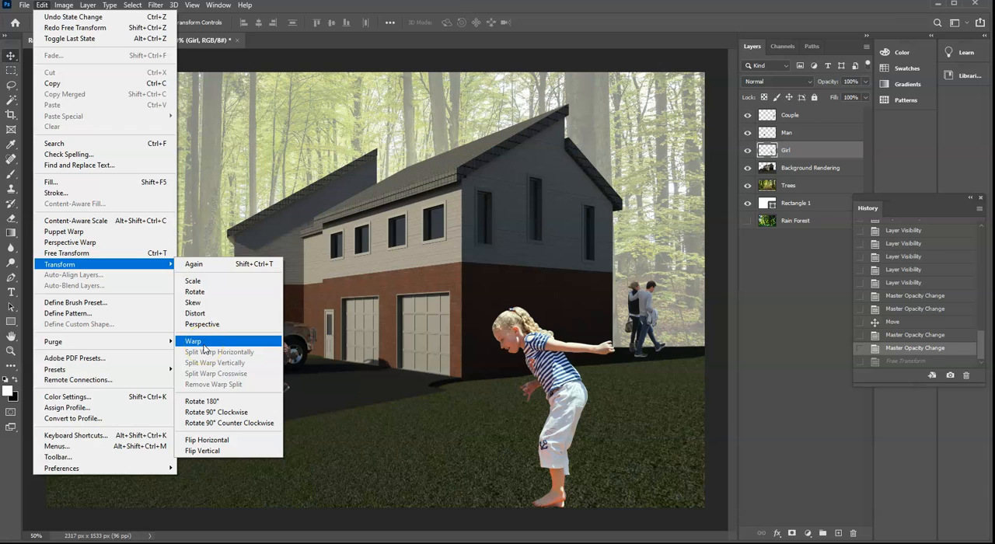
{"action": "left_click", "coordinate": [220, 442]}
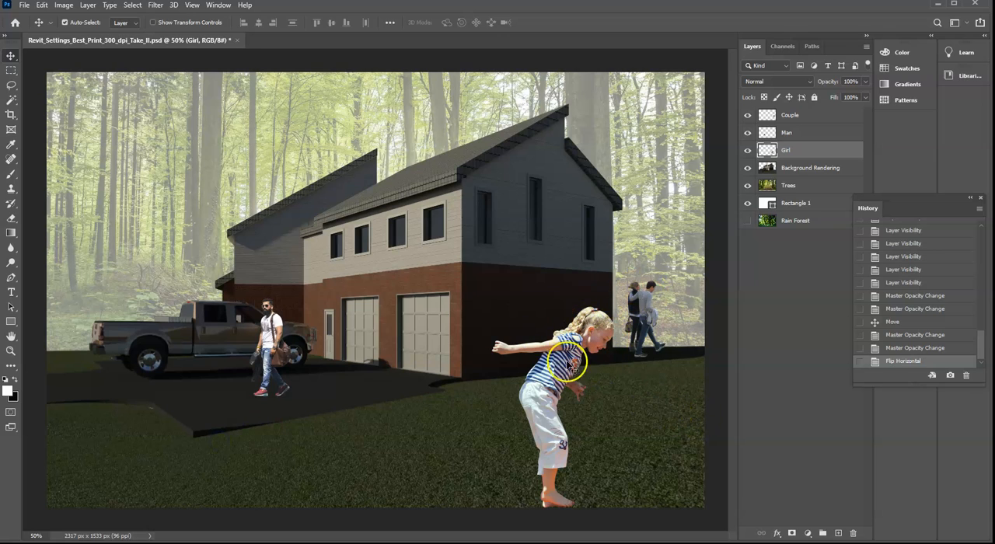
{"action": "left_click_drag", "start_coordinate": [556, 382], "coordinate": [530, 376]}
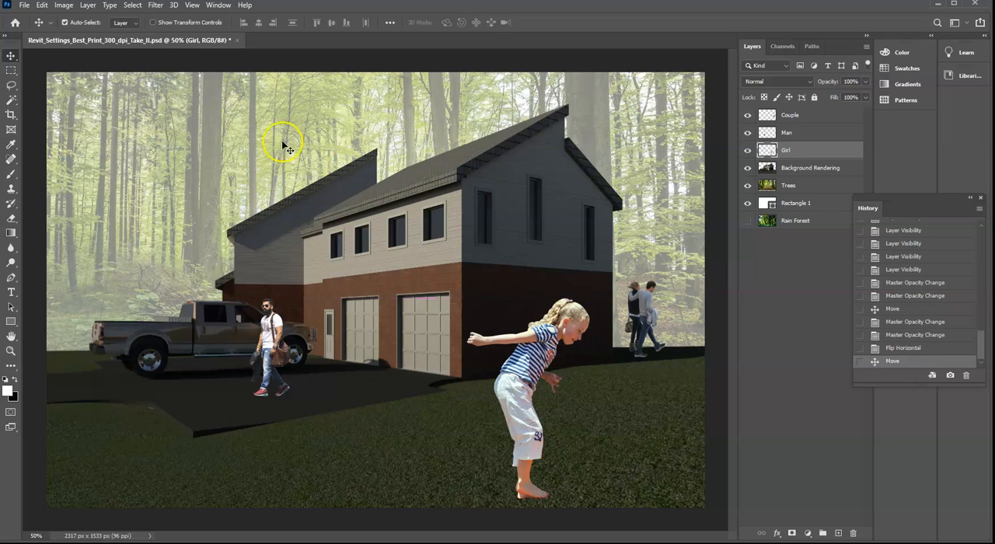
- Scale the Girl layer down to about 77.56% with Free Transform and shift her slightly right on the lawn
{"action": "left_click", "coordinate": [42, 5]}
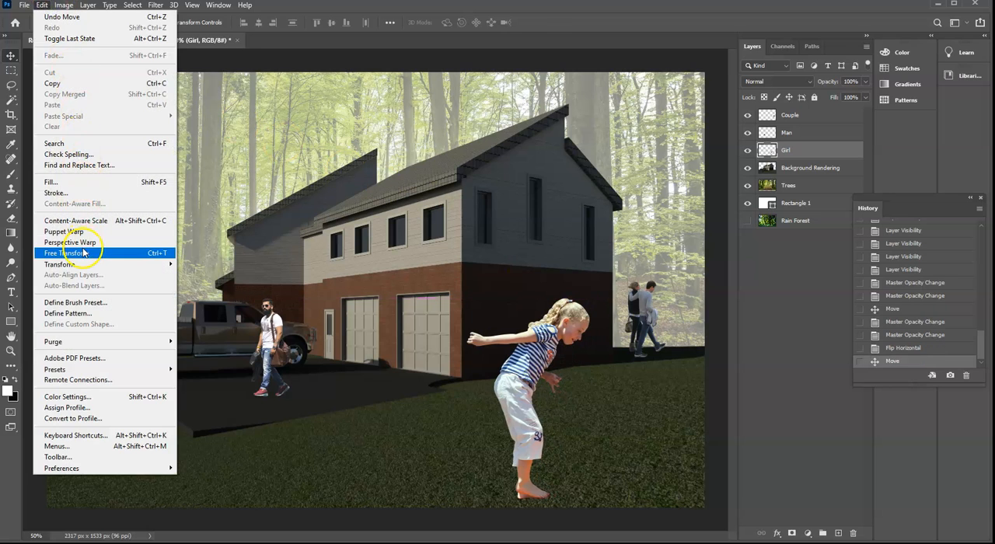
{"action": "left_click", "coordinate": [84, 253]}
{"action": "left_click_drag", "start_coordinate": [589, 300], "coordinate": [555, 352]}
{"action": "left_click_drag", "start_coordinate": [588, 309], "coordinate": [586, 313]}
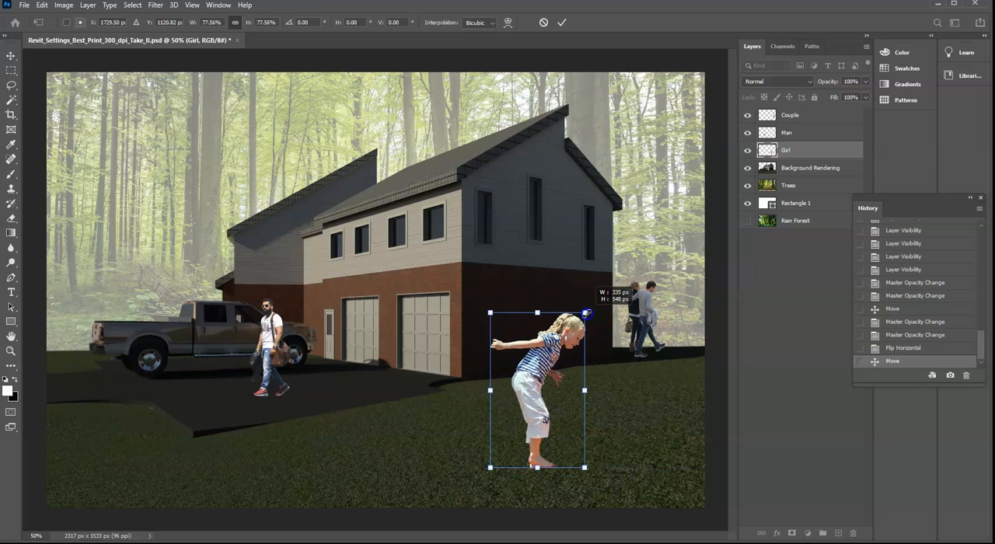
{"action": "left_click_drag", "start_coordinate": [568, 348], "coordinate": [572, 347]}
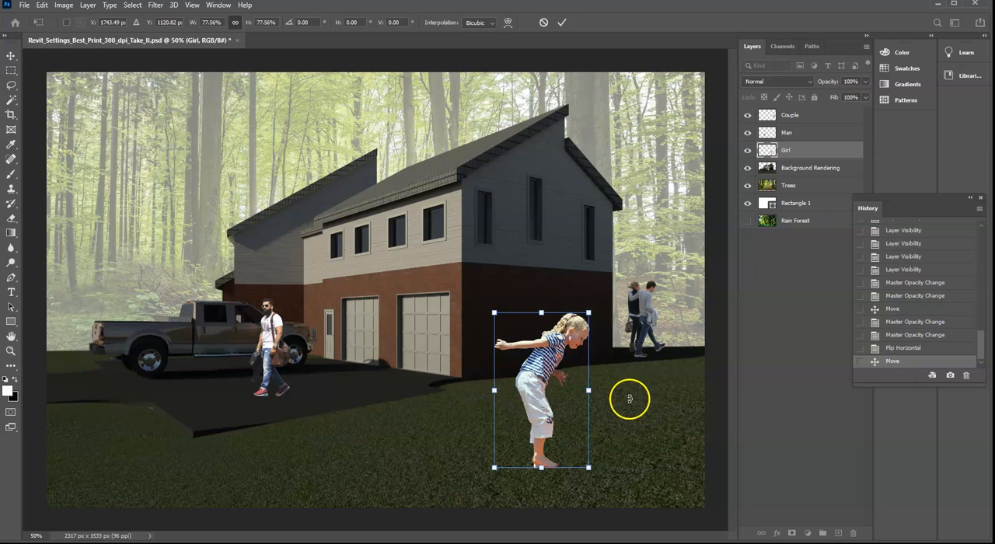
{"action": "key", "text": "Return"}
- Move the Couple layer slightly right, farther from the house's corner, and leave it deselected
{"action": "left_click", "coordinate": [642, 327]}
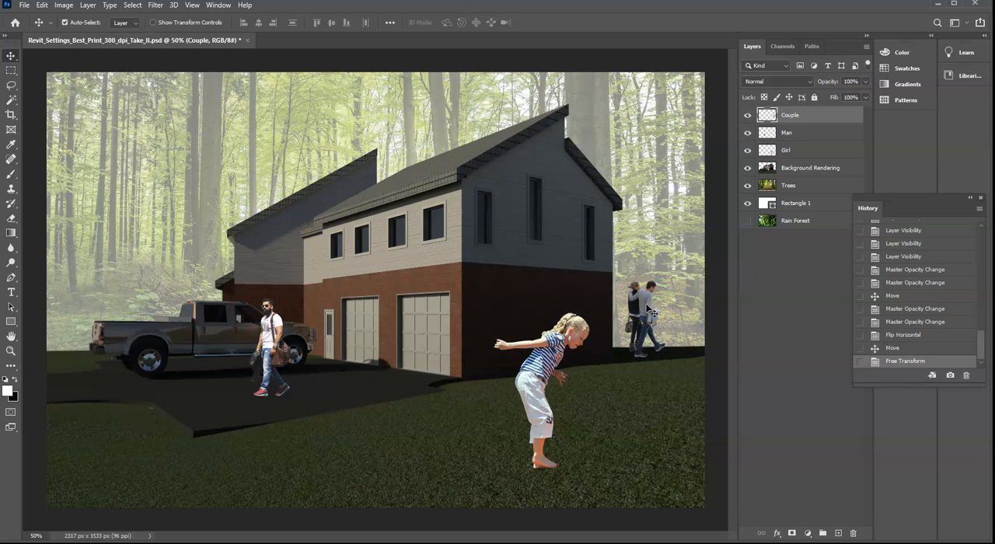
{"action": "key", "text": "ctrl+1"}
{"action": "left_click_drag", "start_coordinate": [482, 535], "coordinate": [588, 539]}
{"action": "key", "text": "ctrl+plus"}
{"action": "key", "text": "ctrl+plus"}
{"action": "scroll", "coordinate": [557, 447], "scroll_direction": "down", "scroll_amount": 3}
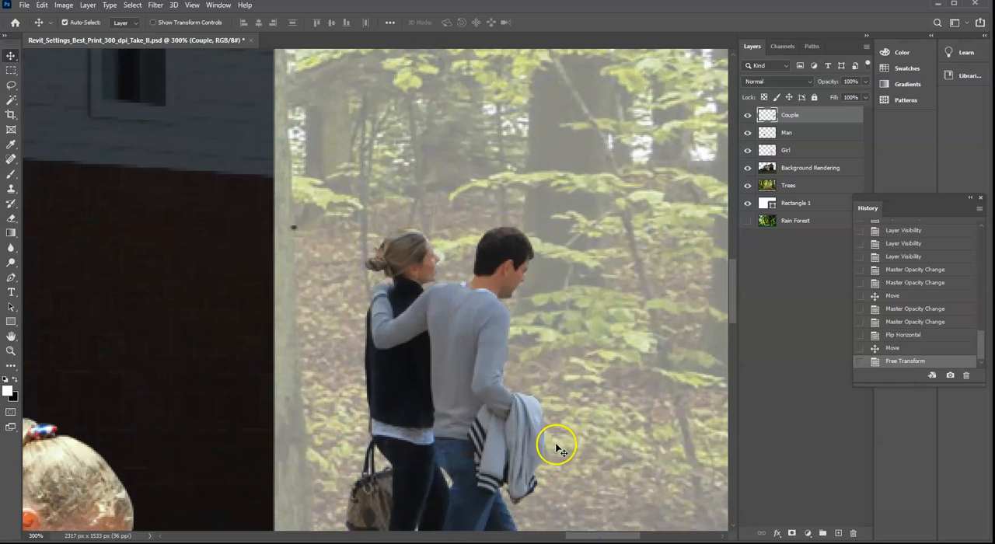
{"action": "scroll", "coordinate": [558, 448], "scroll_direction": "down", "scroll_amount": 2}
{"action": "key", "text": "ctrl"}
{"action": "key", "text": "ctrl+minus"}
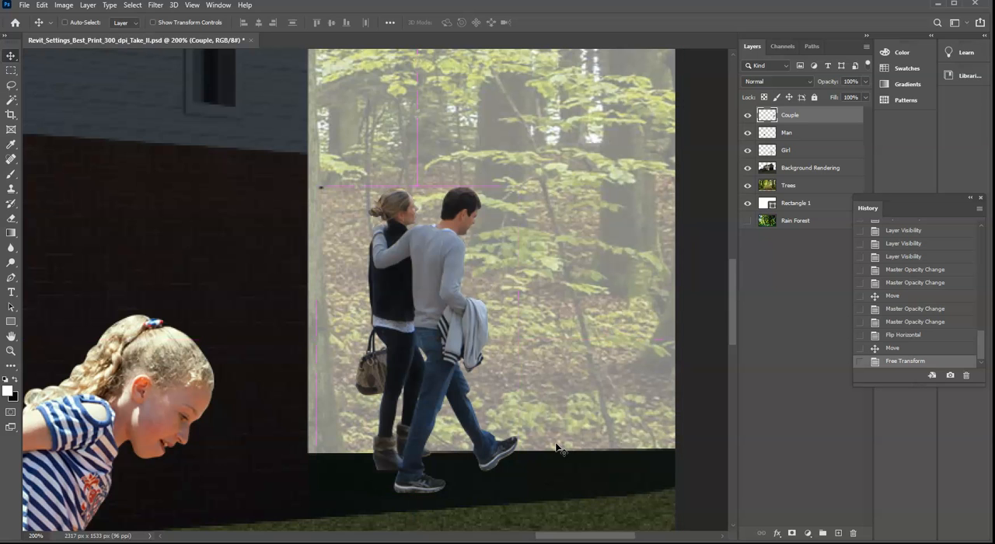
{"action": "key", "text": "ctrl+0"}
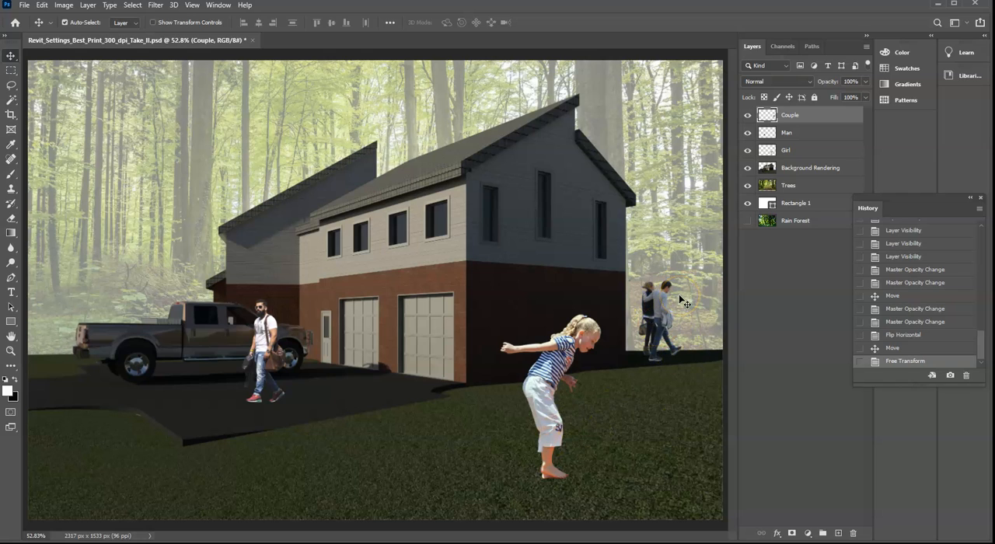
{"action": "left_click_drag", "start_coordinate": [668, 310], "coordinate": [675, 309]}
{"action": "left_click", "coordinate": [637, 457]}
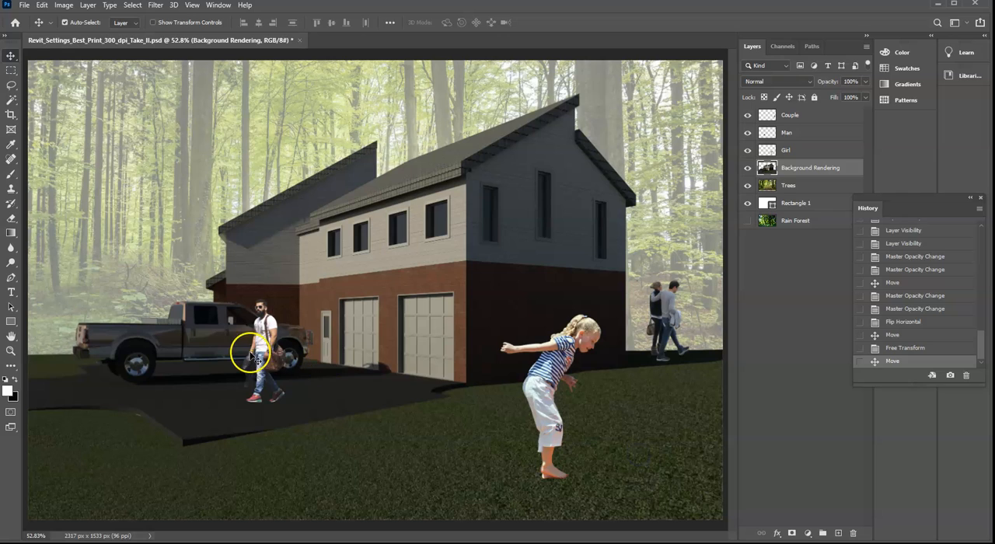
- Move the Man layer in front of the truck's rear wheel and scale it to about 87.56%, nudging it slightly up
{"action": "left_click_drag", "start_coordinate": [260, 361], "coordinate": [158, 344]}
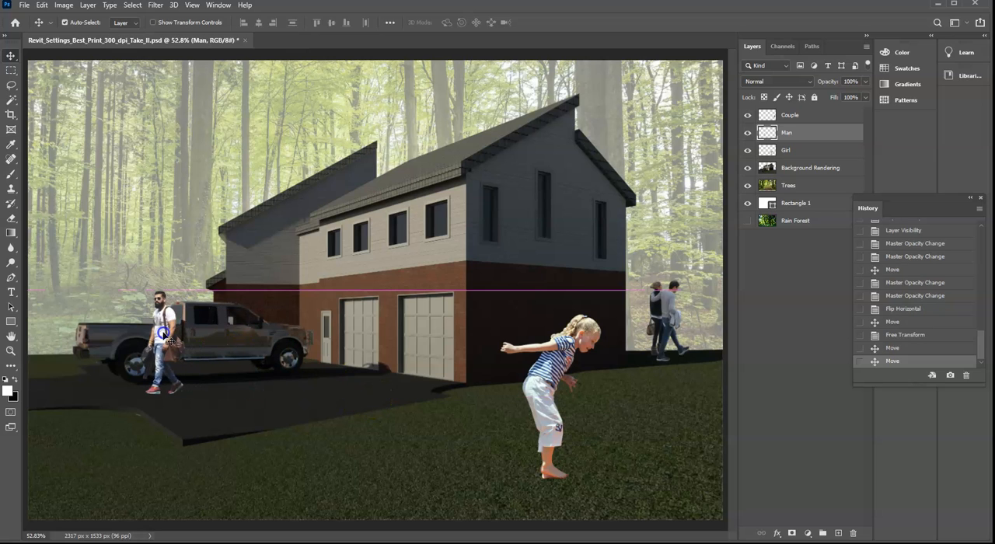
{"action": "left_click", "coordinate": [42, 4]}
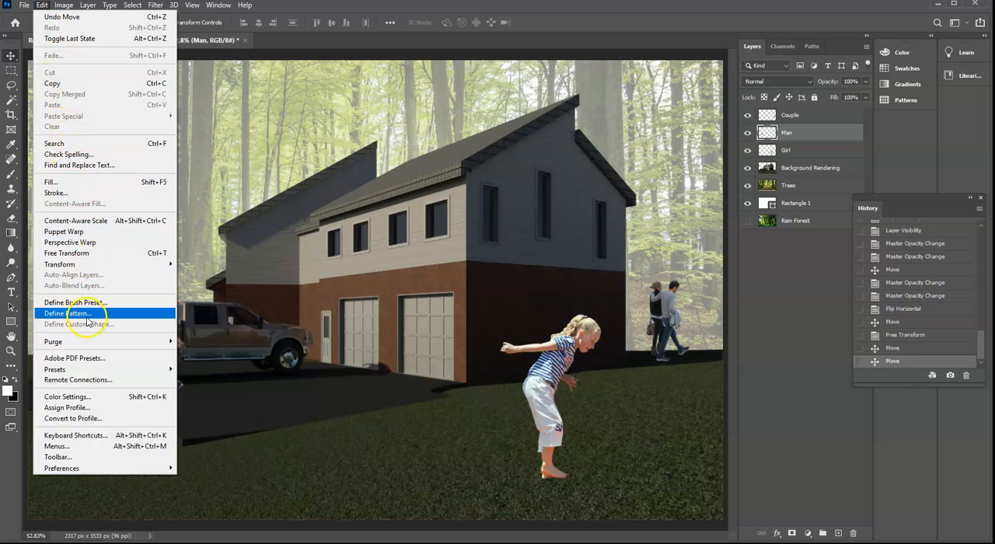
{"action": "left_click", "coordinate": [93, 254]}
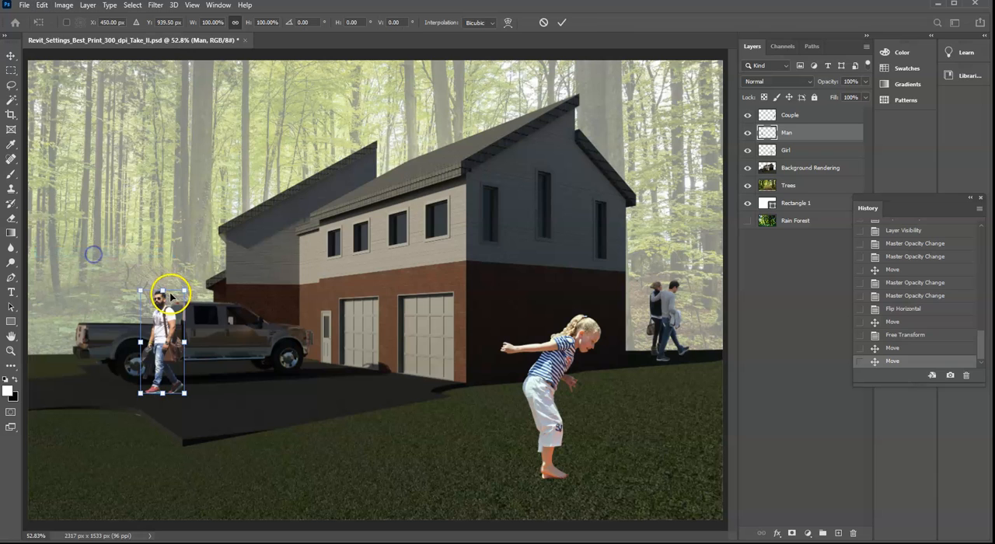
{"action": "left_click_drag", "start_coordinate": [183, 286], "coordinate": [184, 308]}
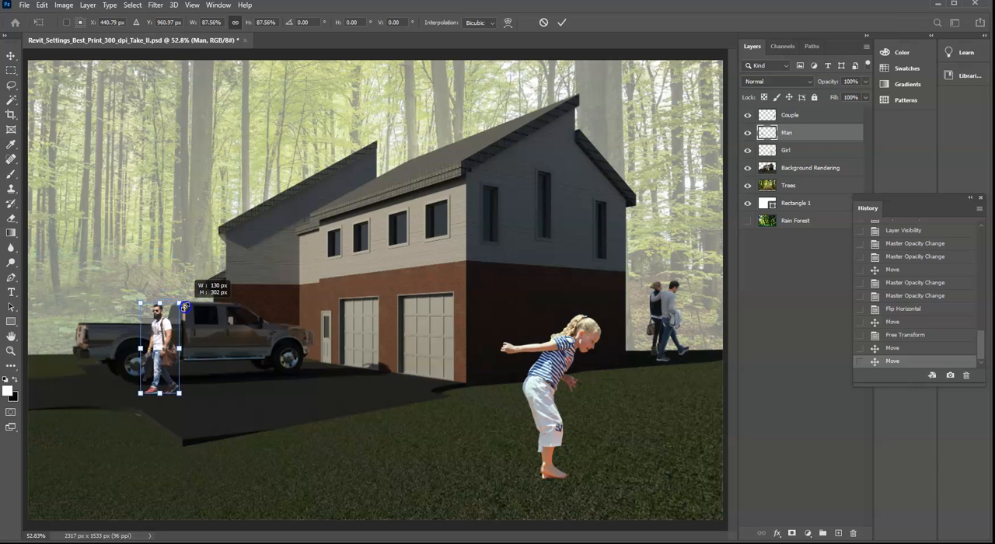
{"action": "left_click_drag", "start_coordinate": [163, 339], "coordinate": [161, 335]}
{"action": "key", "text": "Return"}
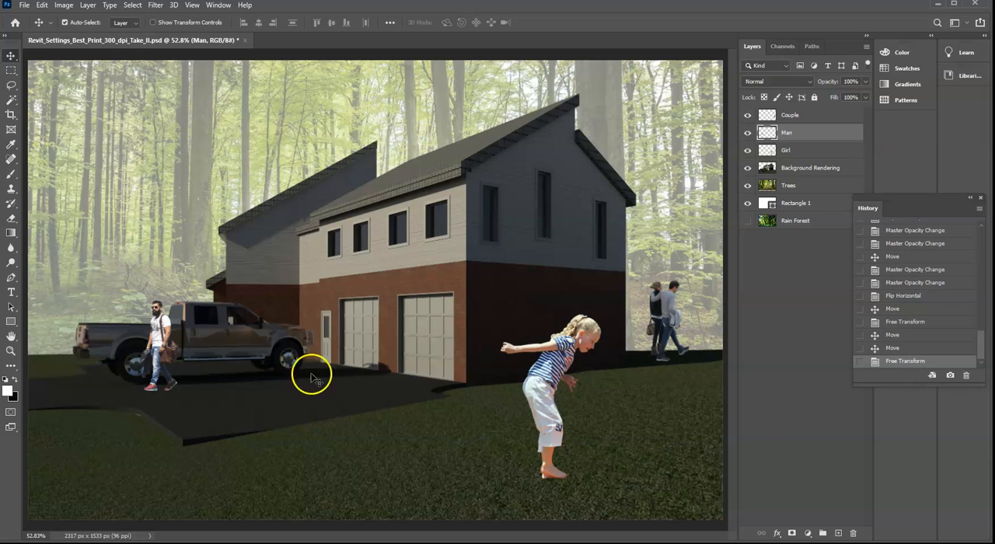
- Set the Couple layer's opacity to 80%
{"action": "left_click", "coordinate": [807, 116]}
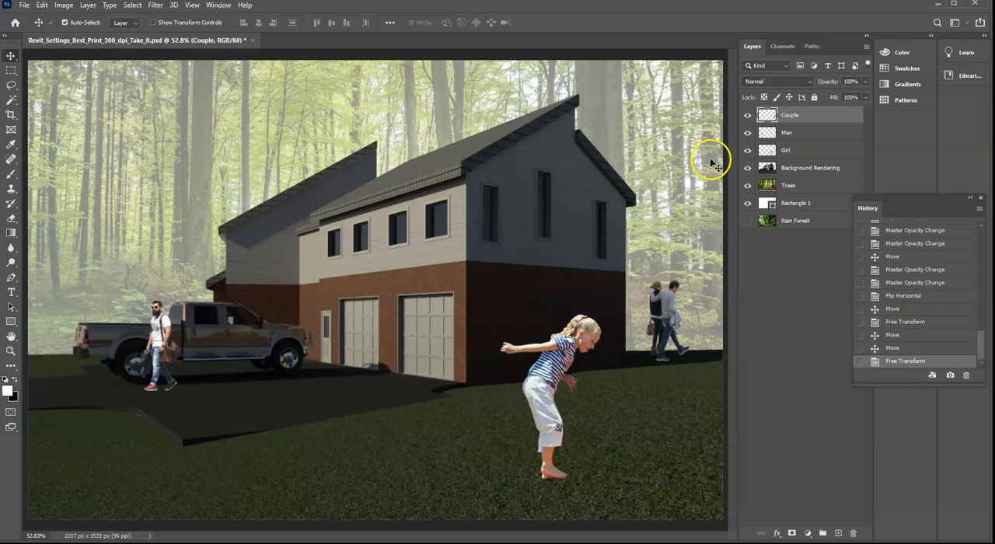
{"action": "left_click", "coordinate": [806, 115]}
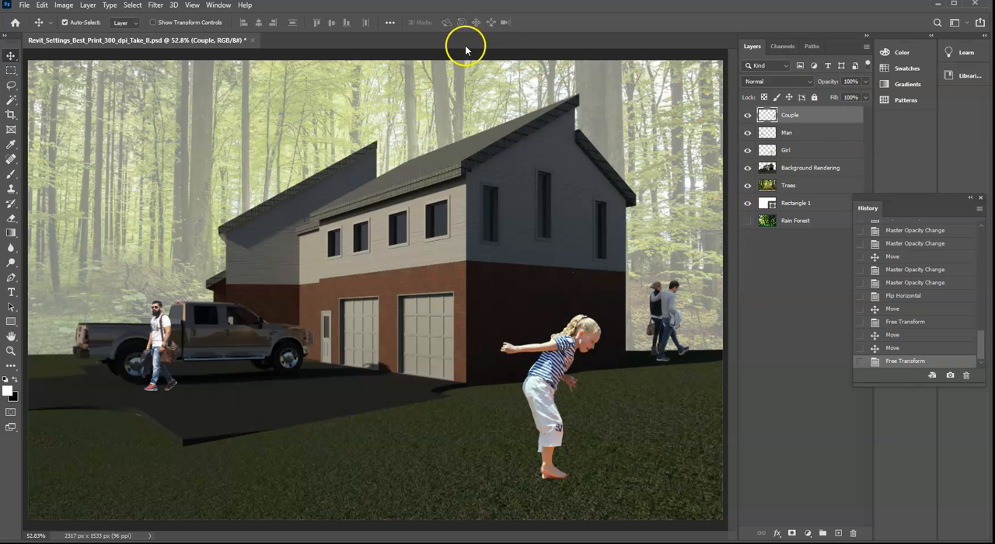
{"action": "left_click", "coordinate": [866, 81]}
{"action": "left_click_drag", "start_coordinate": [862, 96], "coordinate": [859, 98]}
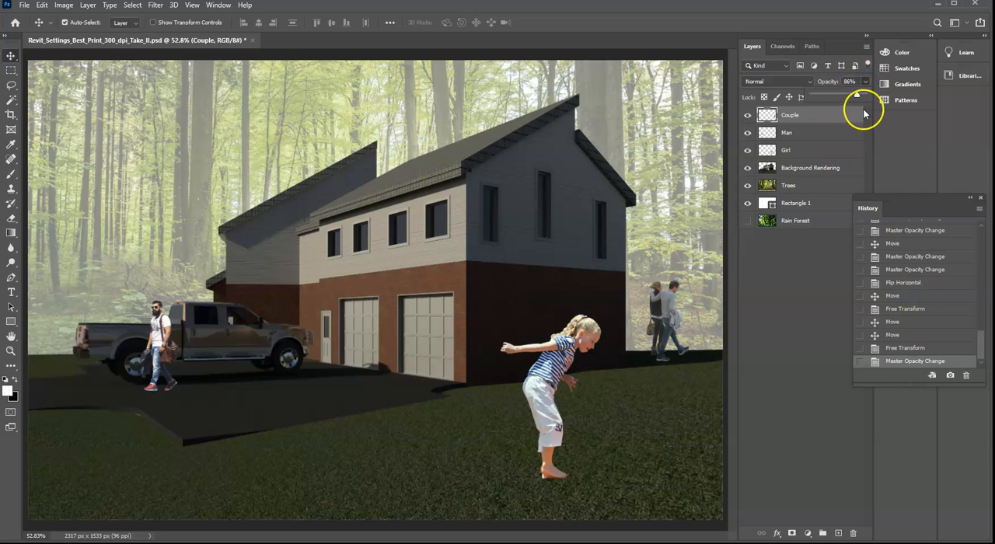
{"action": "left_click_drag", "start_coordinate": [853, 94], "coordinate": [857, 98]}
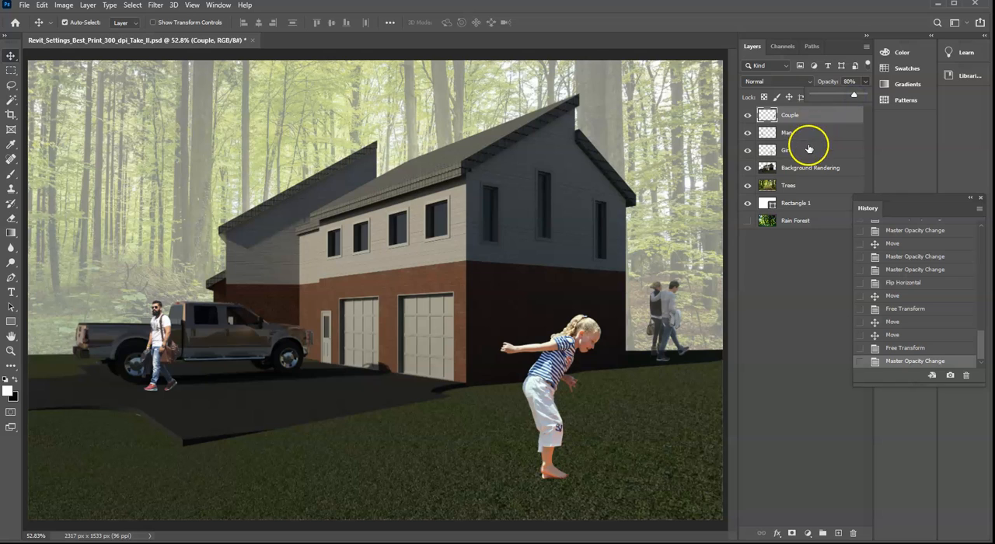
- Set the Girl layer's opacity to 66%
{"action": "left_click", "coordinate": [809, 150]}
{"action": "left_click", "coordinate": [866, 82]}
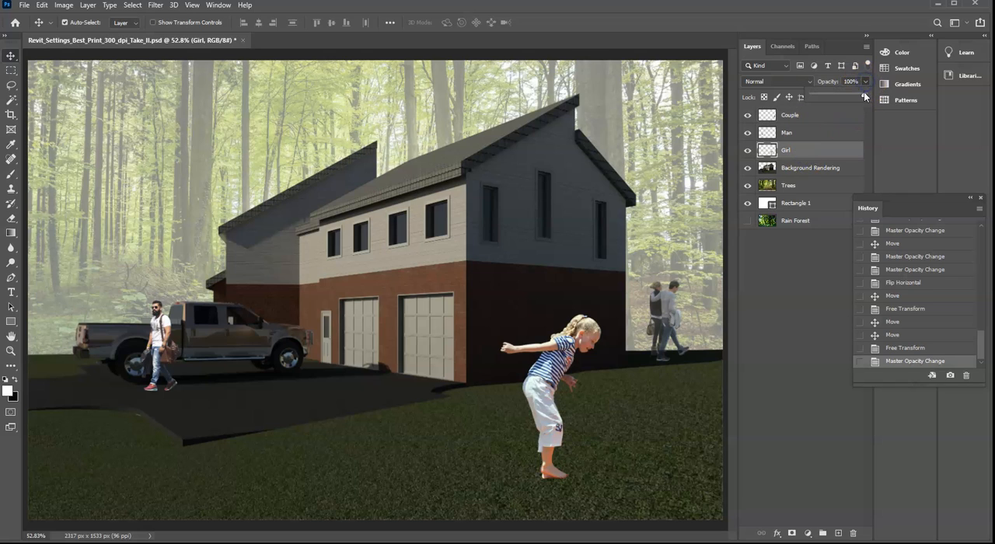
{"action": "left_click_drag", "start_coordinate": [858, 97], "coordinate": [851, 103]}
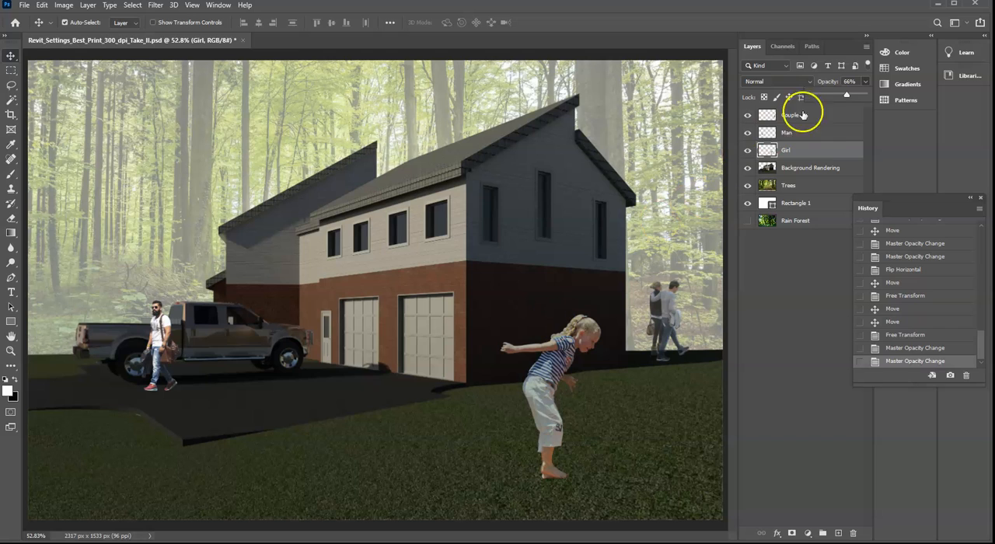
- Set the Man layer's opacity to 76% and deselect all layers
{"action": "left_click", "coordinate": [817, 133]}
{"action": "left_click", "coordinate": [864, 82]}
{"action": "left_click_drag", "start_coordinate": [863, 91], "coordinate": [854, 95]}
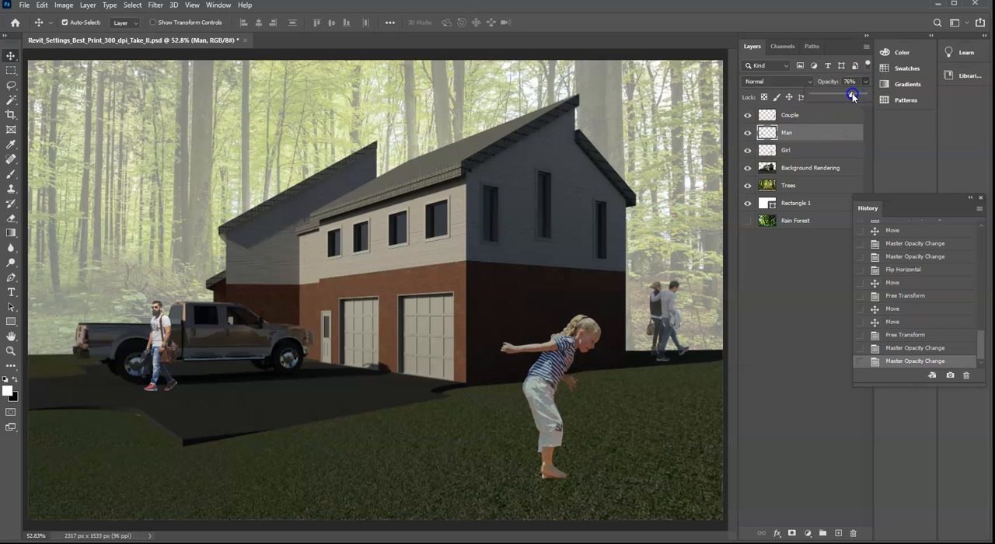
{"action": "left_click", "coordinate": [787, 299]}
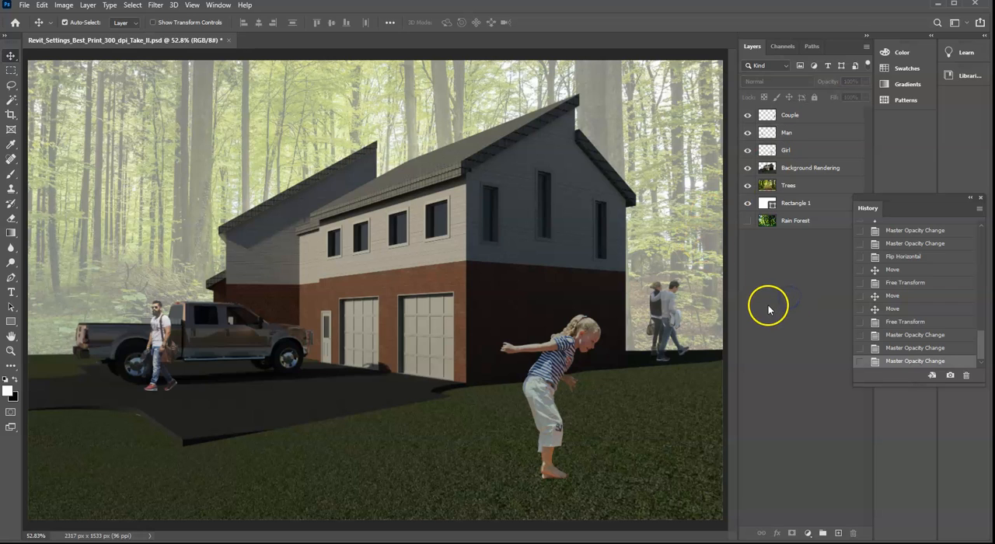
- Add a Brightness/Contrast adjustment layer above all the other layers
{"action": "left_click", "coordinate": [808, 534]}
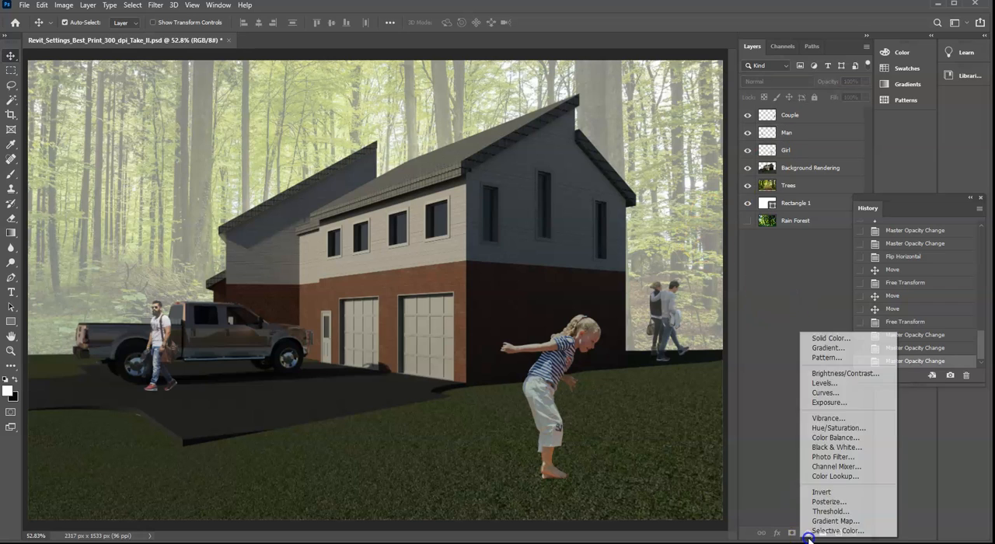
{"action": "left_click", "coordinate": [809, 534]}
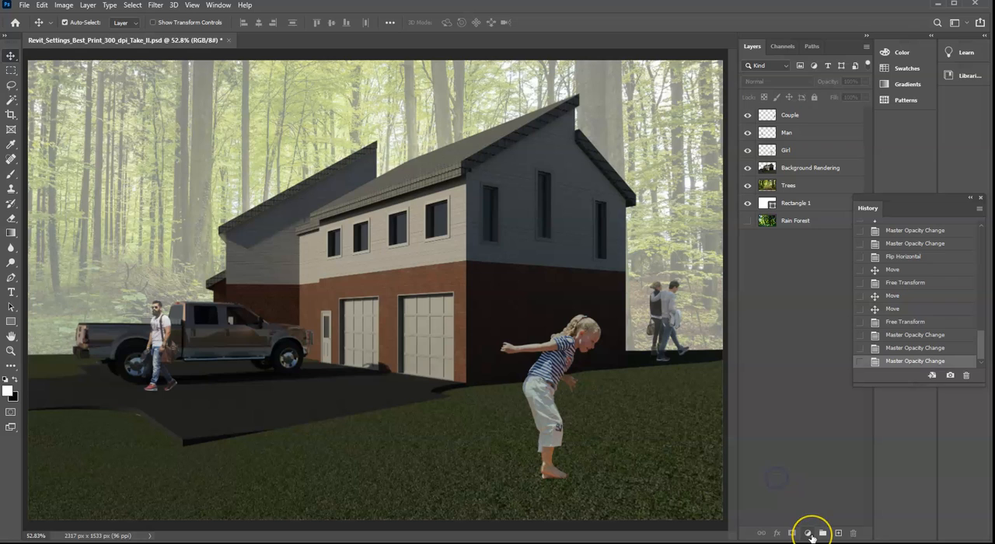
{"action": "left_click", "coordinate": [810, 535]}
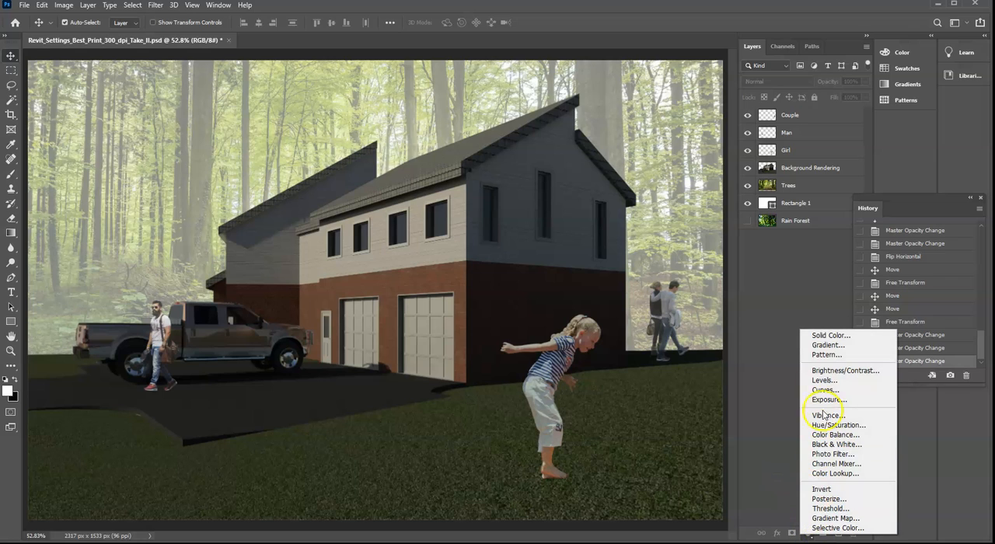
{"action": "left_click", "coordinate": [830, 345]}
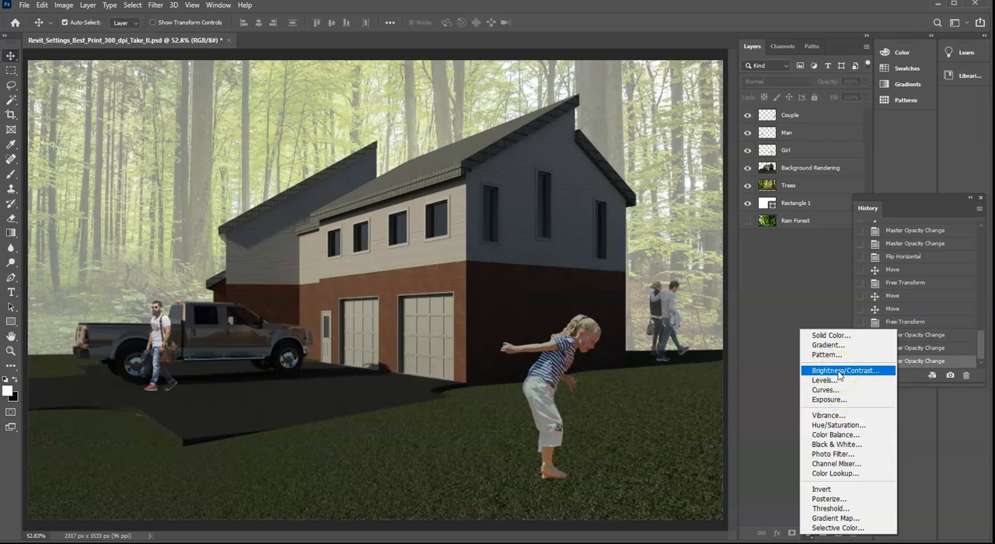
{"action": "left_click", "coordinate": [840, 370]}
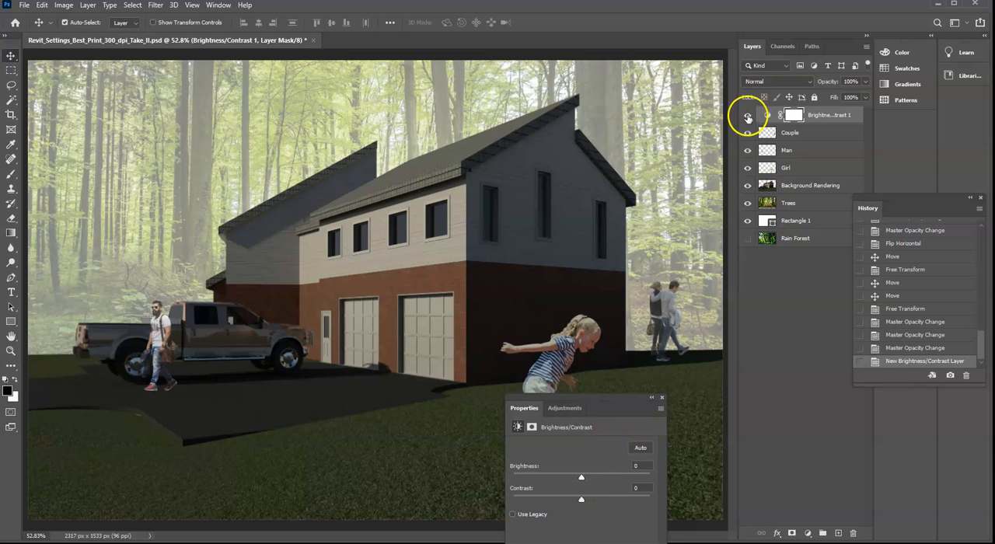
- Raise the adjustment layer's brightness to 54 and move the Properties window off the girl
{"action": "left_click_drag", "start_coordinate": [581, 476], "coordinate": [580, 479]}
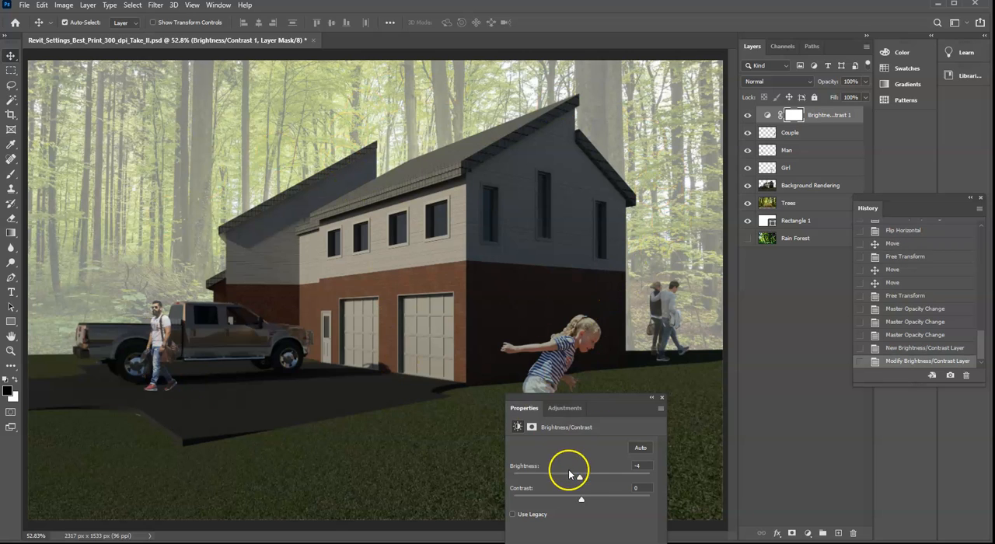
{"action": "left_click_drag", "start_coordinate": [580, 482], "coordinate": [586, 482]}
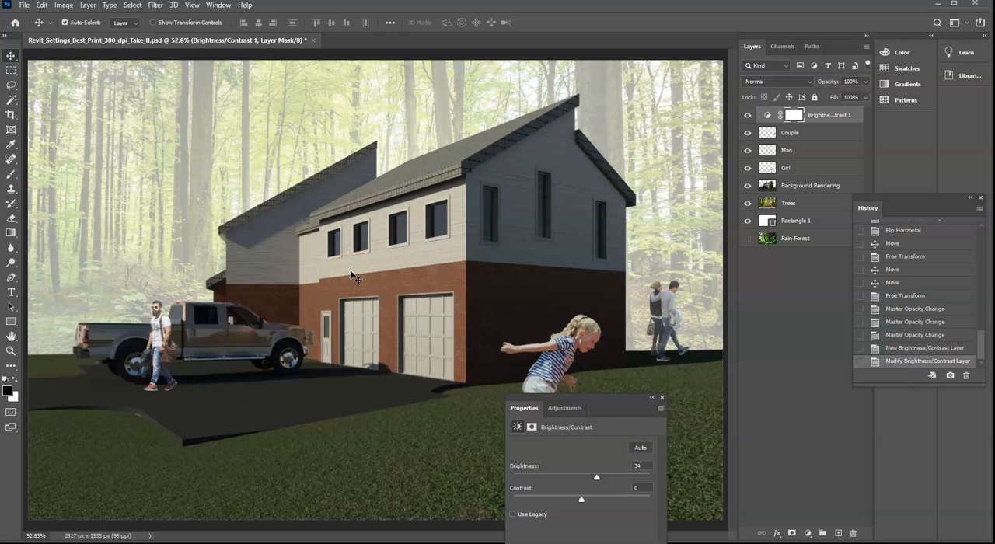
{"action": "left_click_drag", "start_coordinate": [539, 410], "coordinate": [345, 404]}
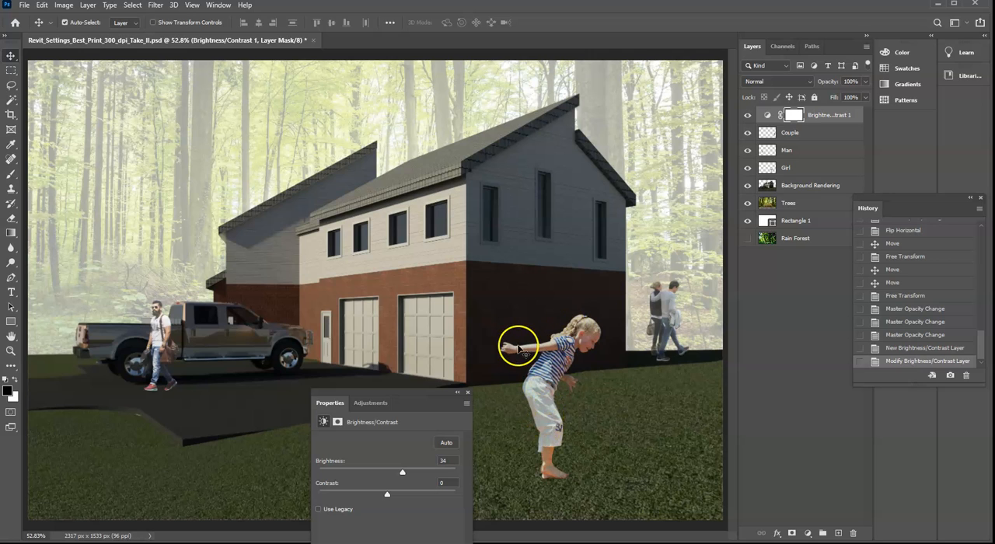
{"action": "left_click_drag", "start_coordinate": [420, 393], "coordinate": [420, 364]}
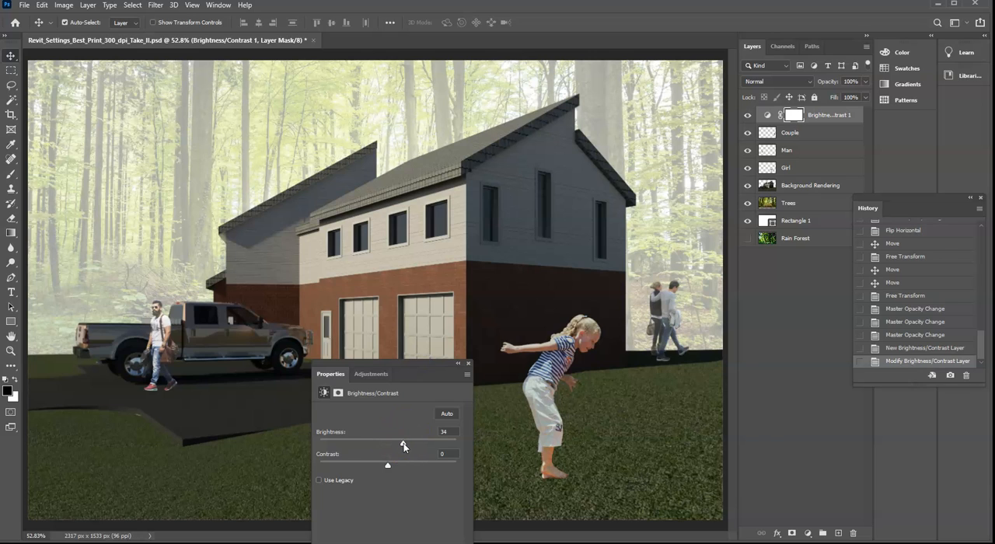
{"action": "left_click_drag", "start_coordinate": [407, 443], "coordinate": [420, 447]}
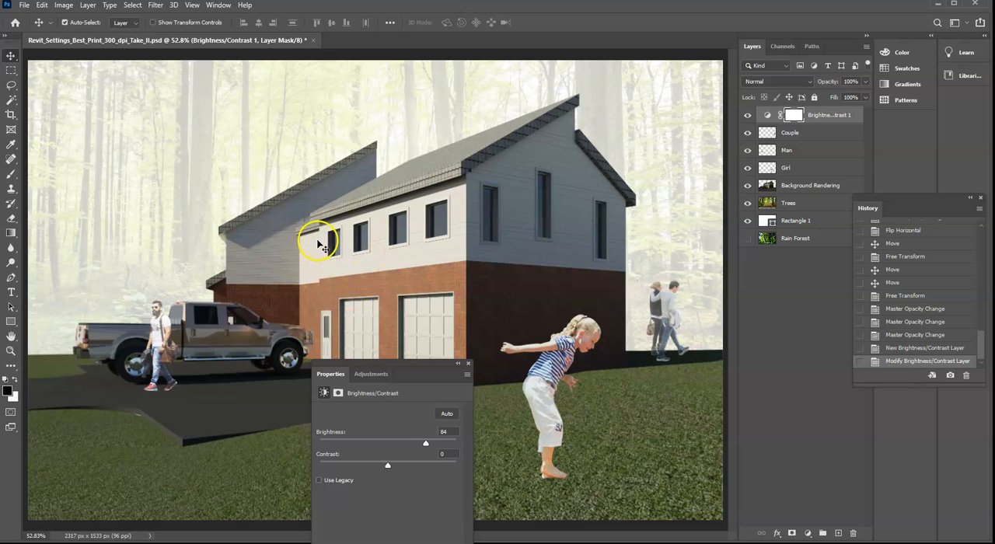
{"action": "left_click_drag", "start_coordinate": [422, 448], "coordinate": [420, 449]}
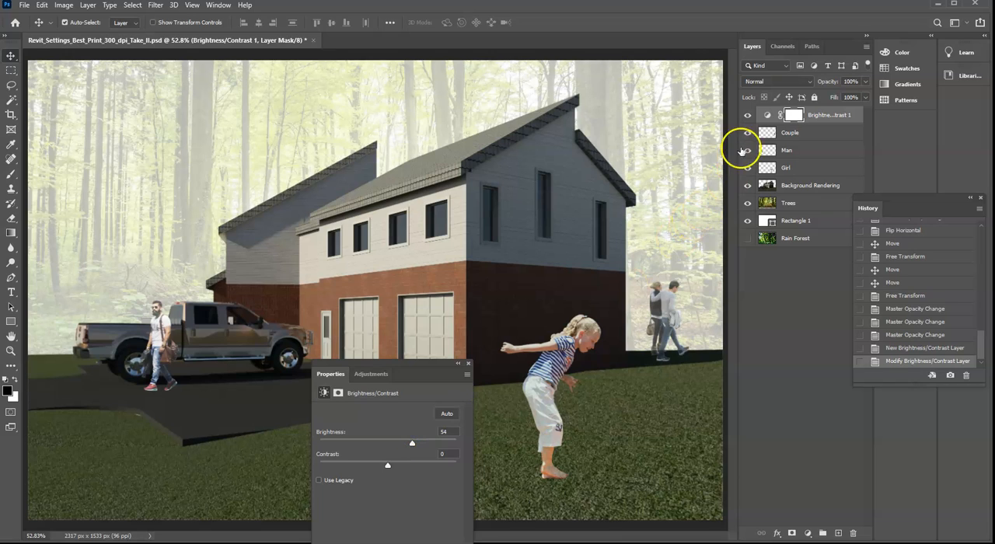
- Compare the image with the Brightness/Contrast layer hidden and shown, leaving it visible
{"action": "left_click", "coordinate": [749, 117]}
{"action": "left_click", "coordinate": [749, 117]}
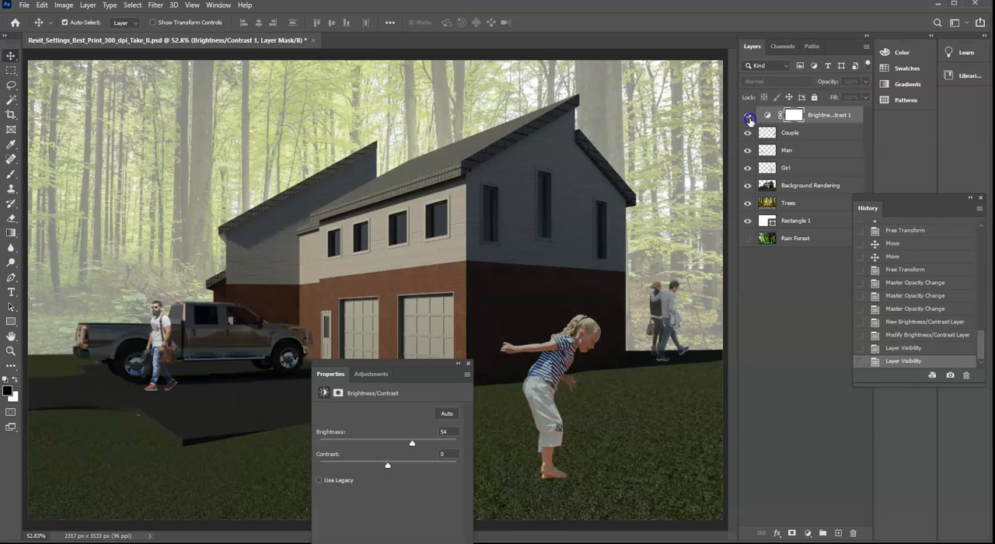
{"action": "left_click", "coordinate": [749, 119]}
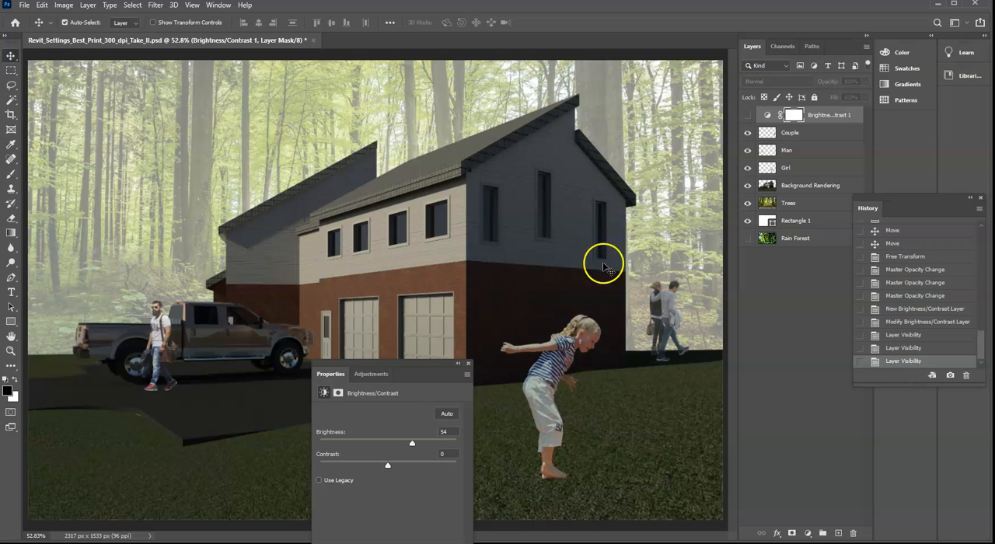
{"action": "left_click", "coordinate": [747, 119]}
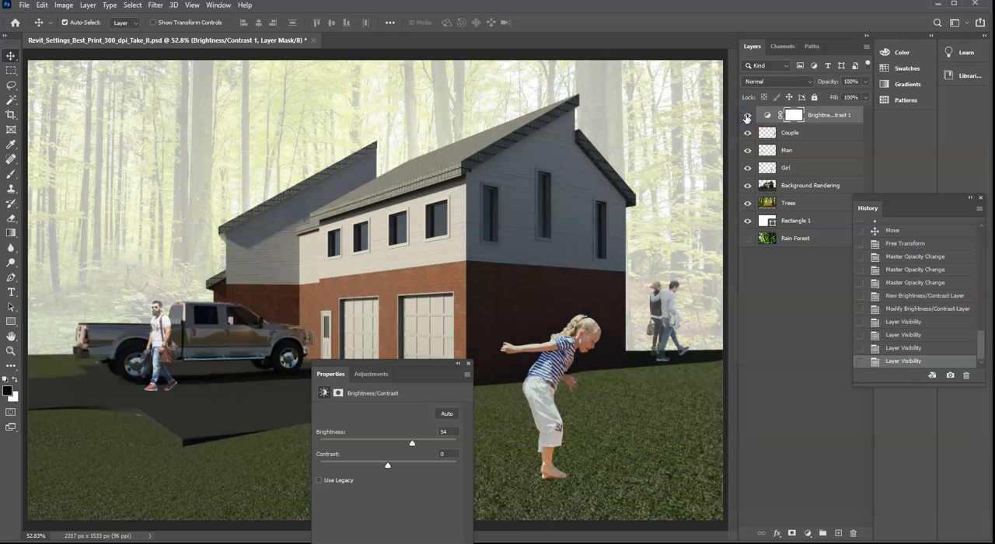
- Check the adjustment's effect again by switching the Brightness/Contrast layer off and on twice, ending with it shown
{"action": "left_click", "coordinate": [746, 118]}
{"action": "left_click", "coordinate": [746, 118]}
{"action": "left_click", "coordinate": [746, 118]}
{"action": "left_click", "coordinate": [747, 118]}
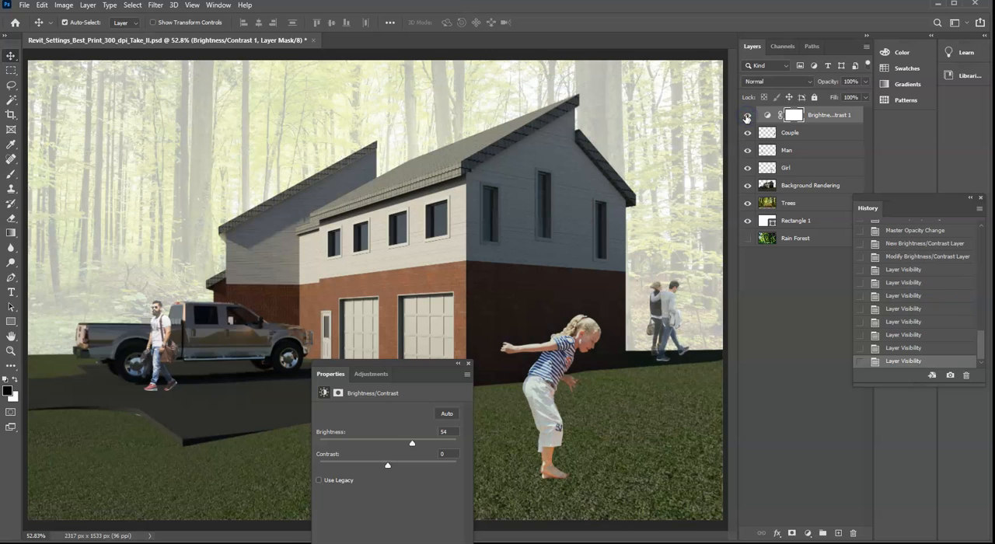
- Set the Trees layer's opacity to 54% and close the Properties window
{"action": "left_click", "coordinate": [798, 191]}
{"action": "left_click", "coordinate": [801, 212]}
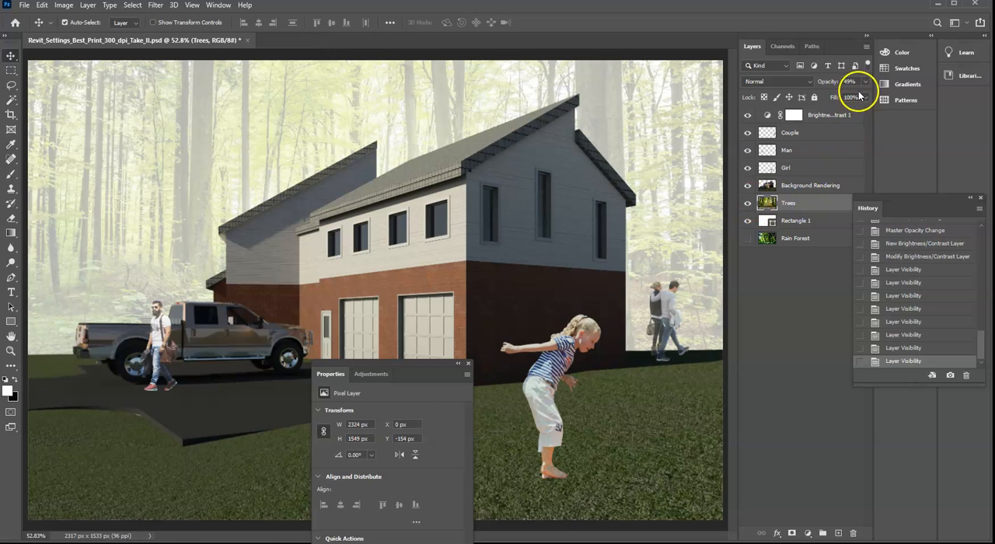
{"action": "left_click_drag", "start_coordinate": [866, 81], "coordinate": [840, 99]}
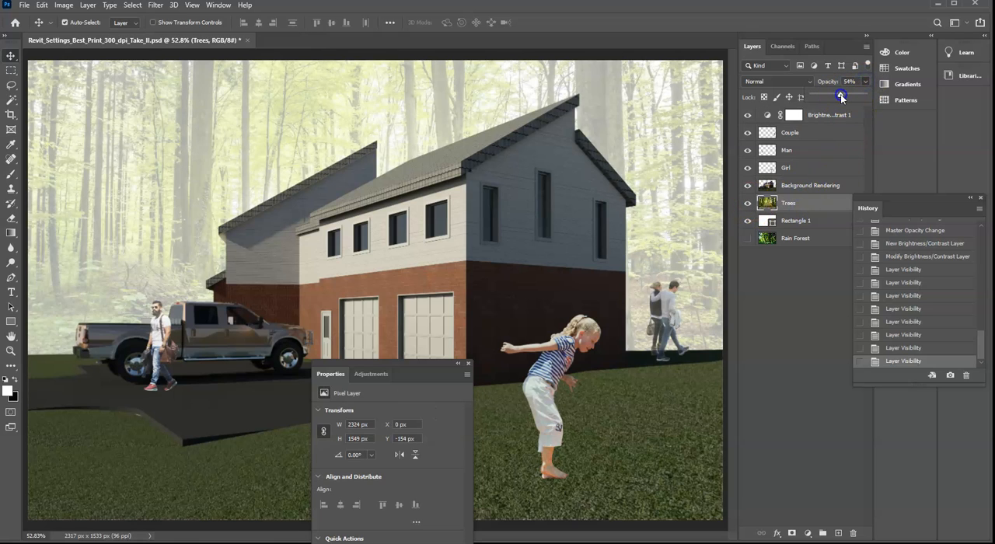
{"action": "left_click_drag", "start_coordinate": [840, 94], "coordinate": [840, 94]}
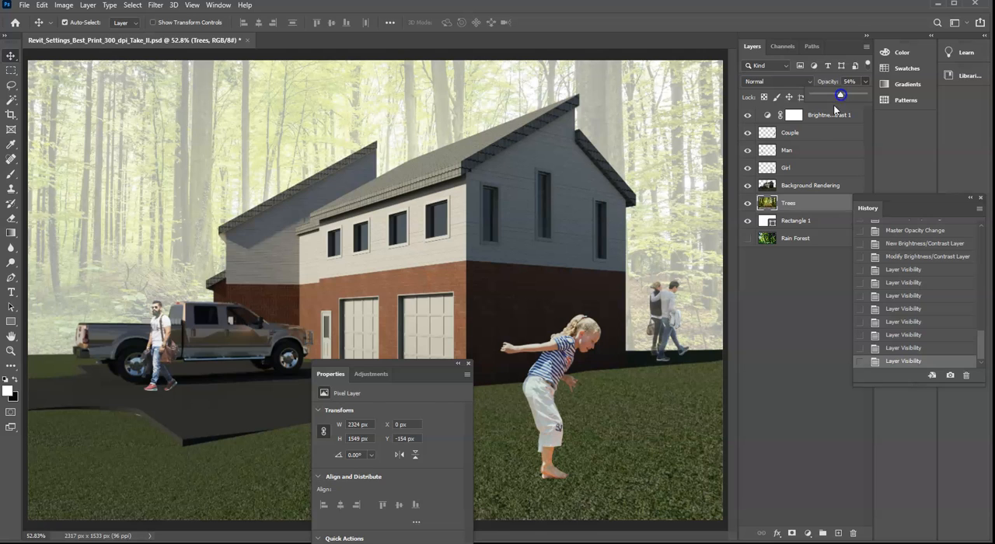
{"action": "left_click", "coordinate": [470, 365]}
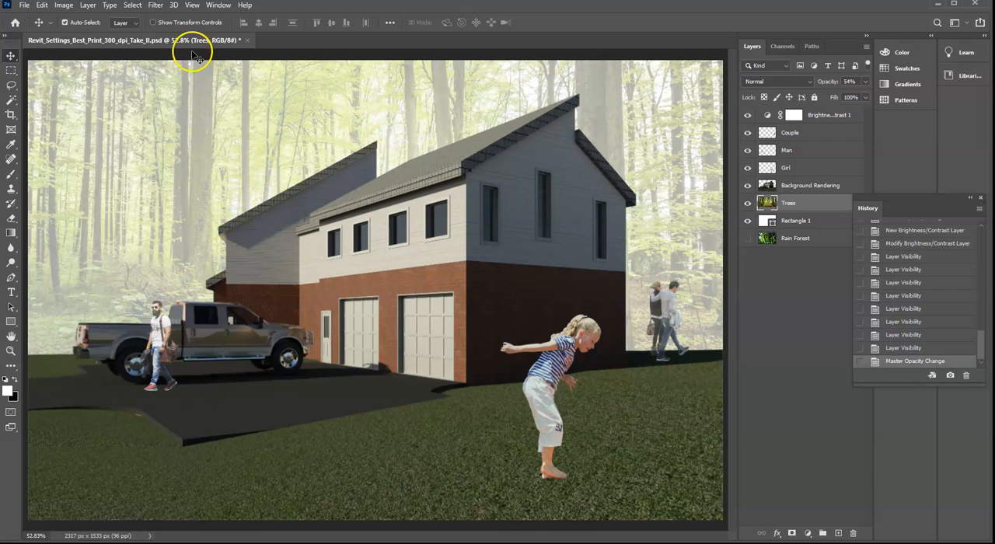
- Crop the composite on all sides to about 2136 x 1188 px, cutting the image off below the girl's knees
{"action": "left_click", "coordinate": [13, 115]}
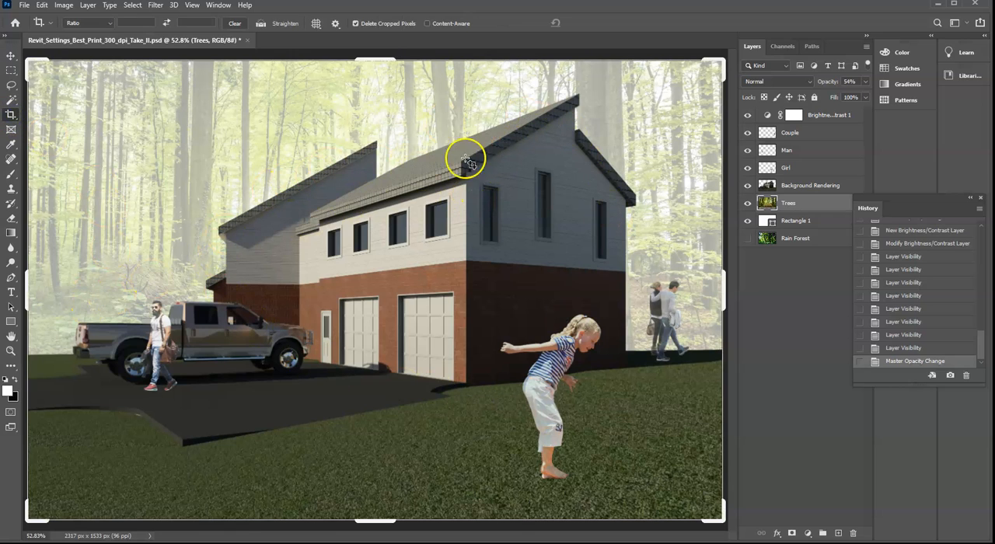
{"action": "left_click_drag", "start_coordinate": [382, 523], "coordinate": [388, 488]}
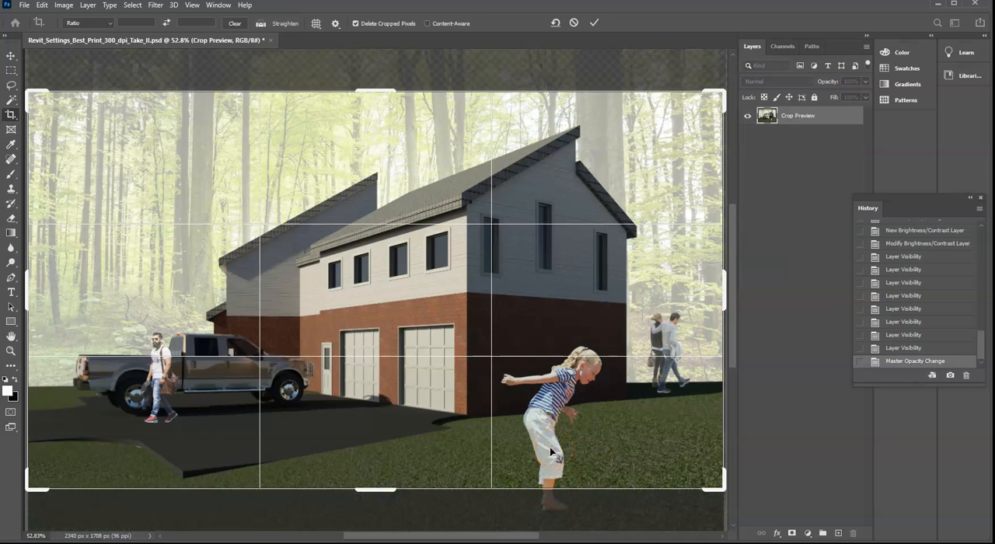
{"action": "mouse_move", "coordinate": [366, 491]}
{"action": "left_mouse_down"}
{"action": "mouse_move", "coordinate": [363, 479]}
{"action": "mouse_move", "coordinate": [381, 482]}
{"action": "mouse_move", "coordinate": [378, 496]}
{"action": "left_mouse_up"}
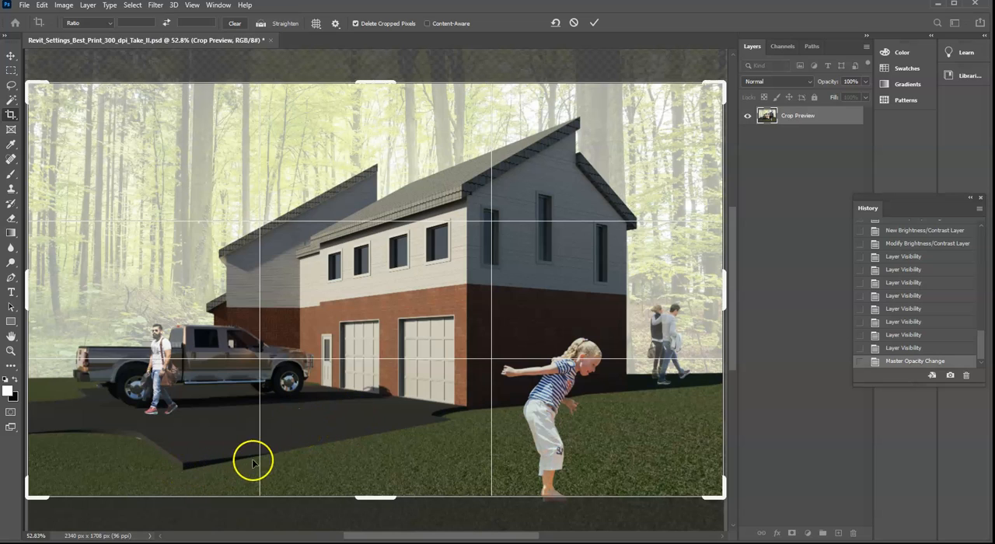
{"action": "mouse_move", "coordinate": [371, 496]}
{"action": "left_mouse_down"}
{"action": "mouse_move", "coordinate": [357, 480]}
{"action": "mouse_move", "coordinate": [373, 479]}
{"action": "left_mouse_up"}
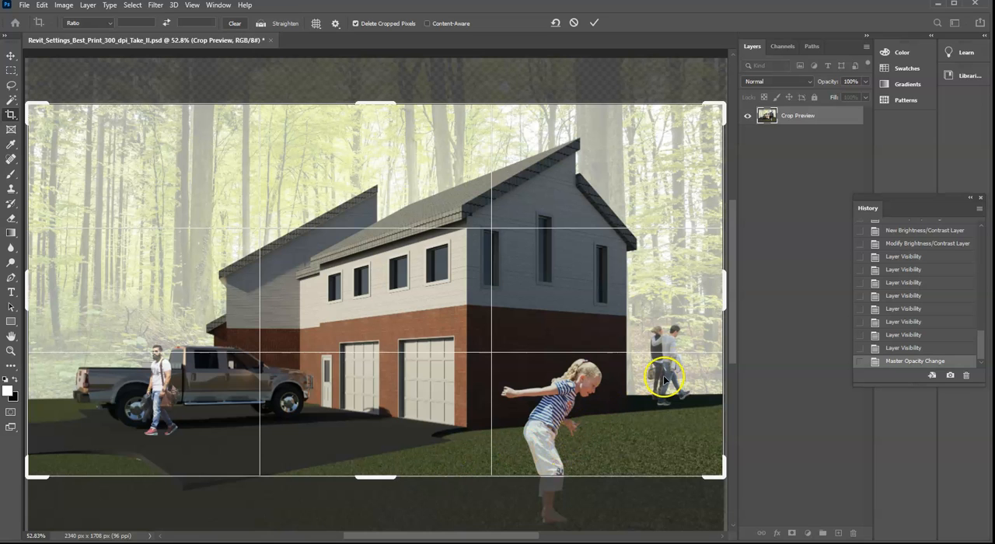
{"action": "left_click_drag", "start_coordinate": [722, 303], "coordinate": [707, 300]}
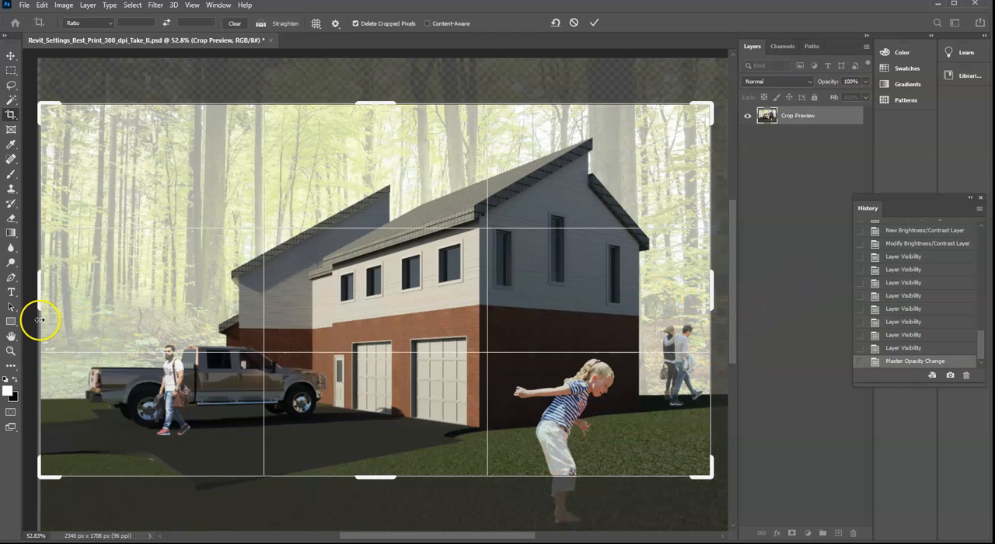
{"action": "mouse_move", "coordinate": [34, 307]}
{"action": "left_mouse_down"}
{"action": "mouse_move", "coordinate": [81, 308]}
{"action": "mouse_move", "coordinate": [54, 306]}
{"action": "left_mouse_up"}
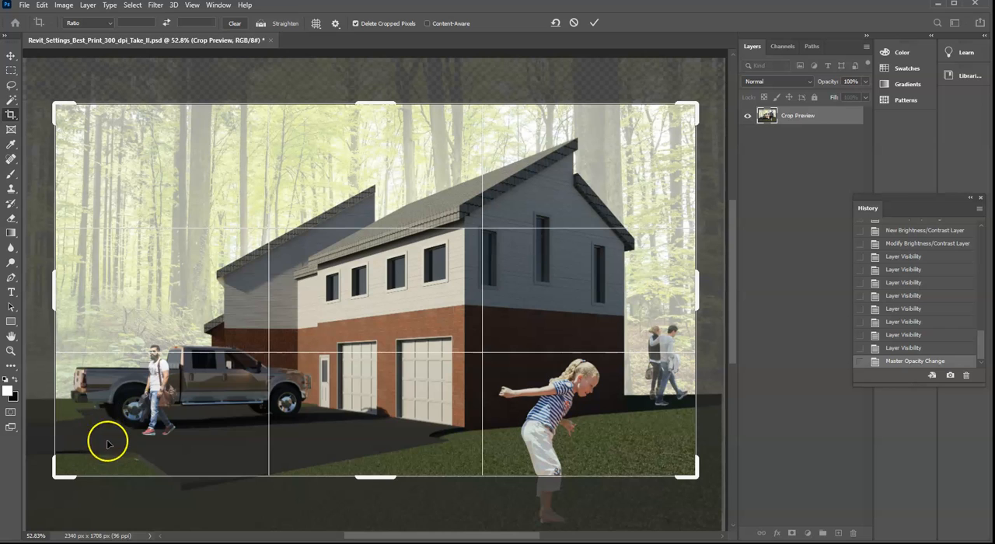
{"action": "left_click_drag", "start_coordinate": [391, 102], "coordinate": [391, 111]}
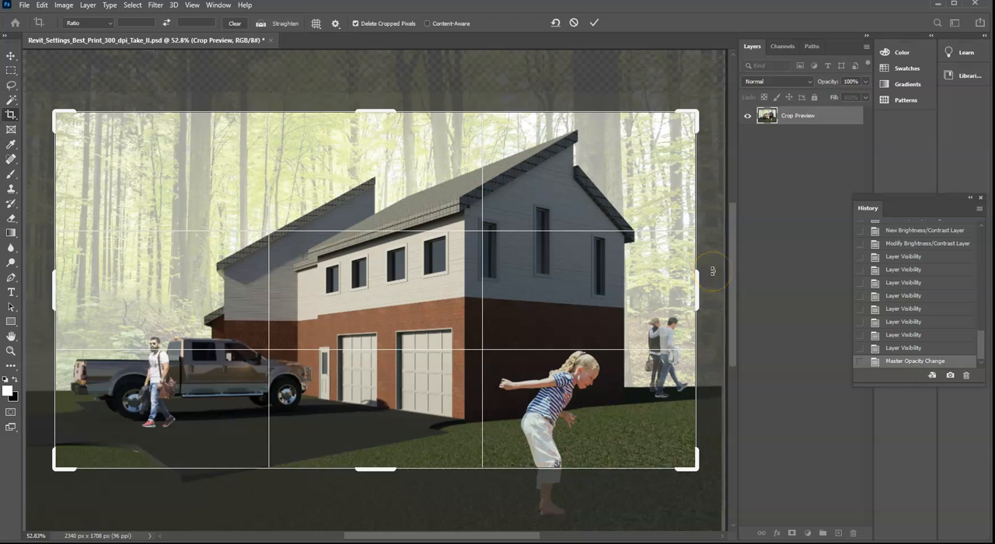
{"action": "key", "text": "Return"}
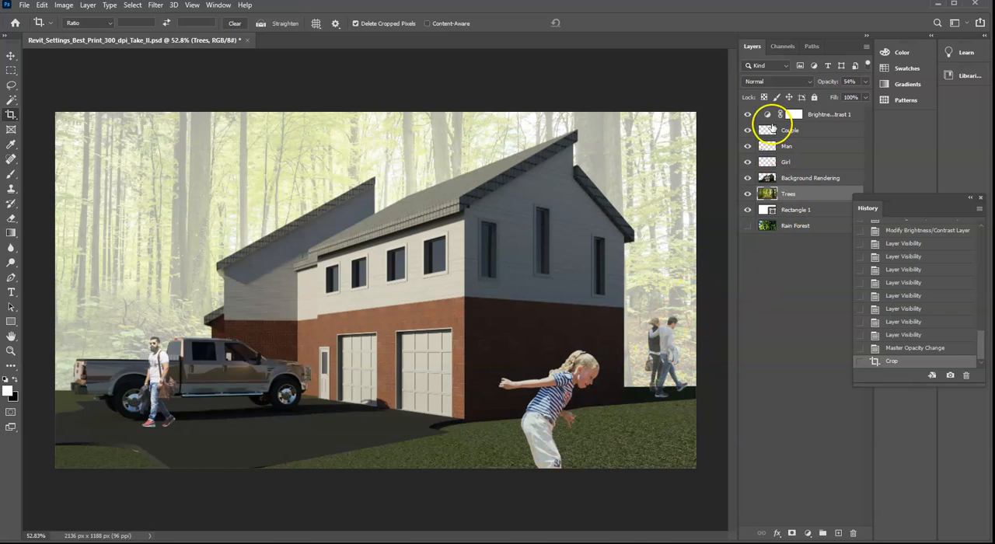
- Hide the Couple layer and crop the image's sides symmetrically to a width of about 2000 px
{"action": "left_click", "coordinate": [747, 130]}
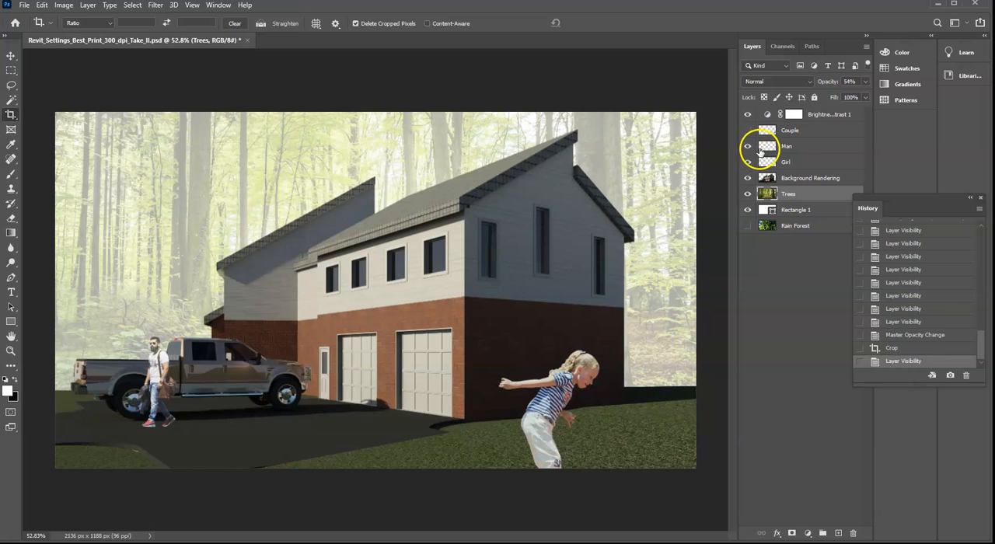
{"action": "left_click", "coordinate": [11, 115]}
{"action": "left_click_drag", "start_coordinate": [697, 293], "coordinate": [674, 294]}
{"action": "key", "text": "Return"}
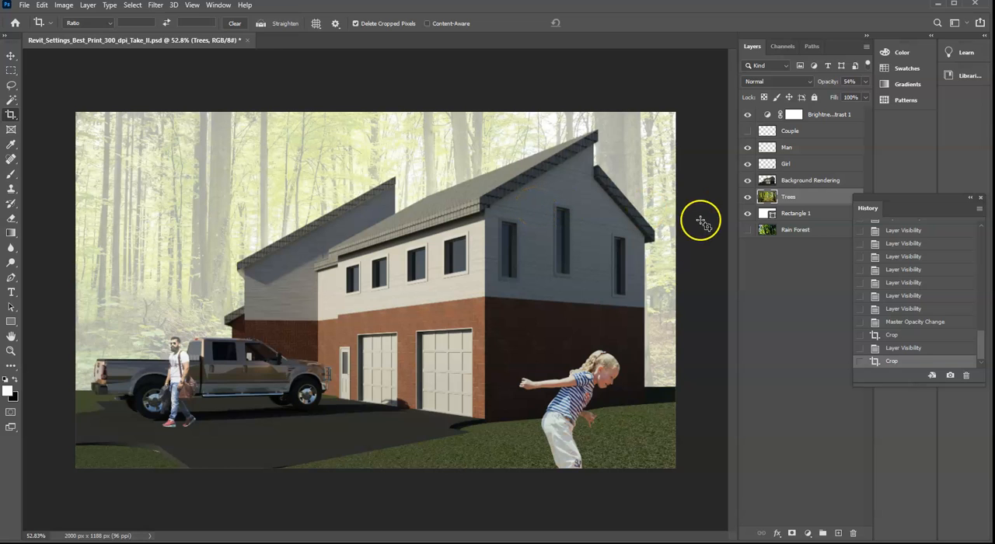
- Move the hidden Couple layer between Rectangle 1 and Rain Forest, and hide every layer above Rectangle 1
{"action": "left_click_drag", "start_coordinate": [795, 231], "coordinate": [792, 230]}
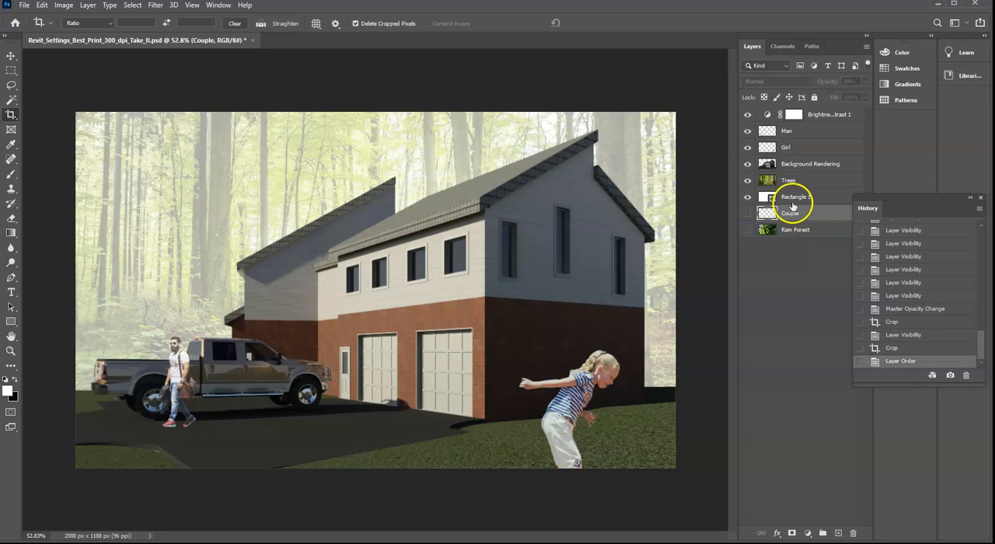
{"action": "left_click", "coordinate": [748, 114]}
{"action": "left_click", "coordinate": [748, 130]}
{"action": "left_click", "coordinate": [748, 147]}
{"action": "left_click", "coordinate": [748, 163]}
{"action": "left_click", "coordinate": [748, 180]}
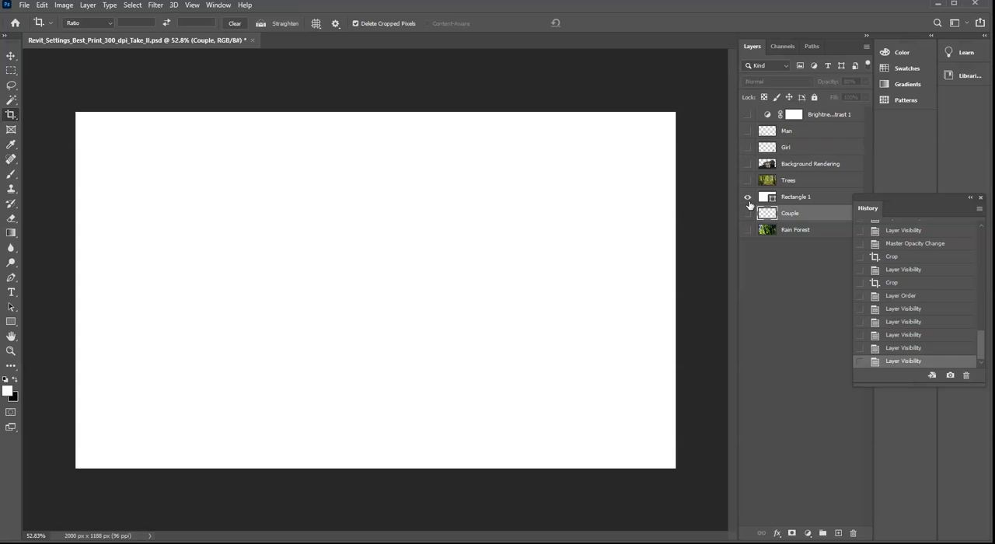
- Show the Background Rendering, Trees, Girl, Man and Brightness/Contrast layers again, one at a time in that order
{"action": "left_click", "coordinate": [748, 164]}
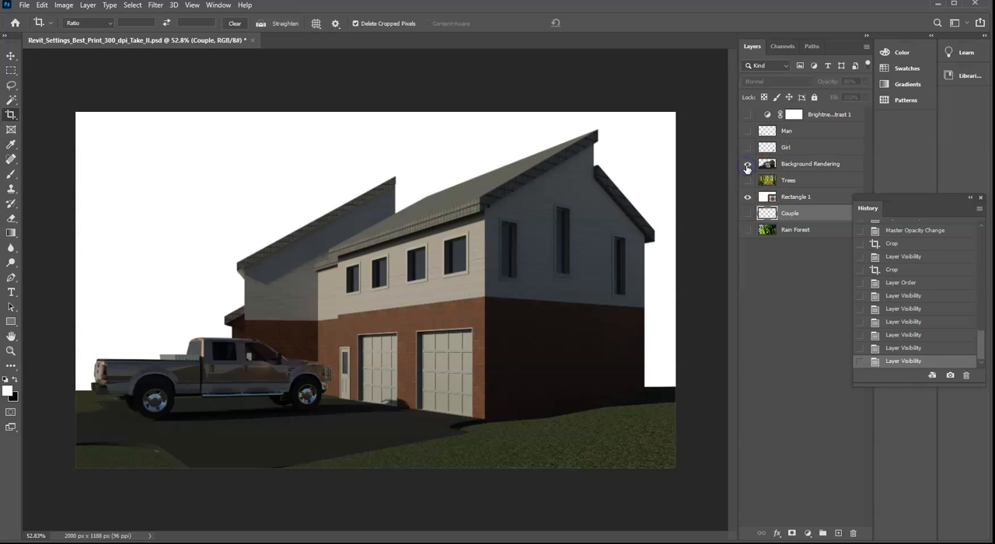
{"action": "left_click", "coordinate": [748, 181]}
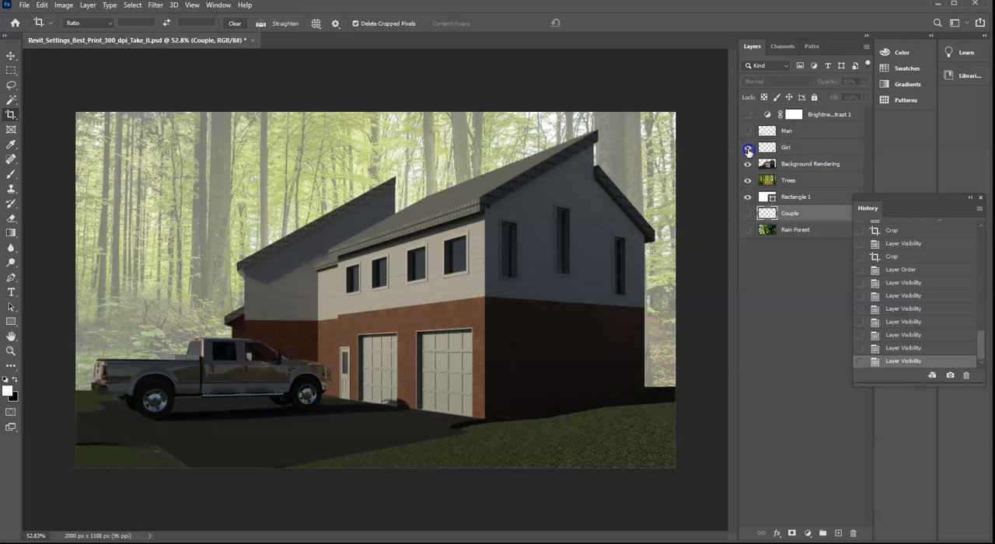
{"action": "left_click", "coordinate": [748, 148]}
{"action": "left_click", "coordinate": [748, 131]}
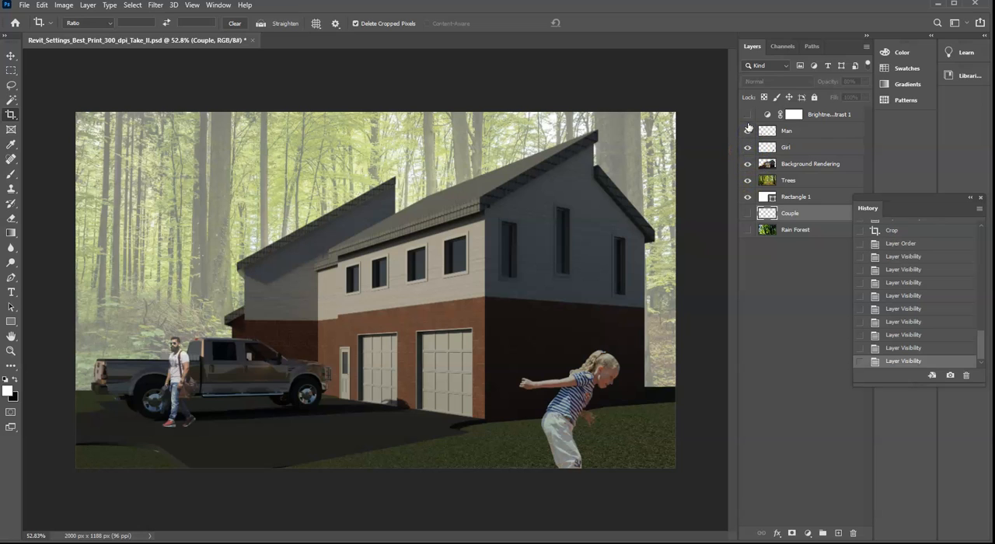
{"action": "left_click", "coordinate": [748, 115]}
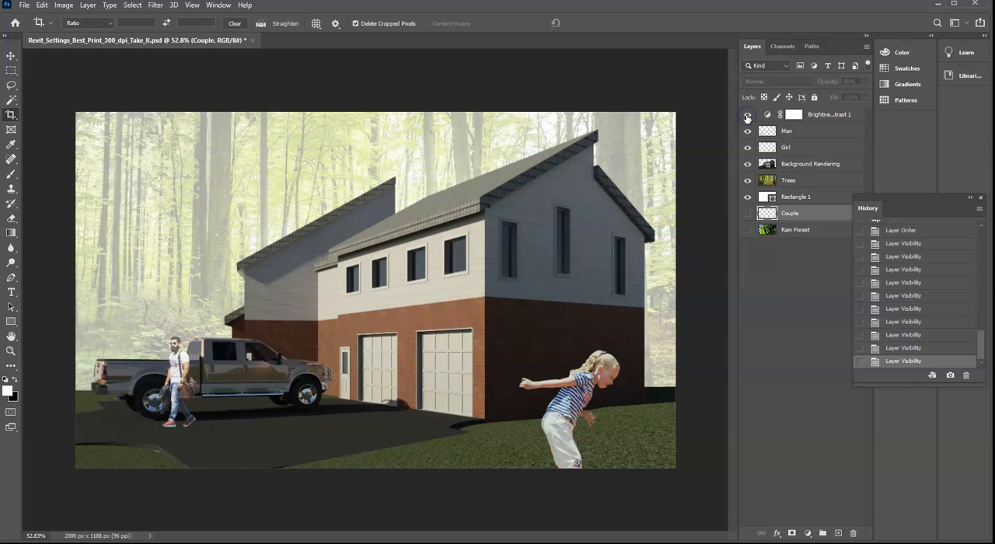
- Start opening a file and browse to the Classes folder inside ____CCP on the Extreme SSD (E:) drive
{"action": "left_click", "coordinate": [25, 5]}
{"action": "left_click", "coordinate": [34, 30]}
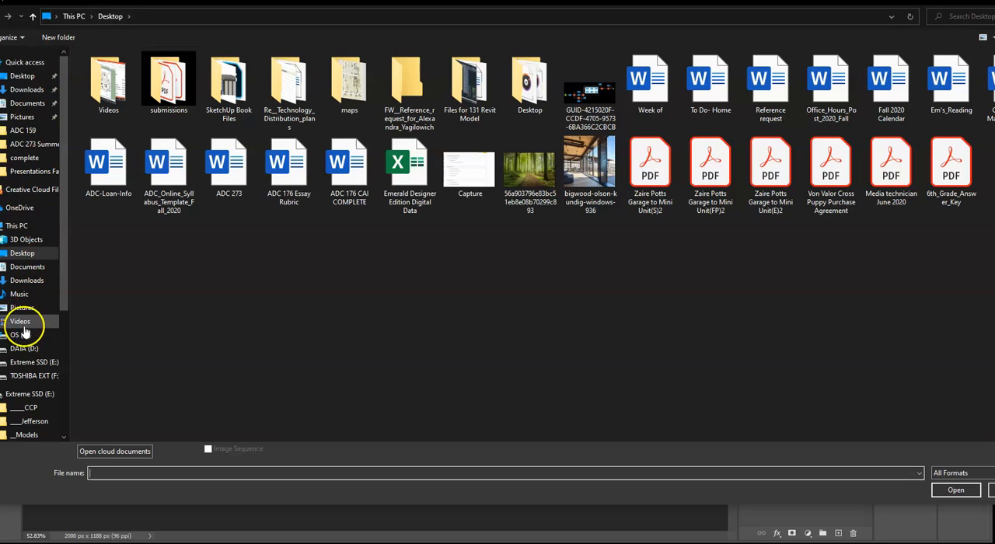
{"action": "left_click", "coordinate": [34, 362]}
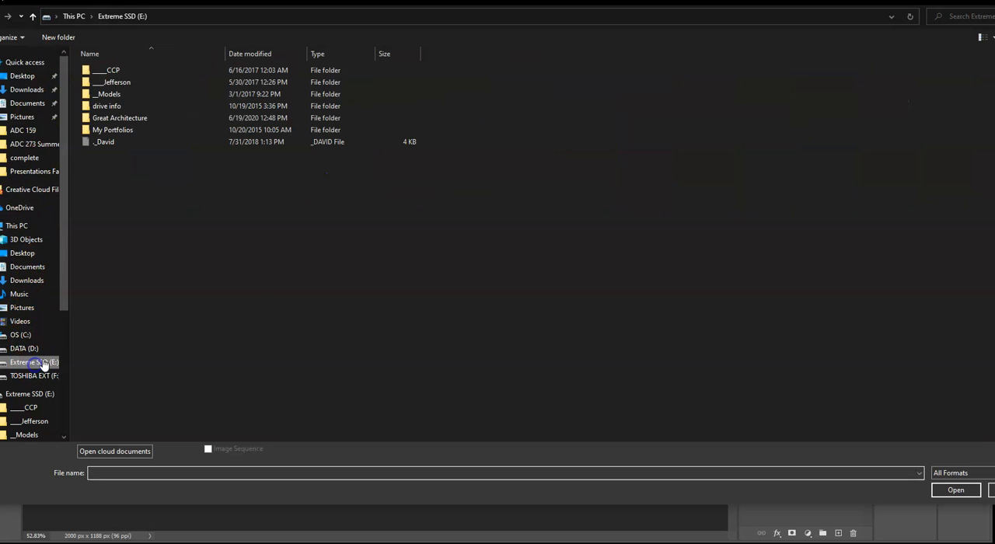
{"action": "double_click", "coordinate": [111, 71]}
{"action": "double_click", "coordinate": [120, 83]}
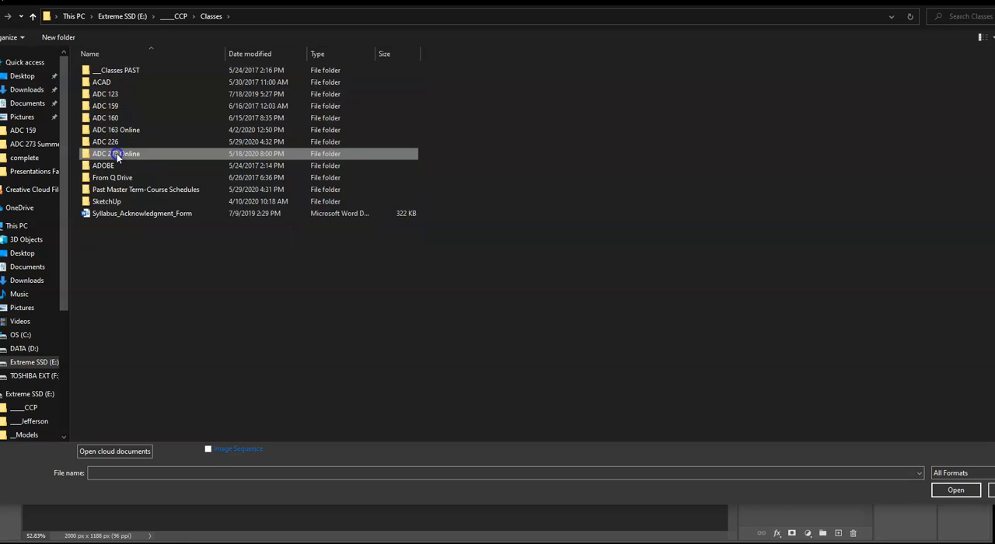
{"action": "double_click", "coordinate": [115, 153]}
{"action": "left_click", "coordinate": [204, 16]}
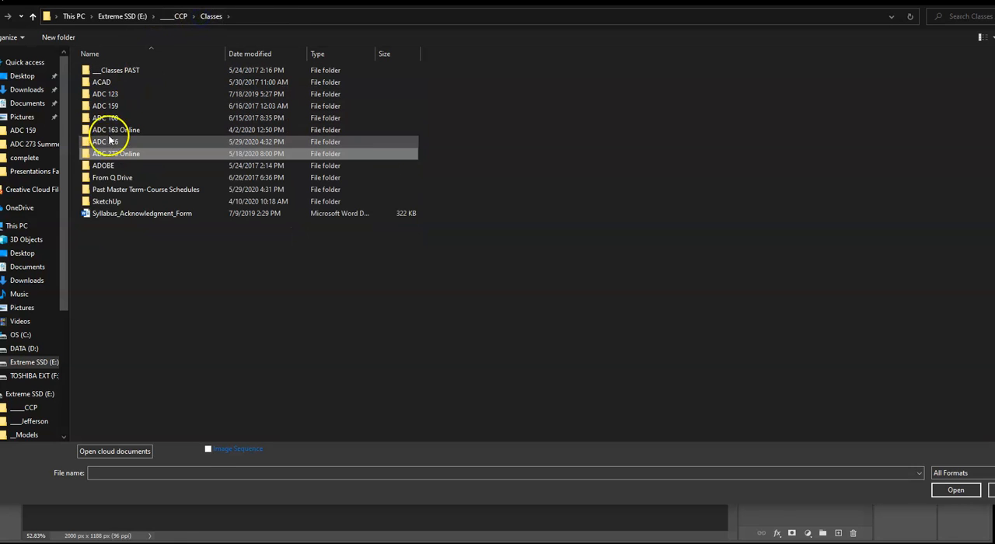
- Open Revit_Settings_Best_Print_300_dpi.psd from ADOBE, Adobe Photoshop, _Photoshop_Boot_Camp, ADC 273 Summer 20 Composite Image
{"action": "double_click", "coordinate": [105, 165]}
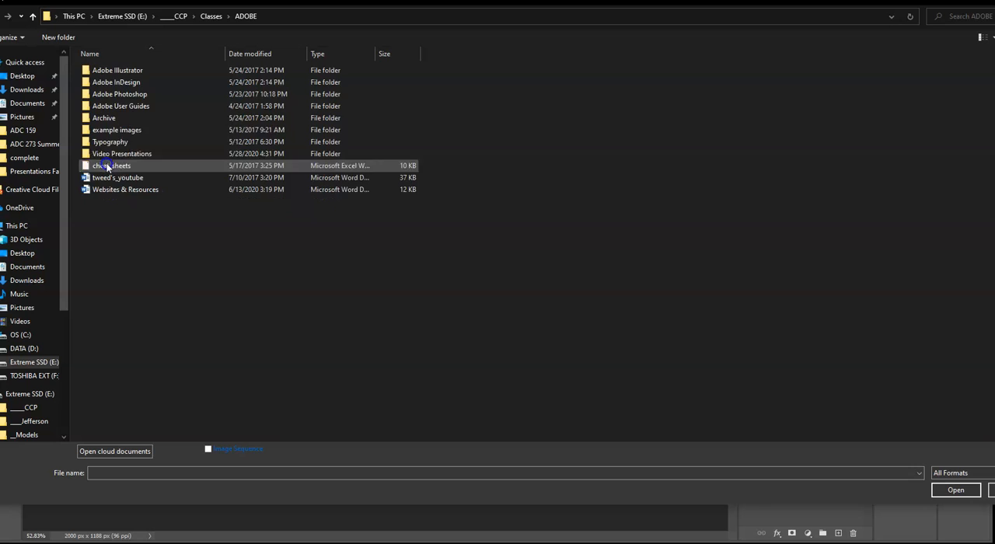
{"action": "double_click", "coordinate": [138, 94]}
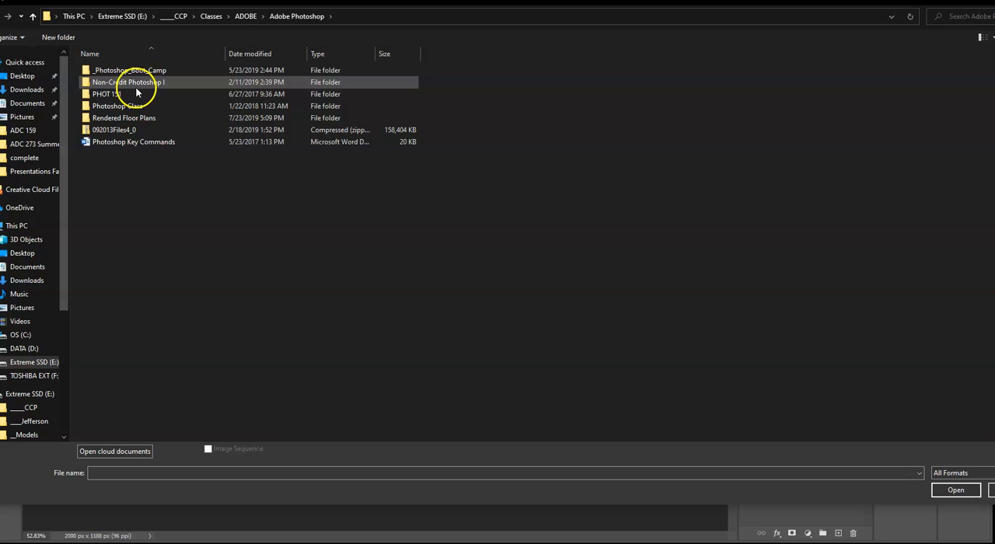
{"action": "double_click", "coordinate": [137, 71]}
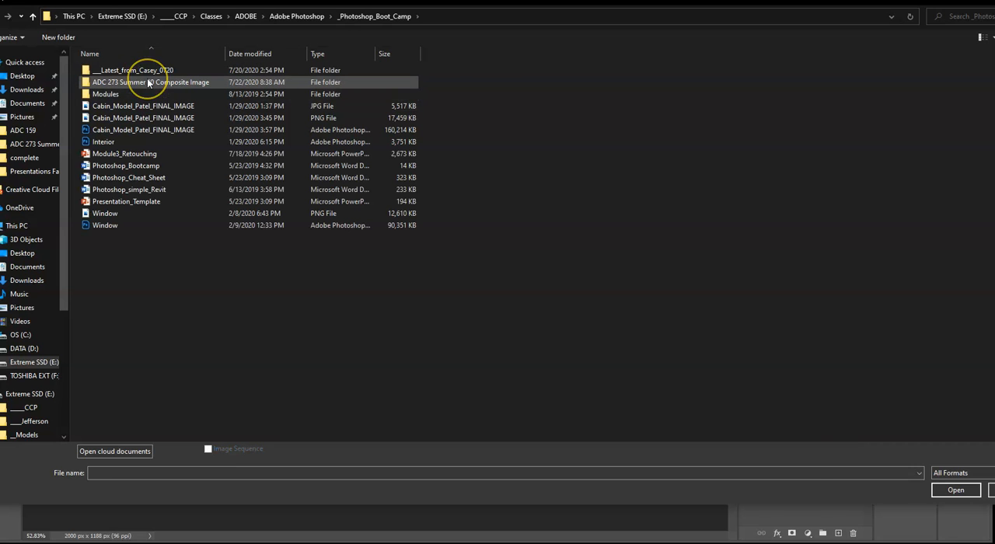
{"action": "double_click", "coordinate": [148, 82]}
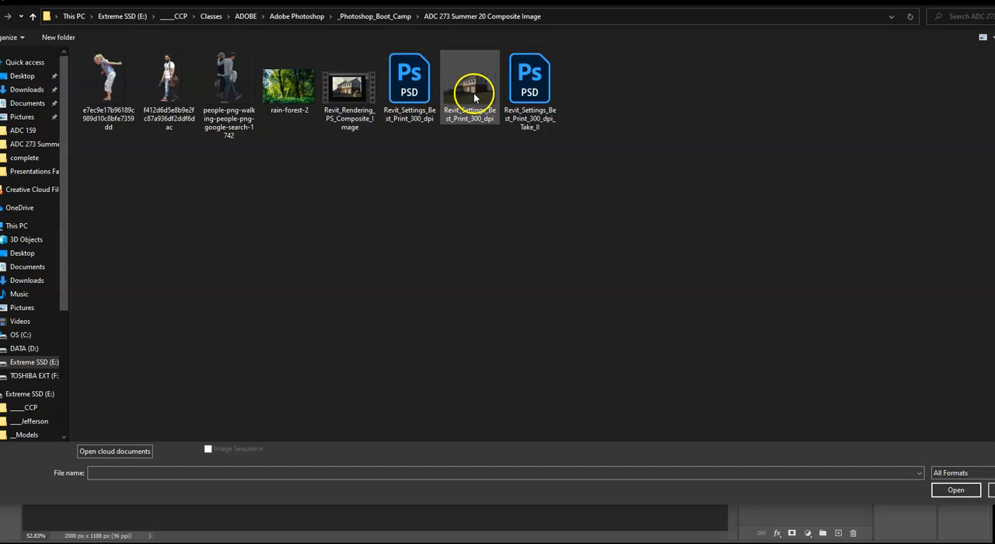
{"action": "double_click", "coordinate": [421, 95]}
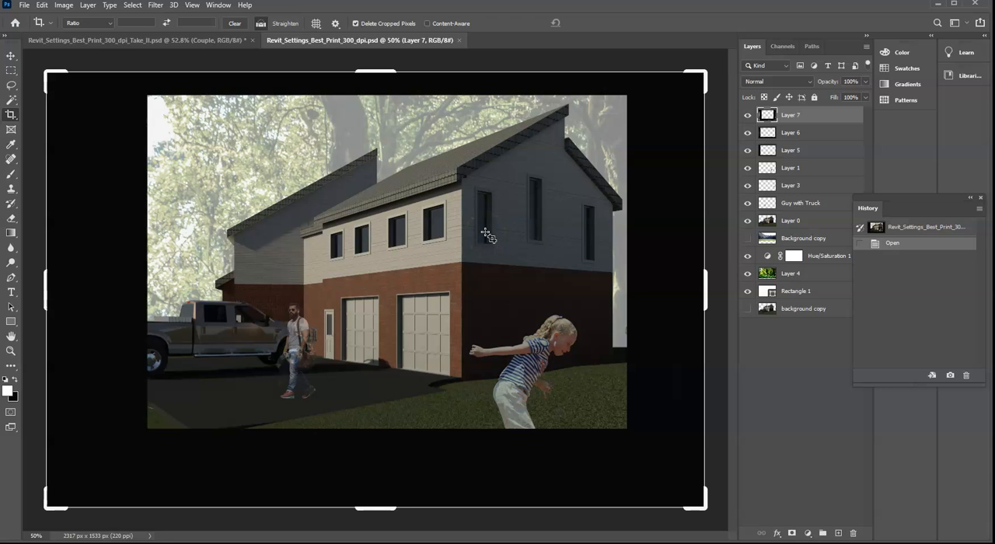
- Tile both open documents horizontally to compare the Take_II composite with the earlier version, and activate the Move tool
{"action": "key", "text": "ctrl+plus"}
{"action": "scroll", "coordinate": [525, 235], "scroll_direction": "up", "scroll_amount": 3}
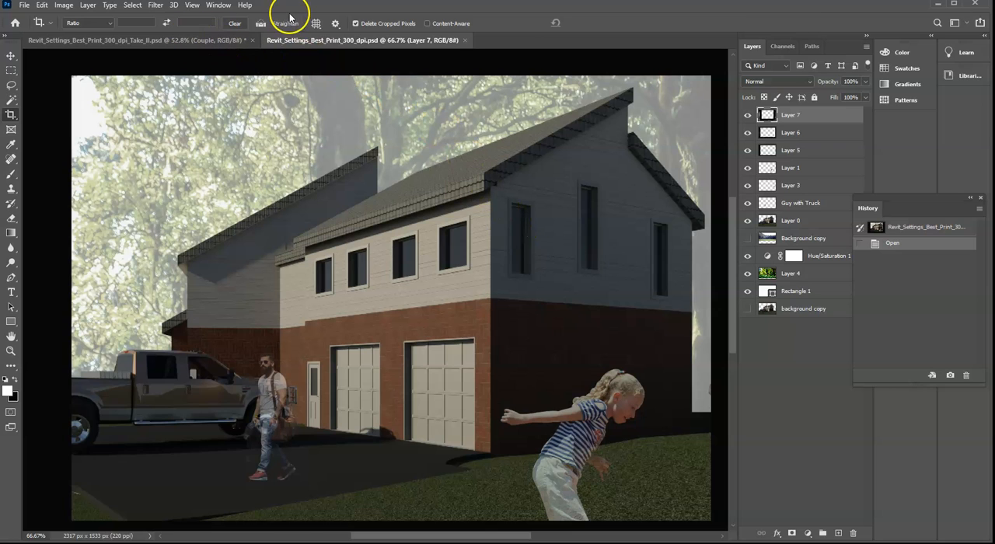
{"action": "left_click", "coordinate": [192, 6]}
{"action": "left_click", "coordinate": [195, 5]}
{"action": "left_click", "coordinate": [220, 6]}
{"action": "mouse_move", "coordinate": [262, 17]}
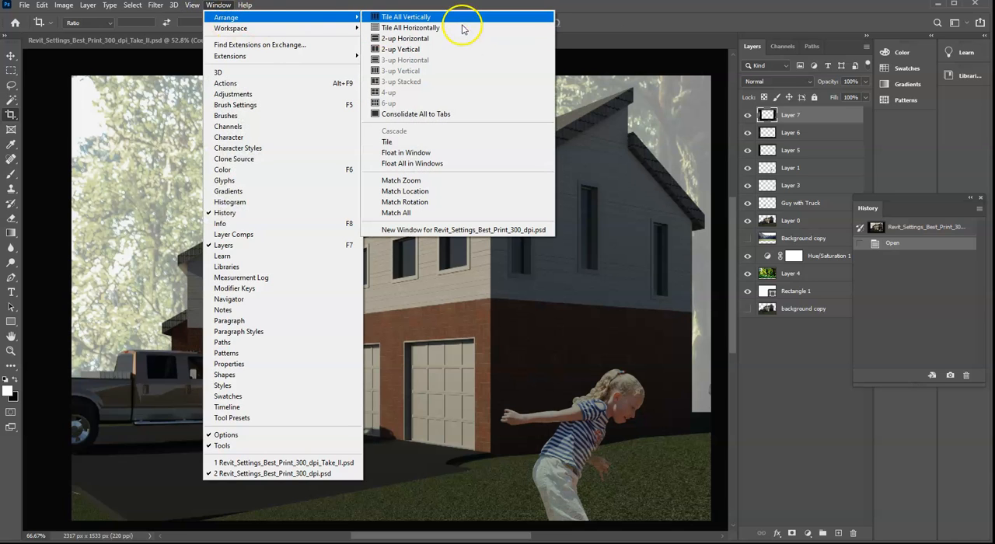
{"action": "left_click", "coordinate": [460, 27]}
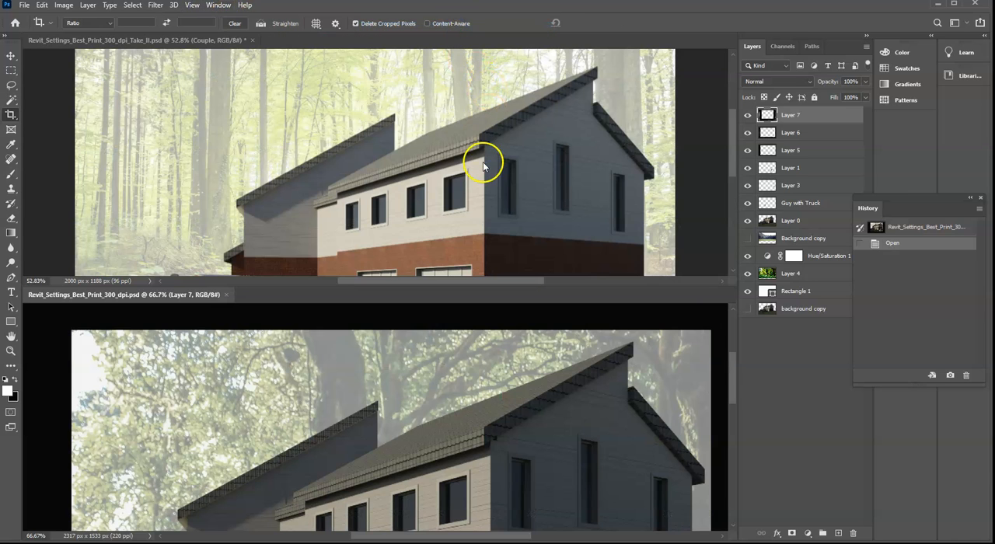
{"action": "scroll", "coordinate": [483, 165], "scroll_direction": "down", "scroll_amount": 4}
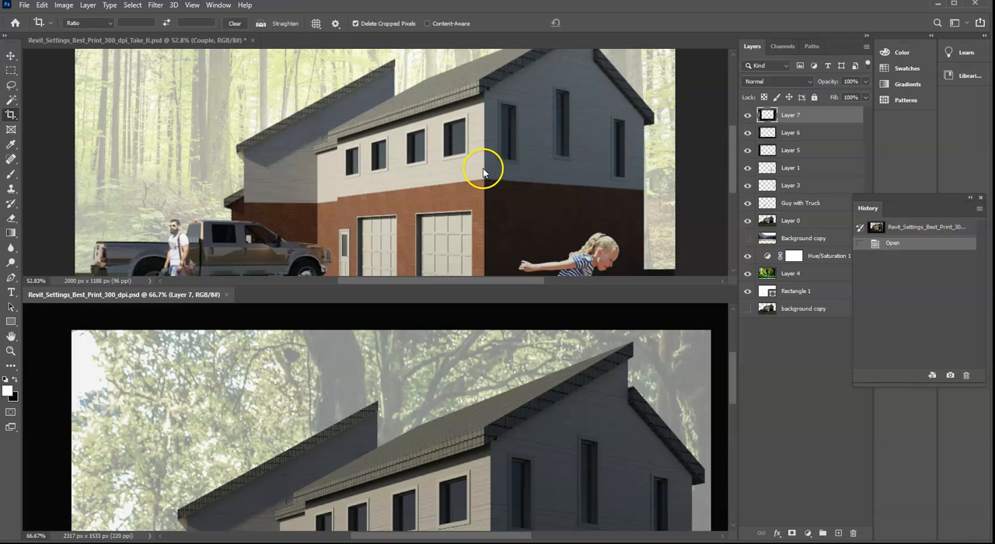
{"action": "left_click", "coordinate": [11, 55]}
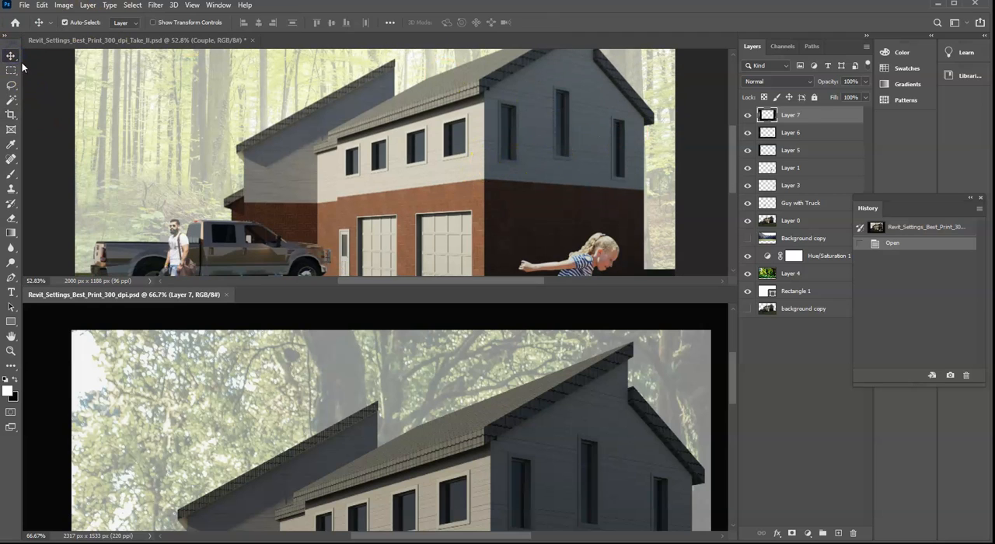
- Zoom the Take_II composite and the earlier version out to 33.33% each to compare their full scenes
{"action": "left_click", "coordinate": [43, 106]}
{"action": "key", "text": "ctrl"}
{"action": "scroll", "coordinate": [42, 102], "scroll_direction": "up", "scroll_amount": 2}
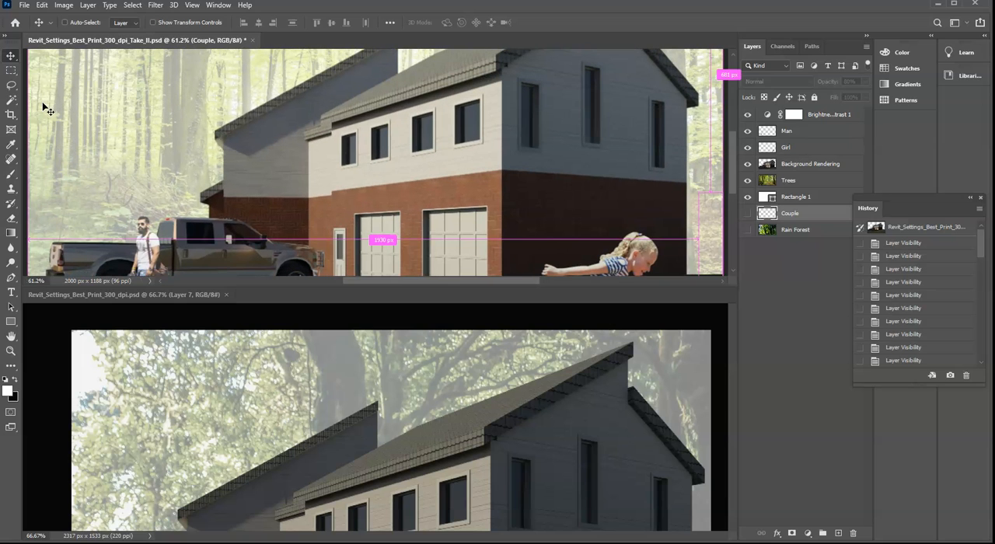
{"action": "scroll", "coordinate": [43, 108], "scroll_direction": "down", "scroll_amount": 2}
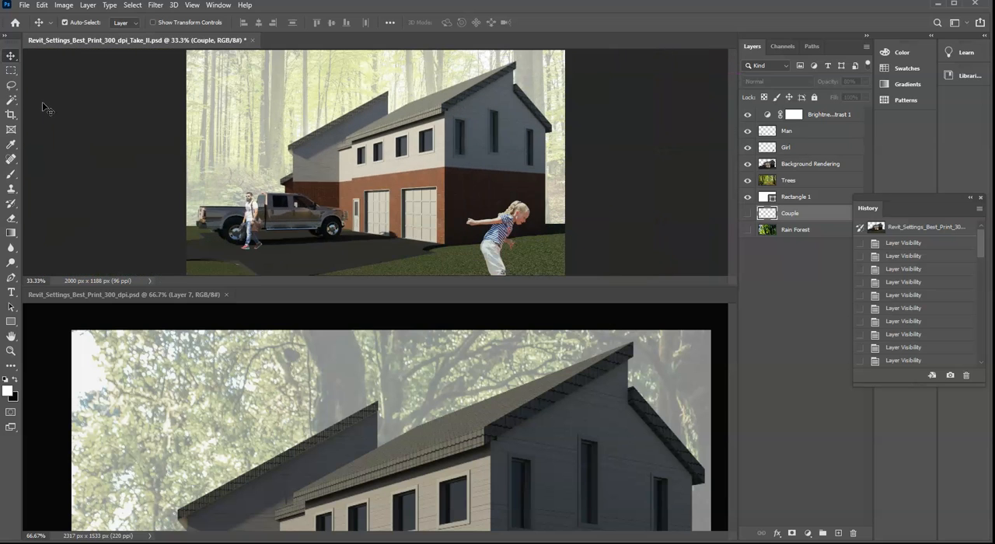
{"action": "left_click", "coordinate": [112, 153]}
{"action": "left_click", "coordinate": [393, 350]}
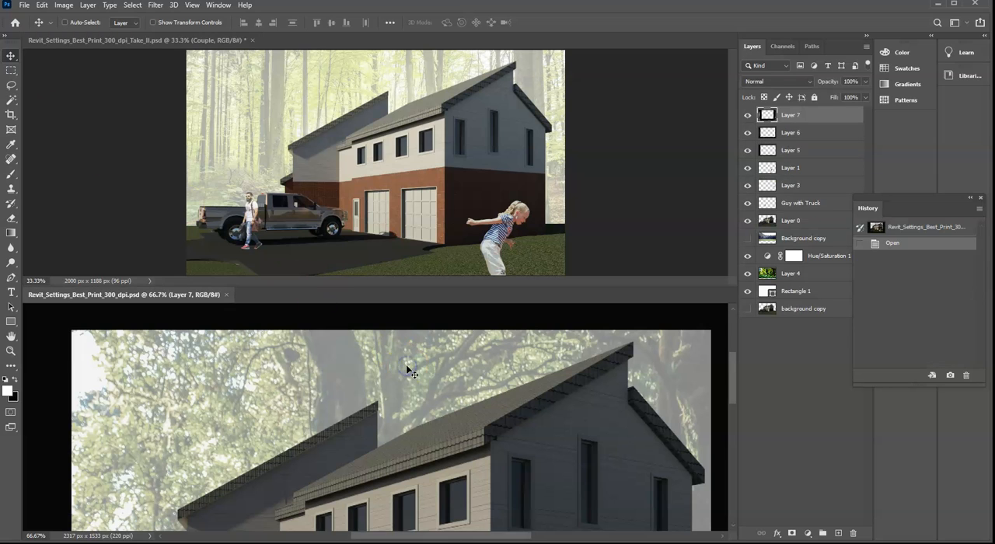
{"action": "scroll", "coordinate": [406, 365], "scroll_direction": "down", "scroll_amount": 1}
{"action": "scroll", "coordinate": [406, 371], "scroll_direction": "down", "scroll_amount": 1}
{"action": "scroll", "coordinate": [406, 370], "scroll_direction": "down", "scroll_amount": 3}
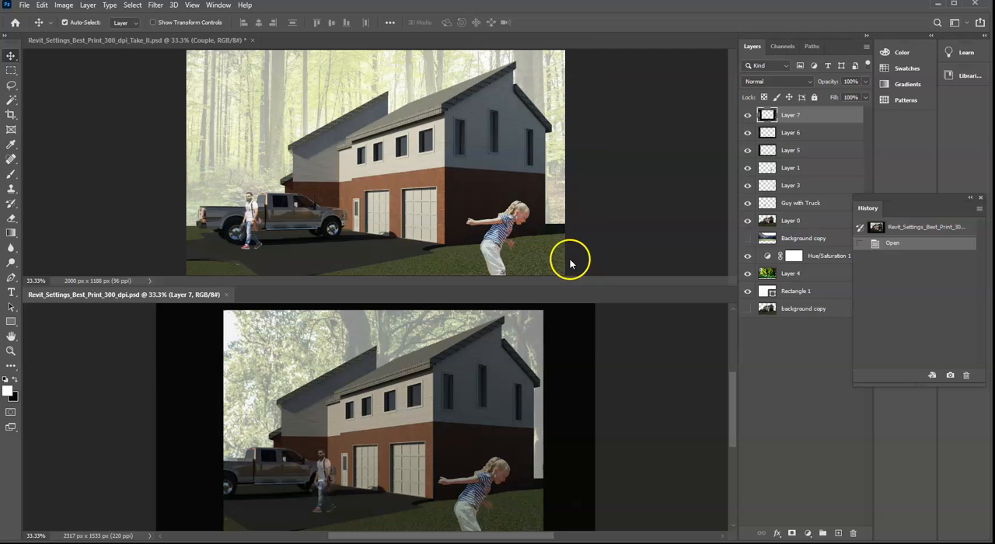
- Activate the Take_II document and select its Girl layer to check the opacity
{"action": "left_click", "coordinate": [634, 246]}
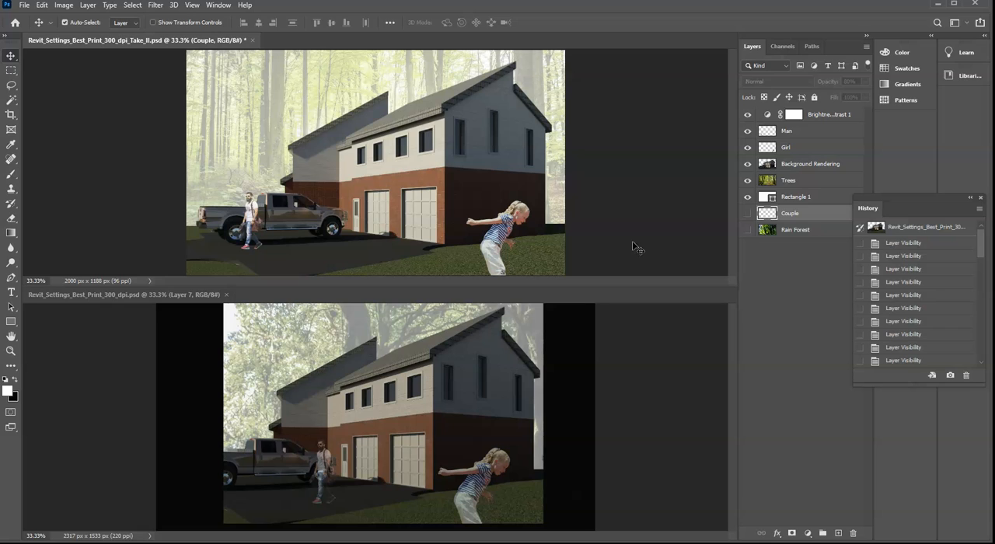
{"action": "left_click", "coordinate": [632, 242]}
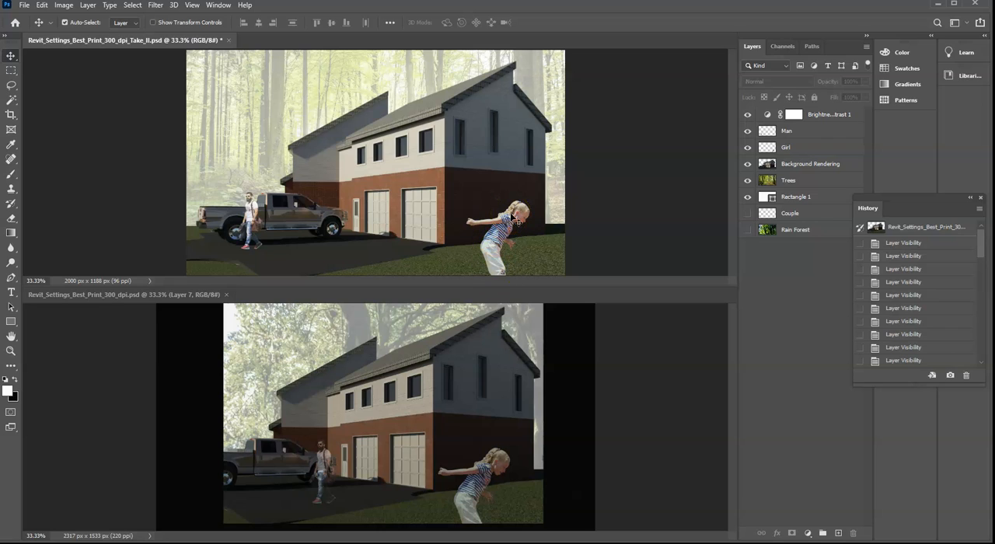
{"action": "left_click", "coordinate": [818, 147]}
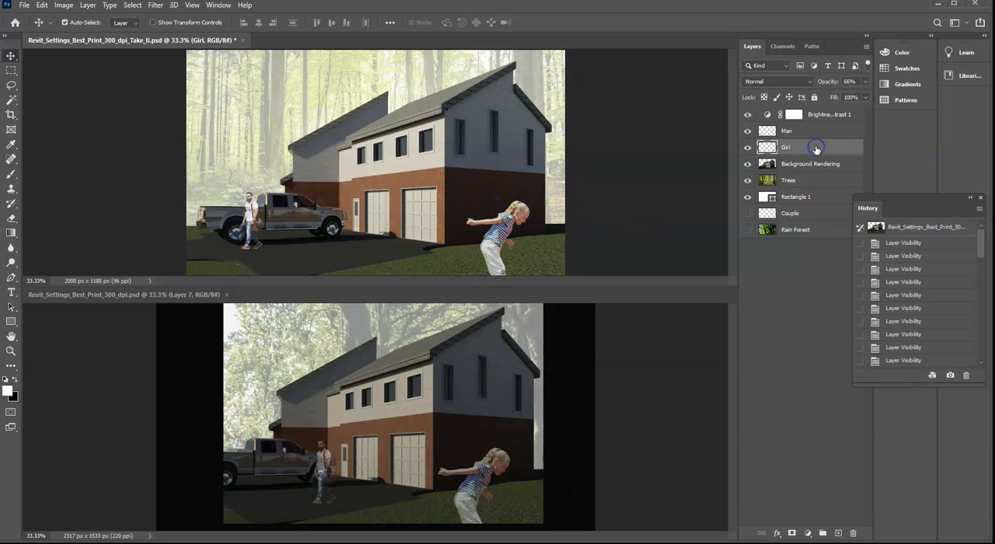
- Check the opacity of Layer 3 and Layer 1 in the earlier version, and hide and reshow Layer 1 to identify its content
{"action": "left_click", "coordinate": [612, 380]}
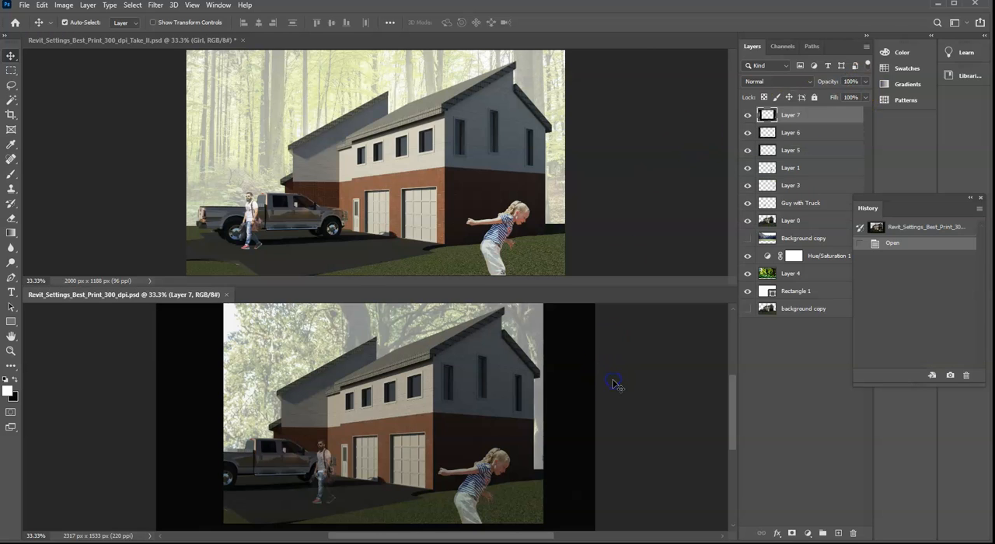
{"action": "left_click", "coordinate": [803, 188]}
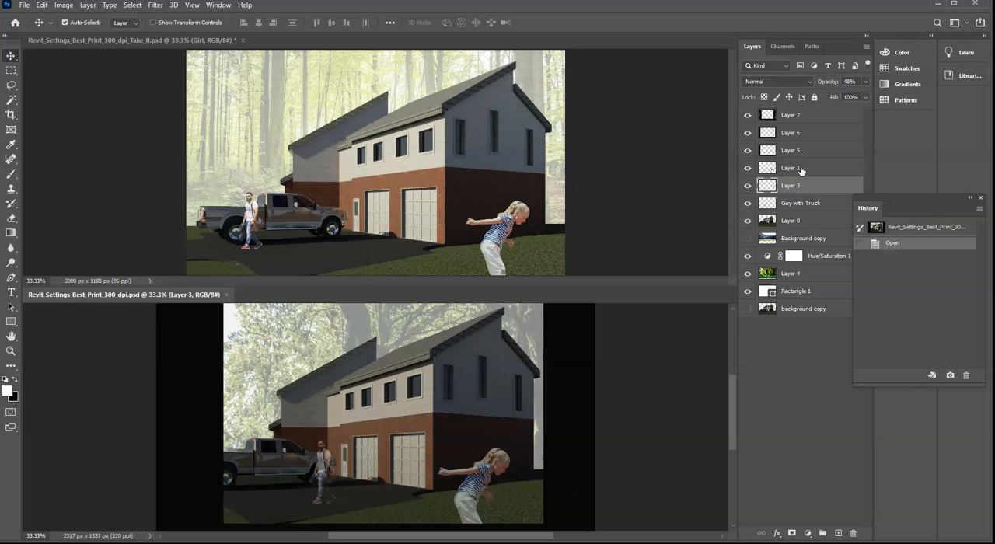
{"action": "left_click", "coordinate": [801, 169]}
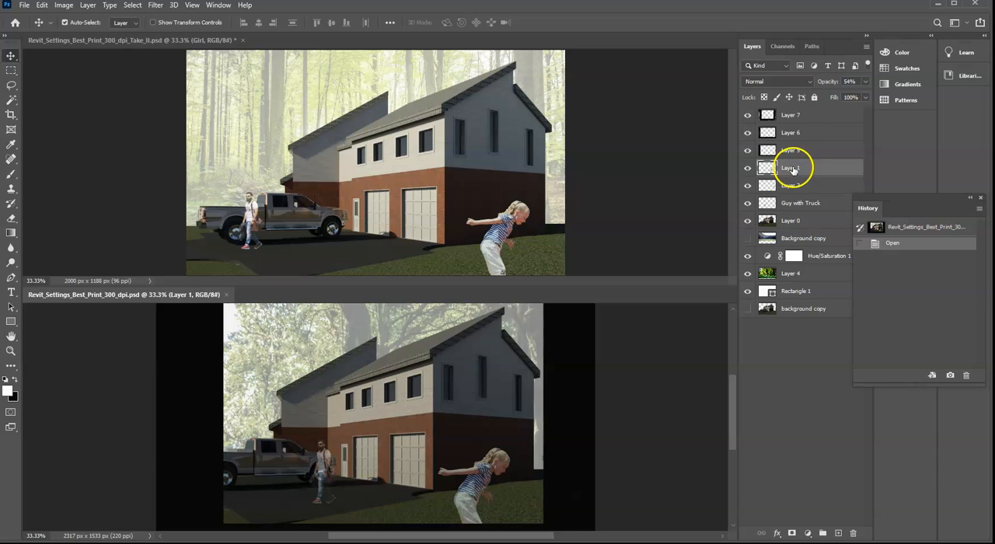
{"action": "left_click", "coordinate": [746, 169]}
{"action": "left_click", "coordinate": [746, 169]}
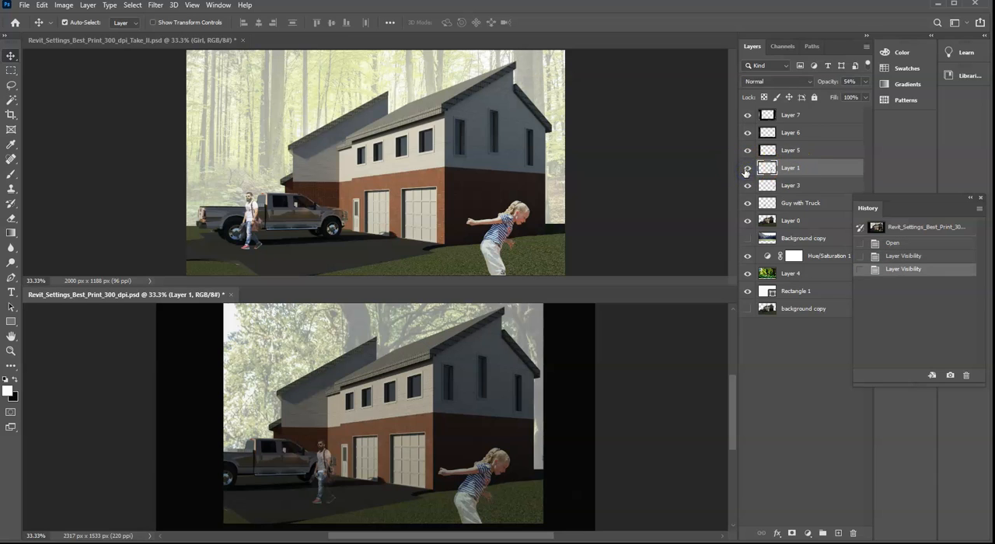
- Return to the Take_II document and select the Girl layer again for comparison
{"action": "left_click", "coordinate": [617, 181]}
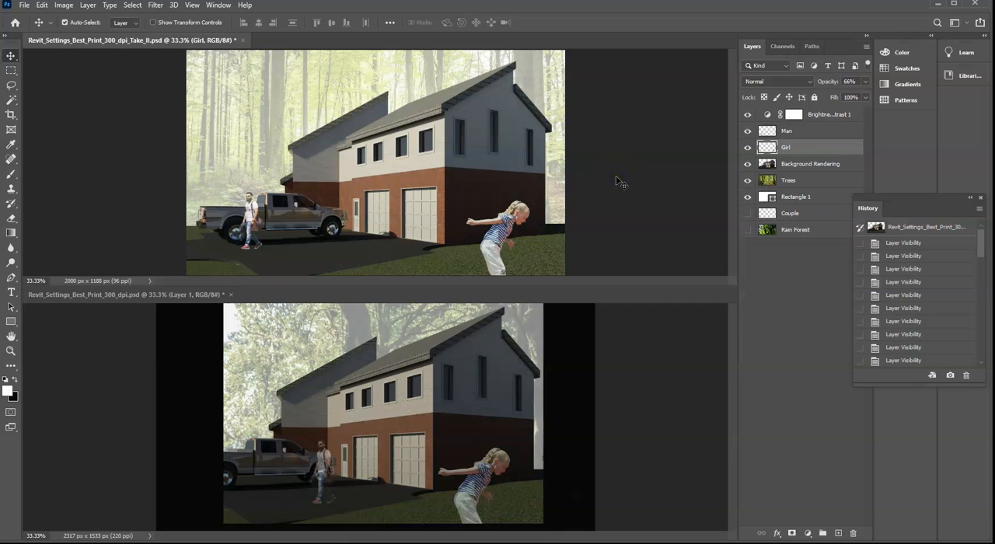
{"action": "left_click", "coordinate": [617, 179]}
{"action": "left_click", "coordinate": [784, 147]}
- Hide and reshow Layer 3 and Layer 1 in the earlier version, check Layer 1's opacity, and return to the Take_II document
{"action": "left_click", "coordinate": [700, 298]}
{"action": "left_click", "coordinate": [686, 331]}
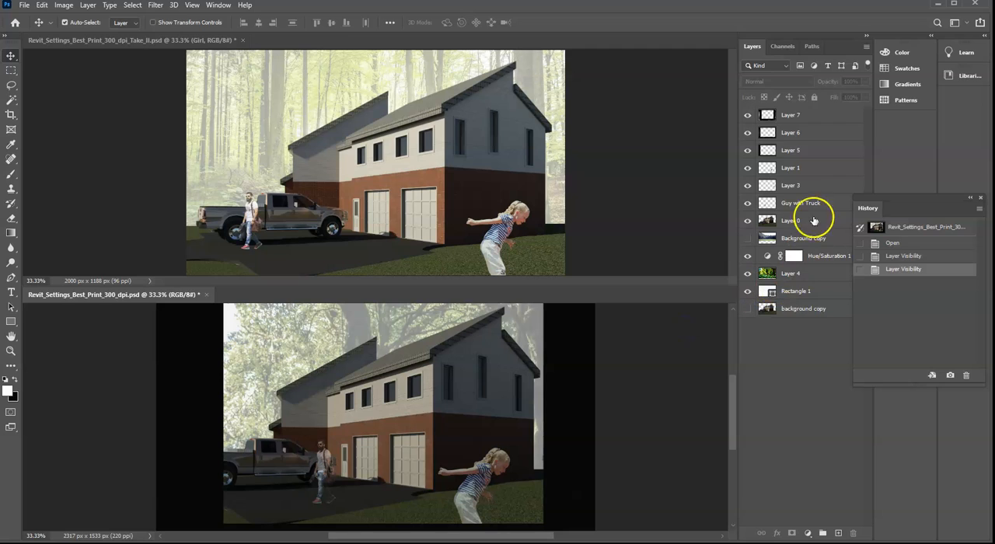
{"action": "left_click", "coordinate": [747, 188]}
{"action": "left_click", "coordinate": [747, 187]}
{"action": "left_click", "coordinate": [746, 168]}
{"action": "left_click", "coordinate": [746, 168]}
{"action": "left_click", "coordinate": [747, 168]}
{"action": "left_click", "coordinate": [747, 168]}
{"action": "left_click", "coordinate": [747, 168]}
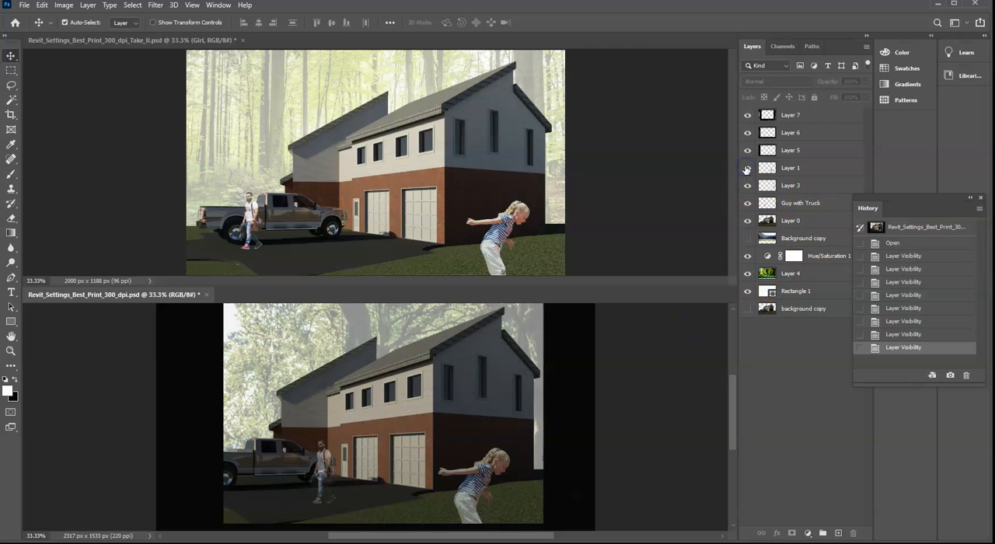
{"action": "left_click", "coordinate": [817, 168]}
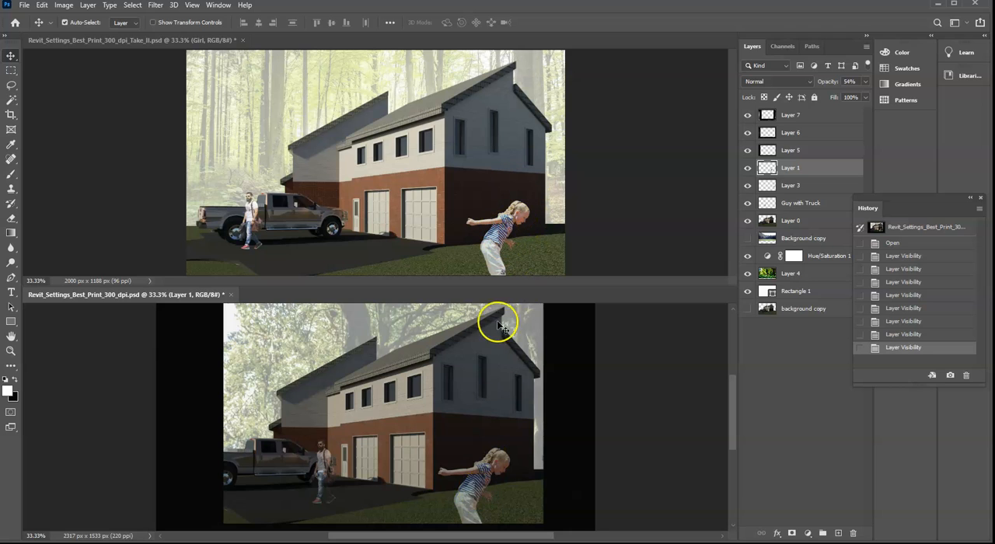
{"action": "left_click", "coordinate": [710, 202]}
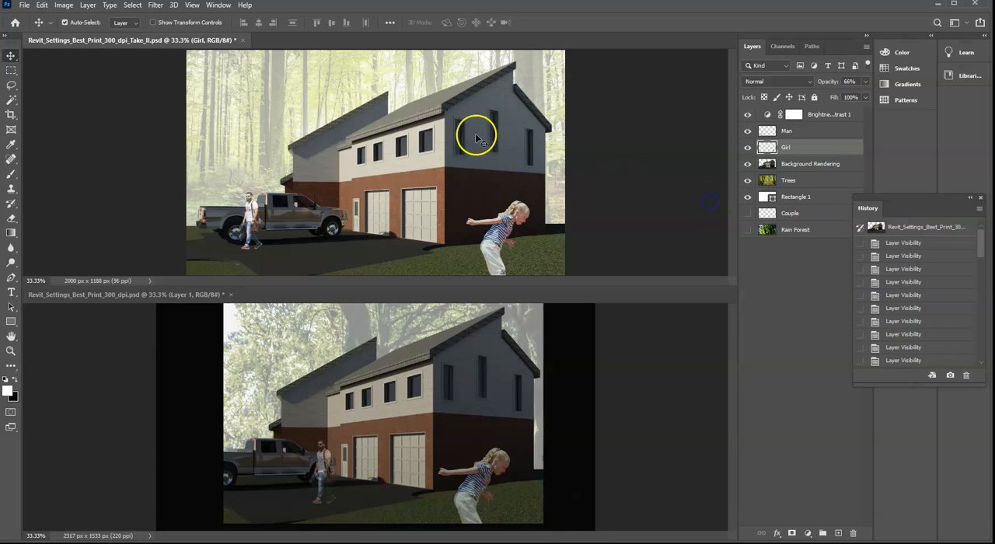